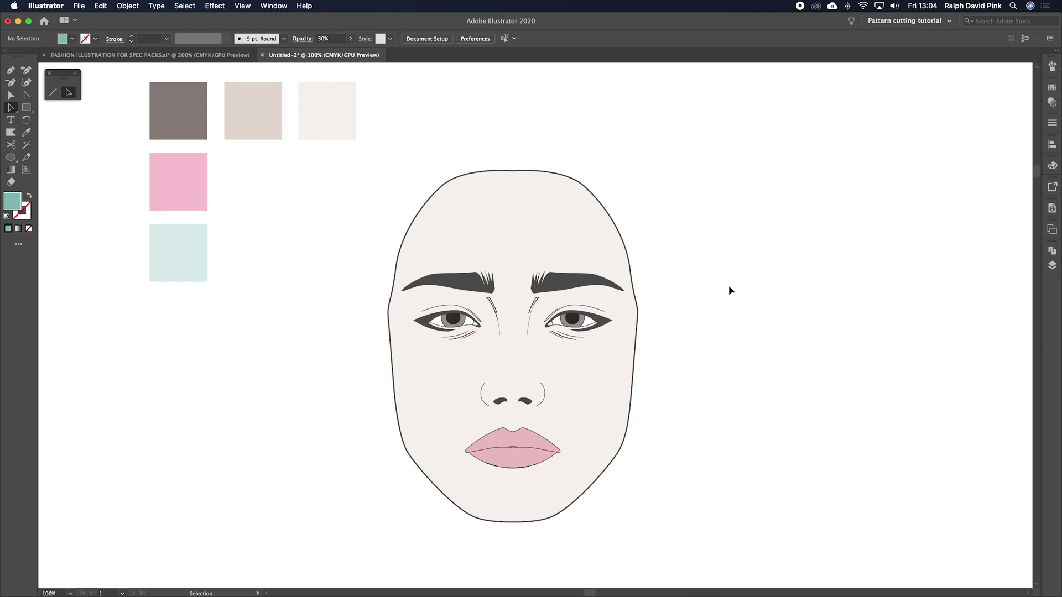
{"action": "key", "text": "super+minus"}
{"action": "left_click_drag", "start_coordinate": [728, 285], "coordinate": [705, 282]}
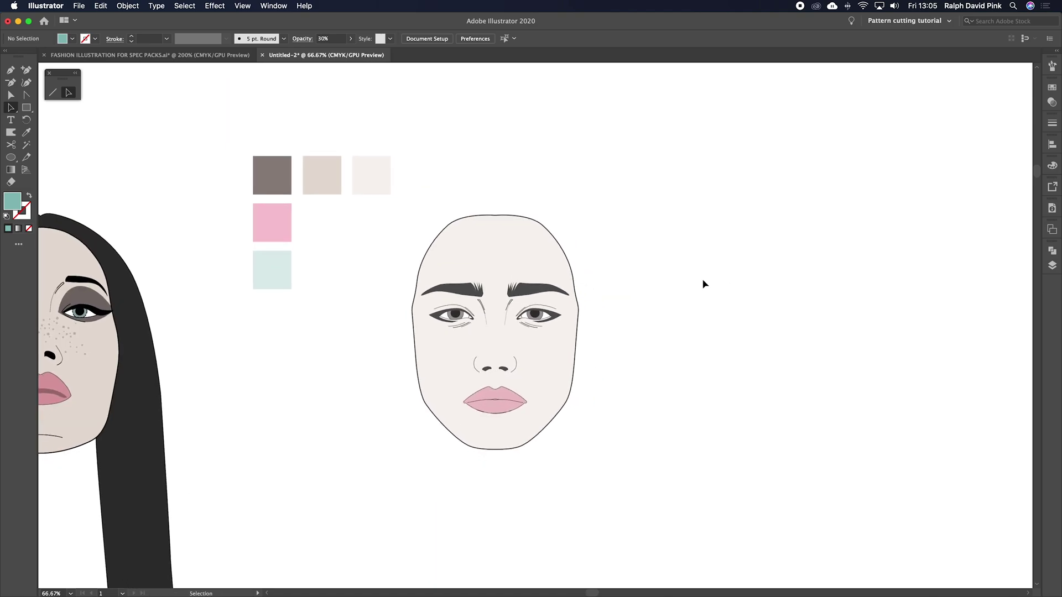
{"action": "key", "text": "super+plus"}
{"action": "left_click_drag", "start_coordinate": [672, 278], "coordinate": [674, 286]}
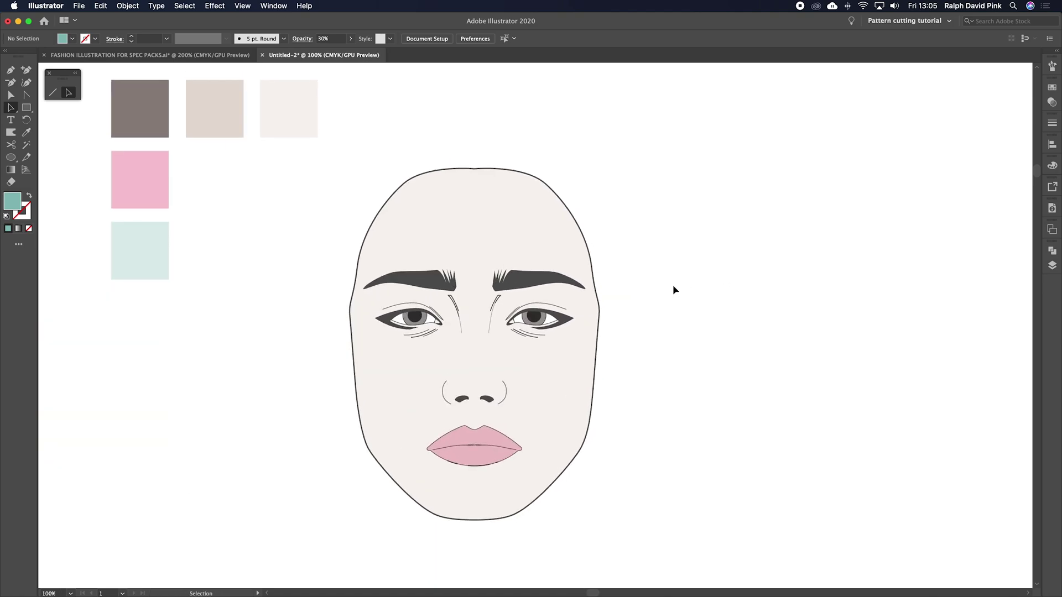
{"action": "key", "text": "super+minus"}
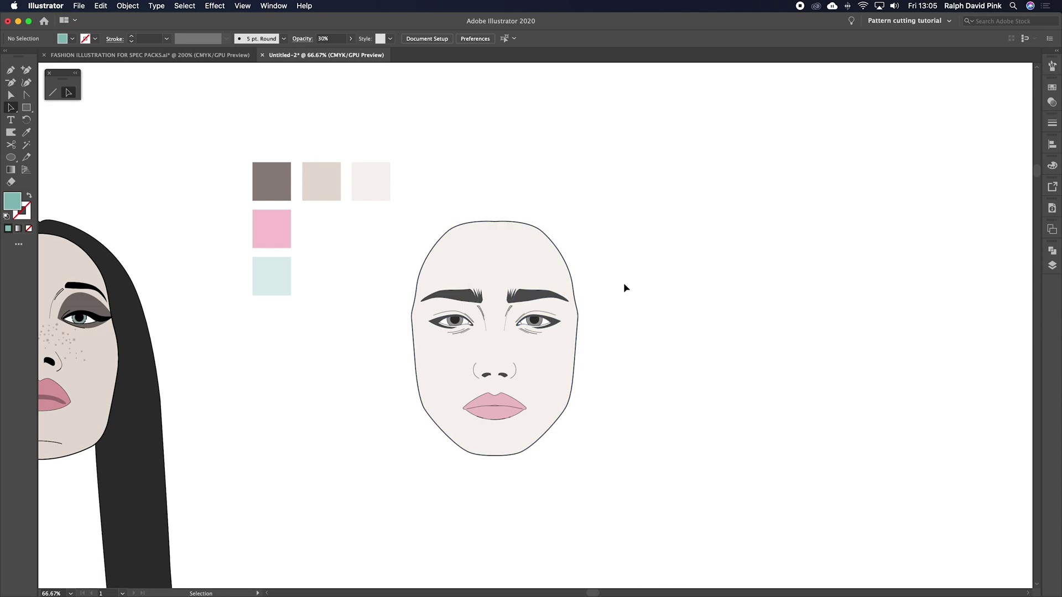
{"action": "key", "text": "super+equal"}
{"action": "left_click_drag", "start_coordinate": [624, 285], "coordinate": [648, 278]}
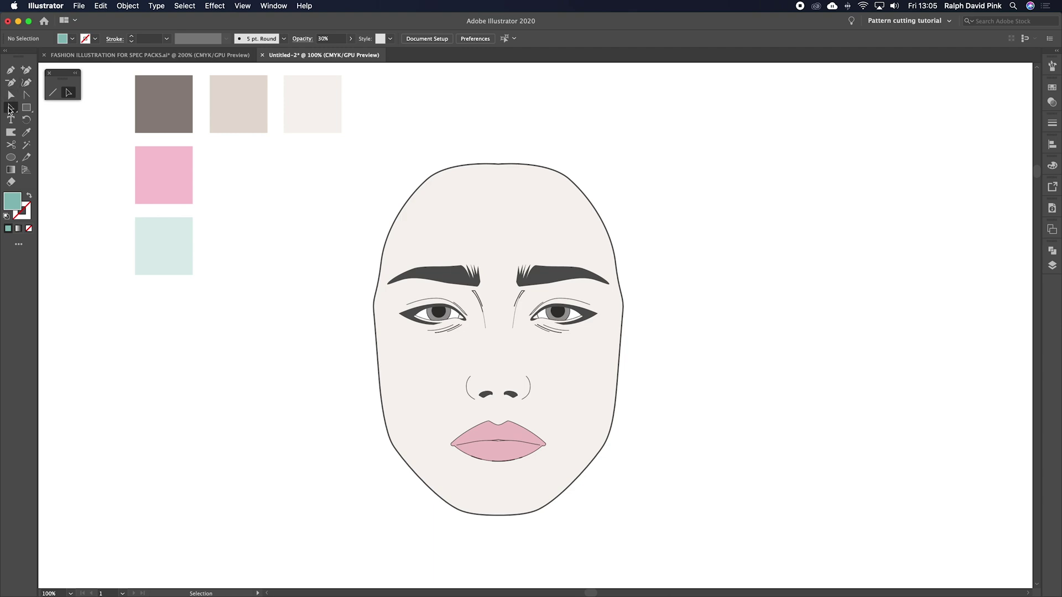
Step: Duplicate the grouped face twice to form a horizontal row of three faces
{"action": "left_click_drag", "start_coordinate": [356, 166], "coordinate": [675, 535]}
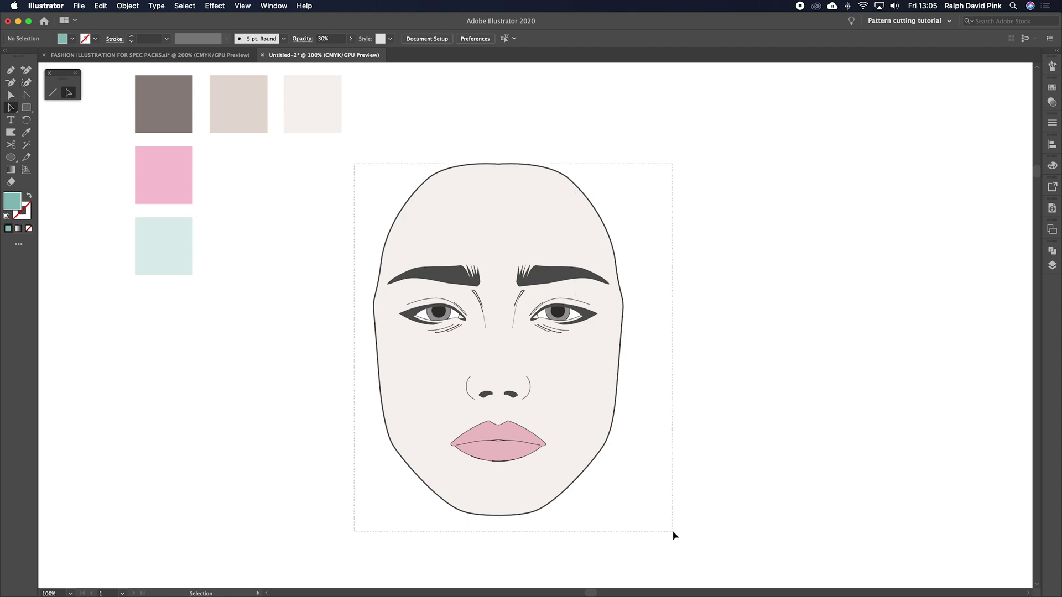
{"action": "left_click", "coordinate": [132, 6]}
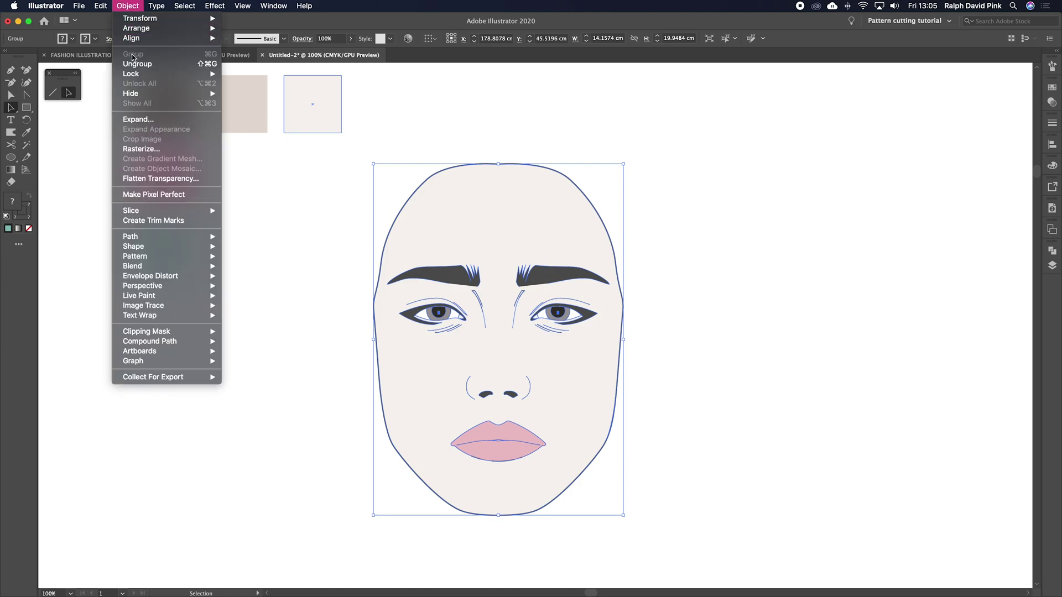
{"action": "left_click", "coordinate": [721, 249]}
{"action": "left_click_drag", "start_coordinate": [526, 230], "coordinate": [722, 305]}
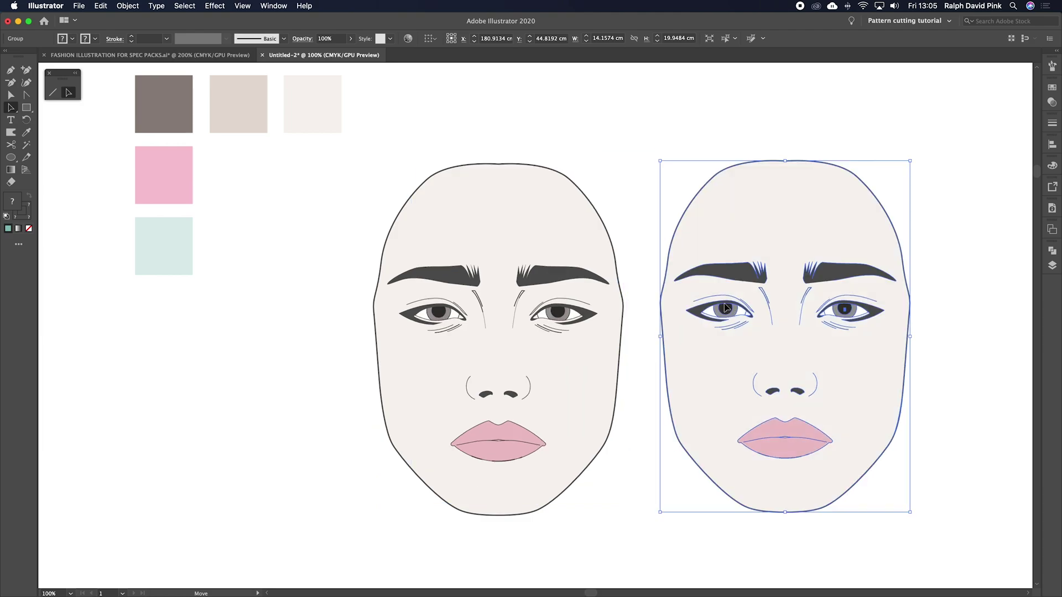
{"action": "scroll", "coordinate": [728, 307], "scroll_direction": "right", "scroll_amount": 5}
{"action": "key", "text": "super+minus"}
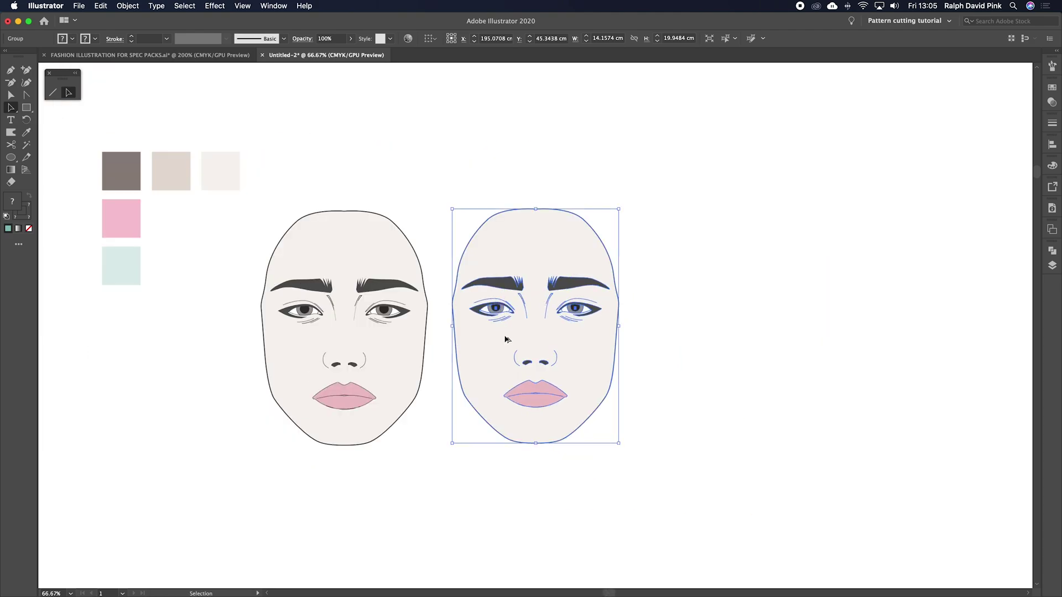
{"action": "left_click_drag", "start_coordinate": [506, 347], "coordinate": [702, 345]}
Step: Align the three faces vertically by their top edges and clear the selection
{"action": "left_click_drag", "start_coordinate": [797, 173], "coordinate": [343, 293]}
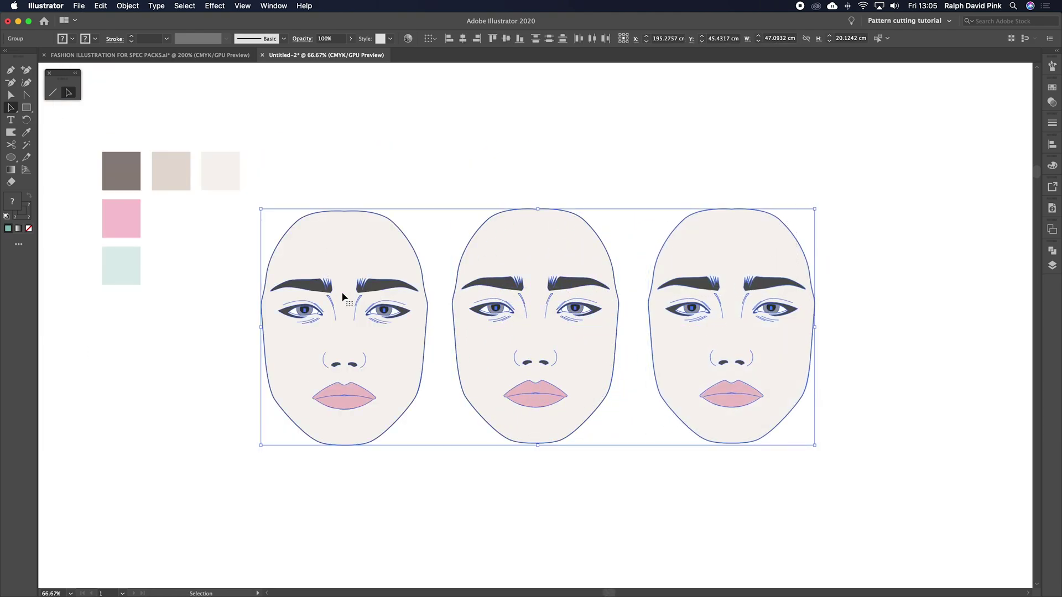
{"action": "left_click", "coordinate": [492, 39]}
{"action": "left_click", "coordinate": [462, 151]}
{"action": "left_click_drag", "start_coordinate": [462, 153], "coordinate": [500, 145]}
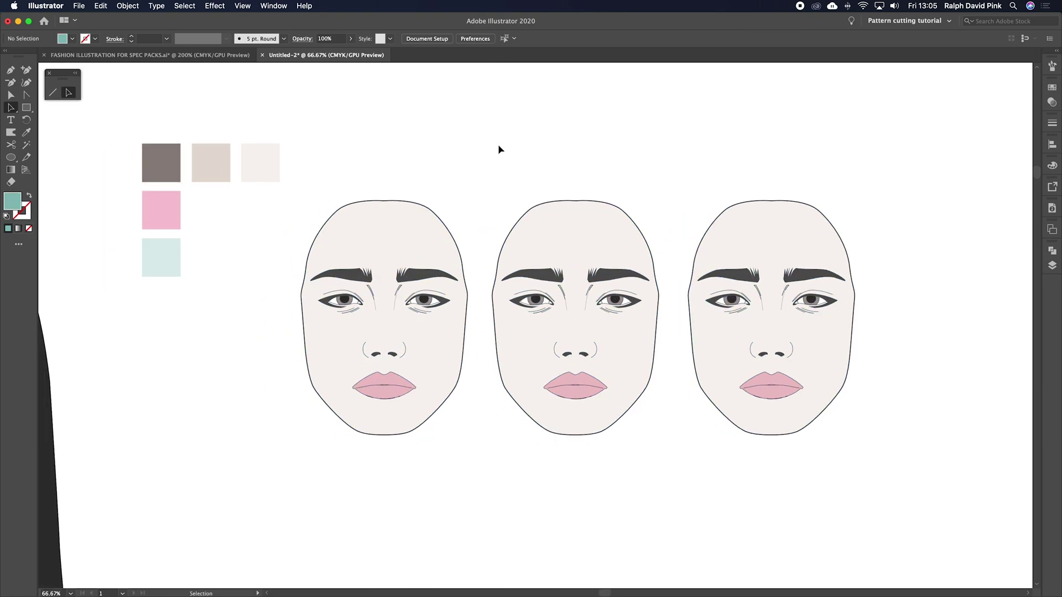
Step: Select the skin shape of the first face with the Direct Selection tool
{"action": "key", "text": "a"}
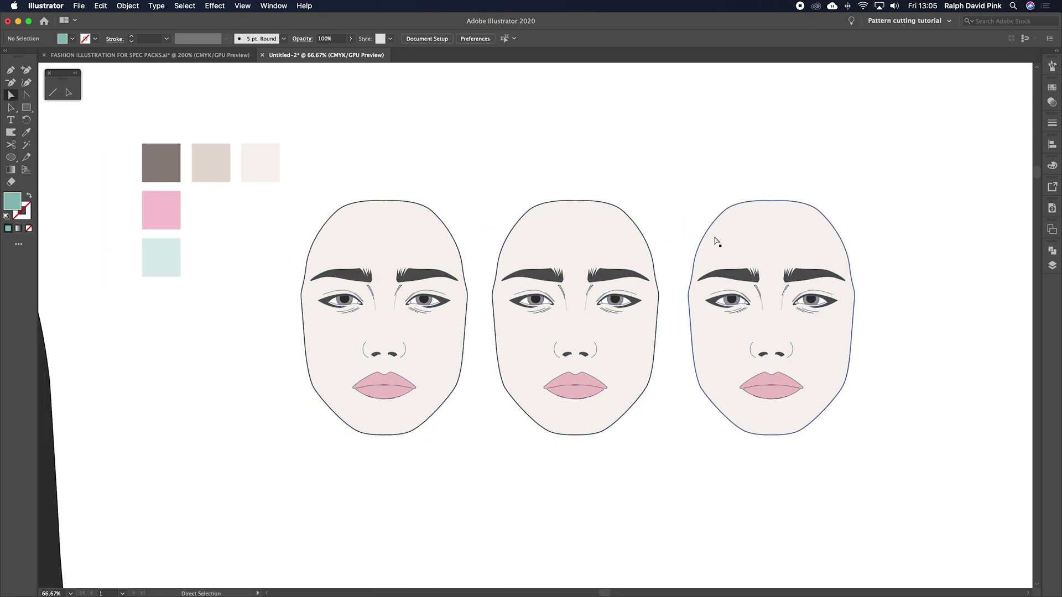
{"action": "key", "text": "super+plus"}
{"action": "left_click_drag", "start_coordinate": [384, 237], "coordinate": [458, 289]}
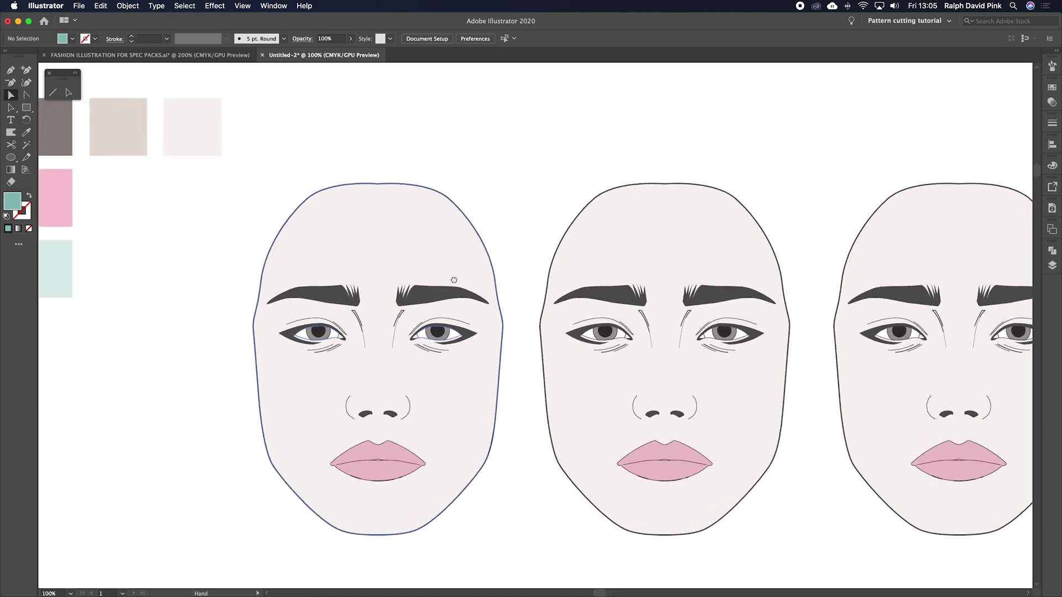
{"action": "left_click", "coordinate": [197, 125]}
{"action": "left_click_drag", "start_coordinate": [229, 177], "coordinate": [289, 207]}
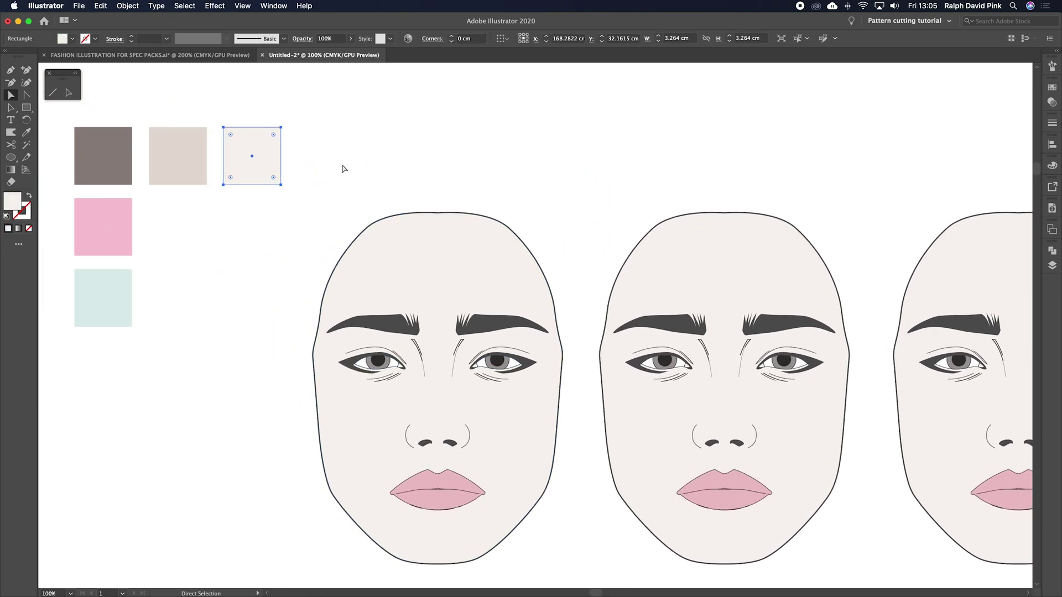
{"action": "left_click_drag", "start_coordinate": [388, 168], "coordinate": [330, 161]}
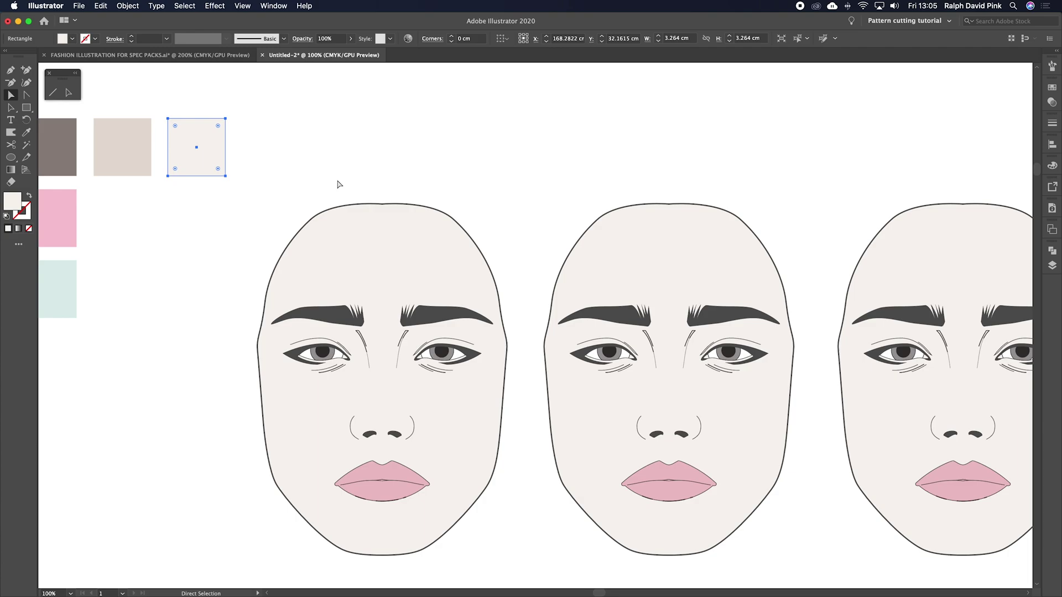
{"action": "scroll", "coordinate": [332, 186], "scroll_direction": "left", "scroll_amount": 3}
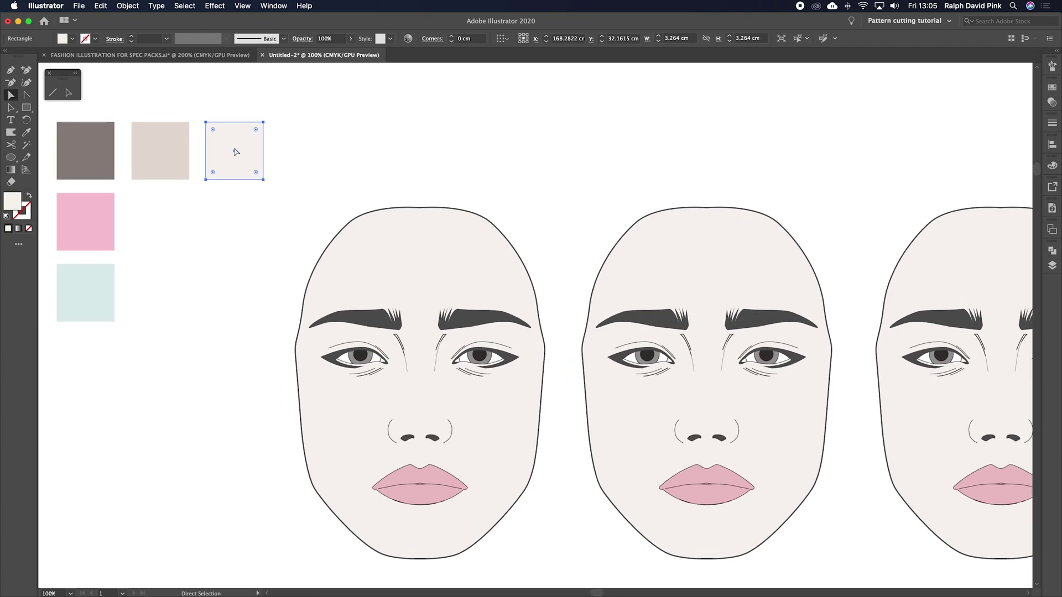
{"action": "mouse_move", "coordinate": [355, 156]}
{"action": "left_mouse_down"}
{"action": "mouse_move", "coordinate": [334, 147]}
{"action": "mouse_move", "coordinate": [357, 147]}
{"action": "left_mouse_up"}
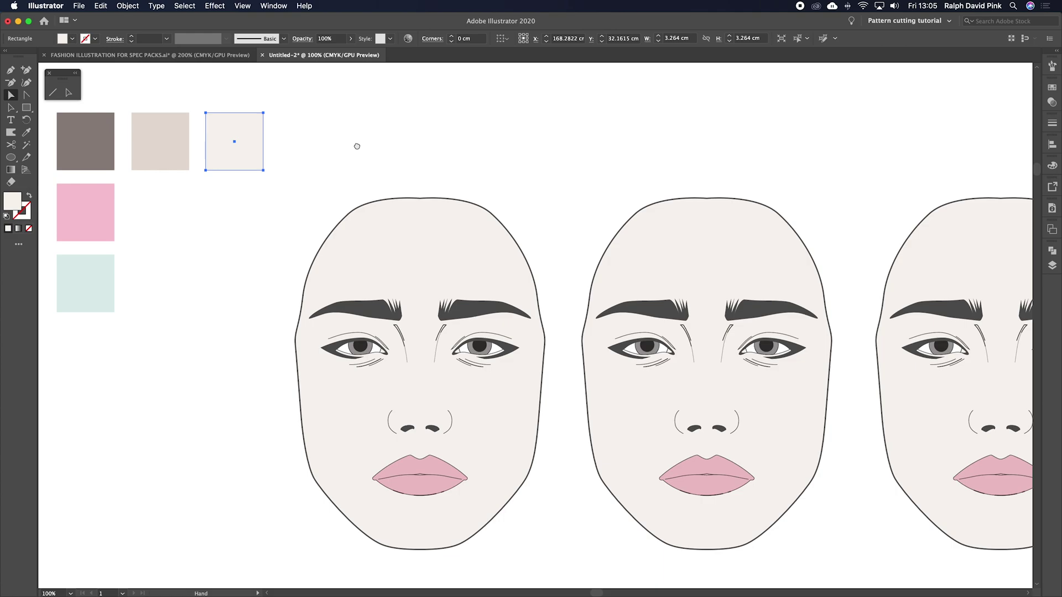
{"action": "left_click", "coordinate": [359, 150]}
{"action": "left_click", "coordinate": [369, 237]}
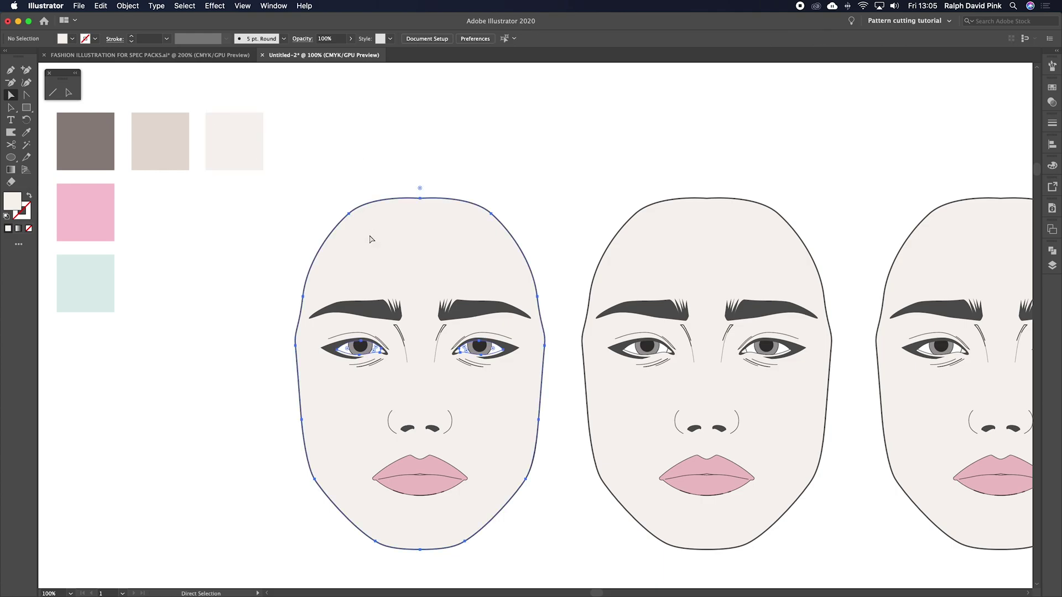
{"action": "left_click", "coordinate": [368, 162]}
{"action": "left_click", "coordinate": [428, 255]}
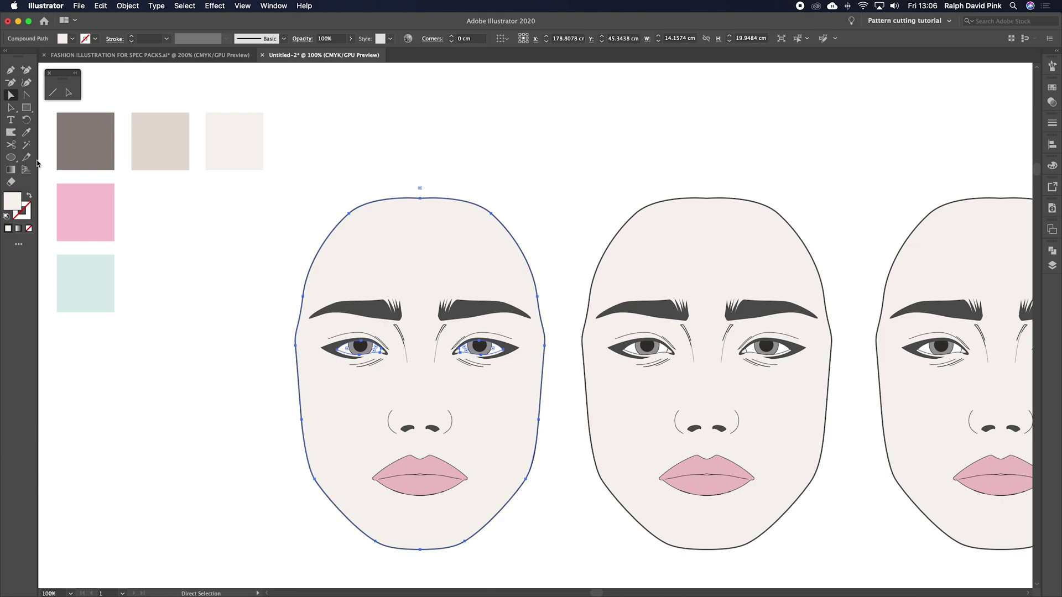
Step: Try the beige, palest and dark brown swatches on the first face's skin with the Eyedropper
{"action": "left_click", "coordinate": [26, 132]}
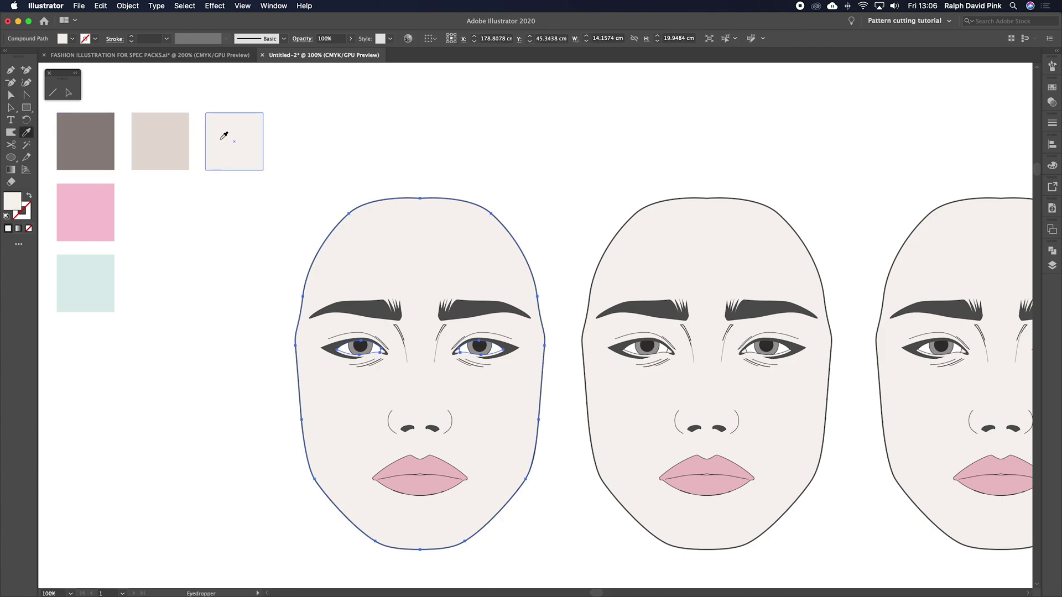
{"action": "left_click", "coordinate": [181, 139]}
{"action": "left_click", "coordinate": [250, 138]}
{"action": "left_click", "coordinate": [163, 141]}
{"action": "left_click", "coordinate": [97, 141]}
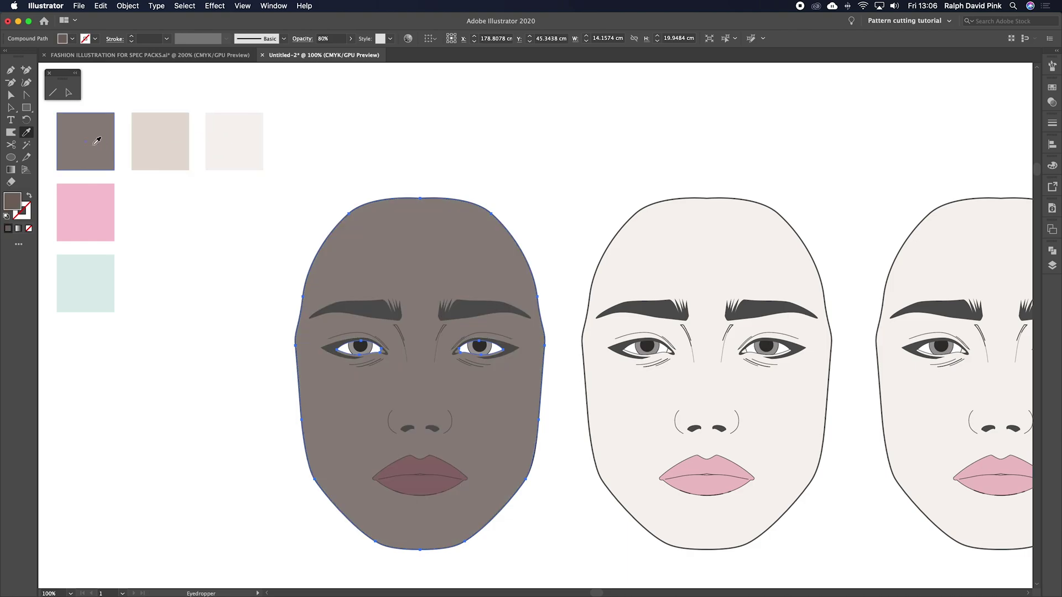
Step: Try custom brown fills on the first face's skin, including #BAA39B, and undo each change
{"action": "double_click", "coordinate": [13, 202]}
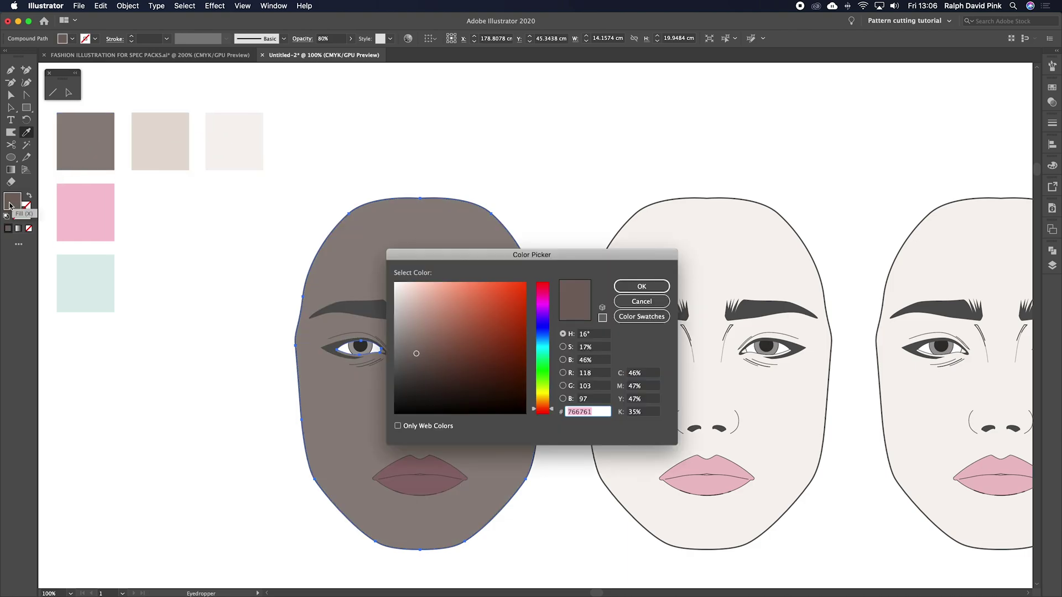
{"action": "left_click", "coordinate": [434, 327]}
{"action": "left_click", "coordinate": [632, 287]}
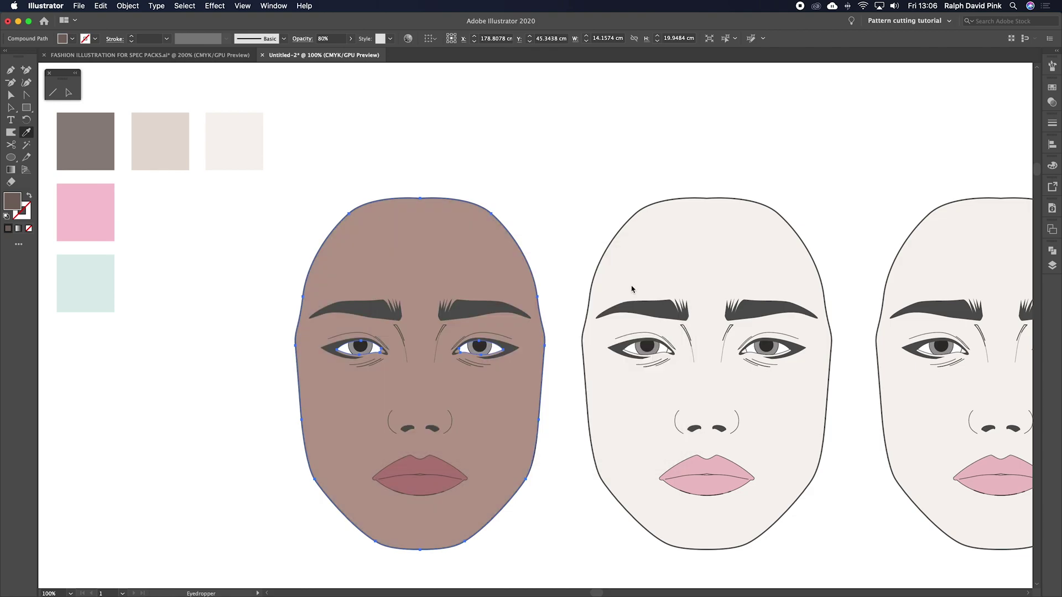
{"action": "key", "text": "super+z"}
{"action": "double_click", "coordinate": [14, 202]}
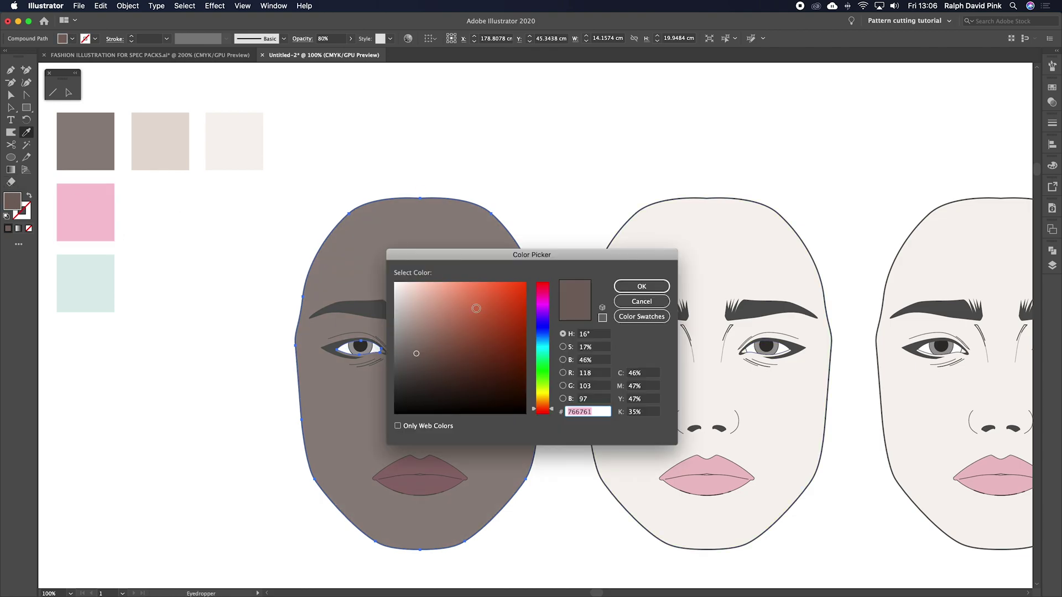
{"action": "key", "text": "super+v"}
{"action": "left_click", "coordinate": [641, 287]}
{"action": "key", "text": "super+z"}
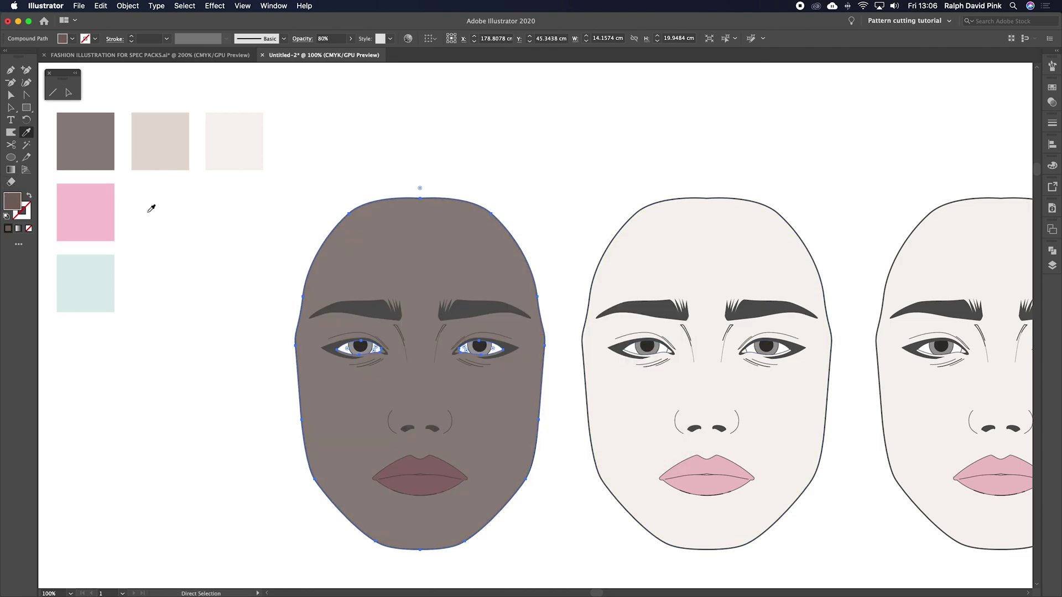
{"action": "double_click", "coordinate": [14, 203]}
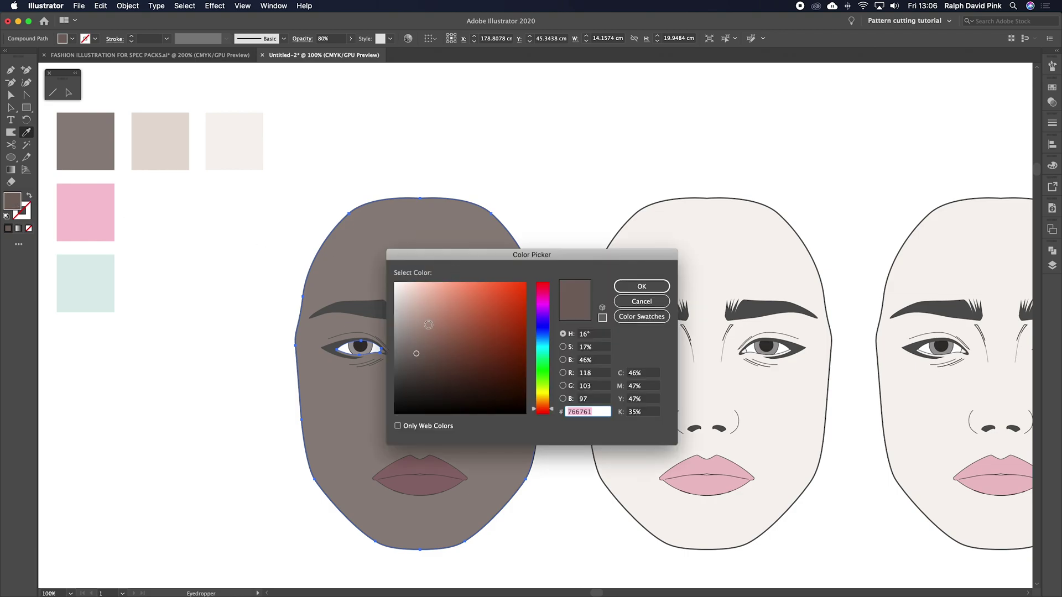
{"action": "type", "text": "BAA39B"}
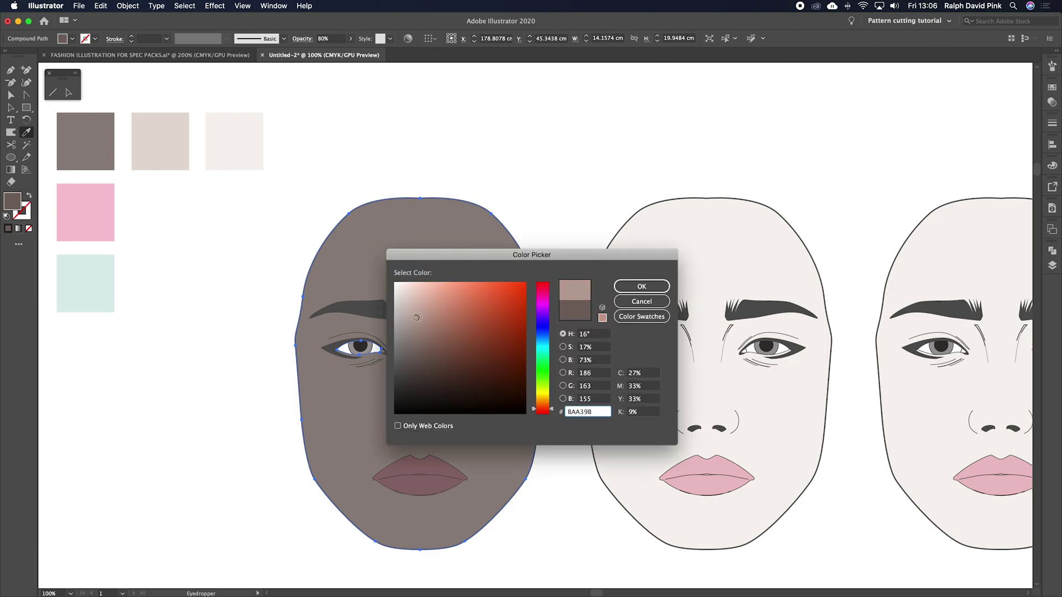
{"action": "left_click", "coordinate": [641, 287]}
{"action": "key", "text": "super+z"}
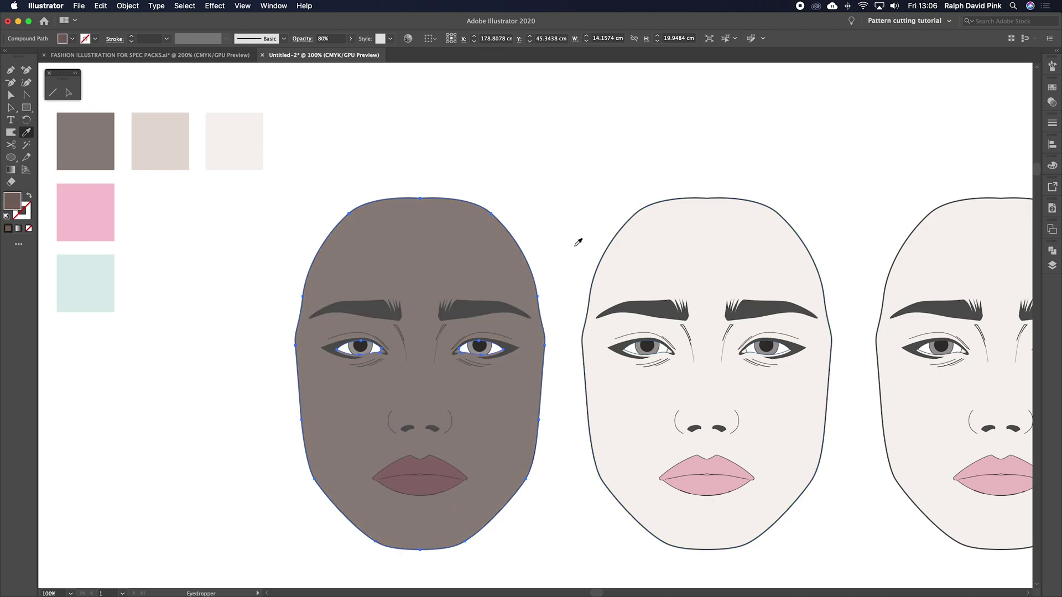
Step: Fill the first face's skin with the palest swatch's colour and deselect it
{"action": "left_click", "coordinate": [234, 141]}
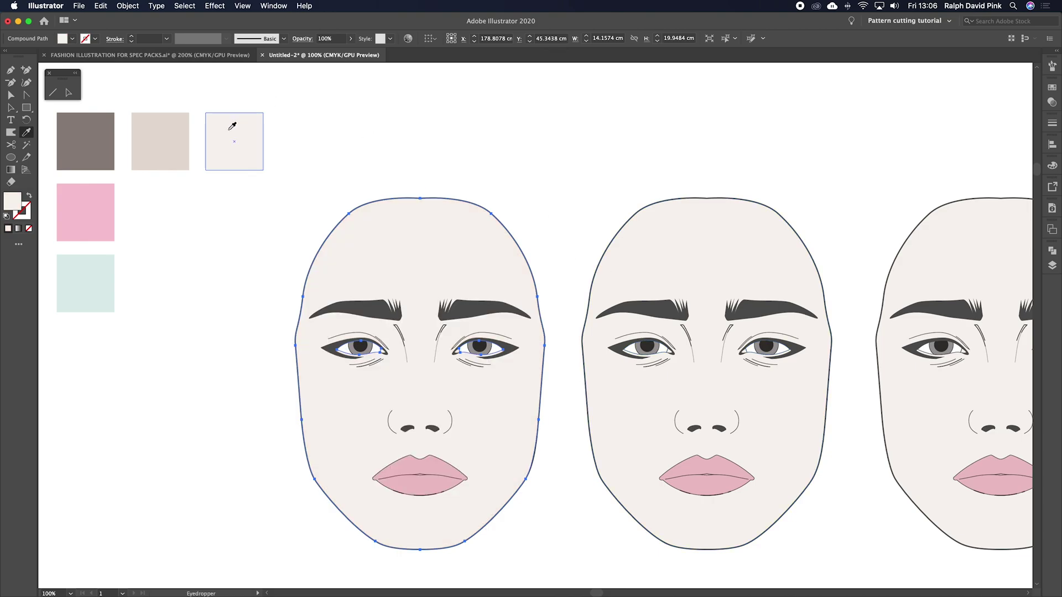
{"action": "key", "text": "v"}
{"action": "left_click", "coordinate": [517, 193]}
Step: Fill the middle face's skin with the beige swatch's colour using the Eyedropper, and deselect it
{"action": "scroll", "coordinate": [517, 192], "scroll_direction": "right", "scroll_amount": 2}
{"action": "left_click", "coordinate": [616, 253]}
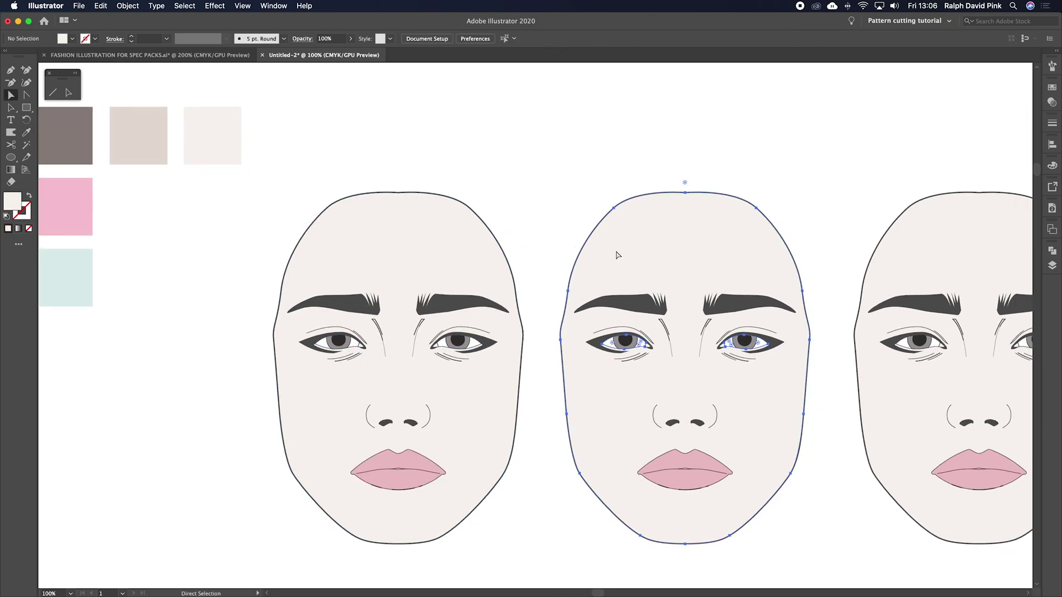
{"action": "left_click", "coordinate": [27, 133]}
{"action": "left_click", "coordinate": [159, 135]}
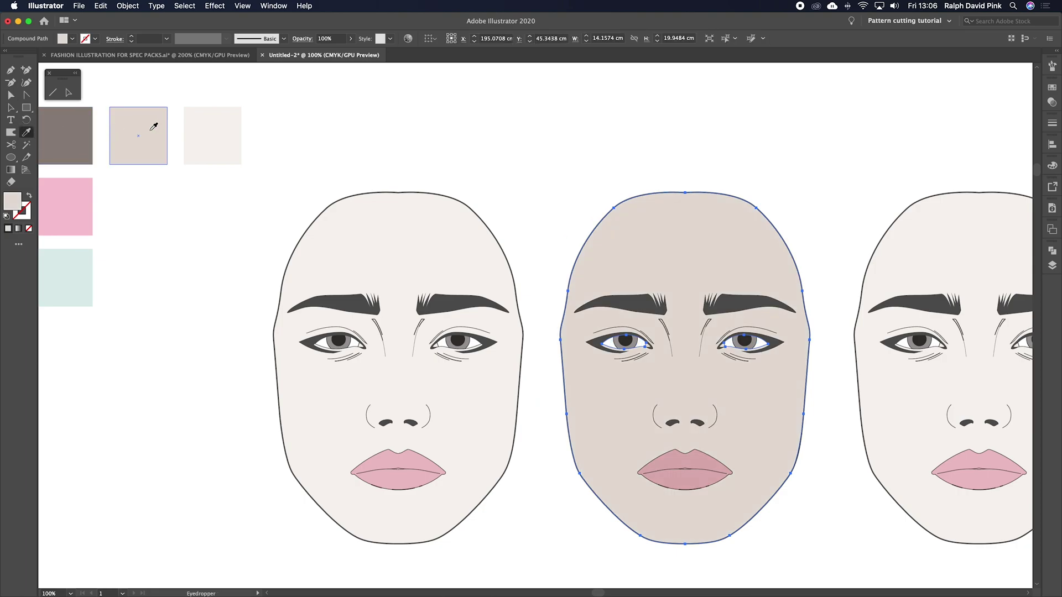
{"action": "key", "text": "v"}
{"action": "left_click", "coordinate": [305, 140]}
Step: Fill the third face's skin with the dark brown swatch's colour using the Eyedropper, and deselect it
{"action": "left_click", "coordinate": [900, 243]}
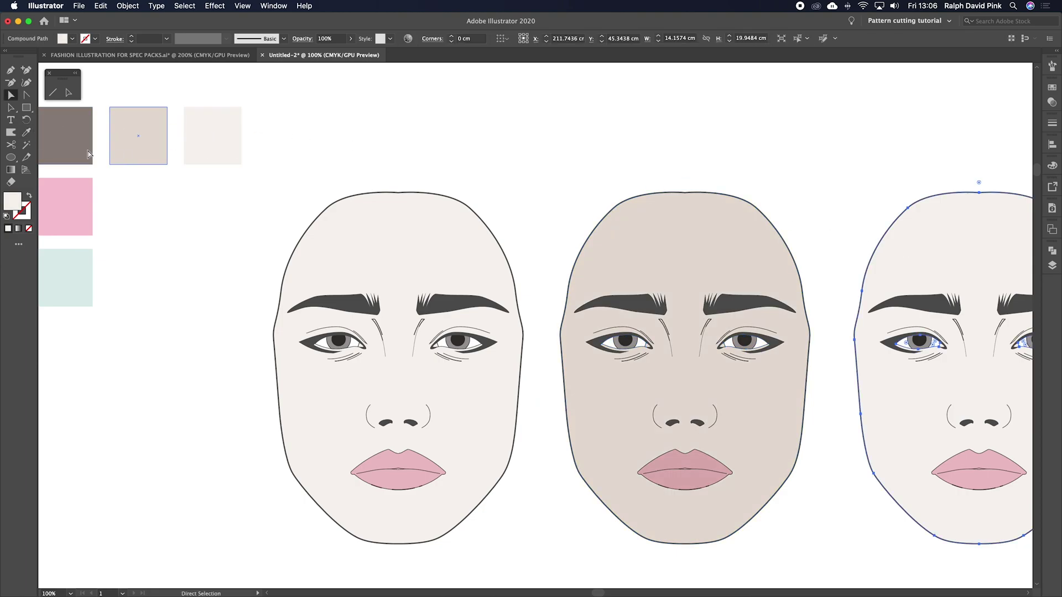
{"action": "left_click", "coordinate": [27, 132]}
{"action": "left_click", "coordinate": [69, 128]}
{"action": "key", "text": "v"}
{"action": "left_click", "coordinate": [509, 156]}
{"action": "left_click_drag", "start_coordinate": [509, 157], "coordinate": [435, 145]}
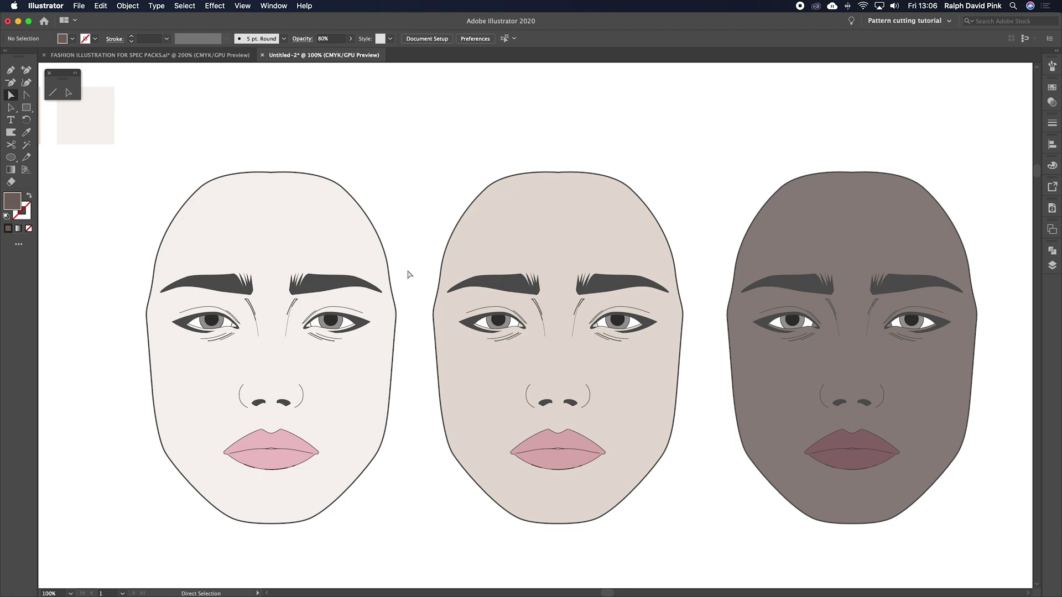
Step: Fill both irises of the first face with a muted teal blue and deselect them
{"action": "key", "text": "super+plus"}
{"action": "left_click_drag", "start_coordinate": [413, 276], "coordinate": [666, 248]}
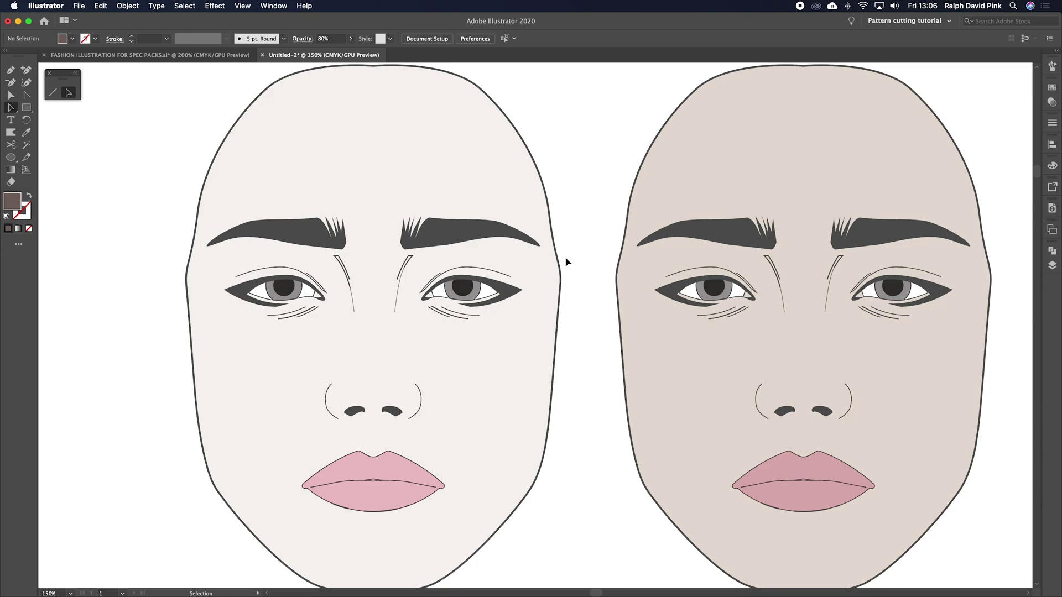
{"action": "key", "text": "super+equal"}
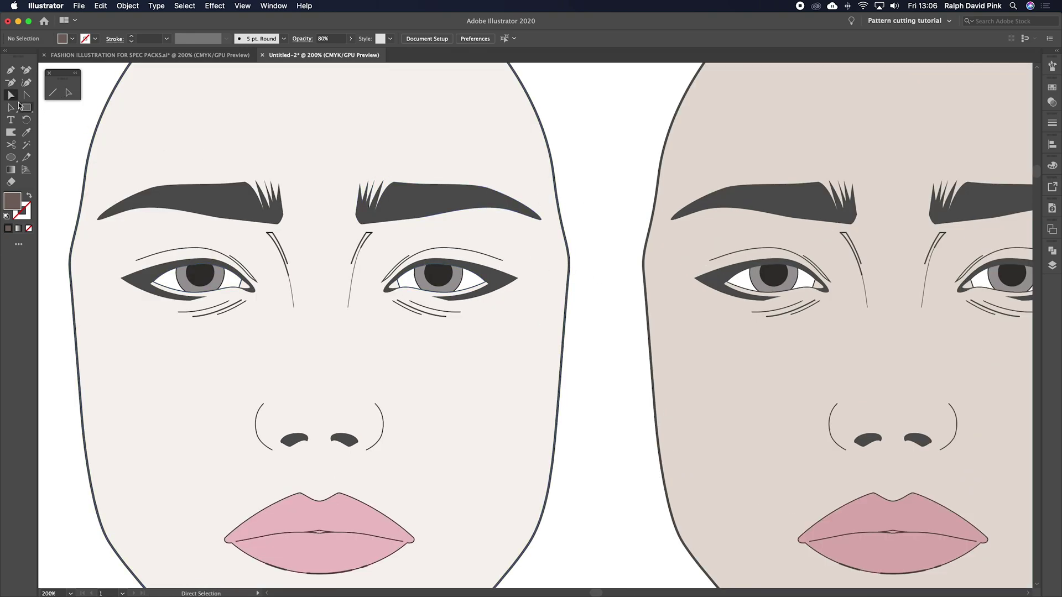
{"action": "left_click", "coordinate": [190, 290]}
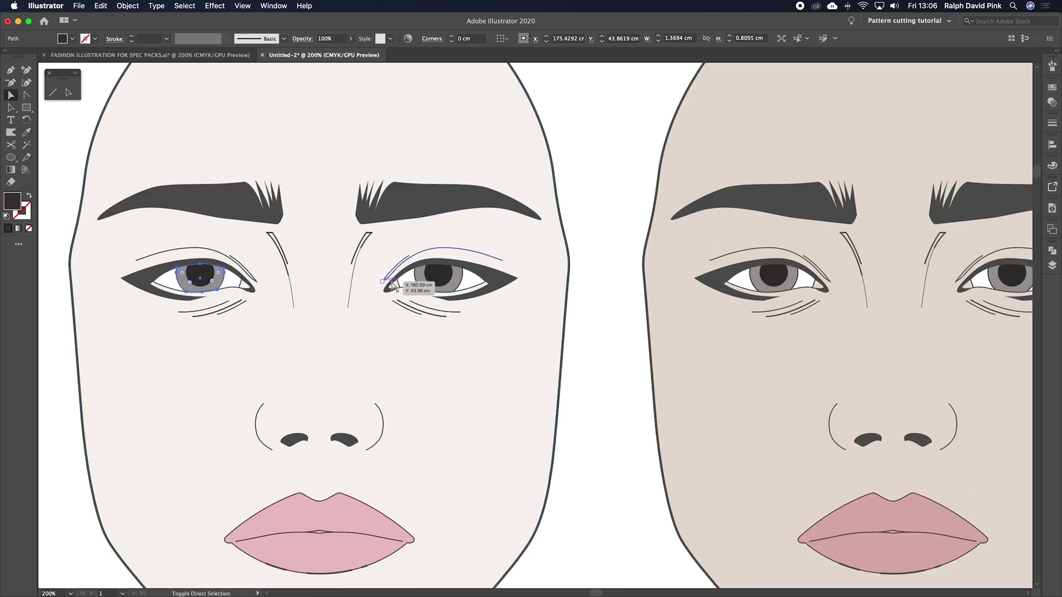
{"action": "left_click", "coordinate": [448, 292], "text": "shift"}
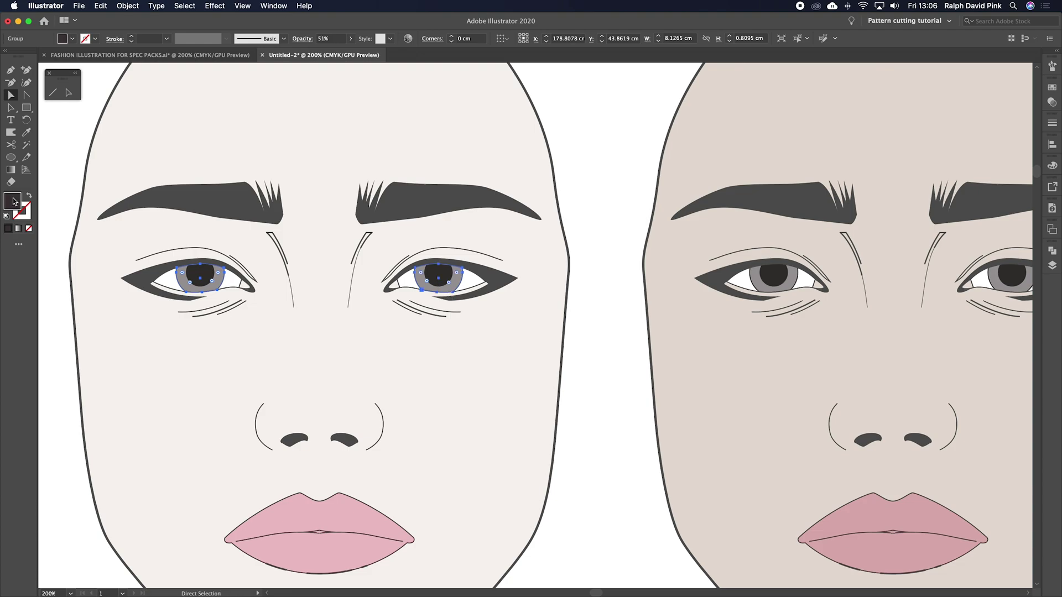
{"action": "double_click", "coordinate": [14, 201]}
{"action": "left_click", "coordinate": [542, 345]}
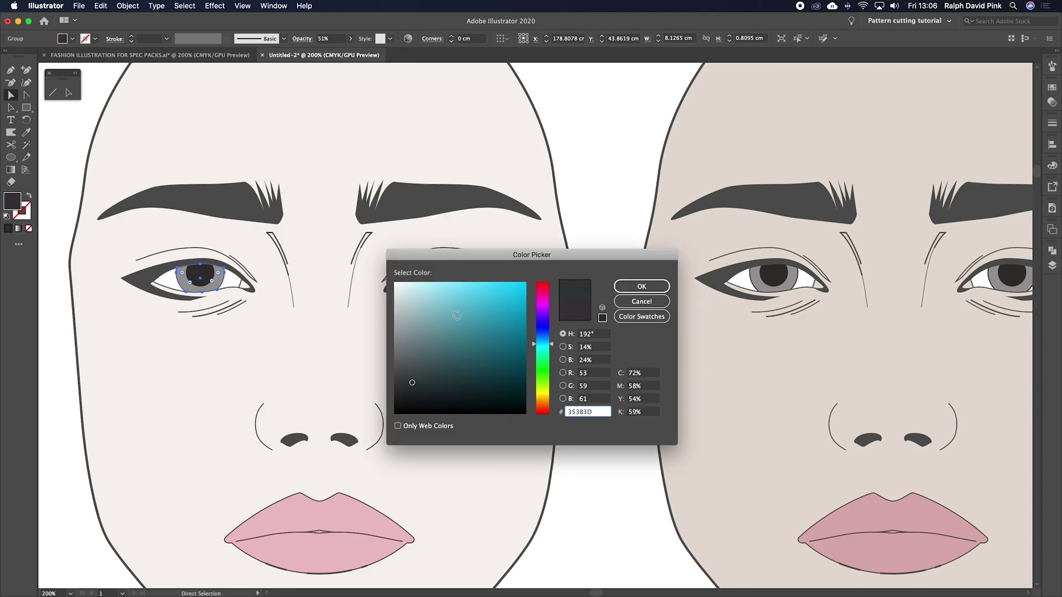
{"action": "left_click", "coordinate": [447, 343]}
{"action": "left_click", "coordinate": [640, 287]}
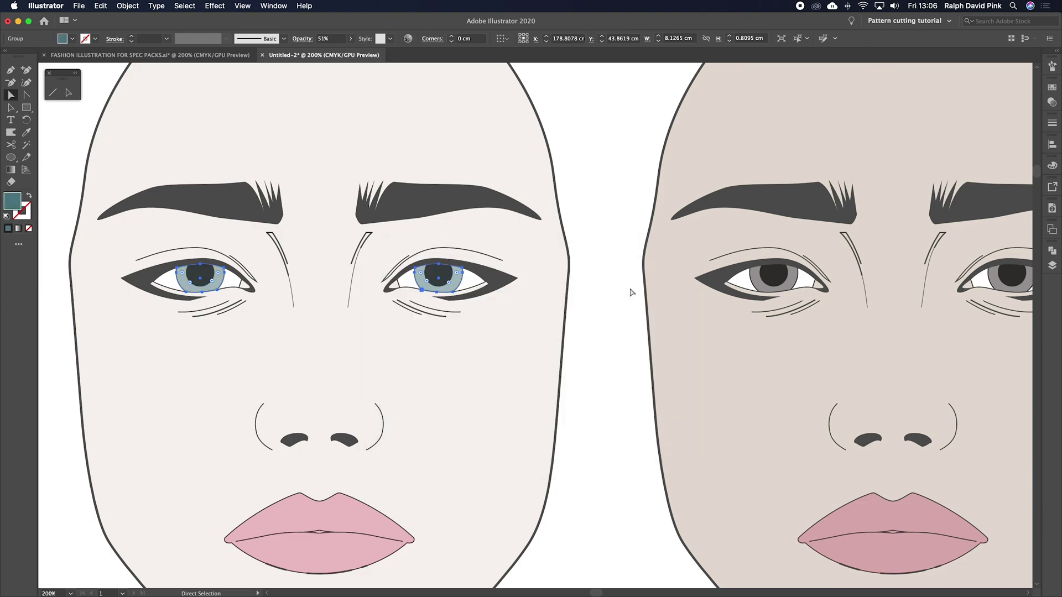
{"action": "left_click", "coordinate": [617, 215]}
Step: Fill both irises of the middle face with the olive green #4C563B
{"action": "key", "text": "super+minus"}
{"action": "left_click_drag", "start_coordinate": [699, 282], "coordinate": [492, 272]}
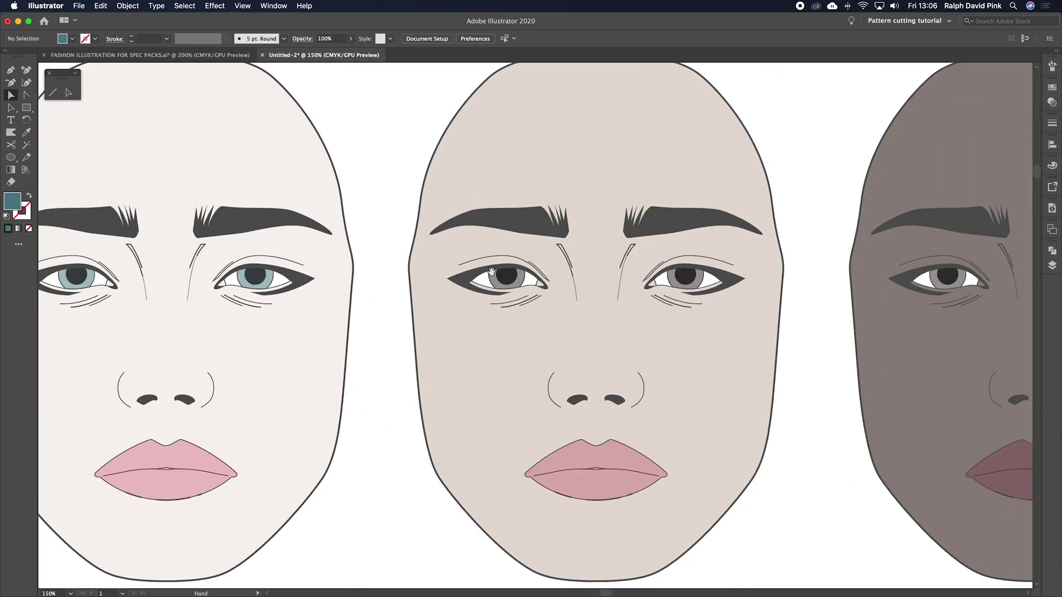
{"action": "left_click", "coordinate": [499, 288]}
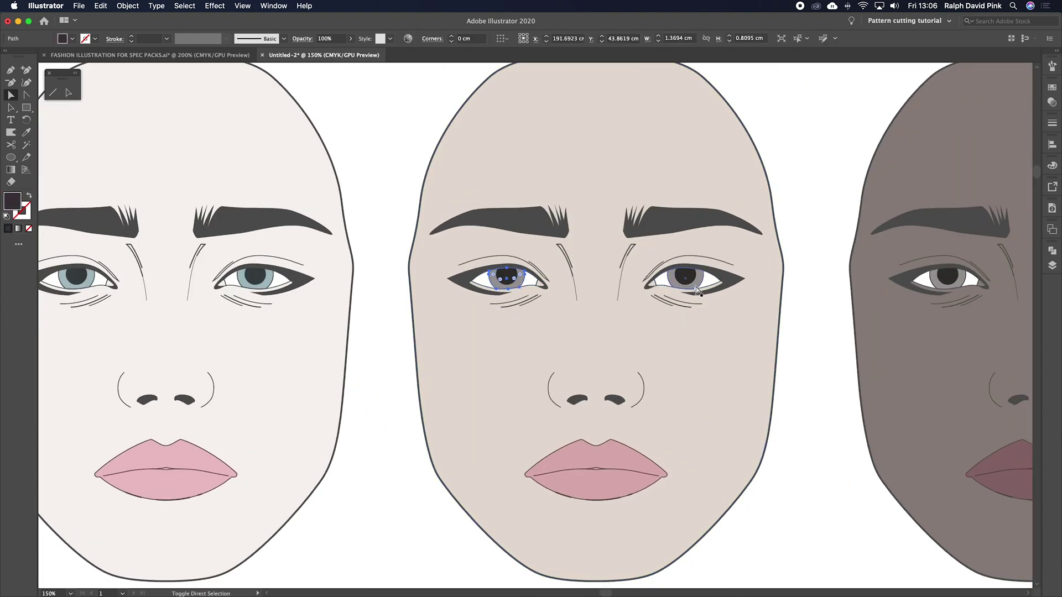
{"action": "key", "text": "super+g"}
{"action": "double_click", "coordinate": [12, 202]}
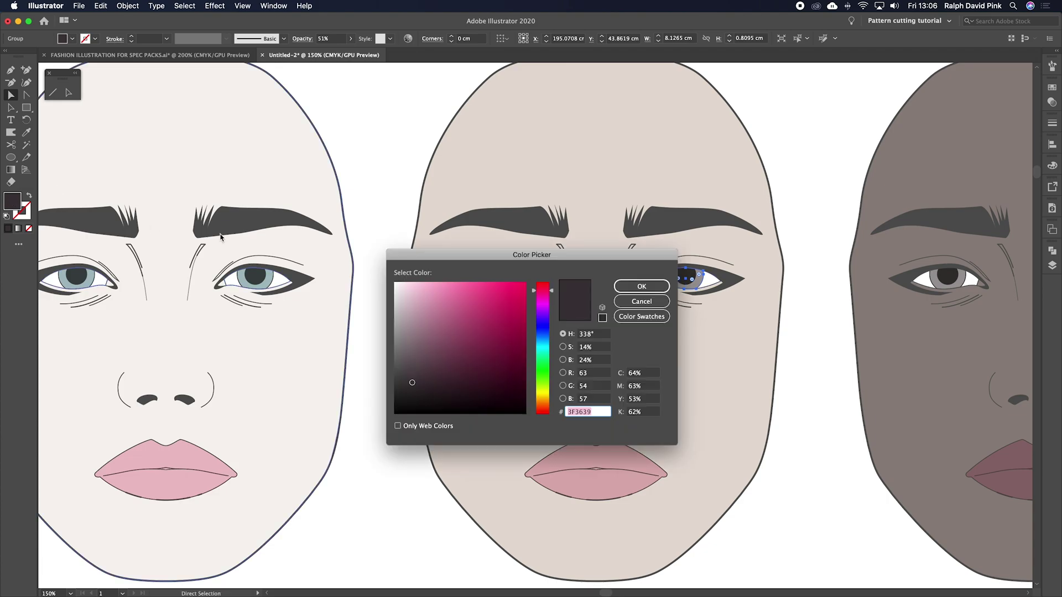
{"action": "left_click_drag", "start_coordinate": [545, 385], "coordinate": [545, 388]}
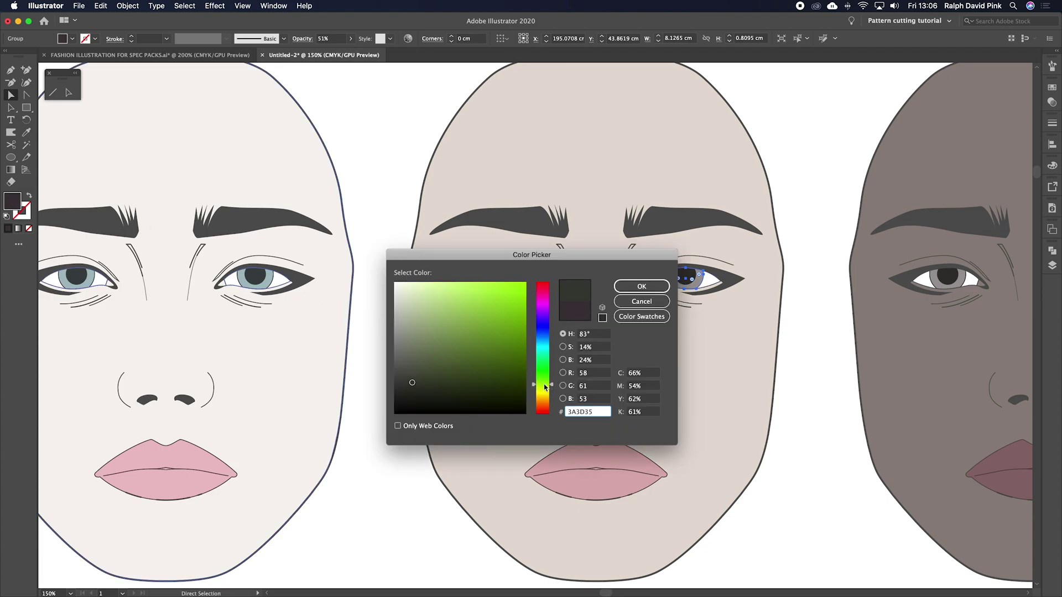
{"action": "left_click_drag", "start_coordinate": [438, 365], "coordinate": [436, 369]}
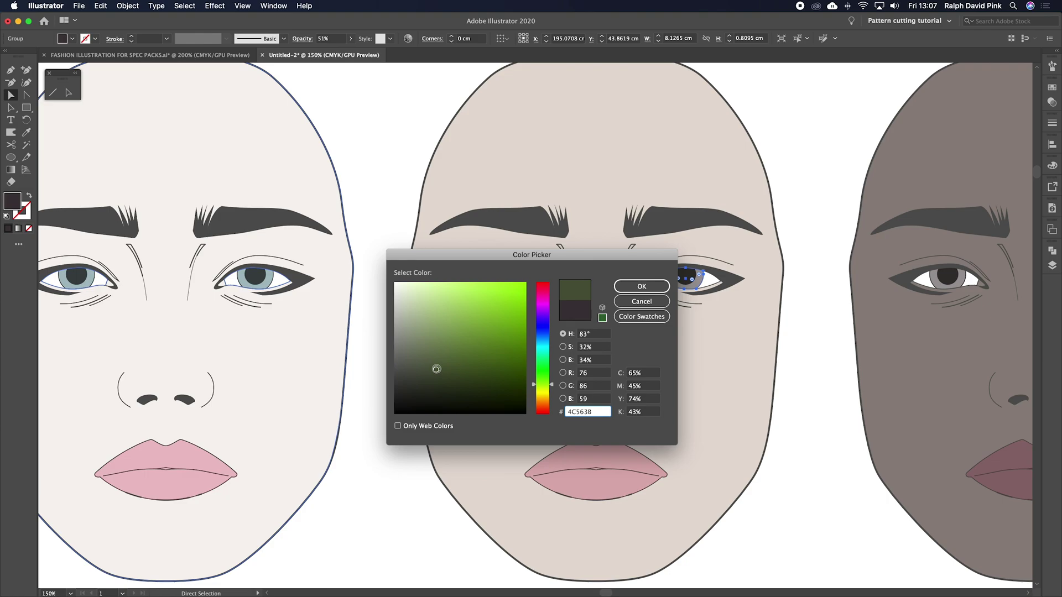
{"action": "left_click", "coordinate": [642, 286]}
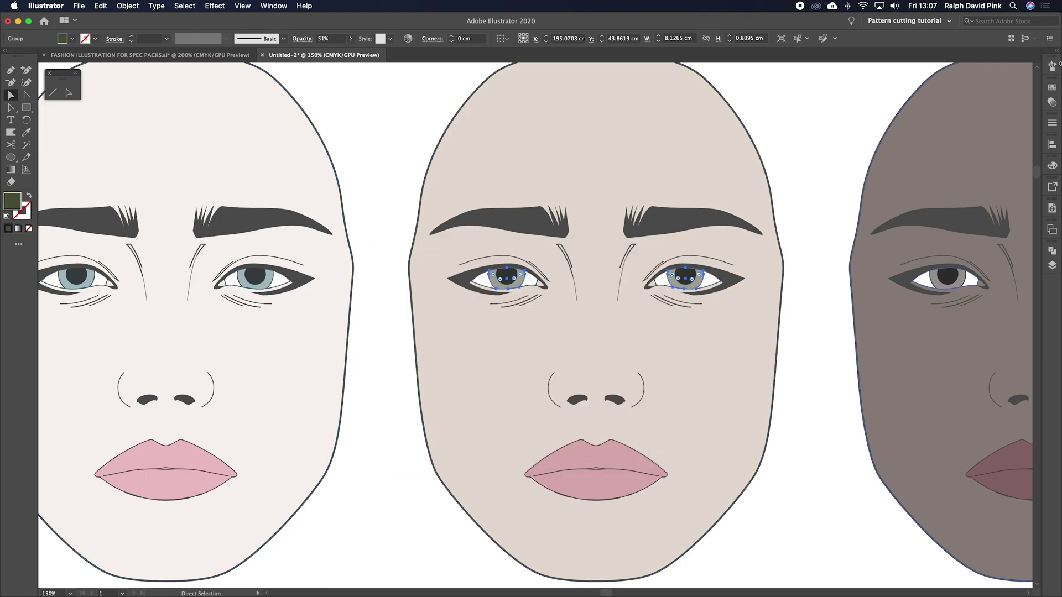
Step: Set the middle face's irises to Normal blending mode at 85% opacity and deselect them
{"action": "left_click", "coordinate": [1052, 102]}
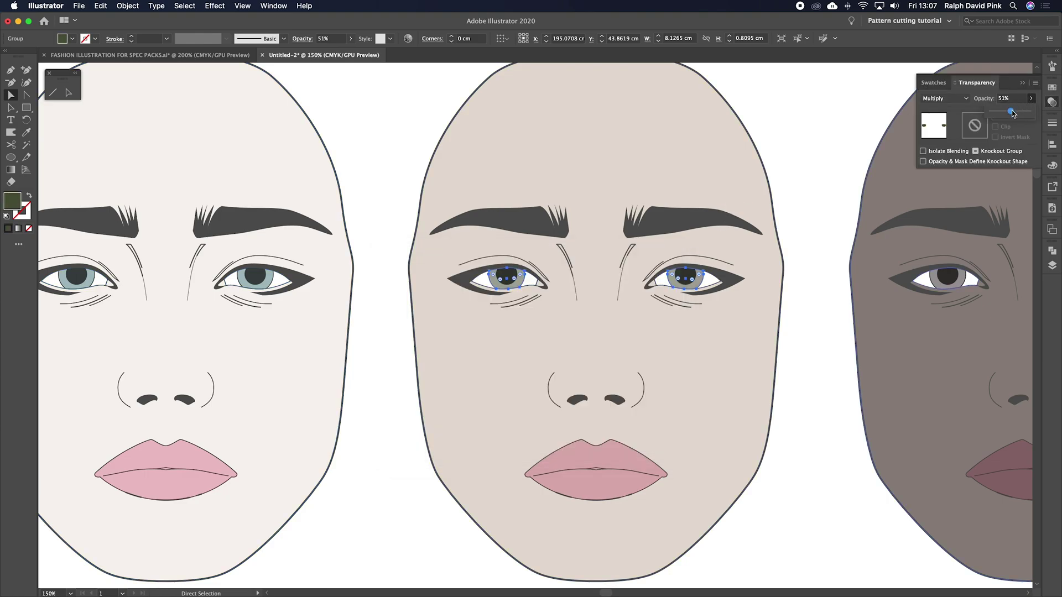
{"action": "left_click_drag", "start_coordinate": [1012, 114], "coordinate": [1023, 114]}
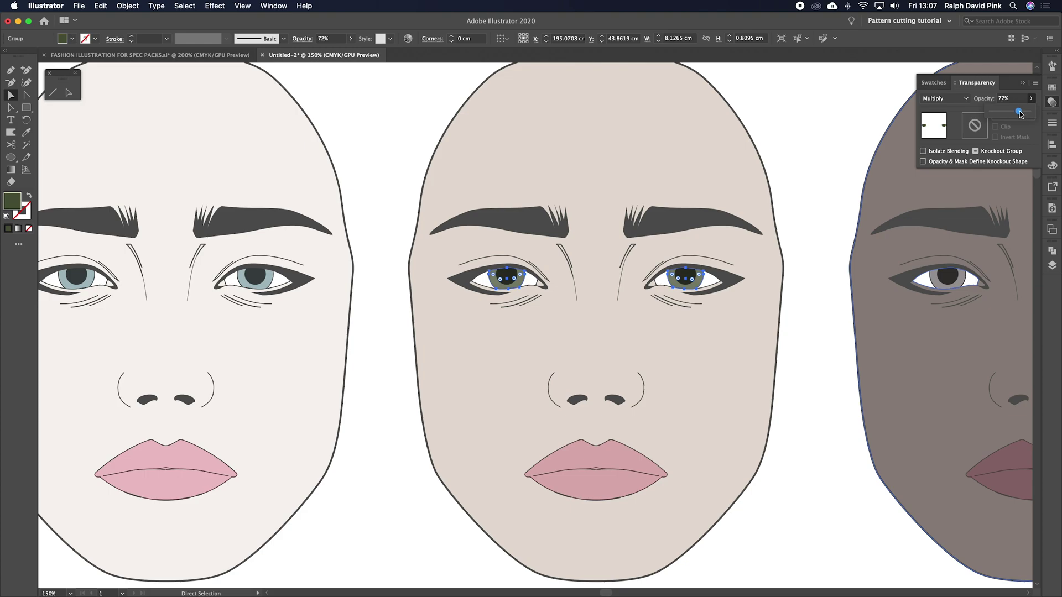
{"action": "left_click", "coordinate": [944, 98]}
{"action": "left_click", "coordinate": [940, 104]}
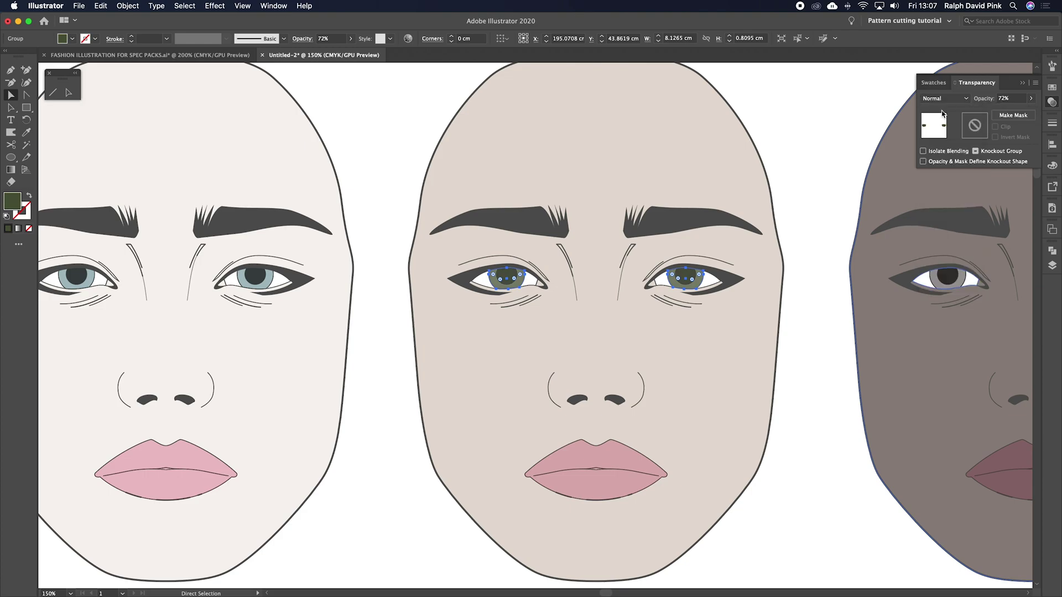
{"action": "left_click", "coordinate": [1031, 98]}
{"action": "left_click_drag", "start_coordinate": [1021, 114], "coordinate": [1025, 114]}
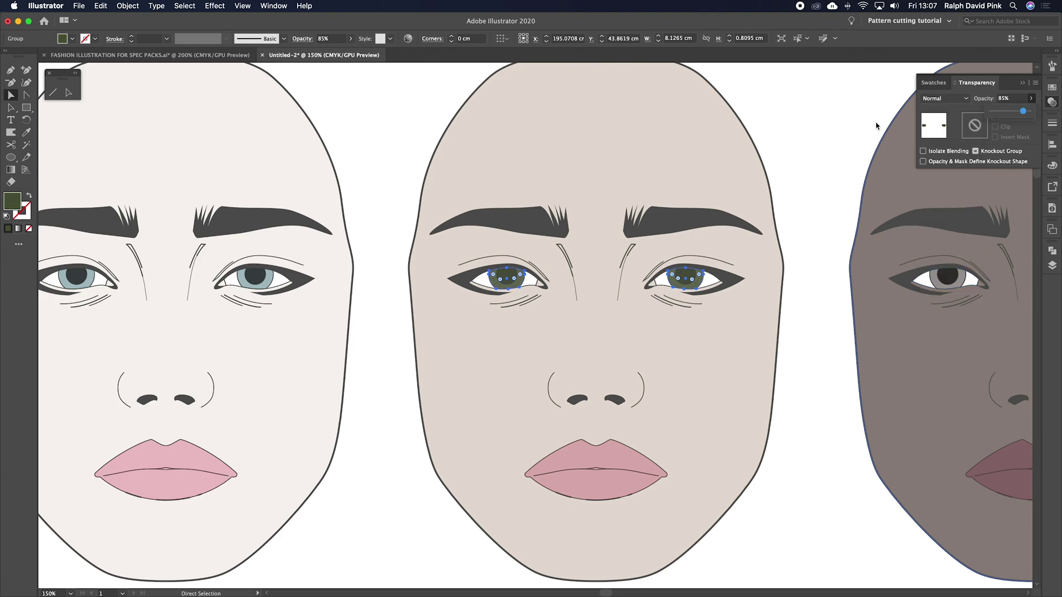
{"action": "left_click", "coordinate": [808, 128]}
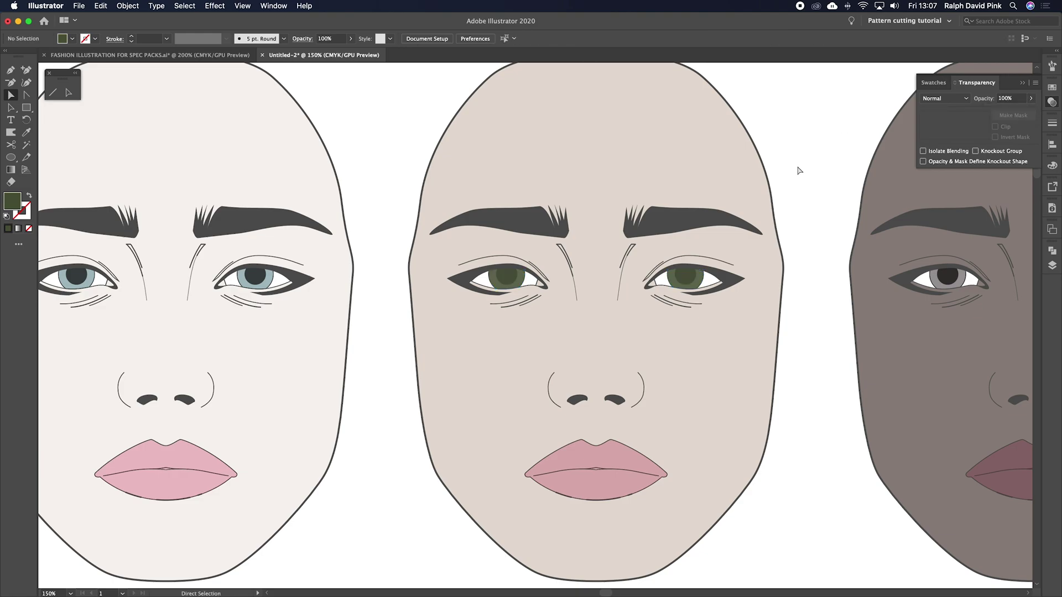
{"action": "left_click", "coordinate": [1023, 83]}
Step: Fill both irises of the third face with the dark plum colour #38262D
{"action": "left_click_drag", "start_coordinate": [788, 166], "coordinate": [494, 161]}
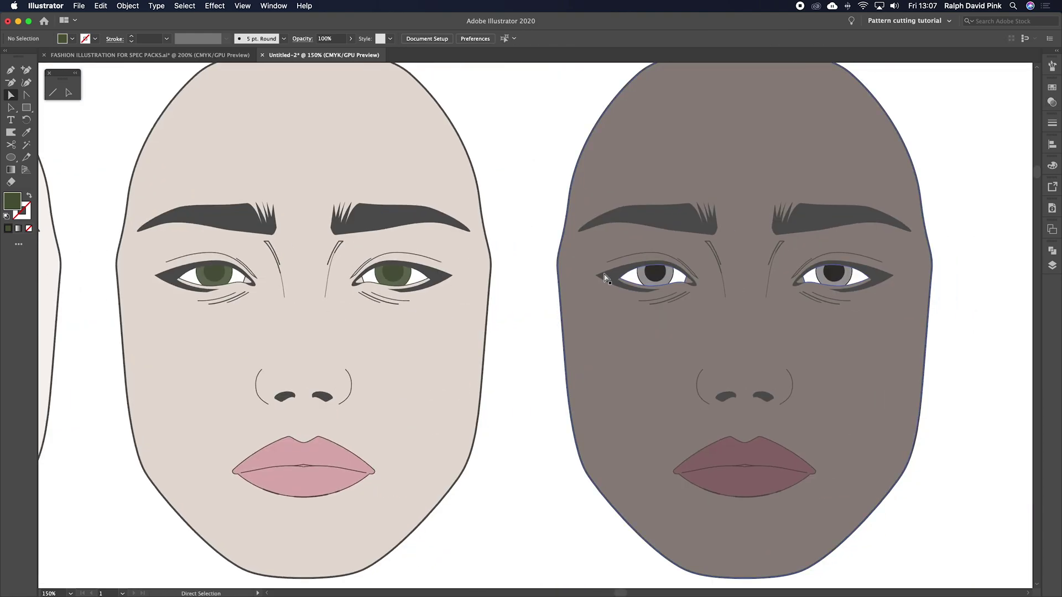
{"action": "key", "text": "super+plus"}
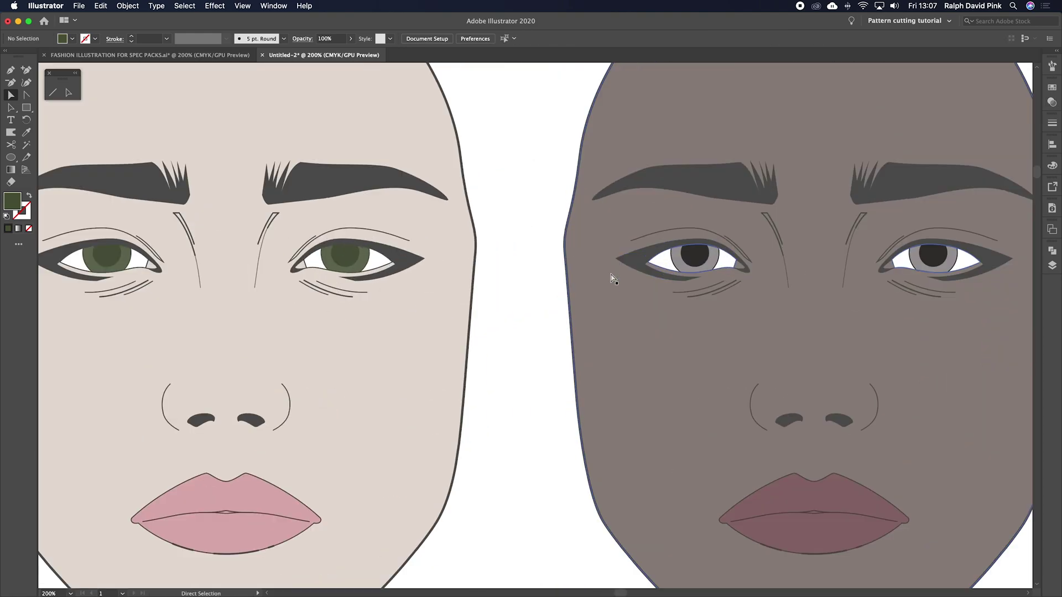
{"action": "left_click", "coordinate": [687, 270]}
{"action": "left_click", "coordinate": [925, 271], "text": "shift"}
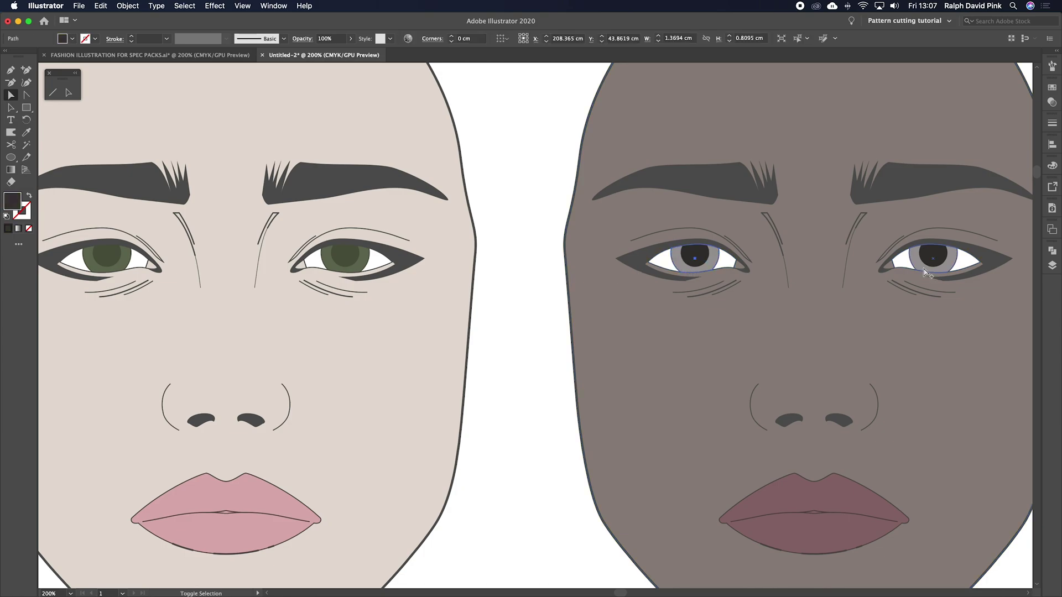
{"action": "double_click", "coordinate": [17, 203]}
{"action": "mouse_move", "coordinate": [422, 385]}
{"action": "left_mouse_down"}
{"action": "mouse_move", "coordinate": [407, 386]}
{"action": "mouse_move", "coordinate": [459, 379]}
{"action": "mouse_move", "coordinate": [438, 385]}
{"action": "left_mouse_up"}
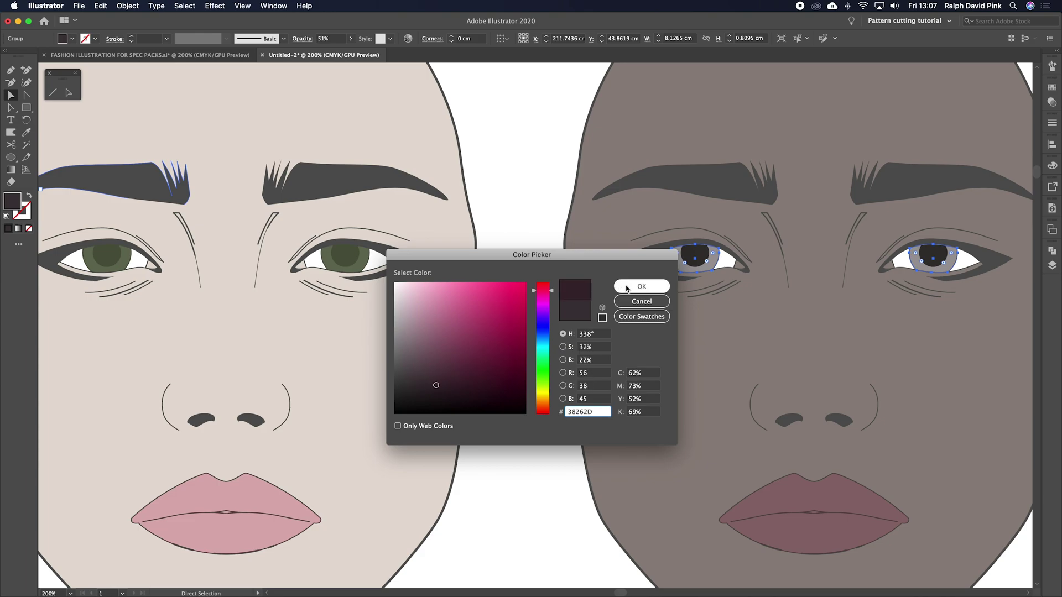
{"action": "left_click", "coordinate": [641, 286]}
Step: Raise the opacity of the third face's irises to 87%
{"action": "left_click", "coordinate": [1052, 102]}
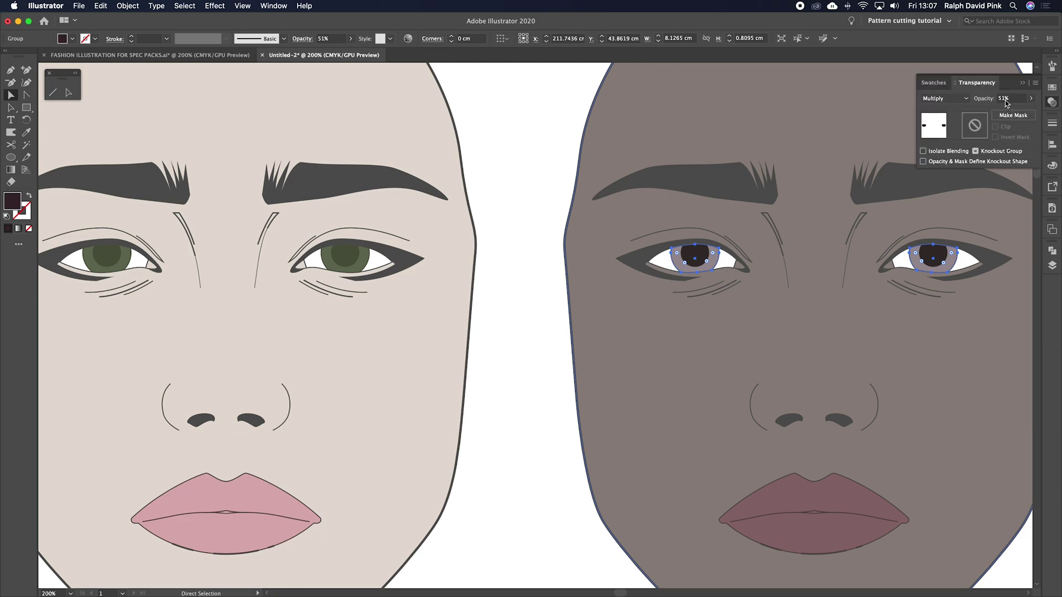
{"action": "left_click", "coordinate": [1031, 98]}
{"action": "left_click_drag", "start_coordinate": [1014, 112], "coordinate": [1026, 116]}
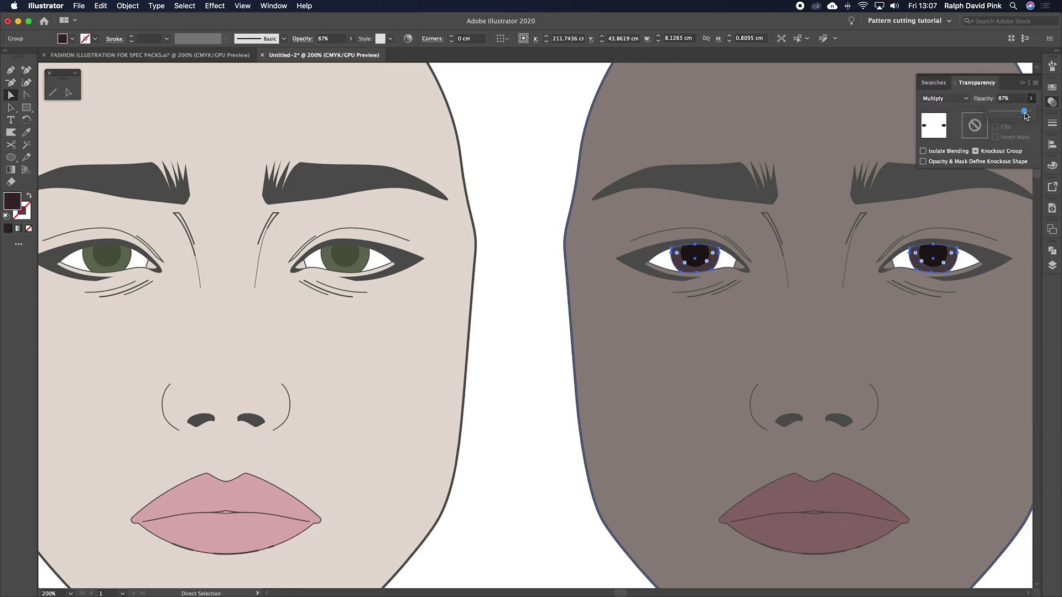
Step: Shift the fill of the third face's irises to a very dark brown and deselect them
{"action": "double_click", "coordinate": [16, 204]}
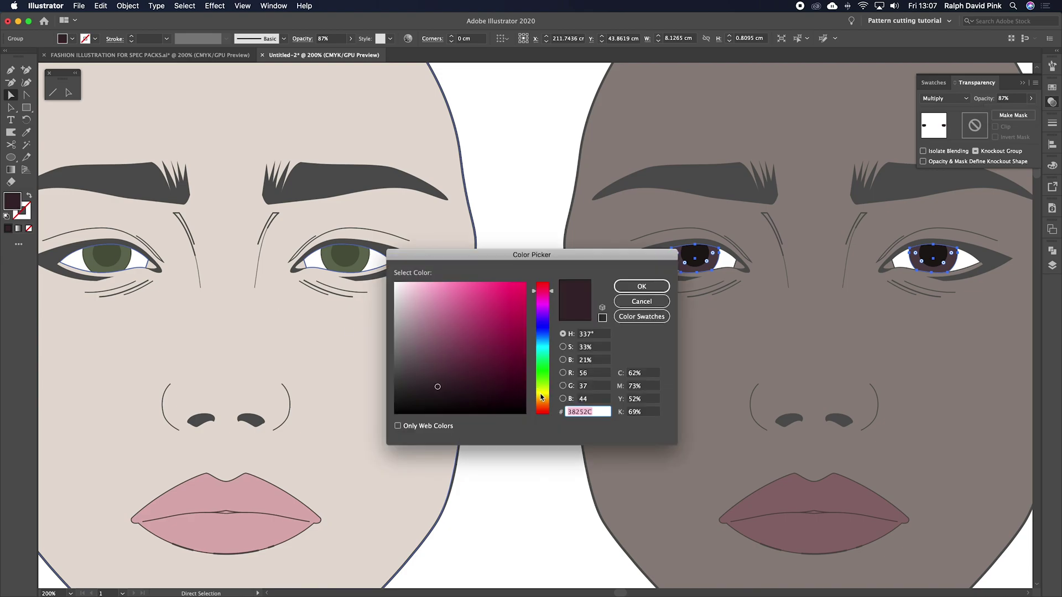
{"action": "left_click_drag", "start_coordinate": [541, 397], "coordinate": [541, 402]}
{"action": "left_click_drag", "start_coordinate": [435, 386], "coordinate": [431, 388]}
{"action": "left_click", "coordinate": [638, 286]}
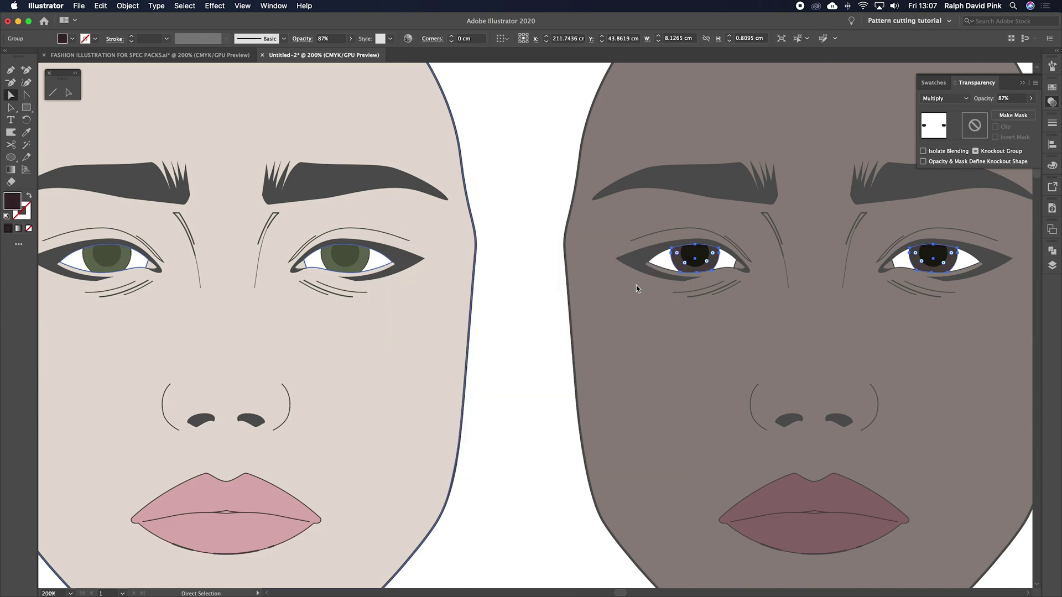
{"action": "left_click", "coordinate": [525, 223]}
Step: Select all three faces together and lock the selection
{"action": "key", "text": "super+minus"}
{"action": "key", "text": "super+minus"}
{"action": "key", "text": "super+minus"}
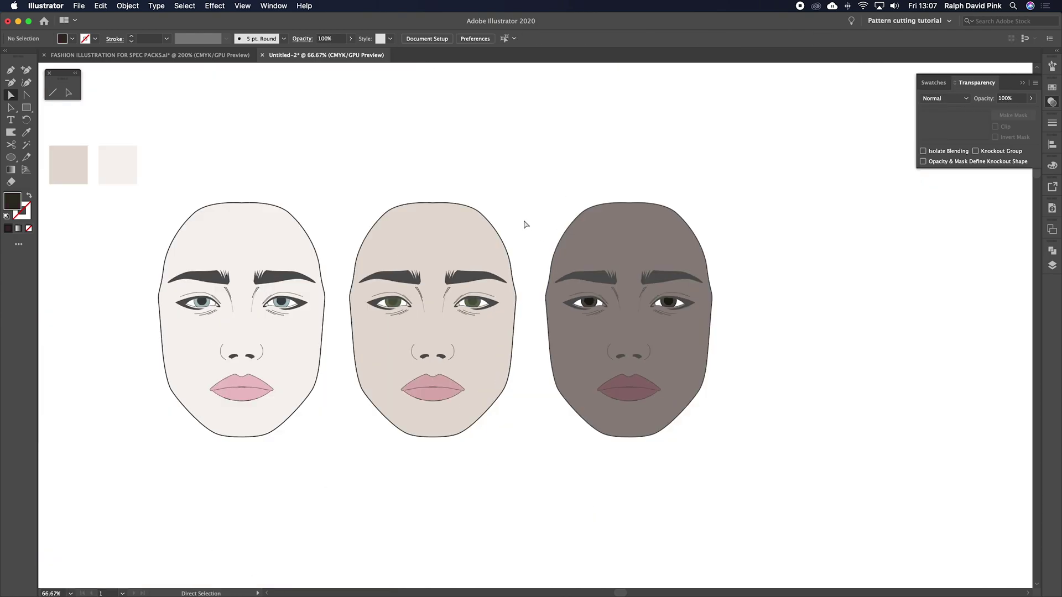
{"action": "key", "text": "a"}
{"action": "scroll", "coordinate": [516, 241], "scroll_direction": "left", "scroll_amount": 2}
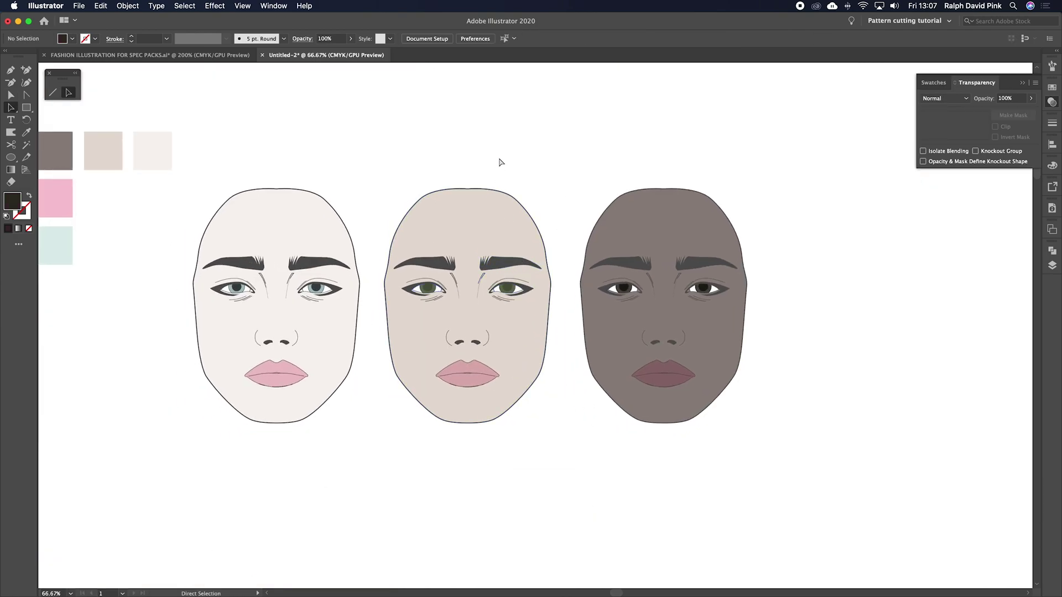
{"action": "key", "text": "super+plus"}
{"action": "left_click_drag", "start_coordinate": [528, 182], "coordinate": [679, 235]}
{"action": "key", "text": "v"}
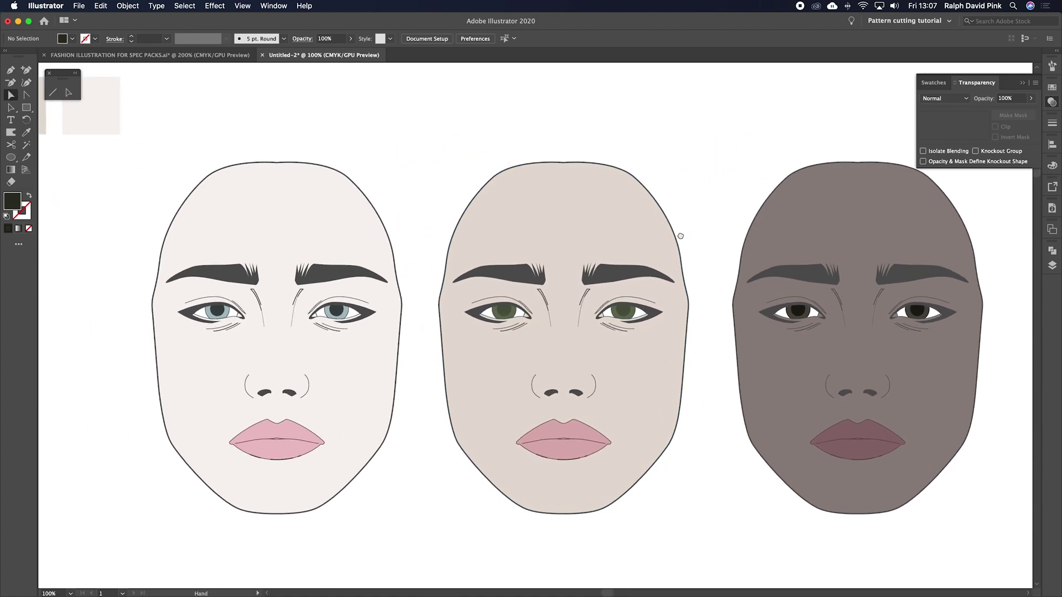
{"action": "key", "text": "v"}
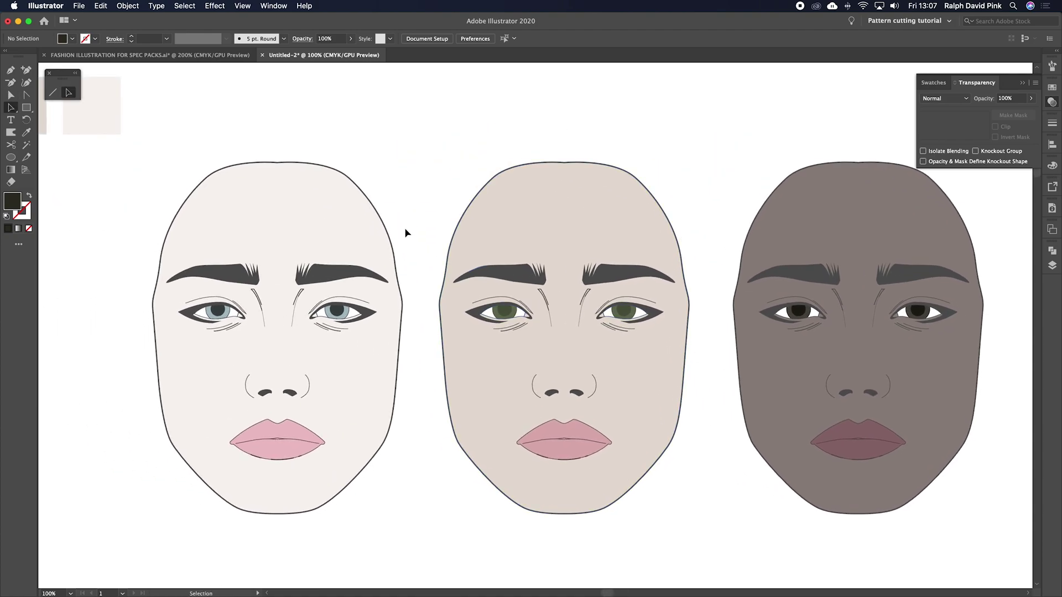
{"action": "left_click_drag", "start_coordinate": [188, 142], "coordinate": [874, 443]}
{"action": "left_click", "coordinate": [126, 6]}
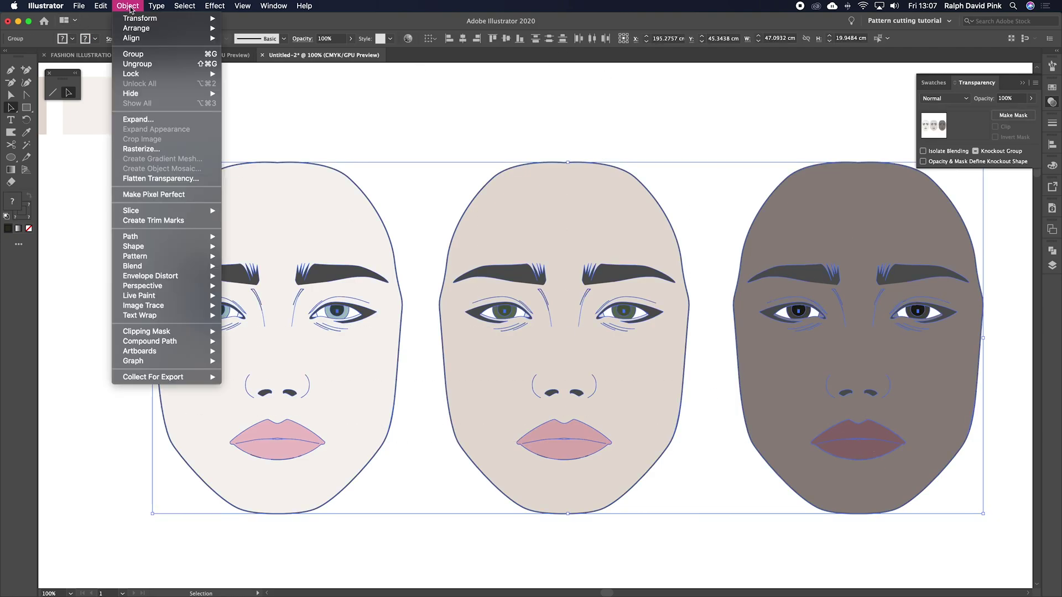
{"action": "mouse_move", "coordinate": [131, 73]}
{"action": "left_click", "coordinate": [273, 77]}
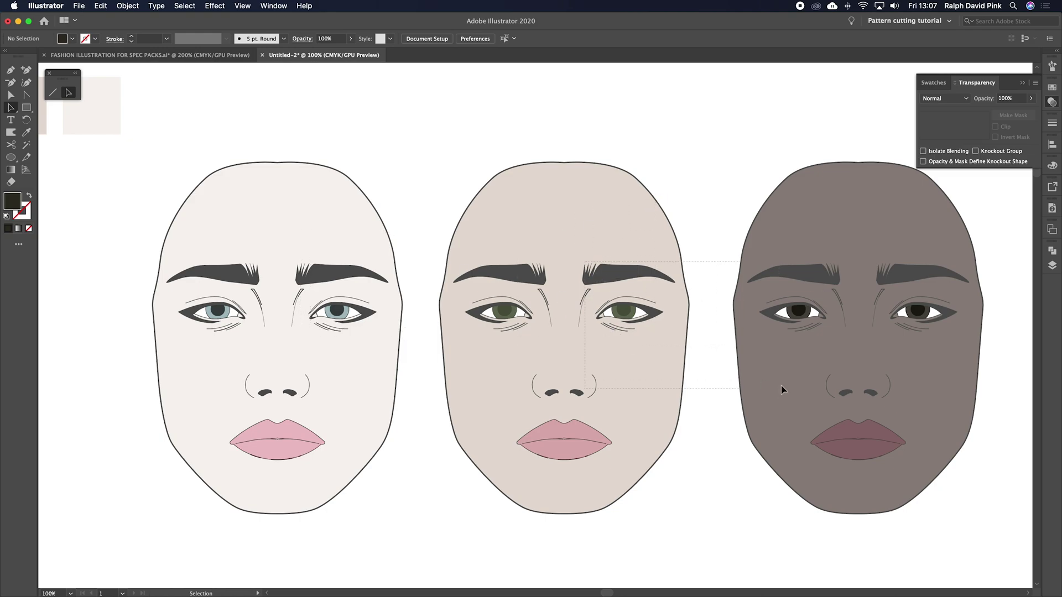
Step: Get the Pen tool ready and set the fill to light teal #93D1D1
{"action": "key", "text": "super+plus"}
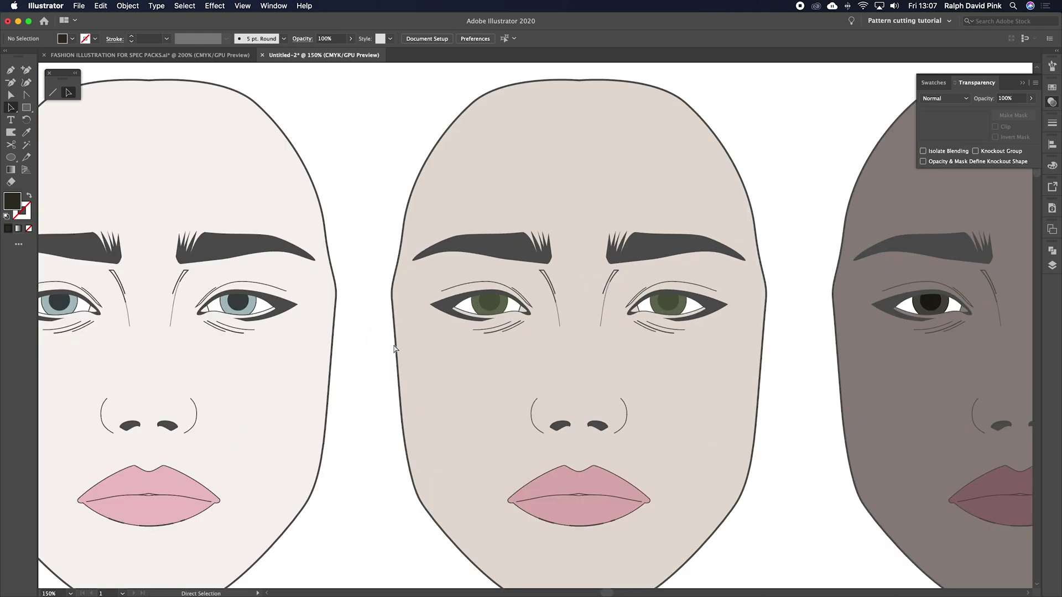
{"action": "left_click_drag", "start_coordinate": [399, 350], "coordinate": [700, 316]}
{"action": "mouse_move", "coordinate": [642, 167]}
{"action": "left_mouse_down"}
{"action": "mouse_move", "coordinate": [624, 209]}
{"action": "mouse_move", "coordinate": [649, 178]}
{"action": "left_mouse_up"}
{"action": "key", "text": "super+plus"}
{"action": "key", "text": "super+minus"}
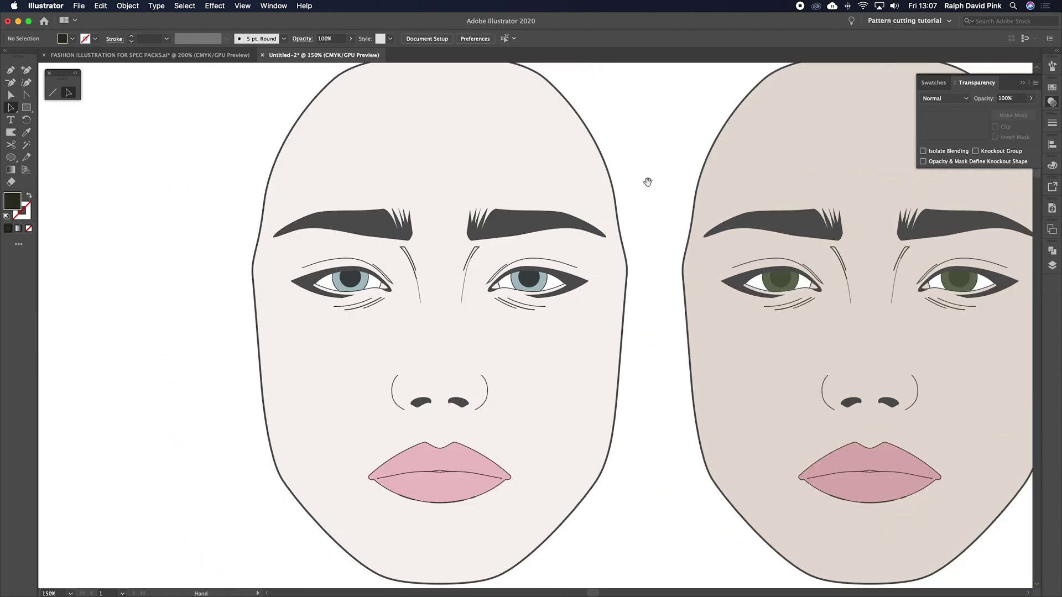
{"action": "key", "text": "super+minus"}
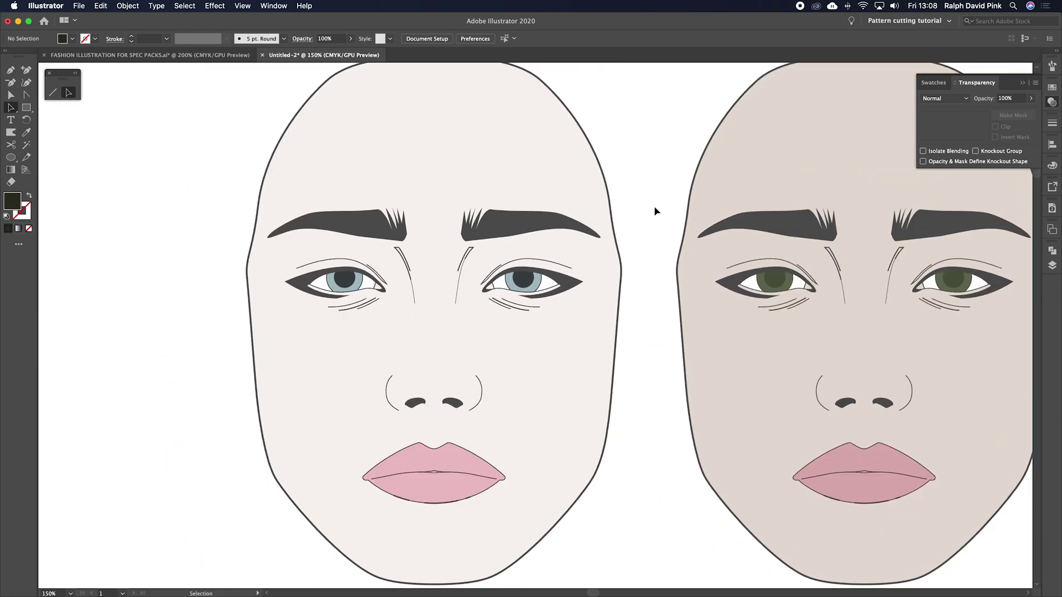
{"action": "left_click", "coordinate": [11, 70]}
{"action": "double_click", "coordinate": [12, 202]}
{"action": "left_click", "coordinate": [544, 352]}
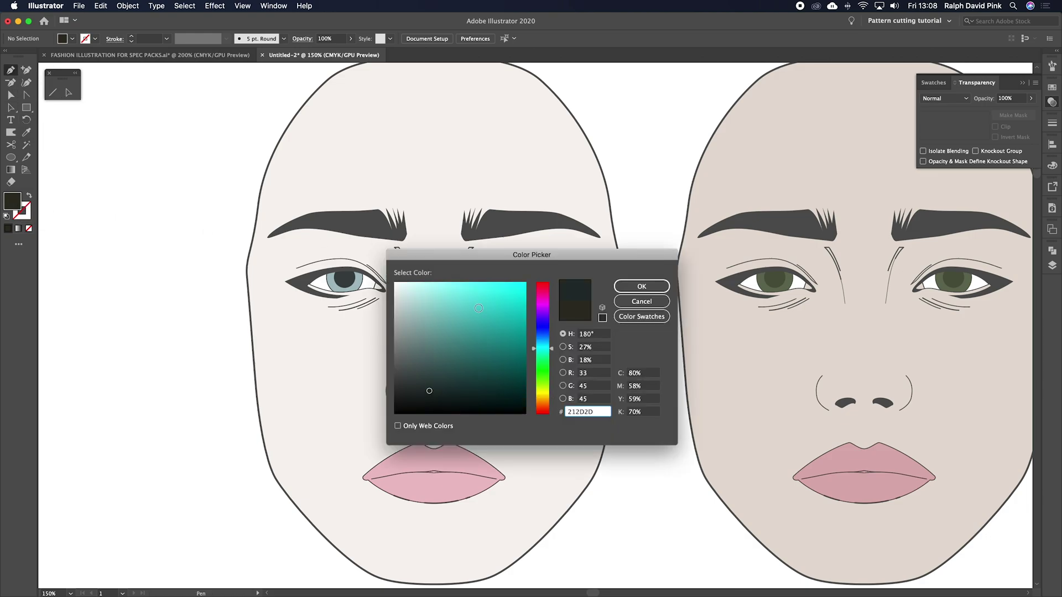
{"action": "left_click", "coordinate": [450, 313]}
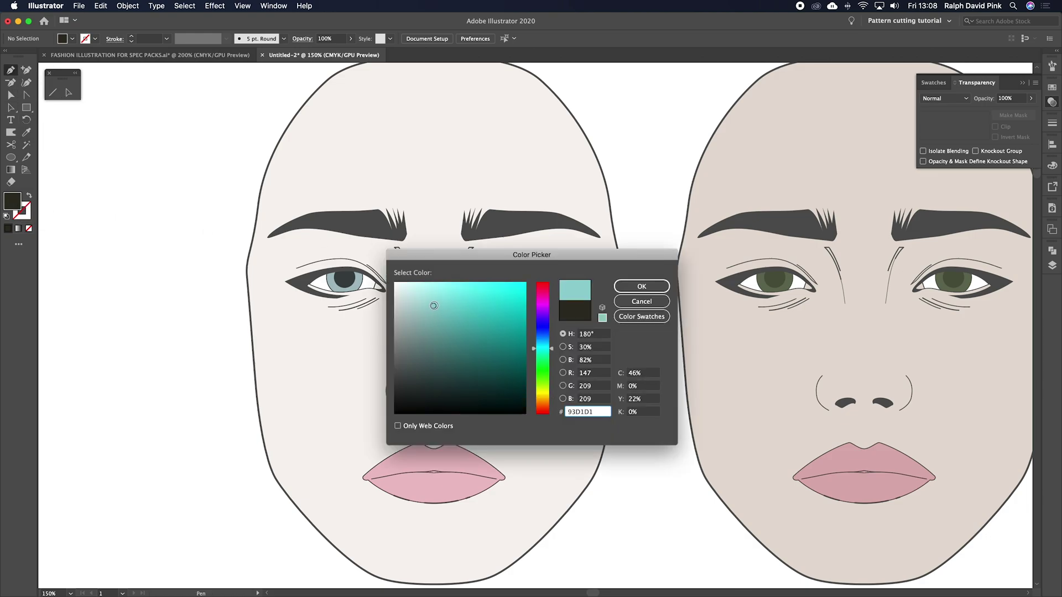
{"action": "left_click", "coordinate": [641, 286]}
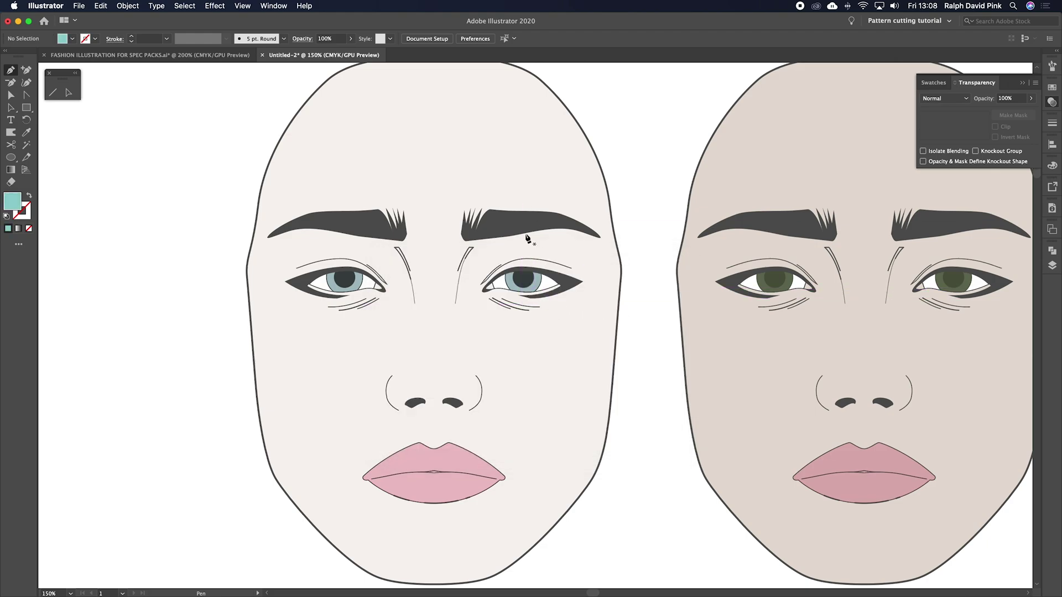
Step: Draw a closed curved eyeshadow shape over the first face's right-hand eye, reaching up to the eyebrow, and deselect it
{"action": "left_click", "coordinate": [475, 292]}
{"action": "left_click_drag", "start_coordinate": [532, 235], "coordinate": [582, 234]}
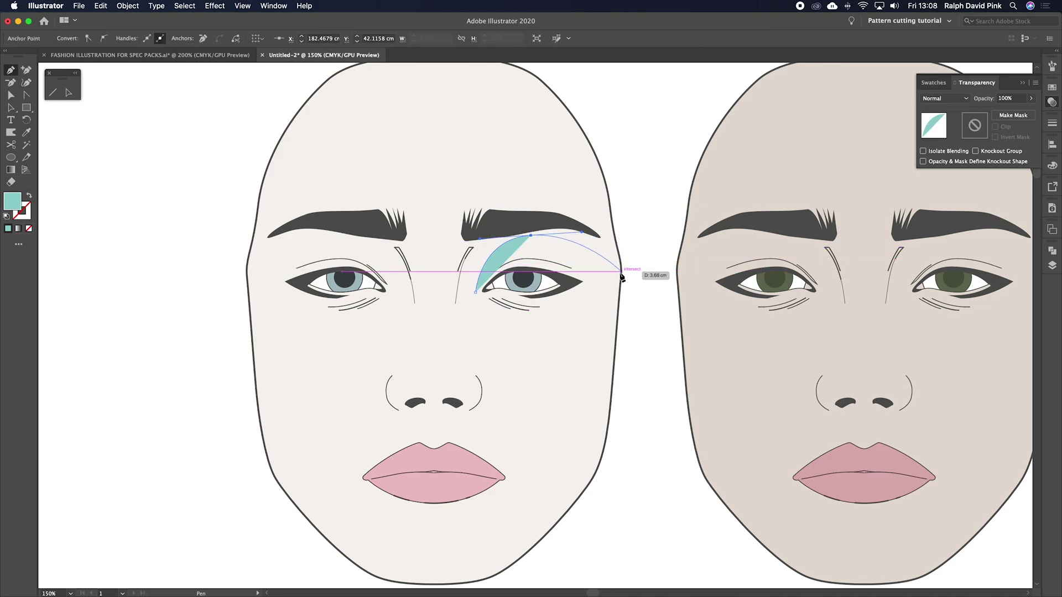
{"action": "left_click_drag", "start_coordinate": [615, 288], "coordinate": [568, 304]}
{"action": "left_click_drag", "start_coordinate": [500, 304], "coordinate": [495, 303]}
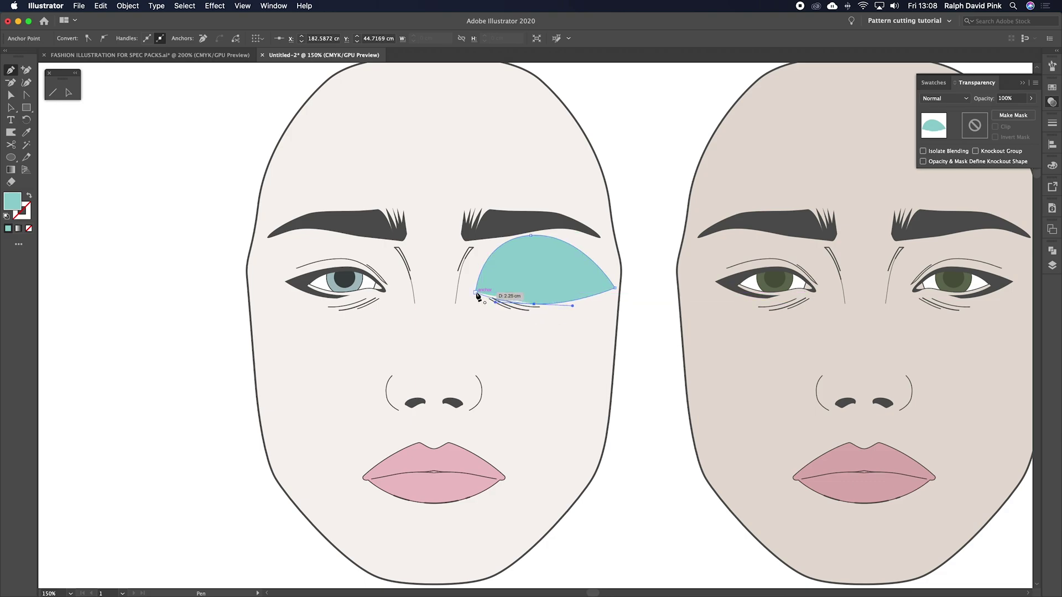
{"action": "left_click", "coordinate": [475, 292]}
{"action": "key", "text": "a"}
{"action": "left_click", "coordinate": [646, 224]}
{"action": "scroll", "coordinate": [608, 254], "scroll_direction": "right", "scroll_amount": 1}
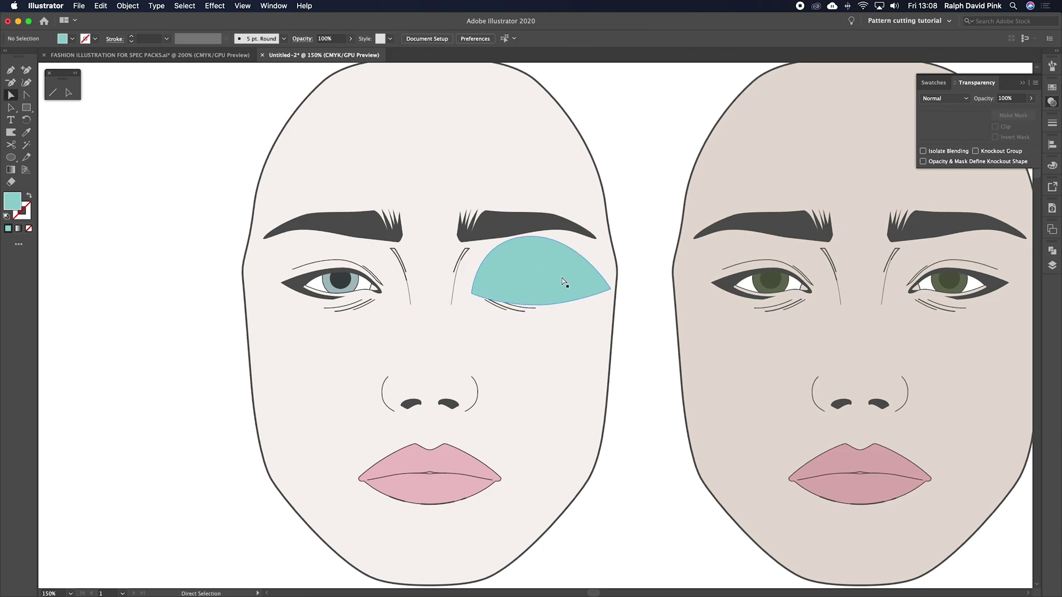
Step: Nudge the teal eyeshadow shape slightly to the left over the eye
{"action": "left_click", "coordinate": [563, 281]}
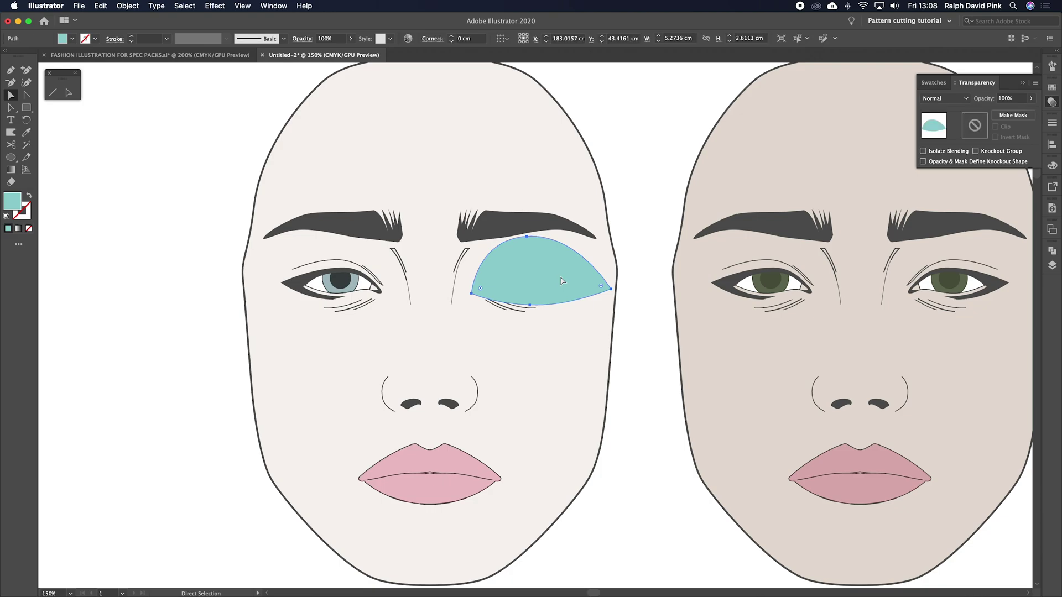
{"action": "key", "text": "Left"}
{"action": "key", "text": "Left"}
{"action": "key", "text": "Left"}
{"action": "key", "text": "Left"}
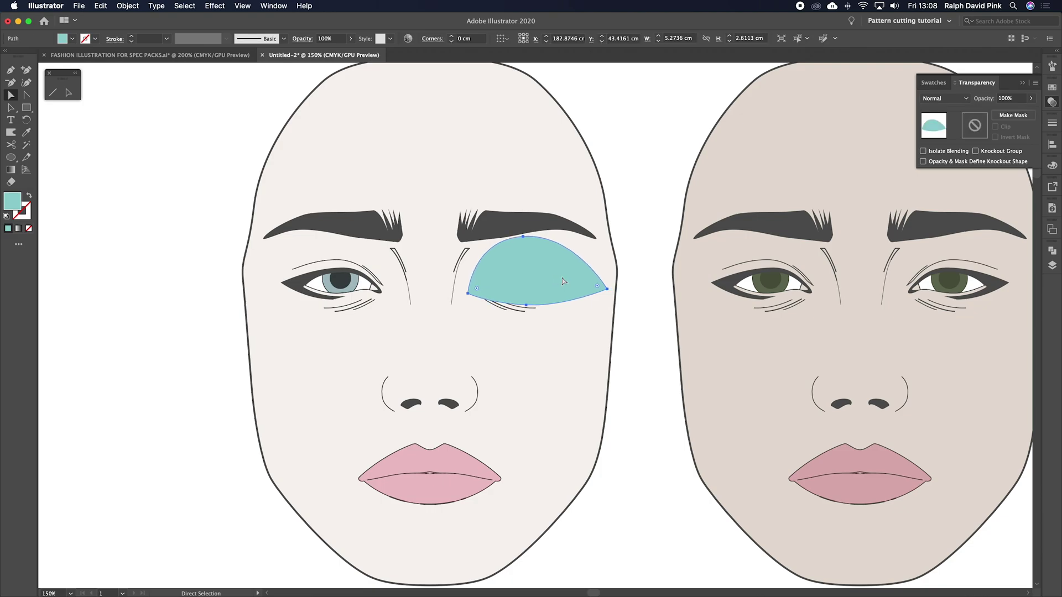
Step: Set the eyeshadow shape's blending mode to Multiply
{"action": "left_click", "coordinate": [965, 98]}
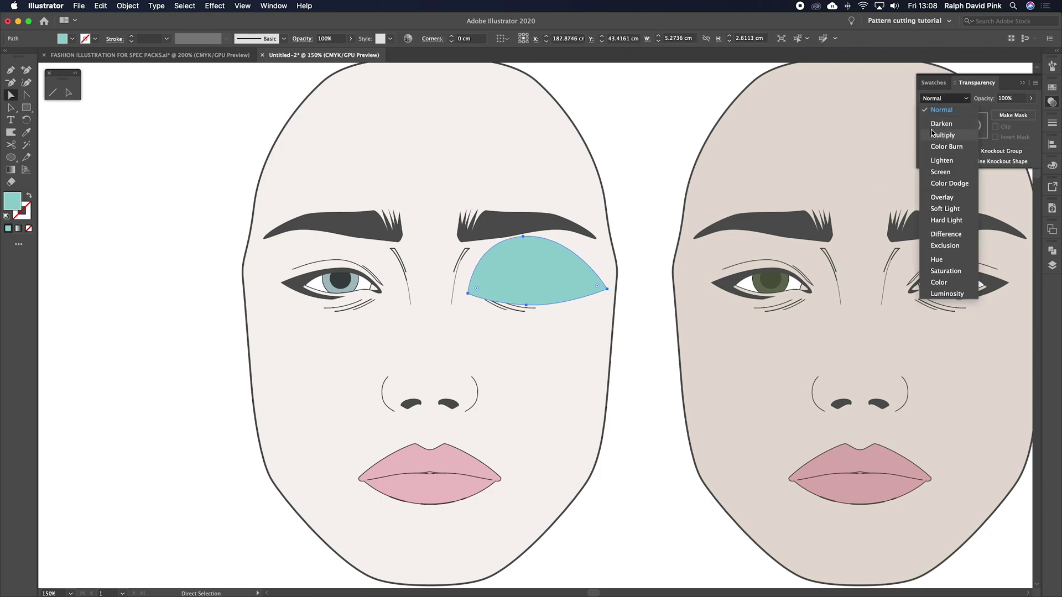
{"action": "left_click", "coordinate": [1011, 84]}
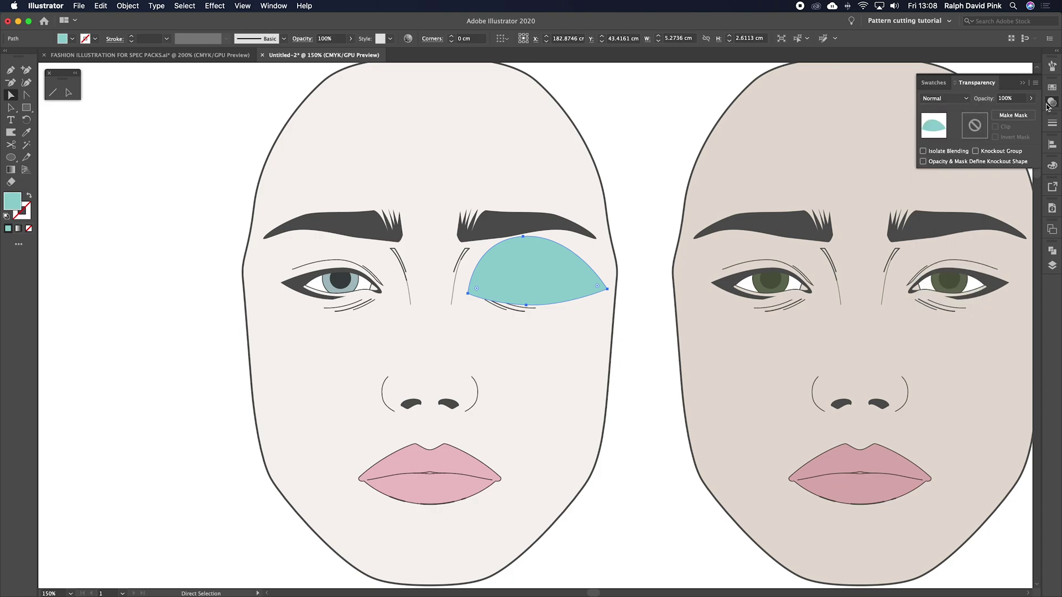
{"action": "left_click", "coordinate": [966, 99]}
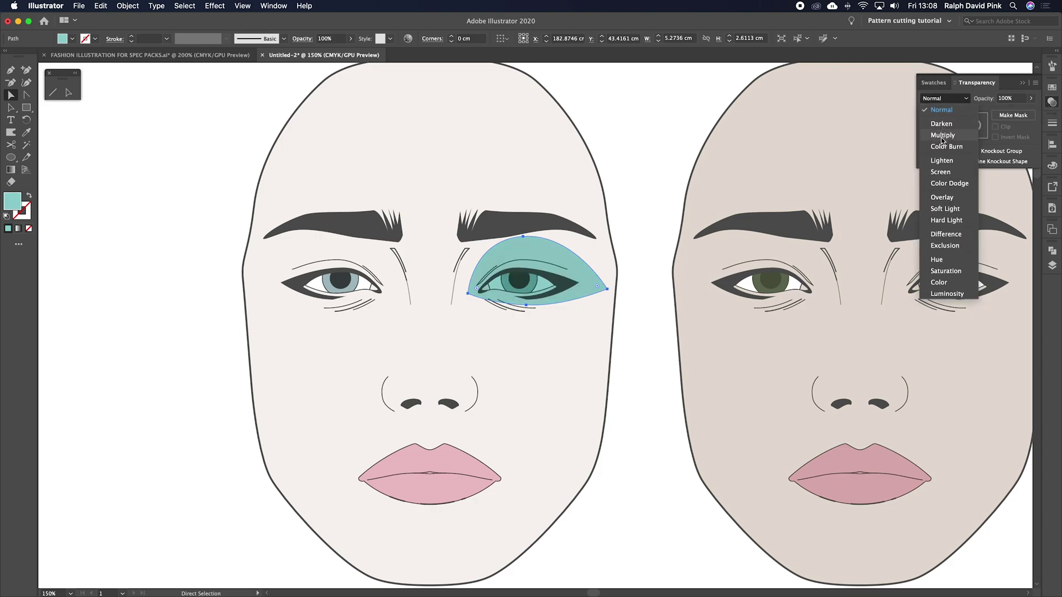
{"action": "left_click", "coordinate": [943, 141]}
Step: Lower the eyeshadow shape's opacity to 59% and deselect it
{"action": "left_click", "coordinate": [1033, 99]}
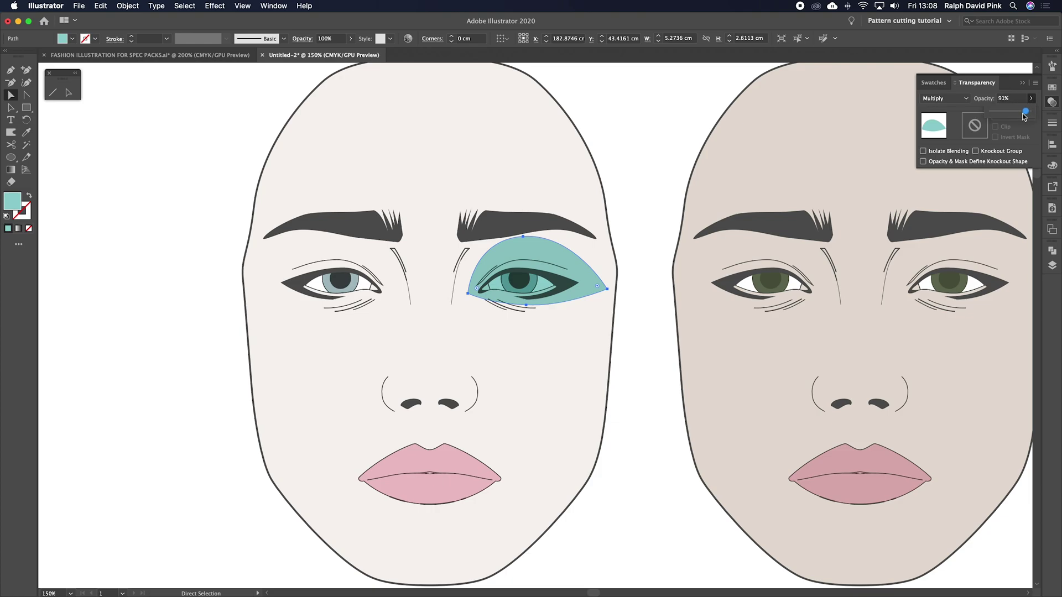
{"action": "mouse_move", "coordinate": [1010, 115]}
{"action": "left_mouse_down"}
{"action": "mouse_move", "coordinate": [998, 115]}
{"action": "mouse_move", "coordinate": [1032, 113]}
{"action": "mouse_move", "coordinate": [1006, 114]}
{"action": "left_mouse_up"}
{"action": "key", "text": "super+z"}
{"action": "left_click_drag", "start_coordinate": [1025, 117], "coordinate": [1016, 118]}
{"action": "left_click", "coordinate": [641, 241]}
{"action": "scroll", "coordinate": [581, 271], "scroll_direction": "down", "scroll_amount": 2}
{"action": "scroll", "coordinate": [581, 271], "scroll_direction": "left", "scroll_amount": 1}
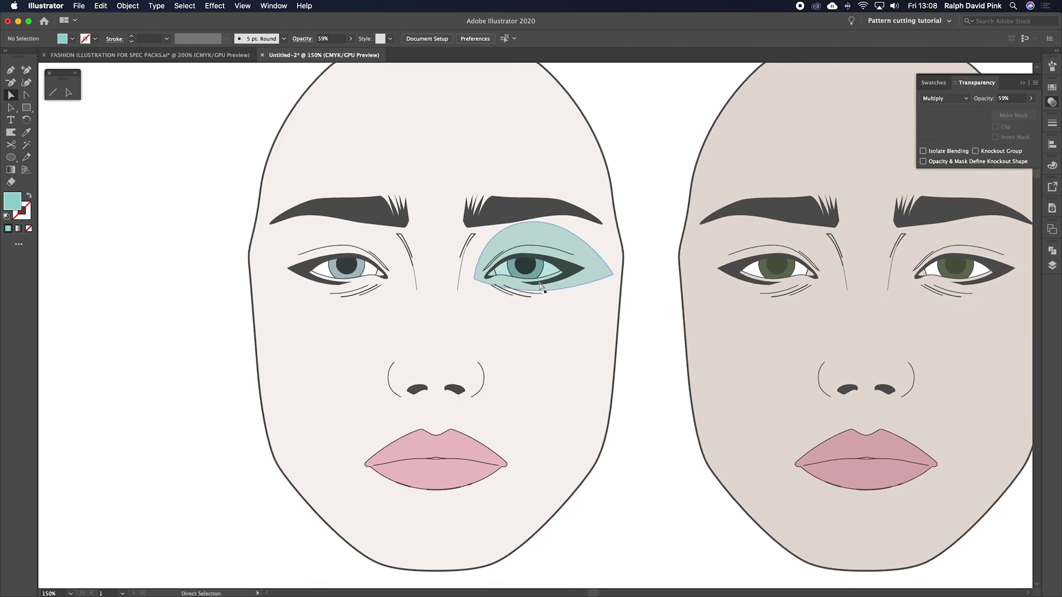
{"action": "key", "text": "super+equal"}
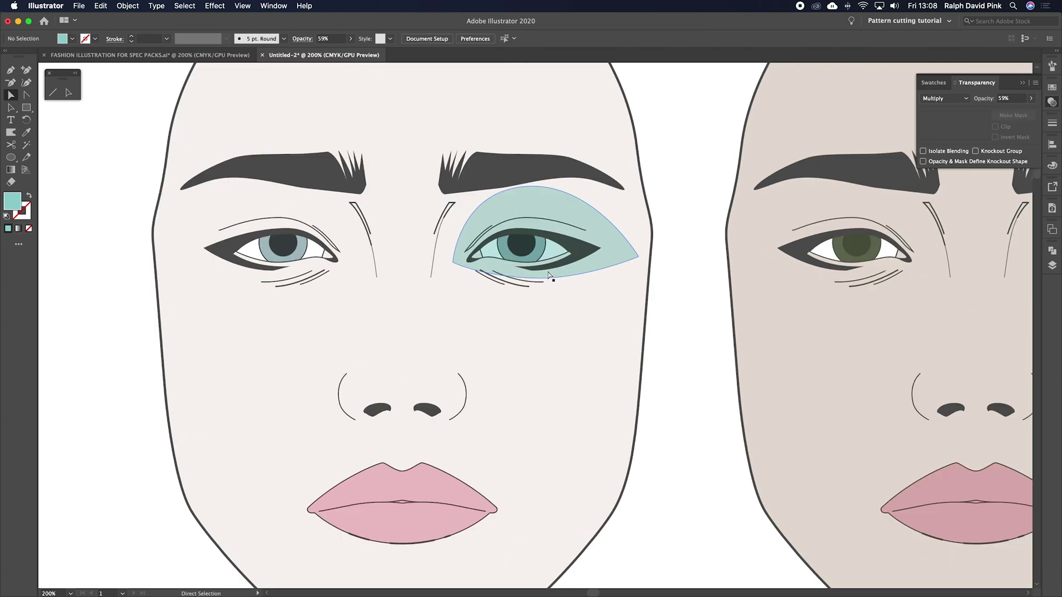
{"action": "scroll", "coordinate": [550, 275], "scroll_direction": "up", "scroll_amount": 1}
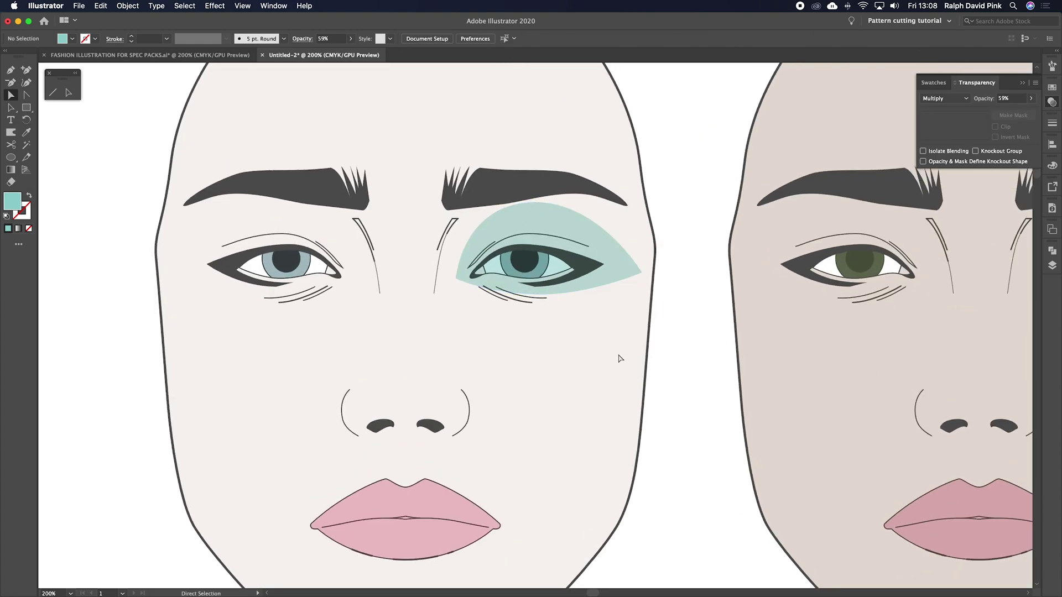
{"action": "key", "text": "super+minus"}
{"action": "scroll", "coordinate": [553, 339], "scroll_direction": "up", "scroll_amount": 1}
{"action": "scroll", "coordinate": [553, 339], "scroll_direction": "right", "scroll_amount": 1}
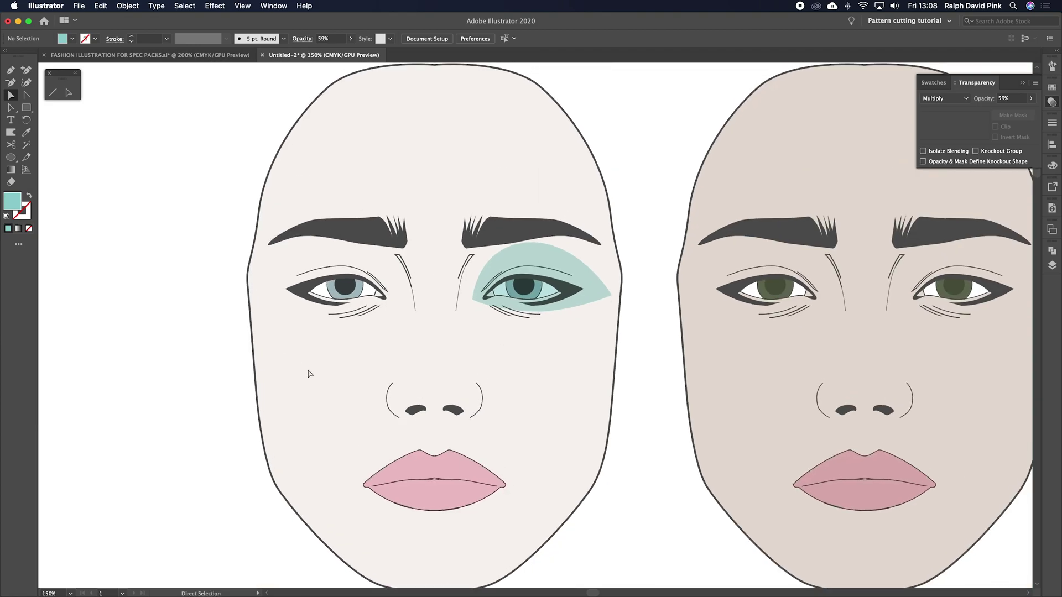
{"action": "key", "text": "a"}
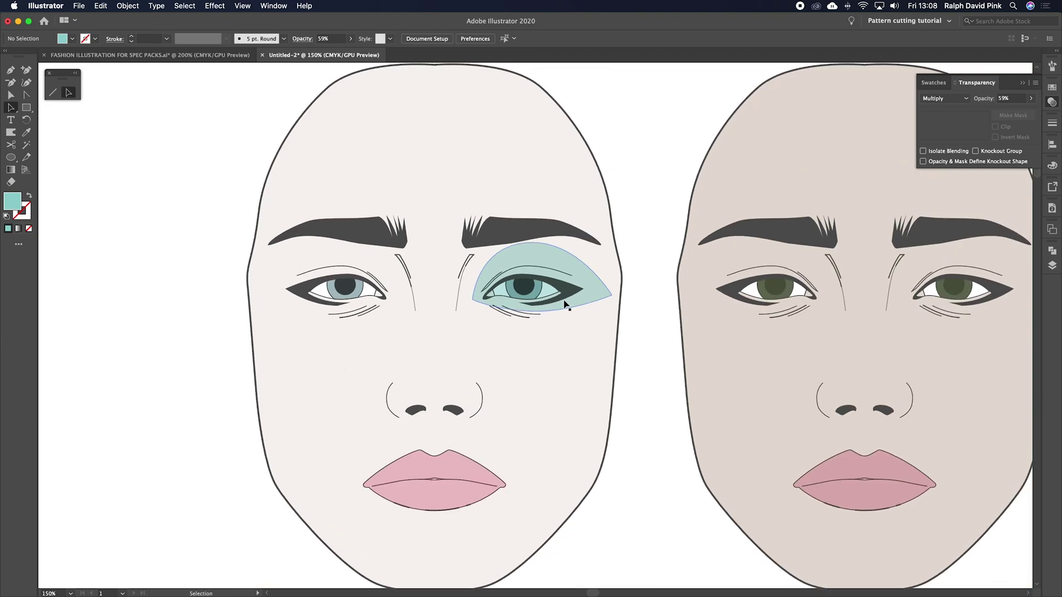
{"action": "key", "text": "v"}
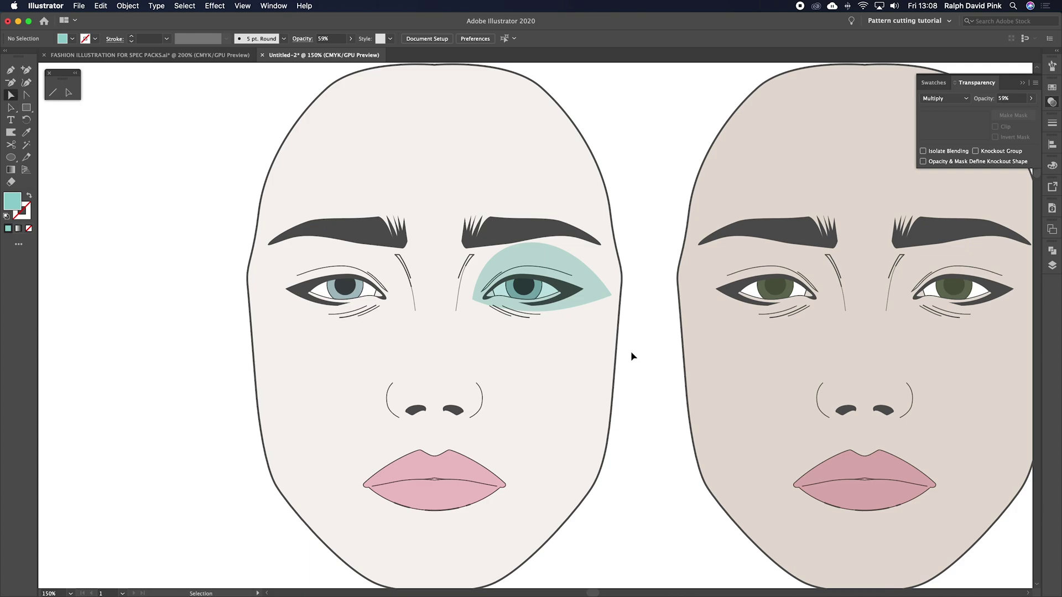
Step: Draw a closed teal shape with the Pen tool along the inner outline of the eye opening beneath the eyeshadow, and deselect it
{"action": "key", "text": "super+equal"}
{"action": "key", "text": "super+equal"}
{"action": "key", "text": "p"}
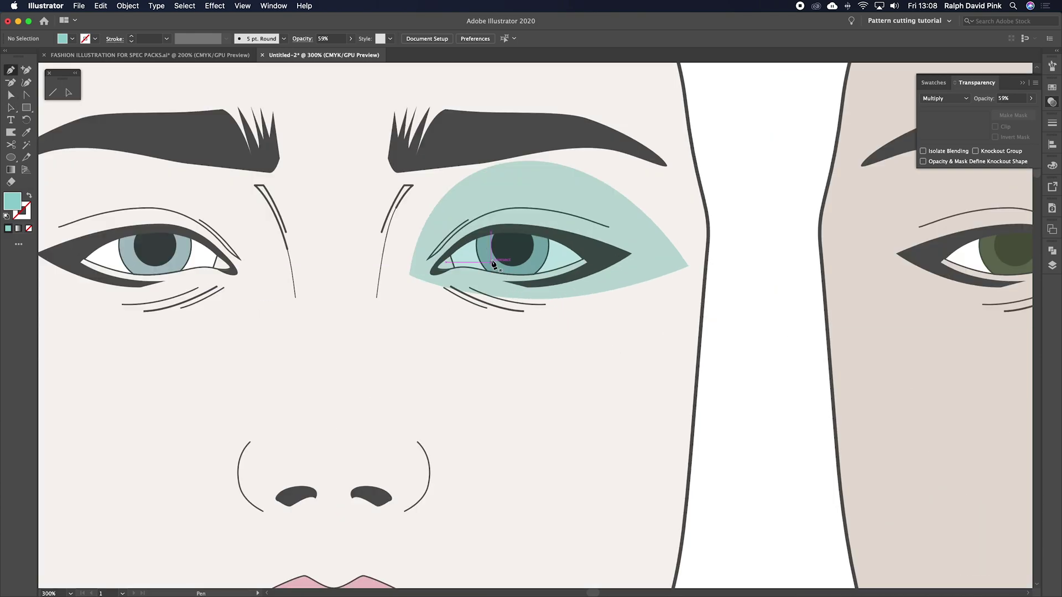
{"action": "left_click", "coordinate": [451, 256]}
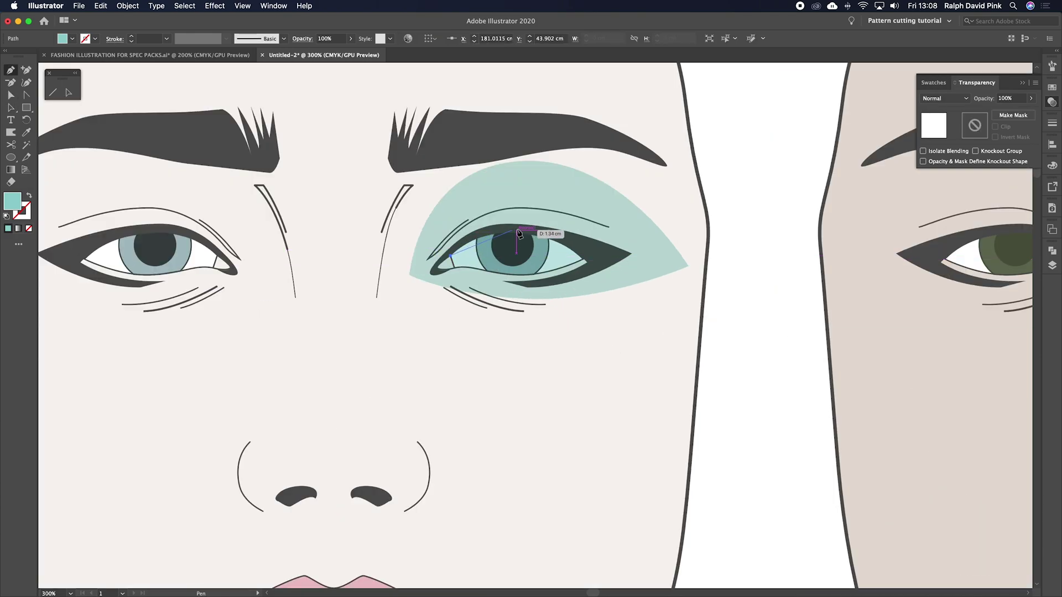
{"action": "left_click_drag", "start_coordinate": [510, 232], "coordinate": [598, 276]}
{"action": "left_click", "coordinate": [546, 235]}
{"action": "left_click_drag", "start_coordinate": [517, 275], "coordinate": [444, 273]}
{"action": "left_click", "coordinate": [455, 268]}
{"action": "left_click", "coordinate": [451, 256]}
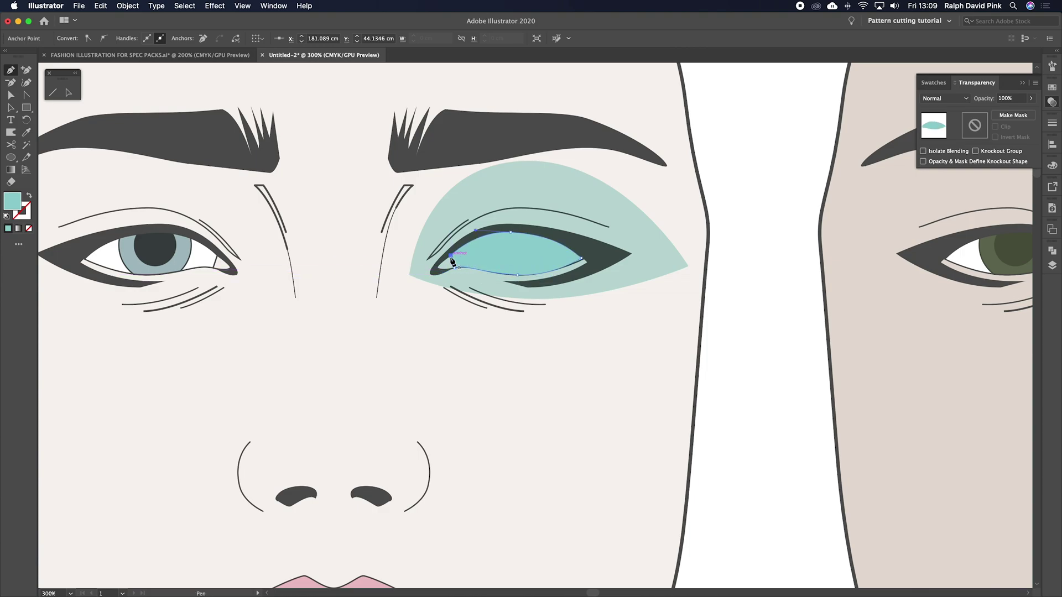
{"action": "key", "text": "v"}
{"action": "left_click", "coordinate": [740, 204]}
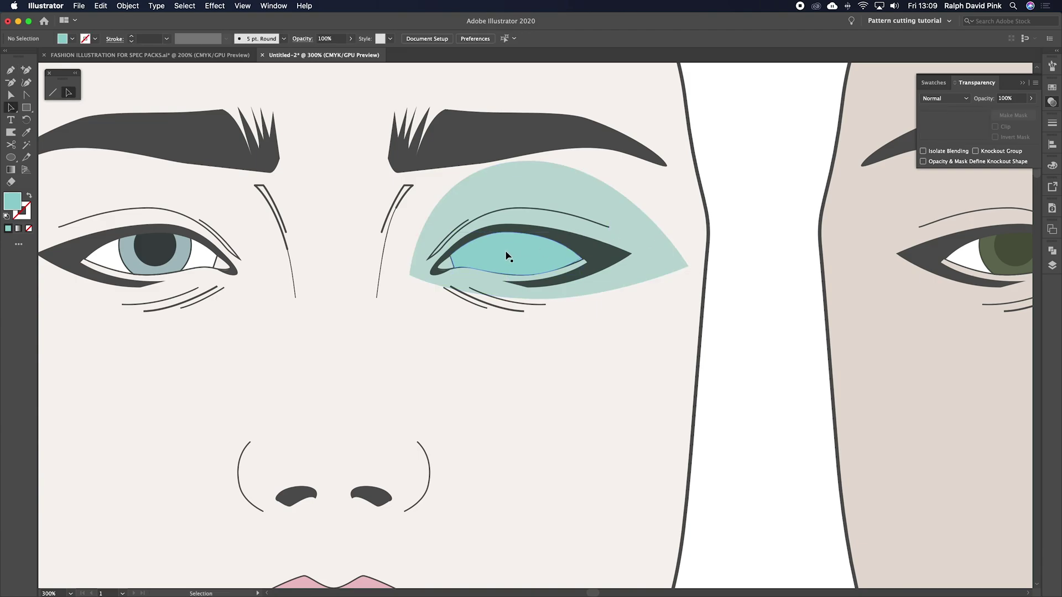
Step: Combine the eye-opening shape and the eyeshadow shape into a compound path so the eyeball is cut out
{"action": "left_click", "coordinate": [506, 256]}
{"action": "left_click", "coordinate": [575, 202], "text": "shift"}
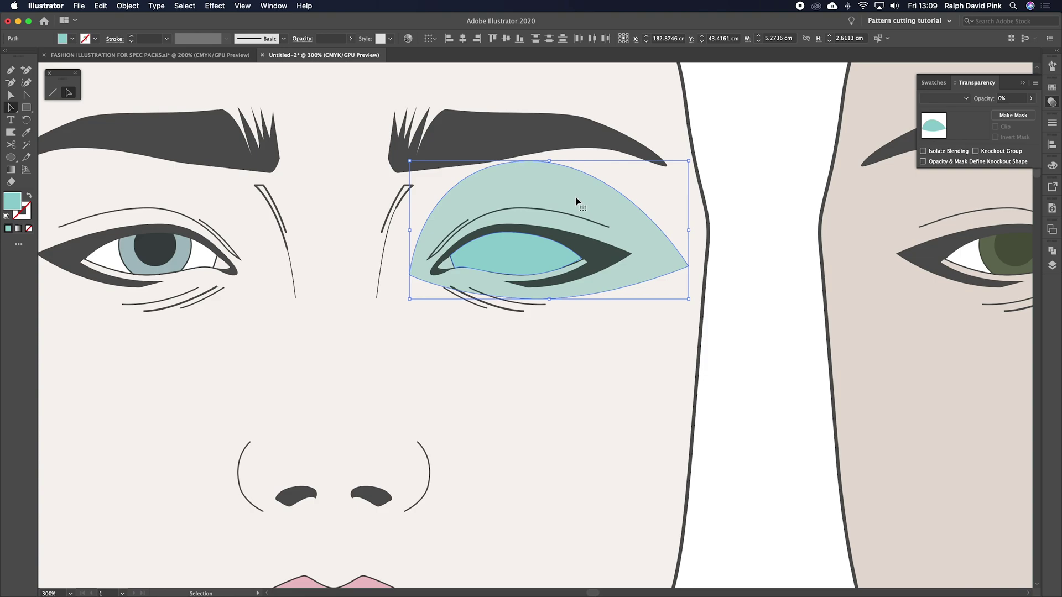
{"action": "right_click", "coordinate": [575, 200]}
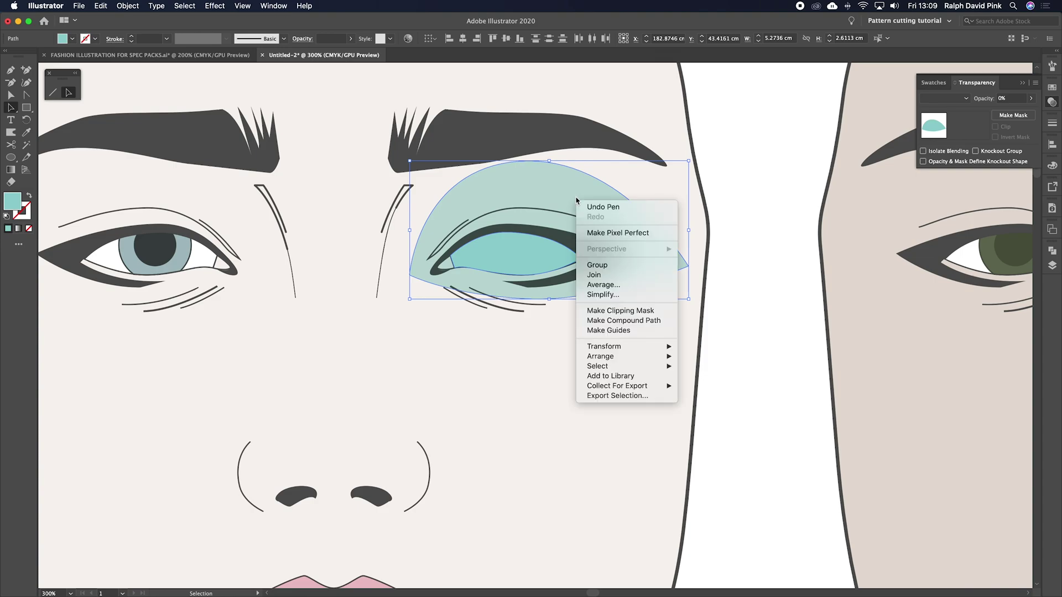
{"action": "left_click", "coordinate": [614, 317]}
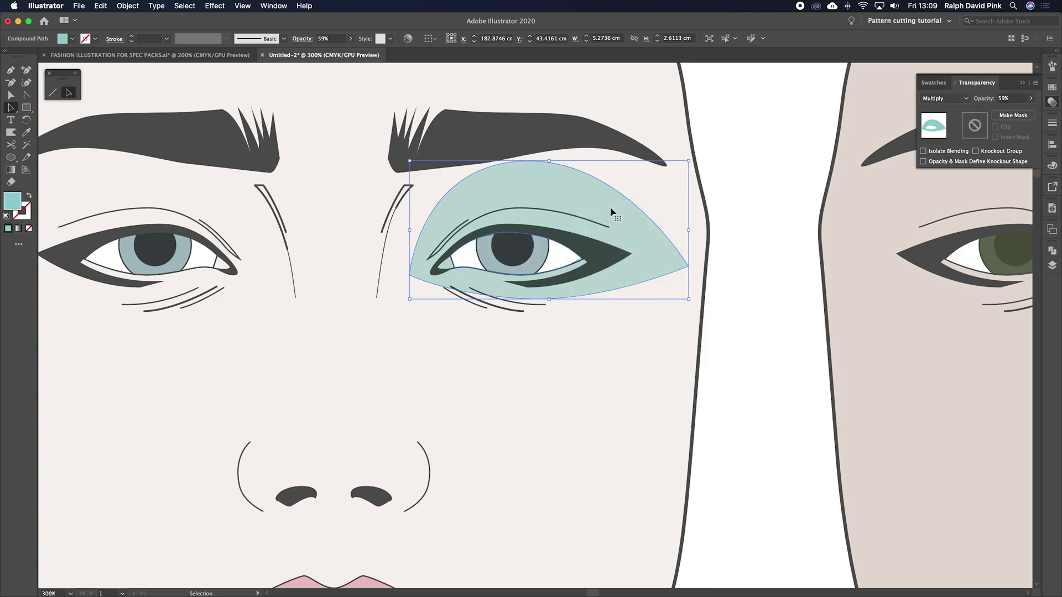
Step: Move the eyeshadow compound path off the face to check its cutout, and place it back over the eye
{"action": "left_click", "coordinate": [728, 166]}
{"action": "left_click_drag", "start_coordinate": [594, 209], "coordinate": [853, 215]}
{"action": "scroll", "coordinate": [699, 356], "scroll_direction": "right", "scroll_amount": 5}
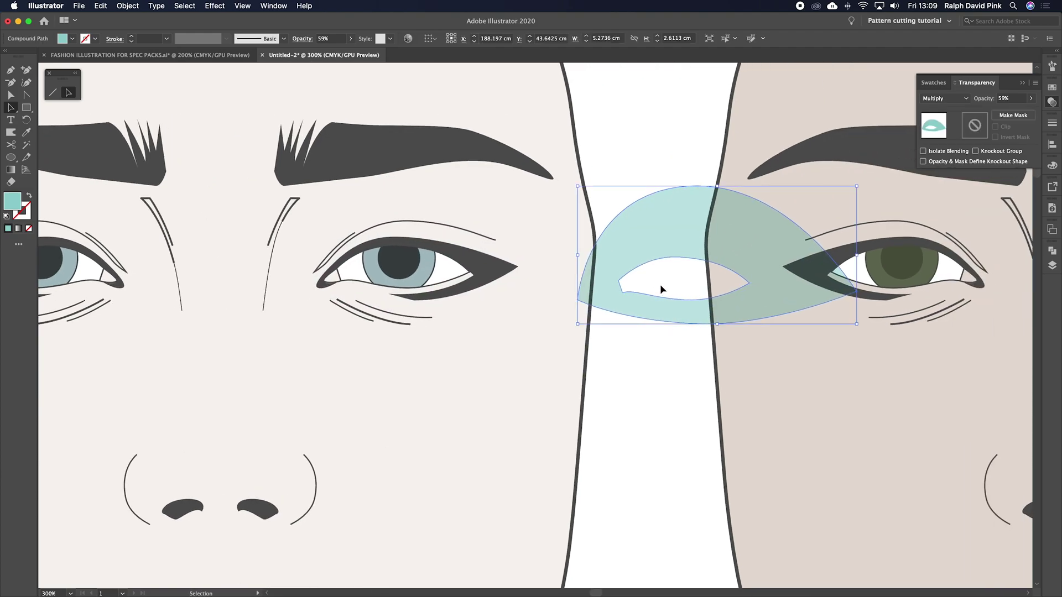
{"action": "left_click", "coordinate": [655, 150]}
{"action": "left_click_drag", "start_coordinate": [674, 233], "coordinate": [395, 223]}
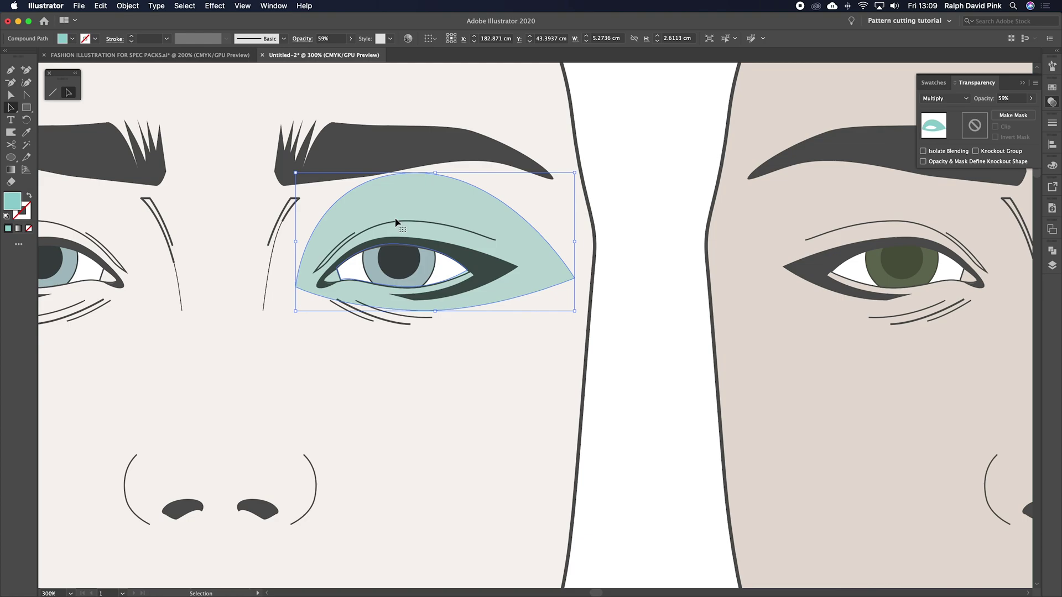
Step: Fine-tune the eyeshadow's position with small nudges so its cutout lines up with the eye opening
{"action": "key", "text": "Right"}
{"action": "key", "text": "Left"}
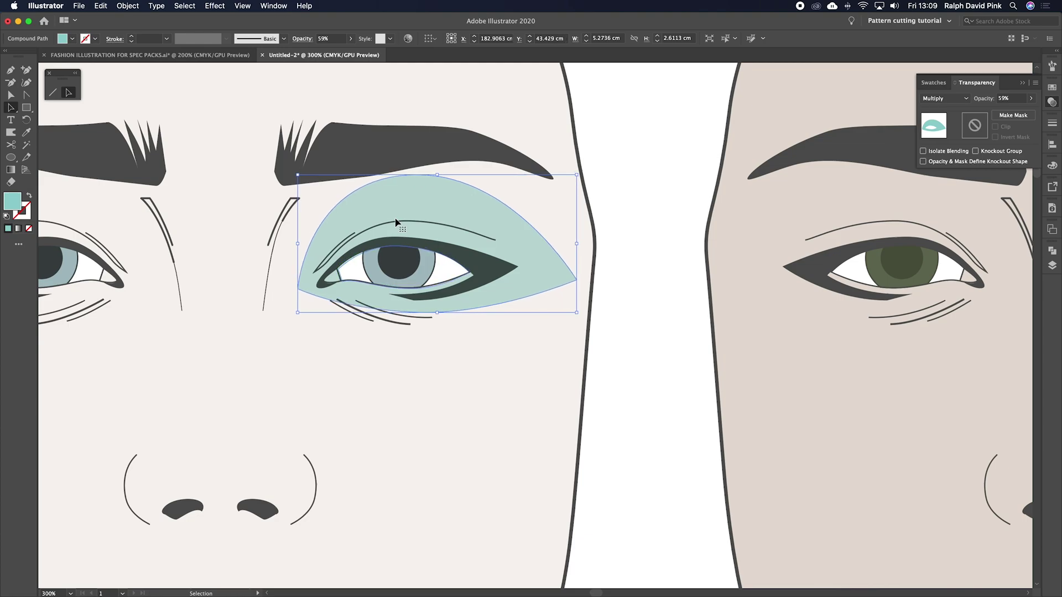
{"action": "key", "text": "Left"}
{"action": "key", "text": "Up"}
{"action": "key", "text": "Down"}
{"action": "key", "text": "super+minus"}
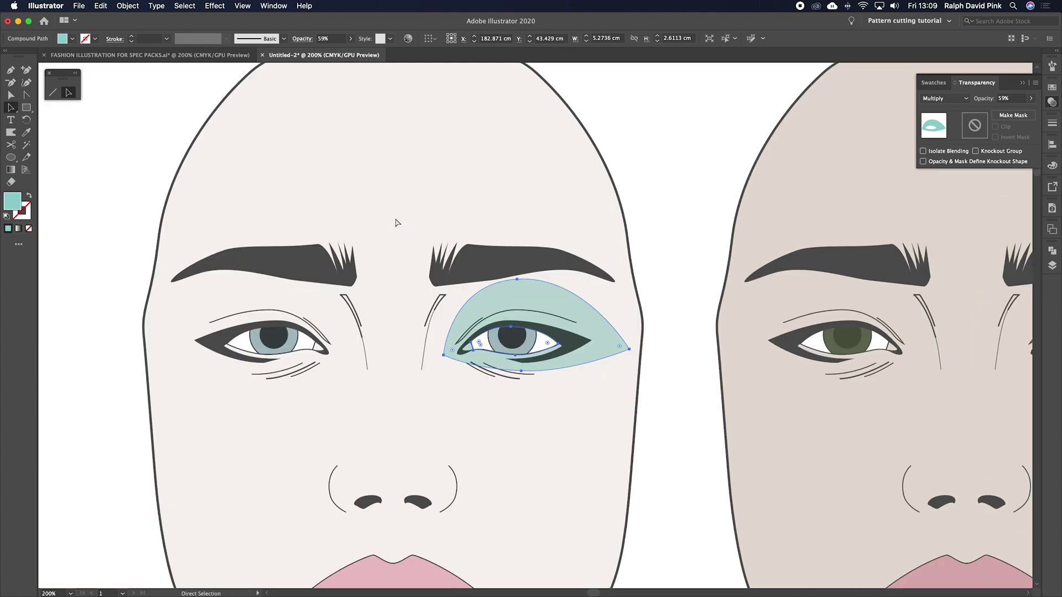
Step: Reflect a copy of the teal eyeshadow and place it over the face's left-hand eye
{"action": "left_click", "coordinate": [685, 254]}
{"action": "left_click_drag", "start_coordinate": [685, 254], "coordinate": [737, 145]}
{"action": "left_click", "coordinate": [581, 196]}
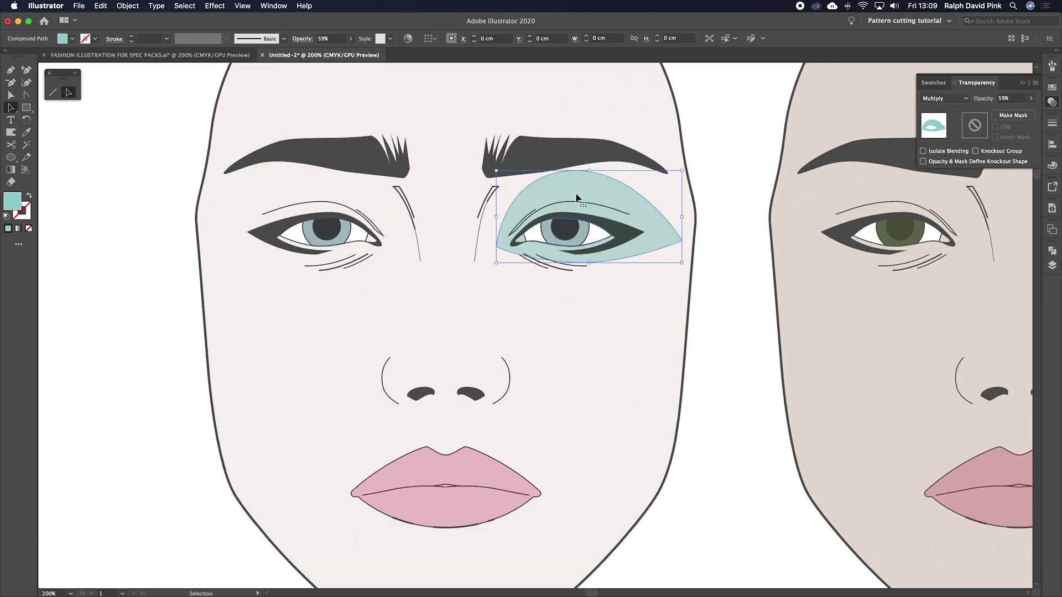
{"action": "left_click", "coordinate": [659, 161]}
{"action": "right_click", "coordinate": [544, 197]}
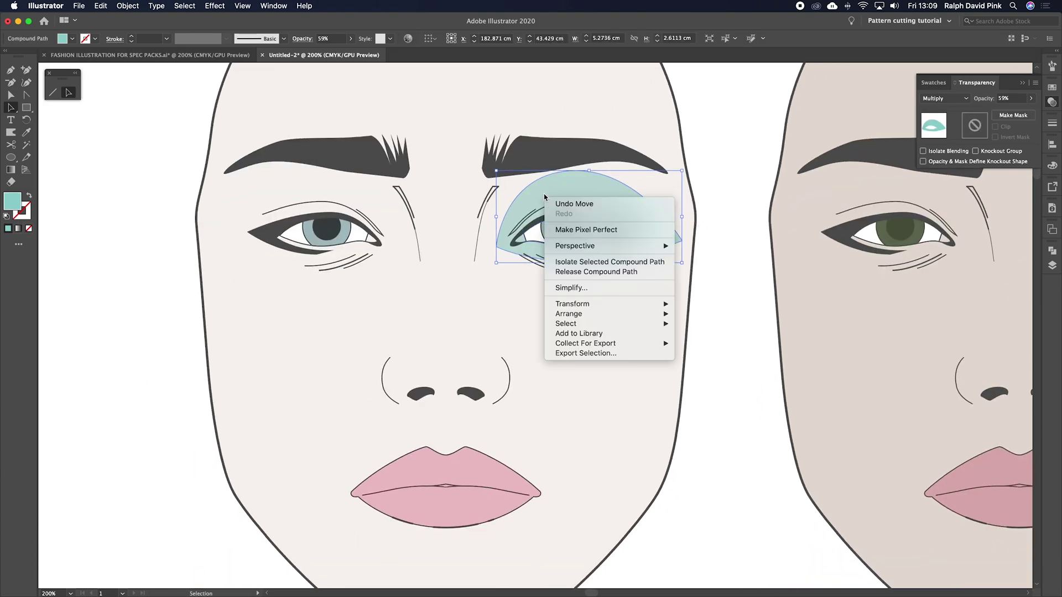
{"action": "mouse_move", "coordinate": [579, 304]}
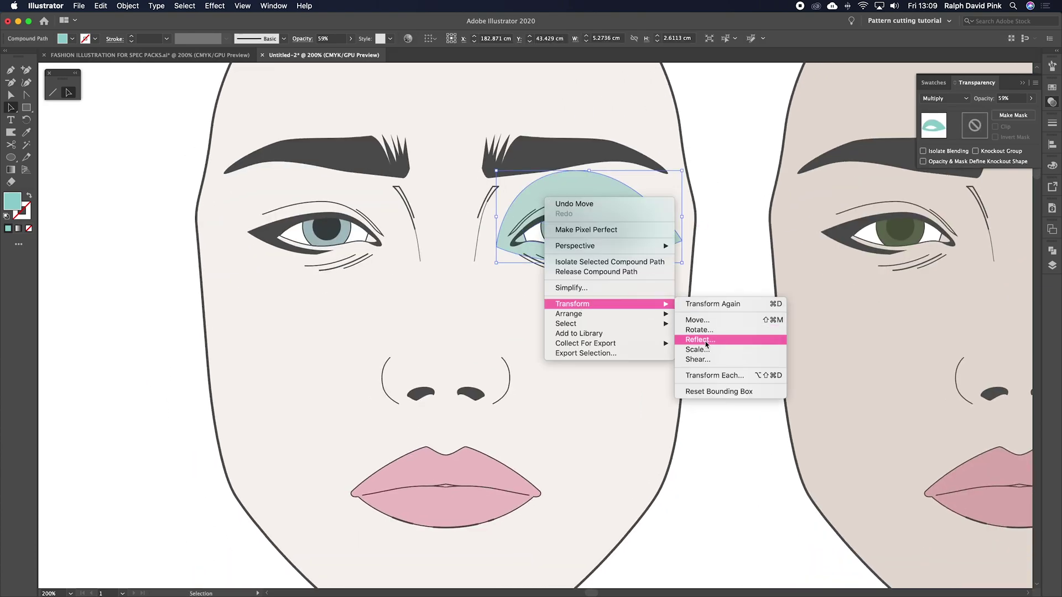
{"action": "left_click", "coordinate": [706, 344]}
{"action": "left_click", "coordinate": [562, 300]}
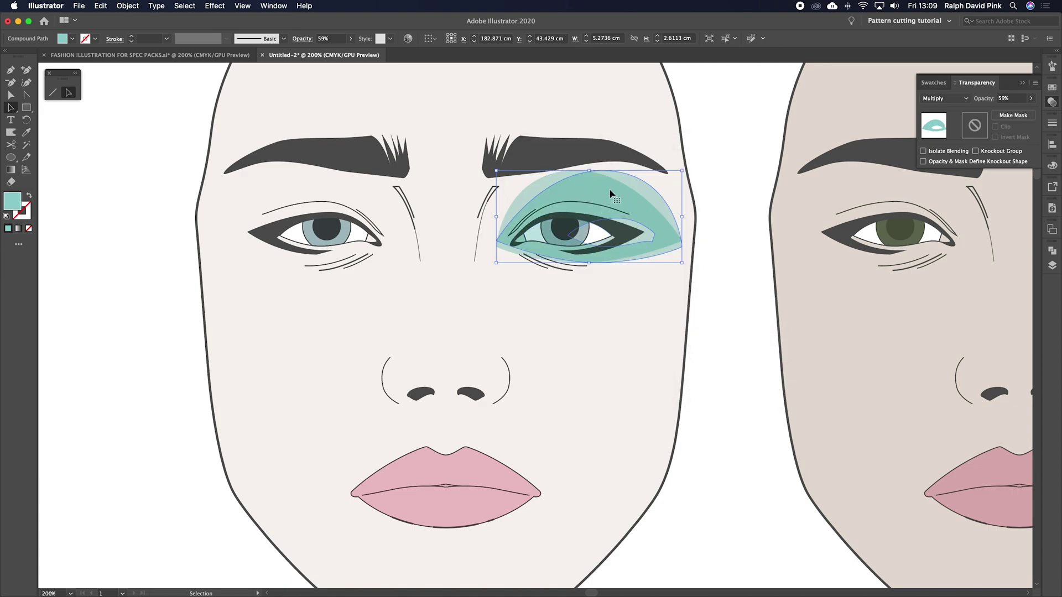
{"action": "left_click_drag", "start_coordinate": [648, 195], "coordinate": [361, 195]}
{"action": "left_click", "coordinate": [737, 321]}
{"action": "scroll", "coordinate": [728, 348], "scroll_direction": "up", "scroll_amount": 3}
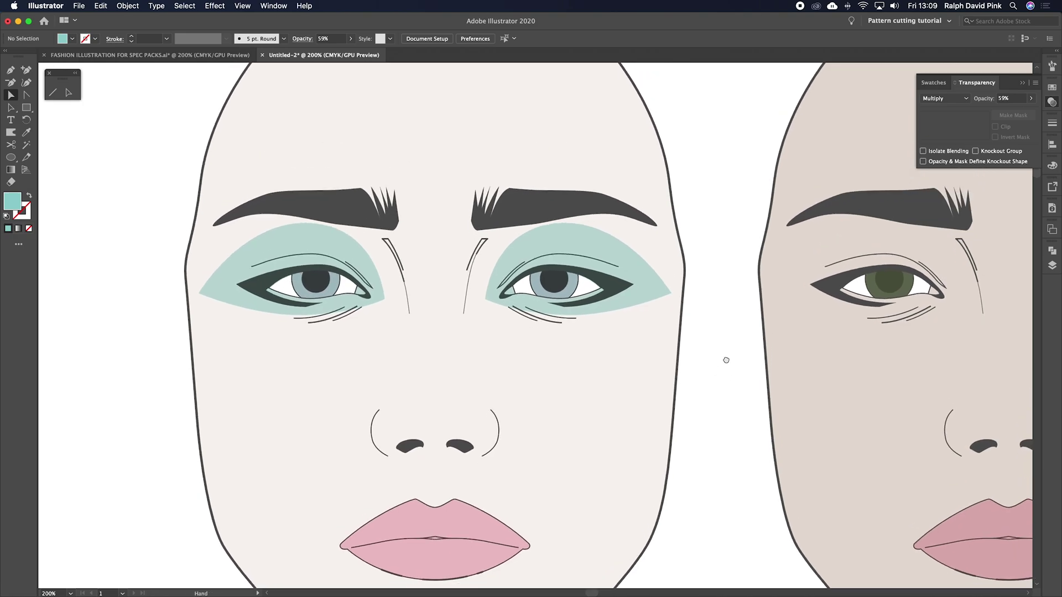
Step: Try stretching the right-hand eyeshadow's lower anchor point down over the cheek, and undo the reshaping
{"action": "key", "text": "super+minus"}
{"action": "left_click_drag", "start_coordinate": [726, 359], "coordinate": [740, 330]}
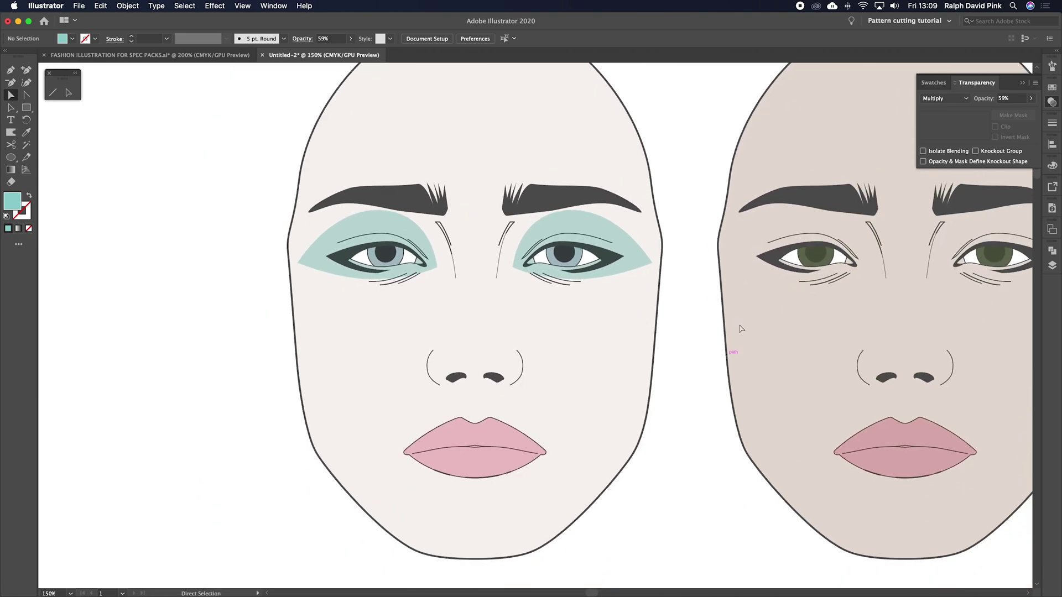
{"action": "left_click", "coordinate": [619, 281]}
{"action": "left_click_drag", "start_coordinate": [613, 282], "coordinate": [631, 424]}
{"action": "left_click", "coordinate": [684, 271]}
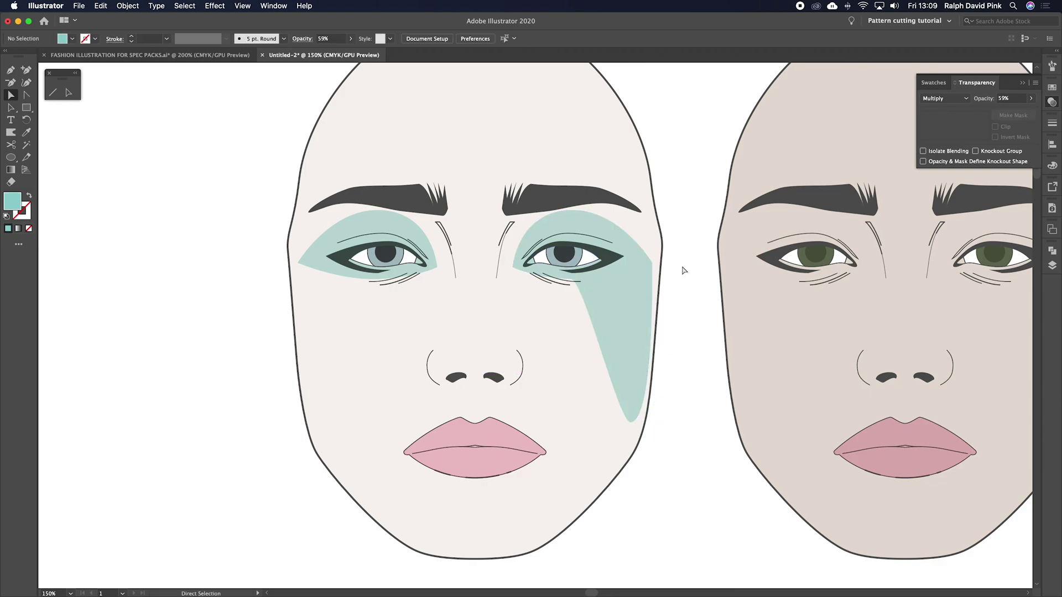
{"action": "scroll", "coordinate": [583, 260], "scroll_direction": "up", "scroll_amount": 1}
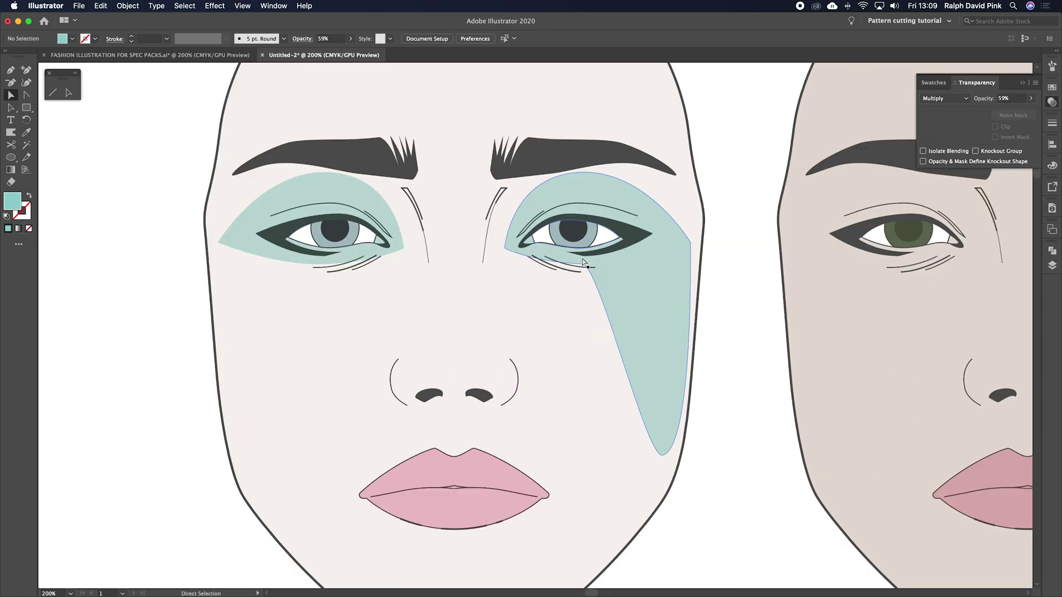
{"action": "left_click", "coordinate": [620, 269]}
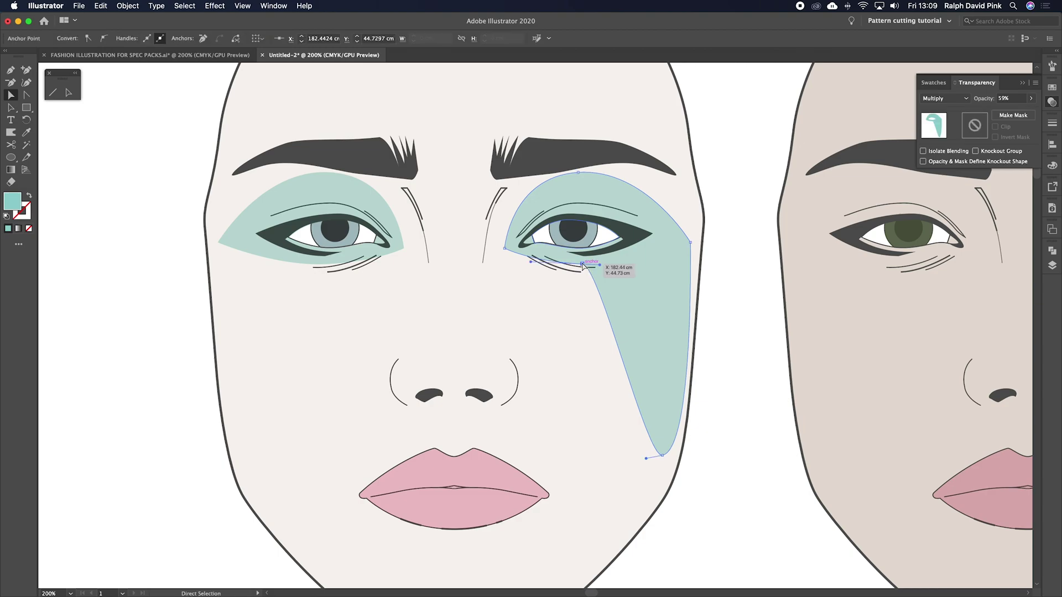
{"action": "key", "text": "ctrl+z"}
{"action": "key", "text": "ctrl+z"}
{"action": "key", "text": "ctrl+z"}
Step: Reshape the right-hand eyeshadow by raising its outer corner, lowering its upper curve to the lid crease and nudging its inner corner
{"action": "left_click", "coordinate": [732, 178], "text": "super"}
{"action": "left_click_drag", "start_coordinate": [690, 243], "coordinate": [692, 220]}
{"action": "left_click_drag", "start_coordinate": [581, 173], "coordinate": [579, 204]}
{"action": "left_click_drag", "start_coordinate": [509, 250], "coordinate": [512, 251]}
{"action": "left_click", "coordinate": [726, 156]}
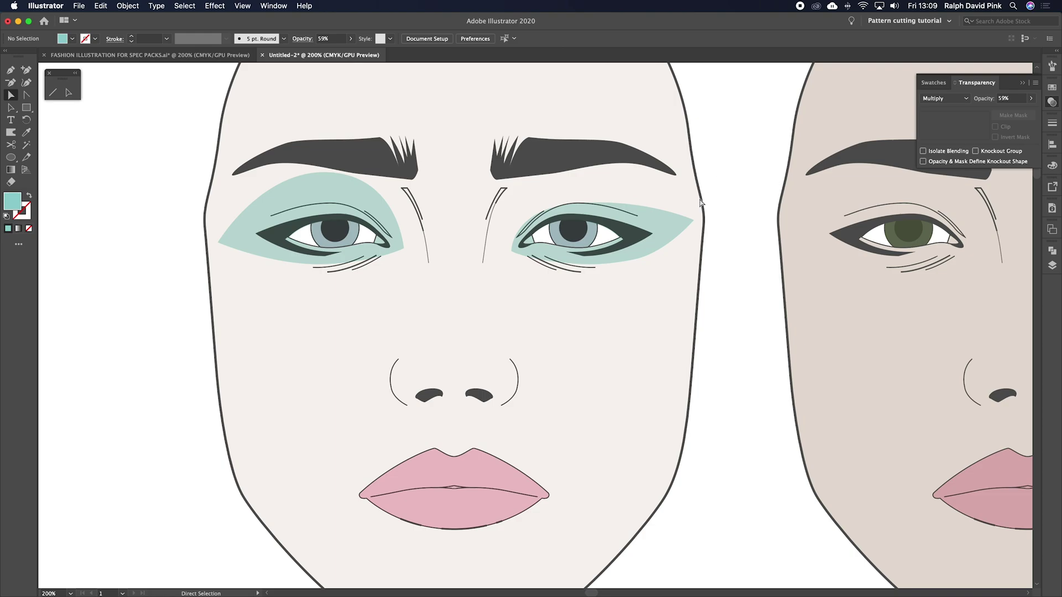
Step: Replace the left-hand eyeshadow with a reflected copy of the reshaped right-hand one, aligned over the eye
{"action": "key", "text": "a"}
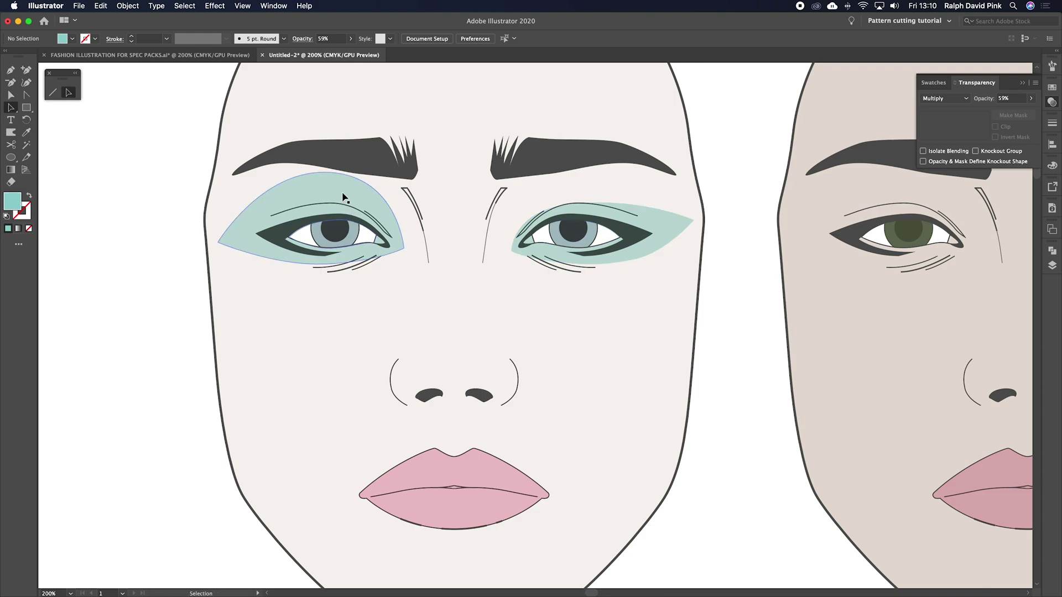
{"action": "left_click", "coordinate": [344, 197]}
{"action": "key", "text": "Delete"}
{"action": "left_click", "coordinate": [654, 223]}
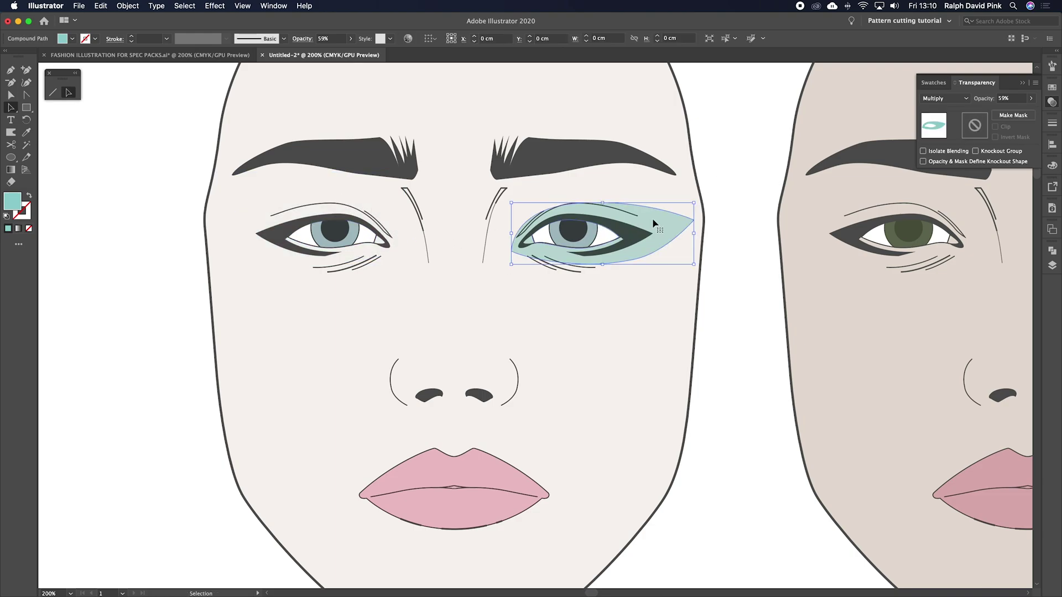
{"action": "right_click", "coordinate": [654, 223]}
{"action": "mouse_move", "coordinate": [692, 335]}
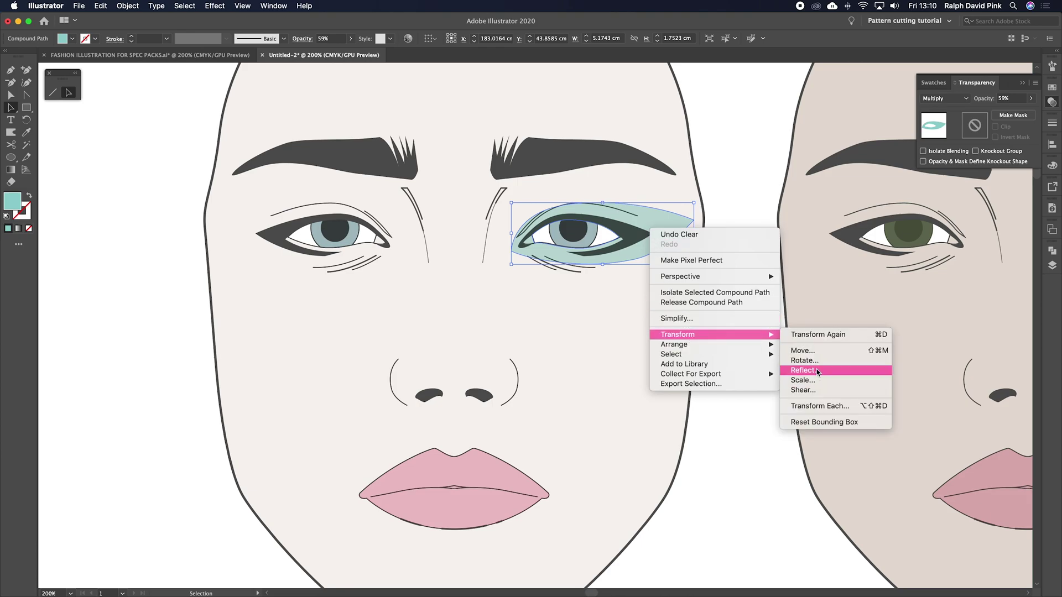
{"action": "left_click", "coordinate": [818, 372]}
{"action": "left_click", "coordinate": [550, 304]}
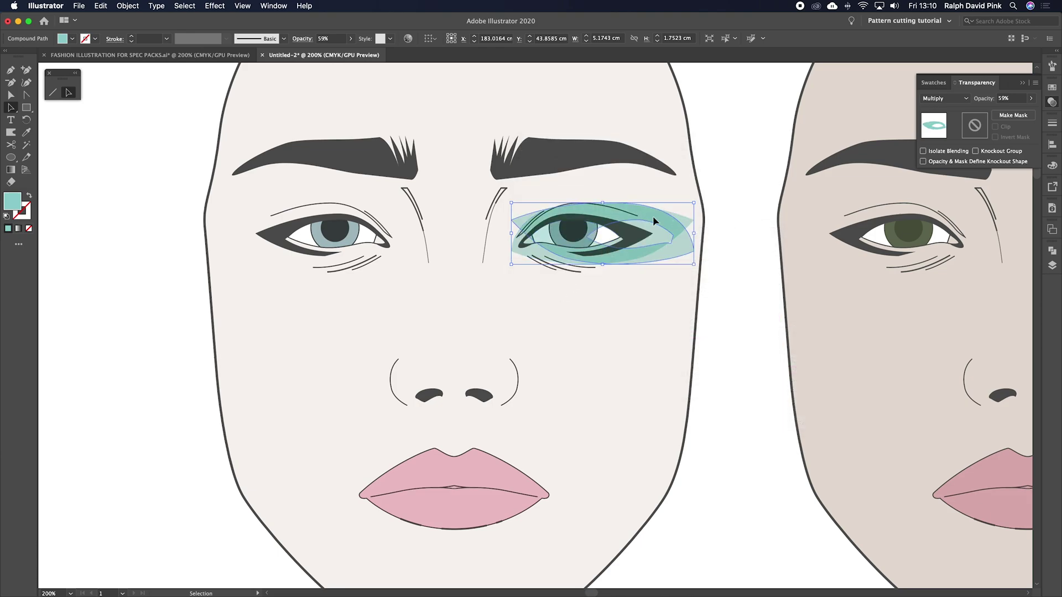
{"action": "left_click_drag", "start_coordinate": [653, 222], "coordinate": [372, 225]}
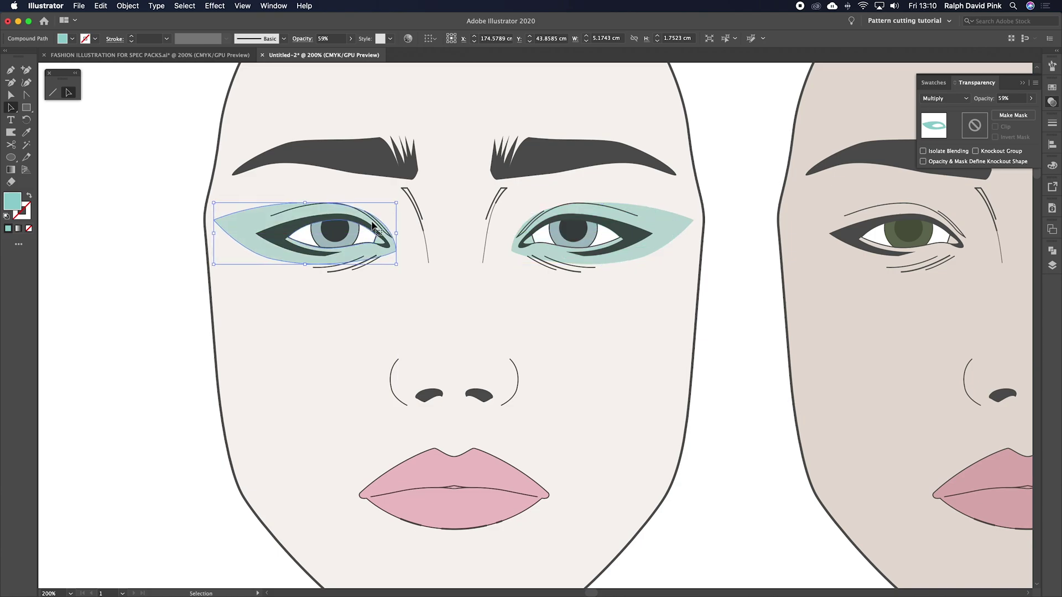
{"action": "left_click", "coordinate": [723, 180]}
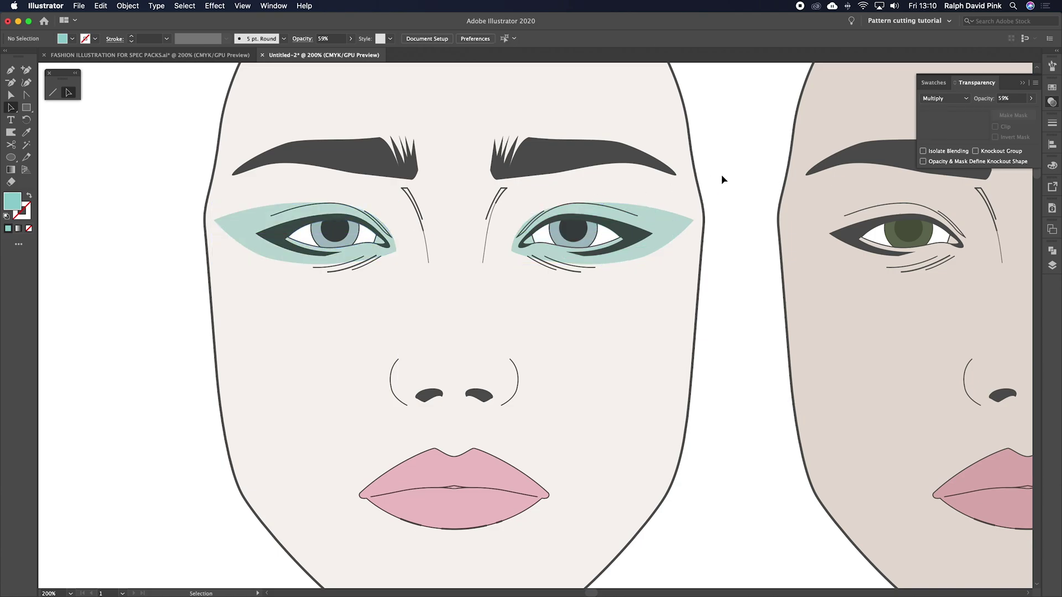
Step: Move the right-hand eyeshadow down over the lips to test its overlay, and undo the move
{"action": "left_click", "coordinate": [681, 229]}
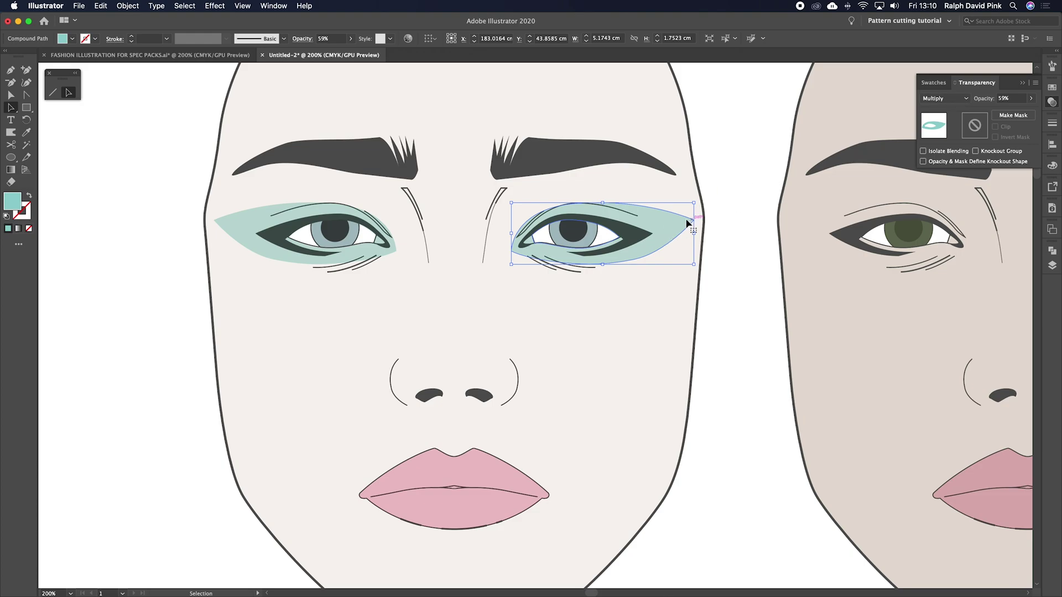
{"action": "left_click_drag", "start_coordinate": [666, 229], "coordinate": [643, 415]}
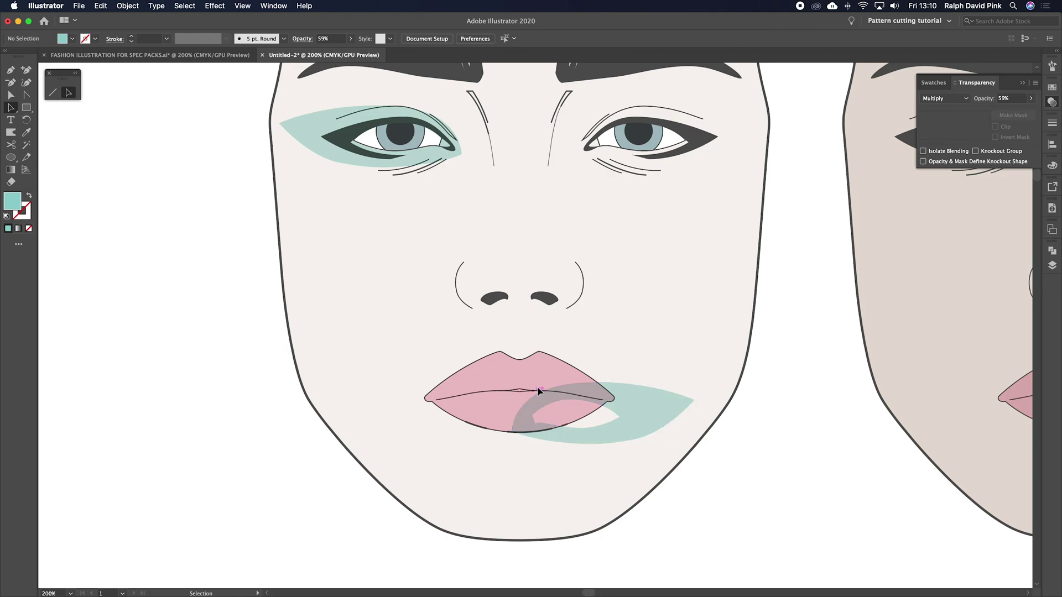
{"action": "key", "text": "super+z"}
{"action": "key", "text": "super+z"}
{"action": "left_click_drag", "start_coordinate": [755, 208], "coordinate": [645, 368]}
{"action": "left_click", "coordinate": [690, 275]}
Step: Draw a closed teal shape with the Pen tool over the inner half of the right-hand upper eyelid, peaking just below the brow
{"action": "key", "text": "p"}
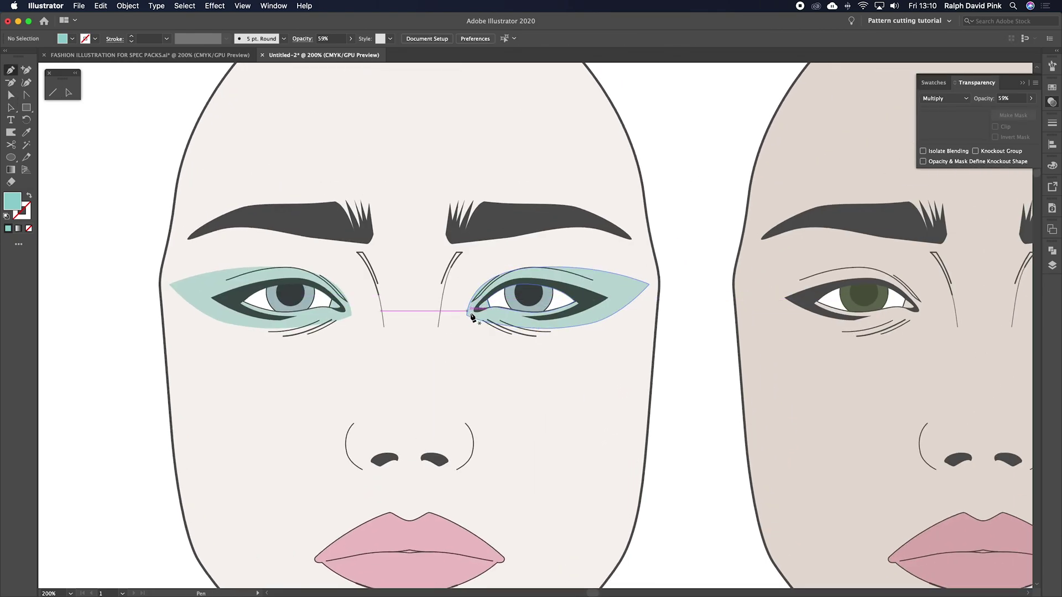
{"action": "left_click", "coordinate": [467, 316]}
{"action": "key", "text": "super+z"}
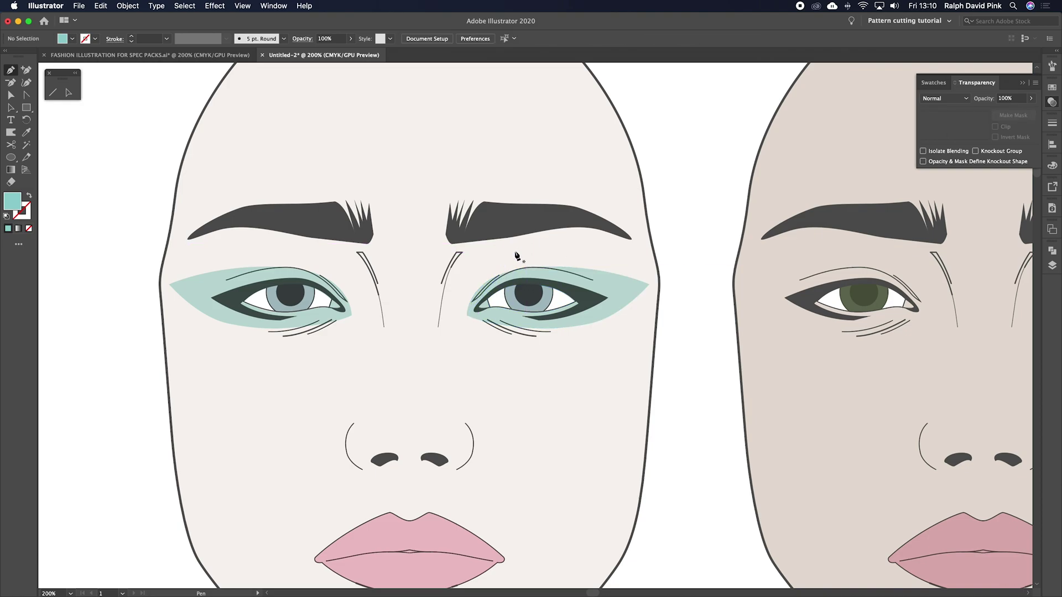
{"action": "left_click", "coordinate": [467, 315]}
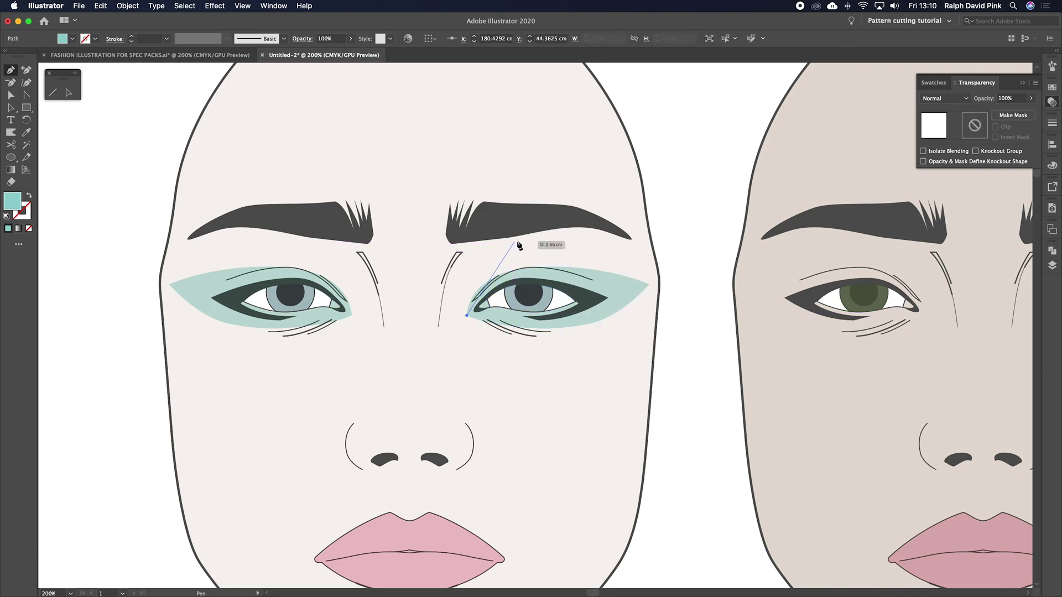
{"action": "left_click_drag", "start_coordinate": [515, 242], "coordinate": [559, 271]}
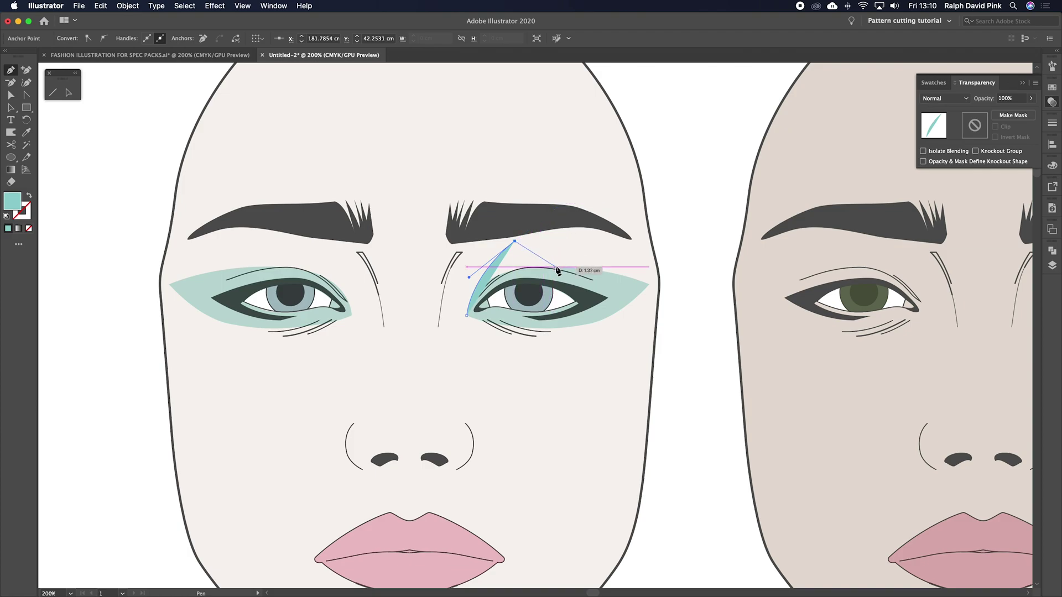
{"action": "left_click", "coordinate": [556, 267]}
{"action": "left_click", "coordinate": [542, 283]}
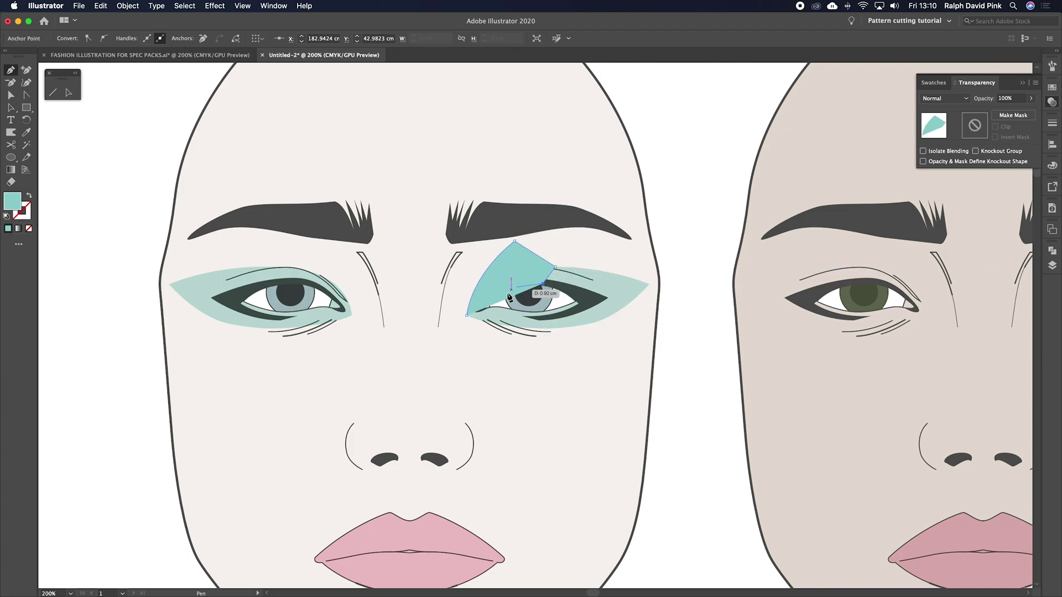
{"action": "left_click_drag", "start_coordinate": [471, 317], "coordinate": [454, 348]}
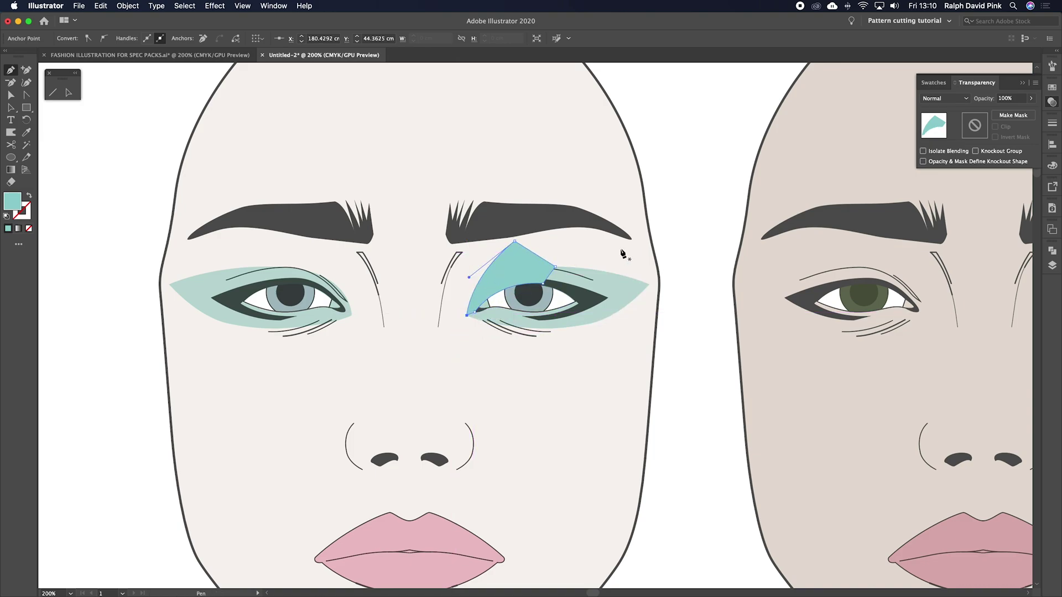
Step: Set the new eyelid shape's blend mode to Multiply and change its fill to a bright yellow-green
{"action": "left_click", "coordinate": [972, 101]}
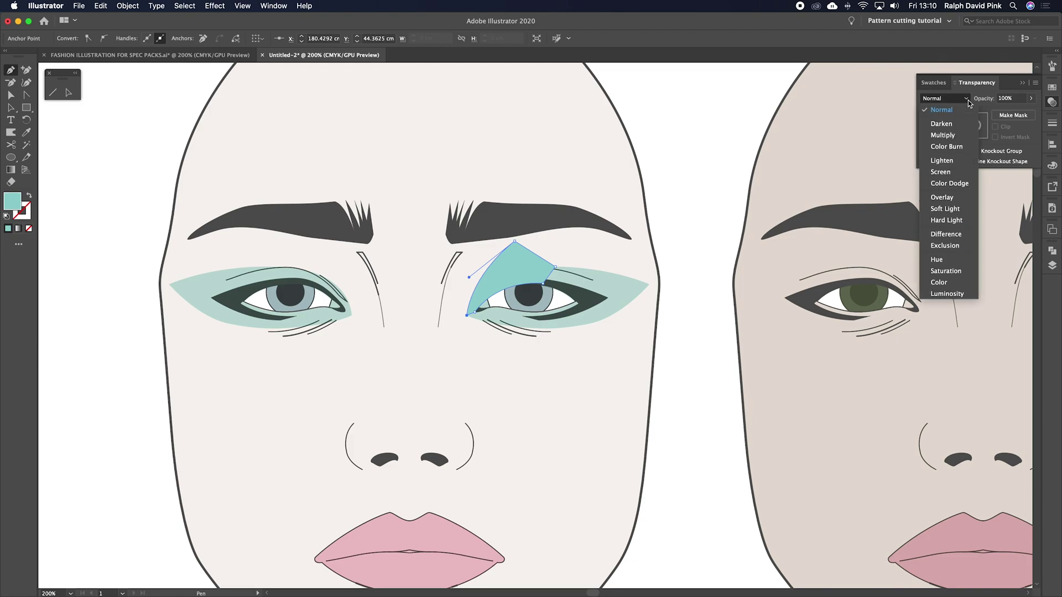
{"action": "left_click", "coordinate": [943, 133]}
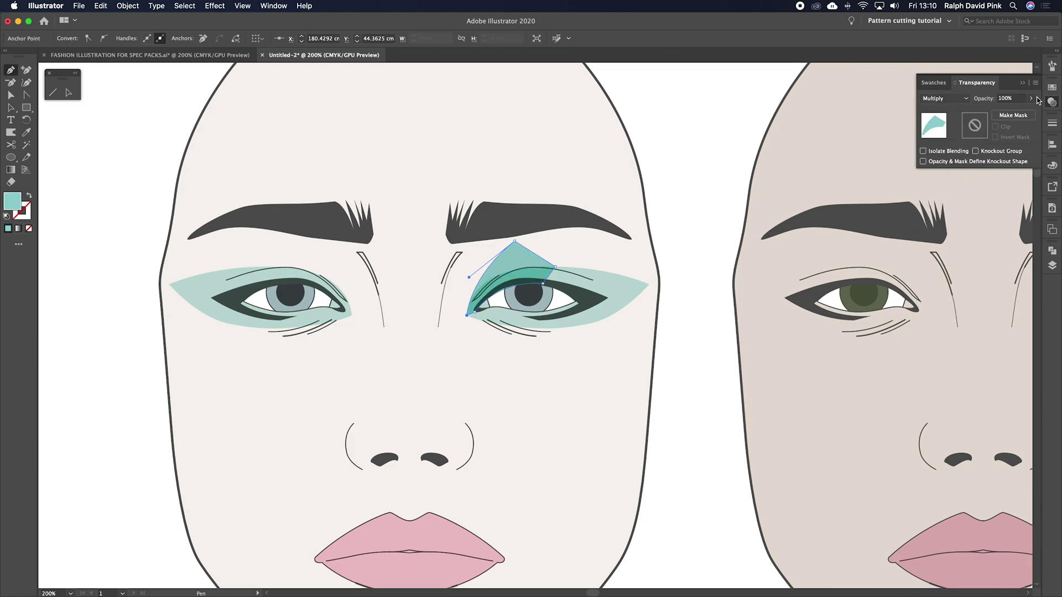
{"action": "key", "text": "a"}
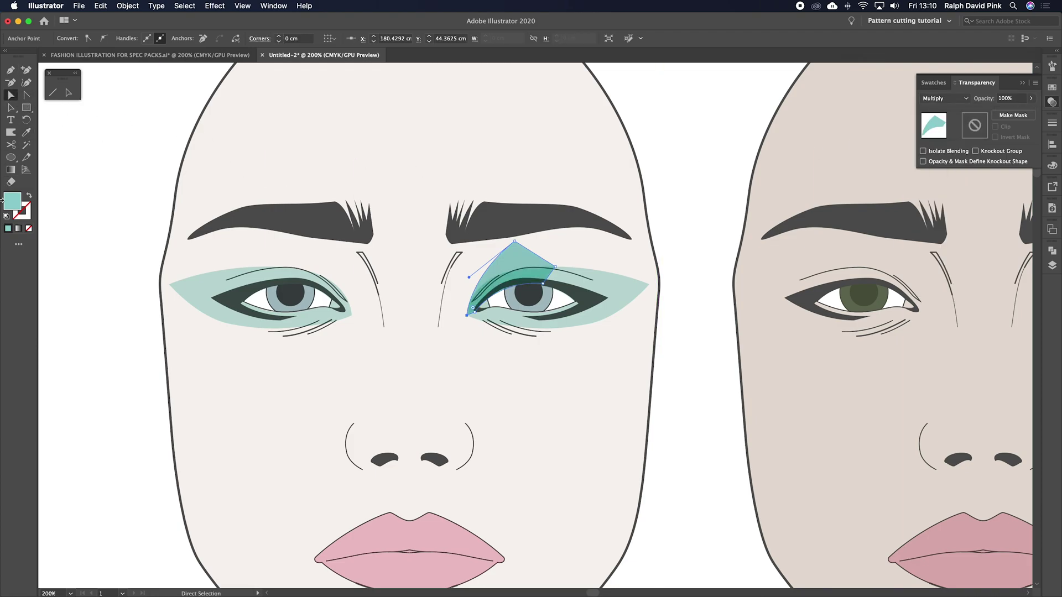
{"action": "double_click", "coordinate": [12, 204]}
{"action": "left_click", "coordinate": [544, 392]}
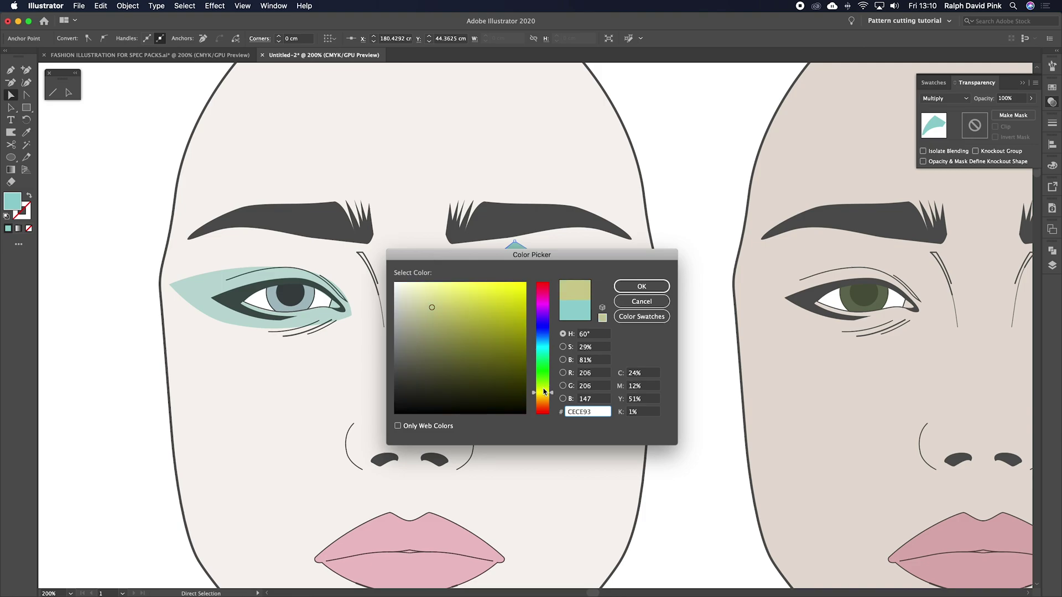
{"action": "left_click", "coordinate": [521, 306]}
{"action": "left_click", "coordinate": [645, 287]}
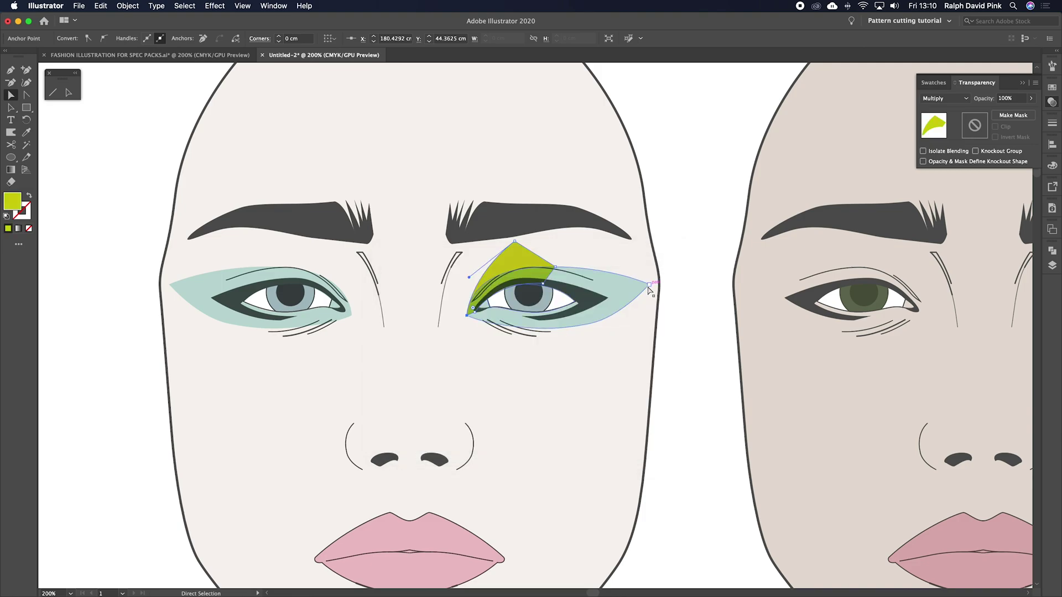
Step: Lower the yellow-green eyelid shape's opacity to 53% and deselect it
{"action": "left_click", "coordinate": [696, 232]}
{"action": "left_click", "coordinate": [526, 260]}
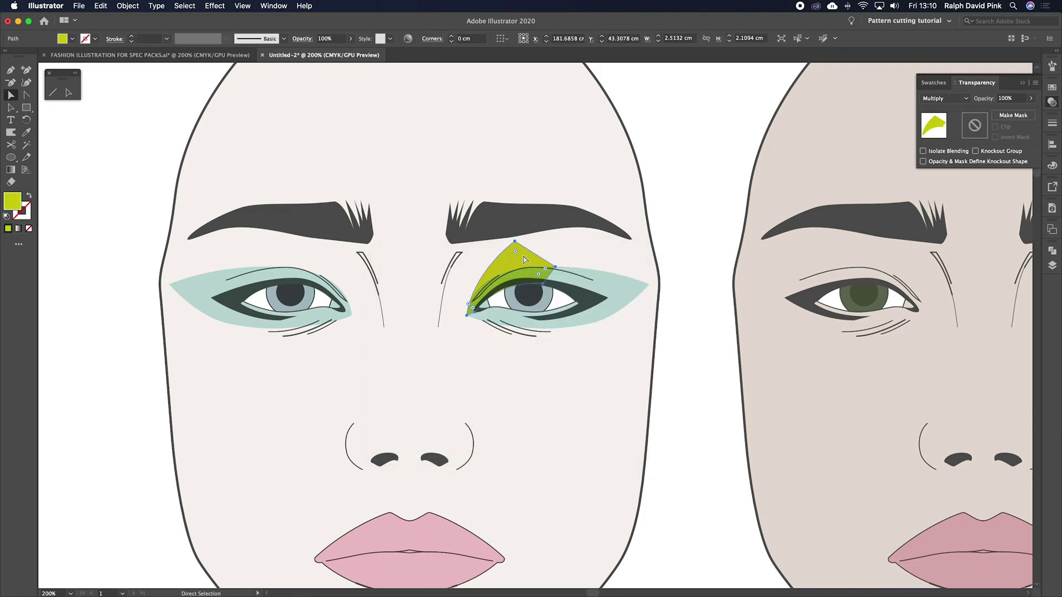
{"action": "left_click", "coordinate": [1032, 99]}
{"action": "left_click", "coordinate": [714, 174]}
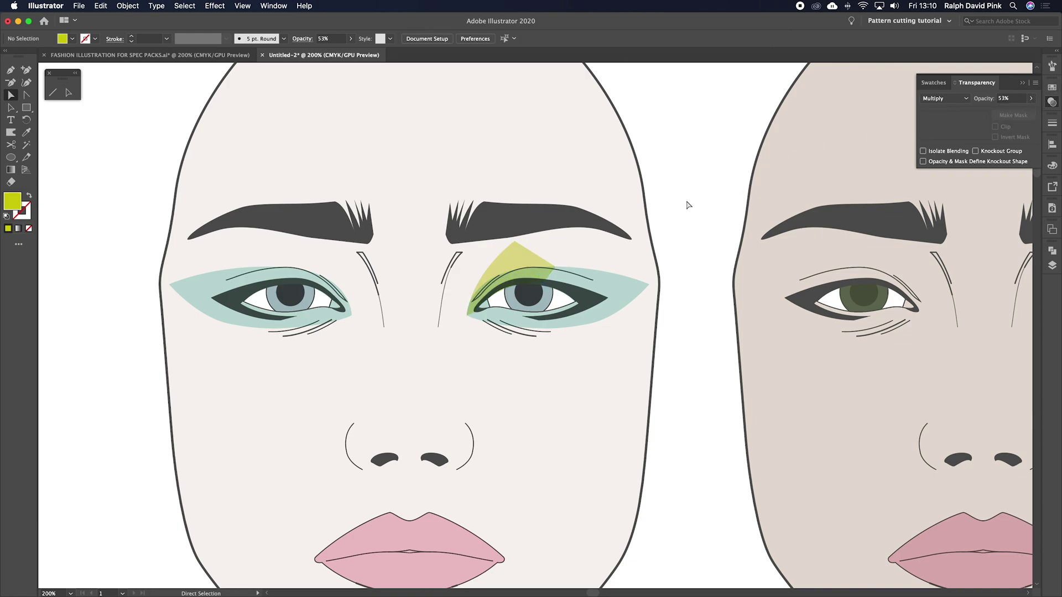
Step: Draw a closed yellow-green shape with the Pen tool over the outer half of the right-hand eye, peaking below the brow's tail
{"action": "key", "text": "p"}
{"action": "left_click", "coordinate": [555, 286]}
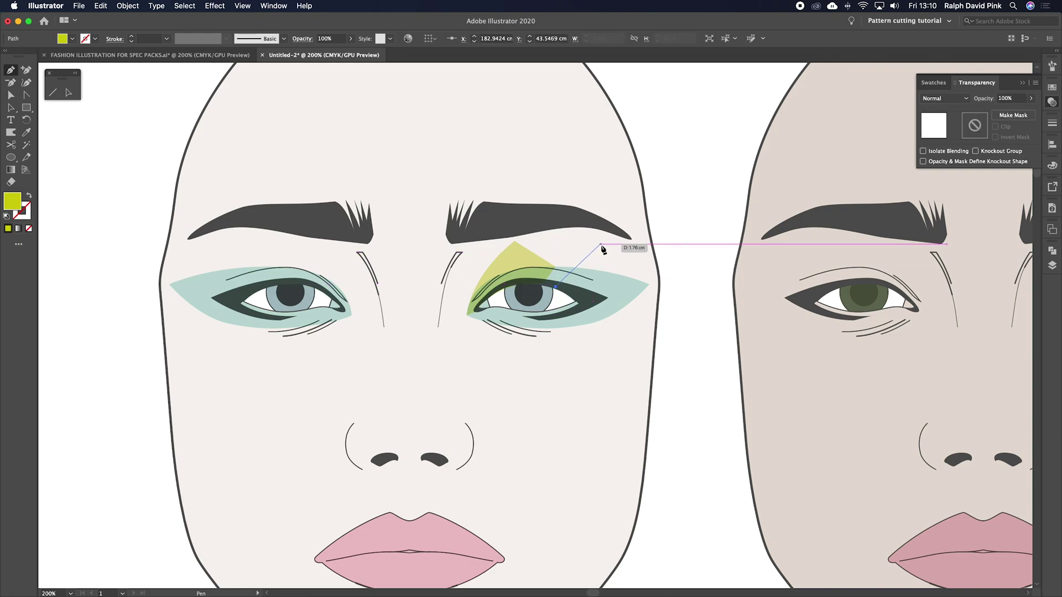
{"action": "left_click", "coordinate": [602, 244]}
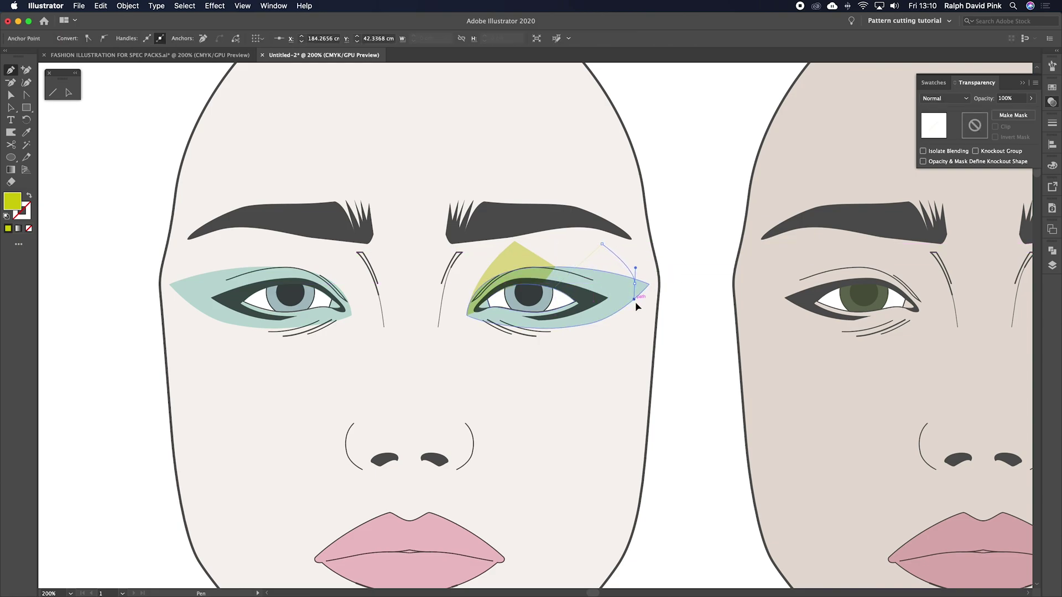
{"action": "left_click_drag", "start_coordinate": [634, 284], "coordinate": [635, 304]}
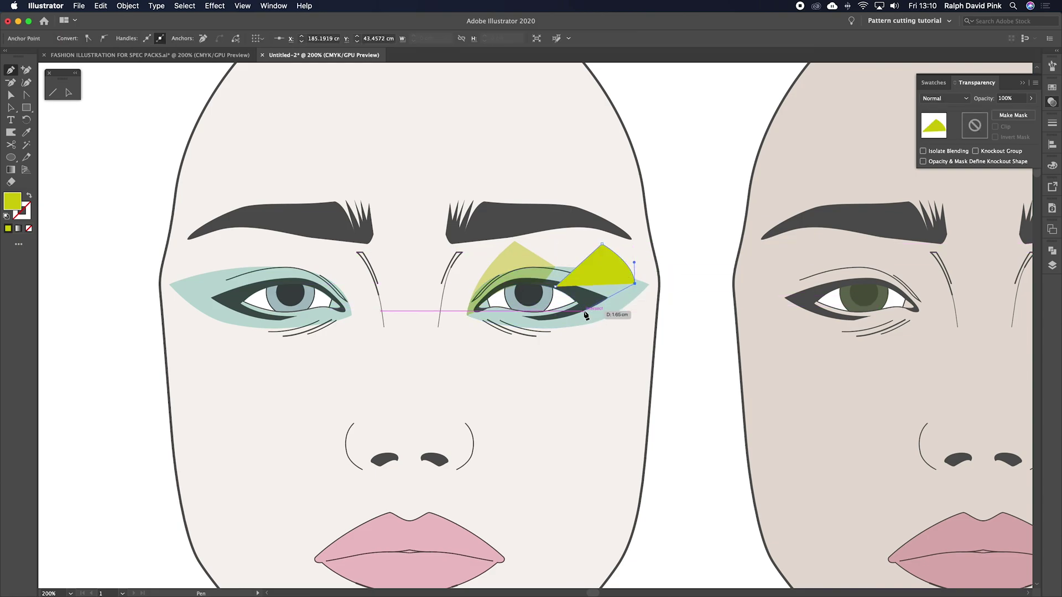
{"action": "left_click_drag", "start_coordinate": [568, 320], "coordinate": [527, 331]}
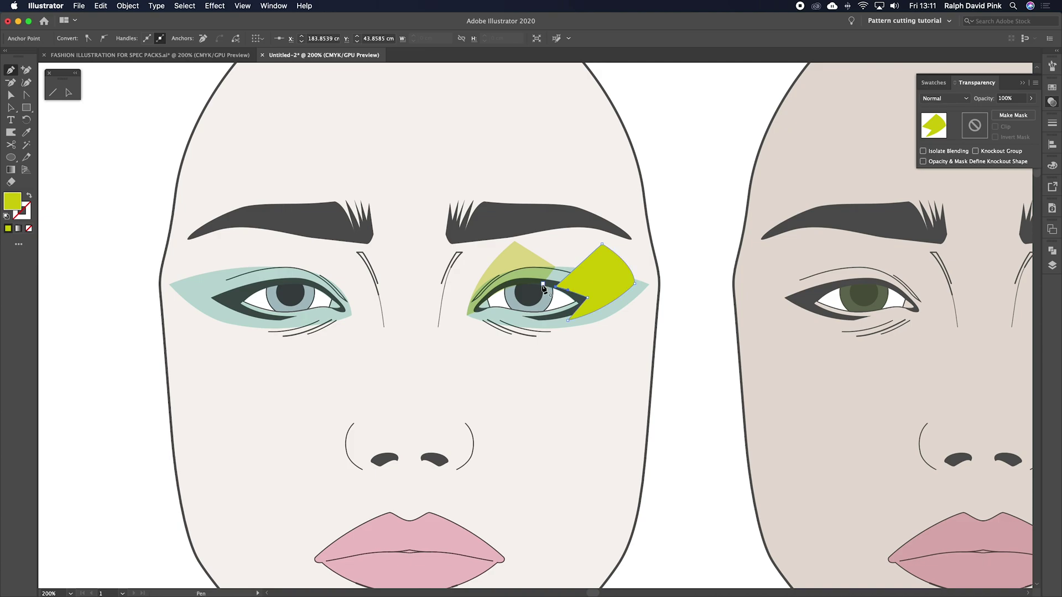
{"action": "left_click_drag", "start_coordinate": [543, 285], "coordinate": [543, 285]}
Step: Sample the neighbouring face's lip colour onto the new outer-eye shape, giving it a magenta Multiply fill at 30% opacity, and deselect it
{"action": "key", "text": "a"}
{"action": "key", "text": "i"}
{"action": "left_click", "coordinate": [958, 532]}
{"action": "key", "text": "a"}
{"action": "left_click", "coordinate": [671, 187]}
{"action": "key", "text": "super+minus"}
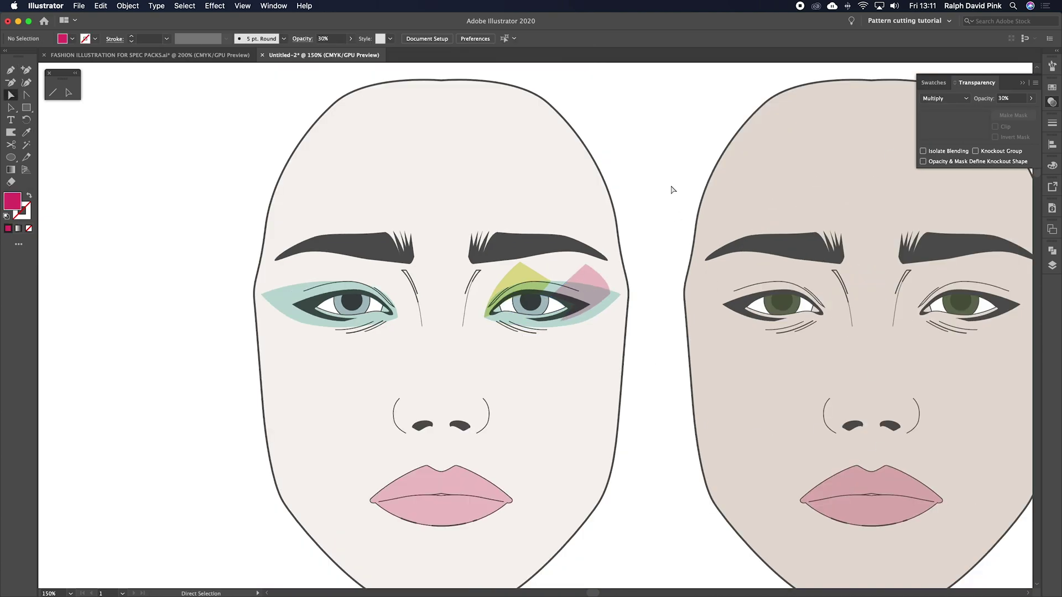
{"action": "left_click_drag", "start_coordinate": [671, 190], "coordinate": [695, 169]}
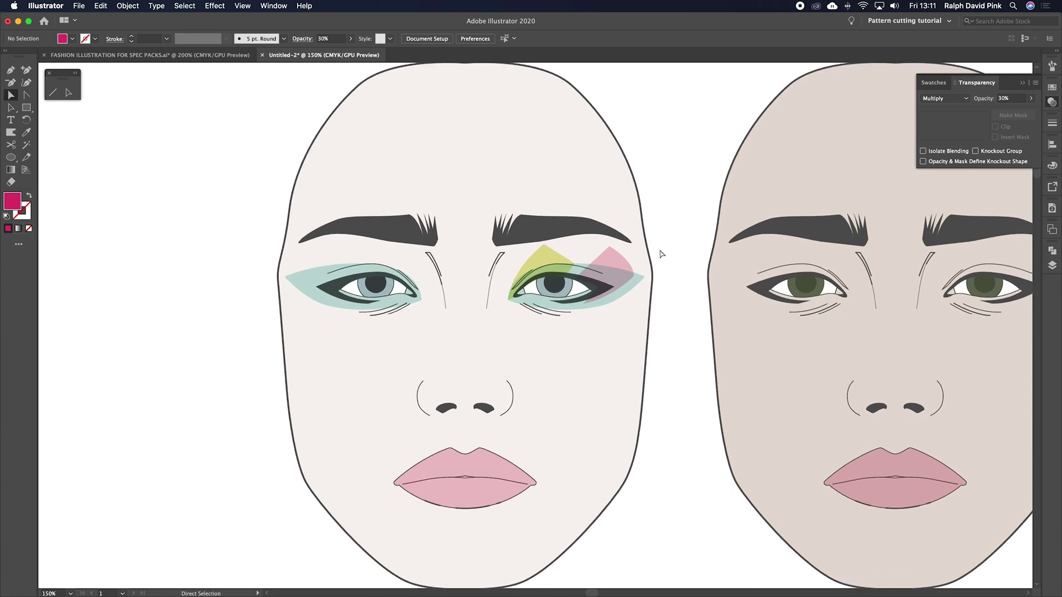
Step: Select the yellow-green and pink shapes on the right-hand eye together and create a reflected copy of them
{"action": "key", "text": "v"}
{"action": "left_click", "coordinate": [610, 259]}
{"action": "left_click", "coordinate": [546, 260], "text": "shift"}
{"action": "left_click", "coordinate": [671, 221]}
{"action": "left_click", "coordinate": [612, 260]}
{"action": "left_click", "coordinate": [546, 259], "text": "shift"}
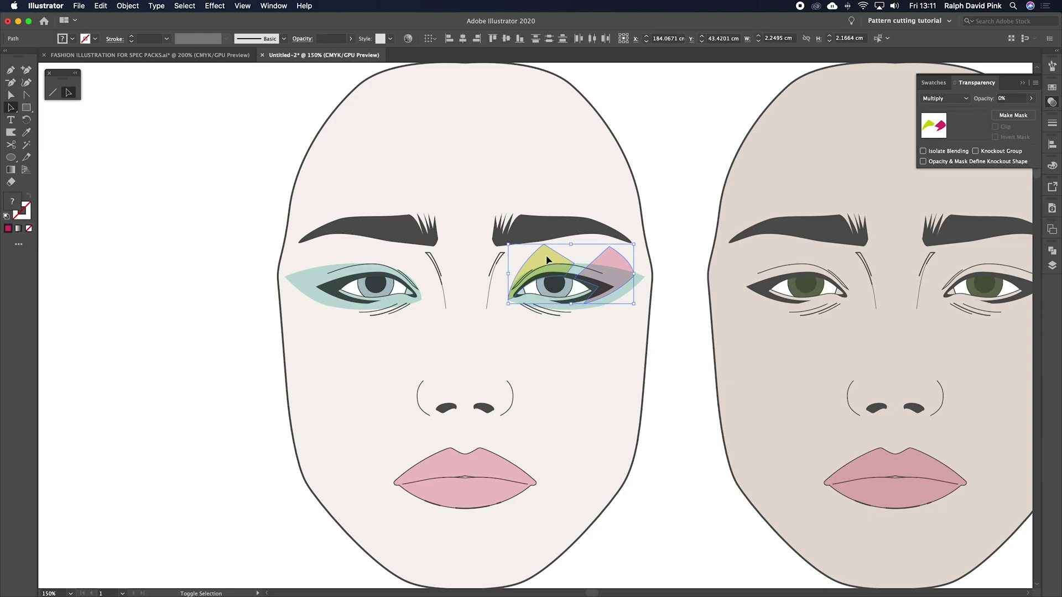
{"action": "right_click", "coordinate": [546, 260]}
{"action": "mouse_move", "coordinate": [625, 410]}
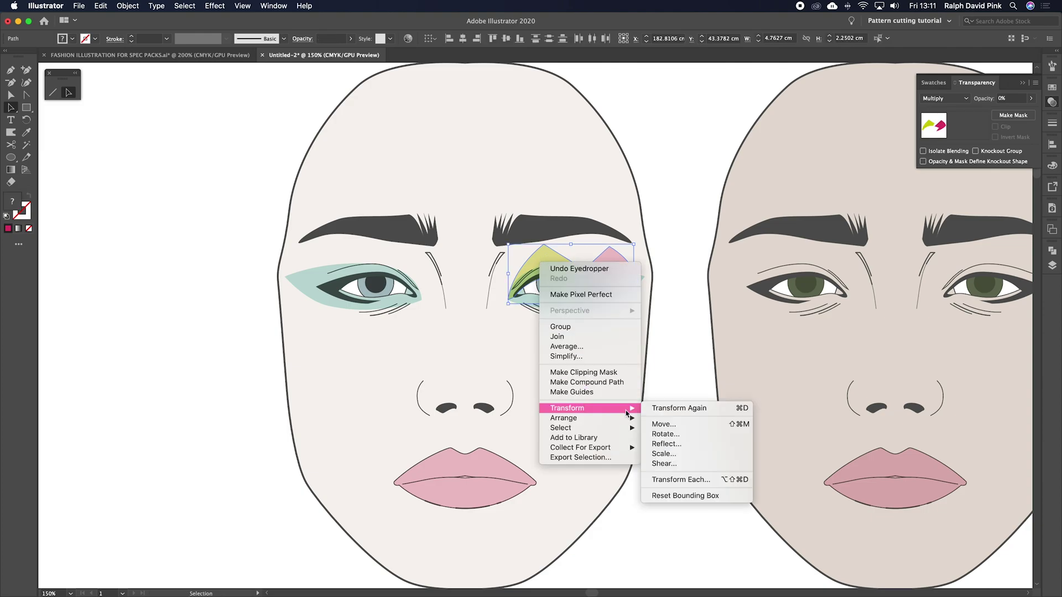
{"action": "left_click", "coordinate": [706, 445]}
{"action": "left_click", "coordinate": [552, 306]}
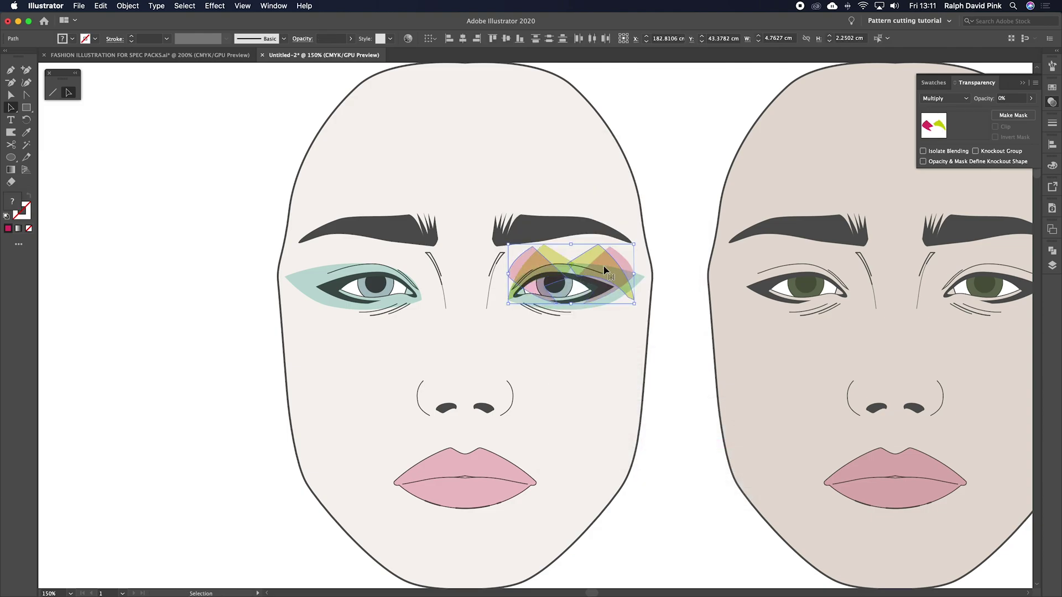
Step: Move the reflected shapes horizontally onto the left-hand eye, mirroring the right-hand eye's make-up, and deselect them
{"action": "left_click_drag", "start_coordinate": [604, 268], "coordinate": [394, 268]}
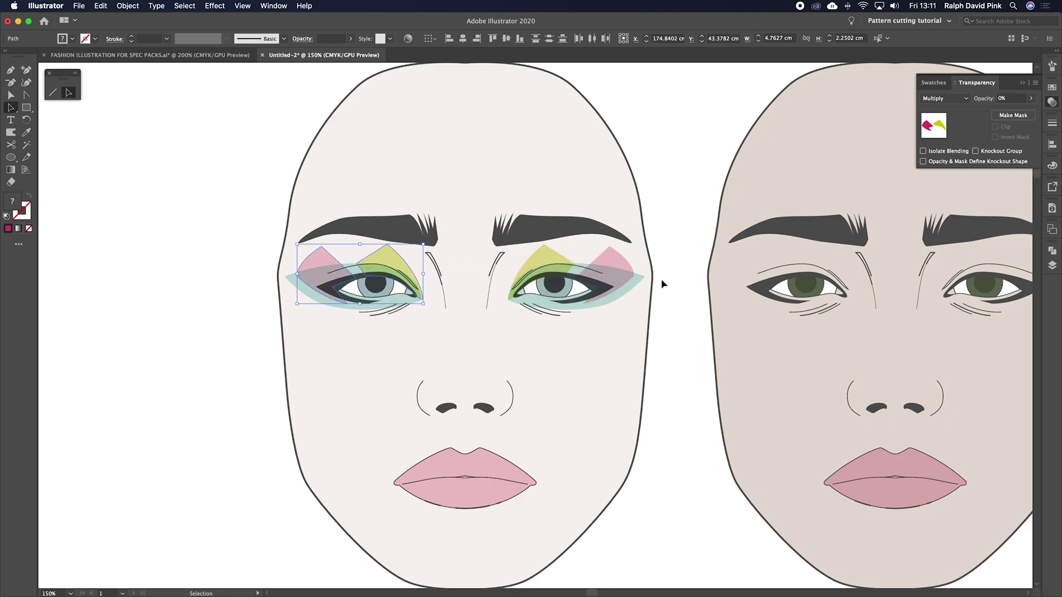
{"action": "left_click", "coordinate": [684, 211]}
{"action": "mouse_move", "coordinate": [680, 338]}
{"action": "left_mouse_down"}
{"action": "mouse_move", "coordinate": [666, 320]}
{"action": "mouse_move", "coordinate": [670, 335]}
{"action": "left_mouse_up"}
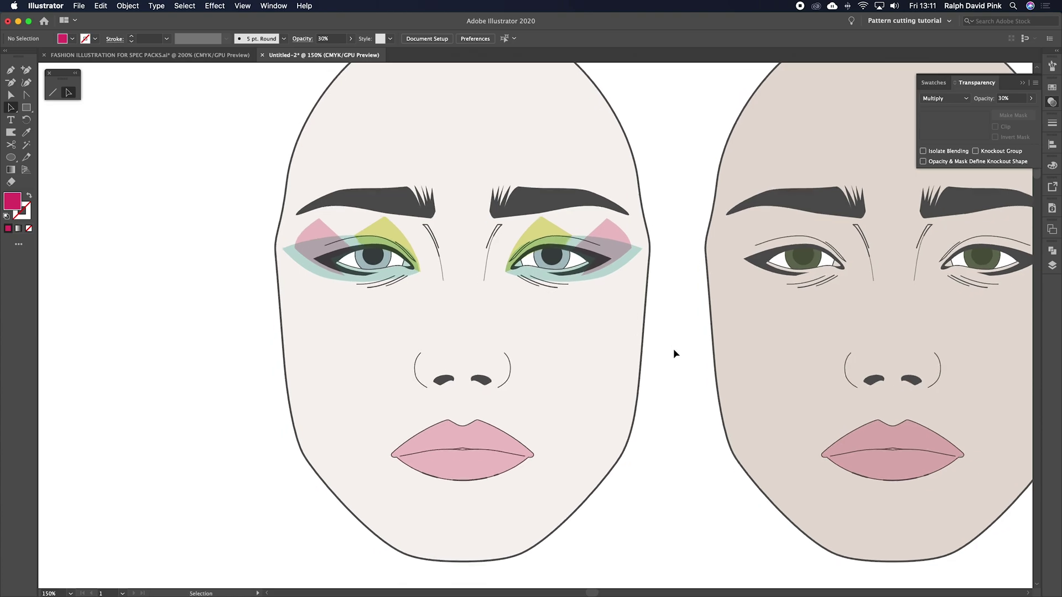
Step: Draw a magenta circle about 1.43 cm in diameter over the centre of the made-up face's lips
{"action": "left_click", "coordinate": [10, 158]}
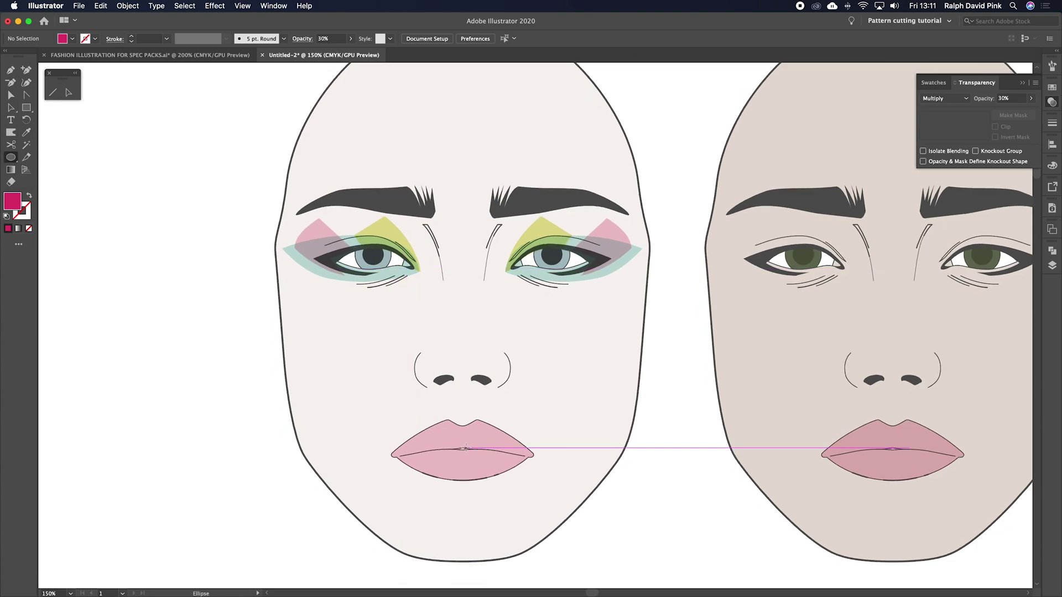
{"action": "left_click_drag", "start_coordinate": [464, 448], "coordinate": [481, 467]}
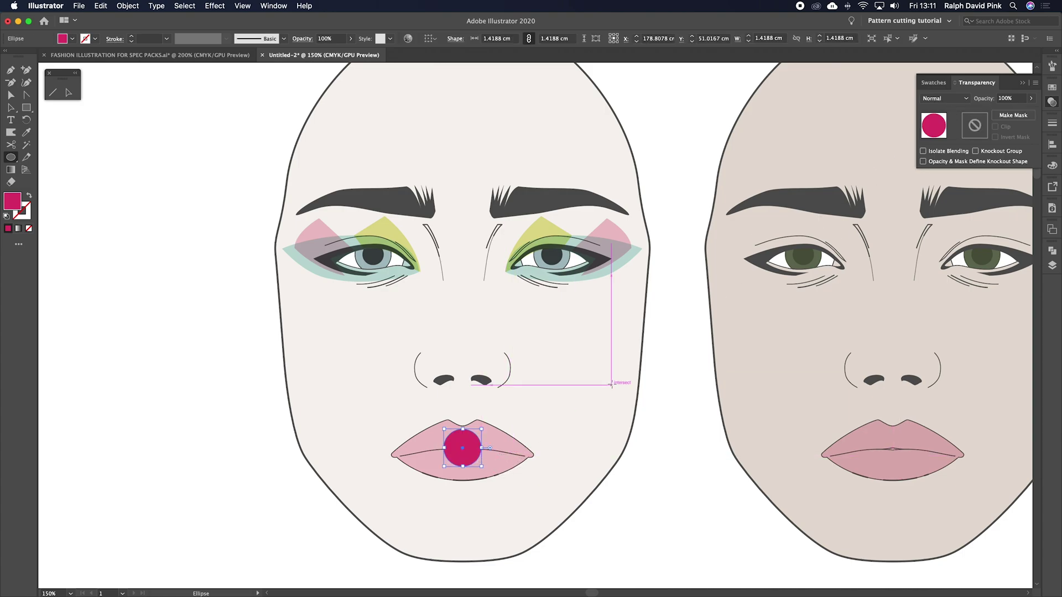
{"action": "key", "text": "Delete"}
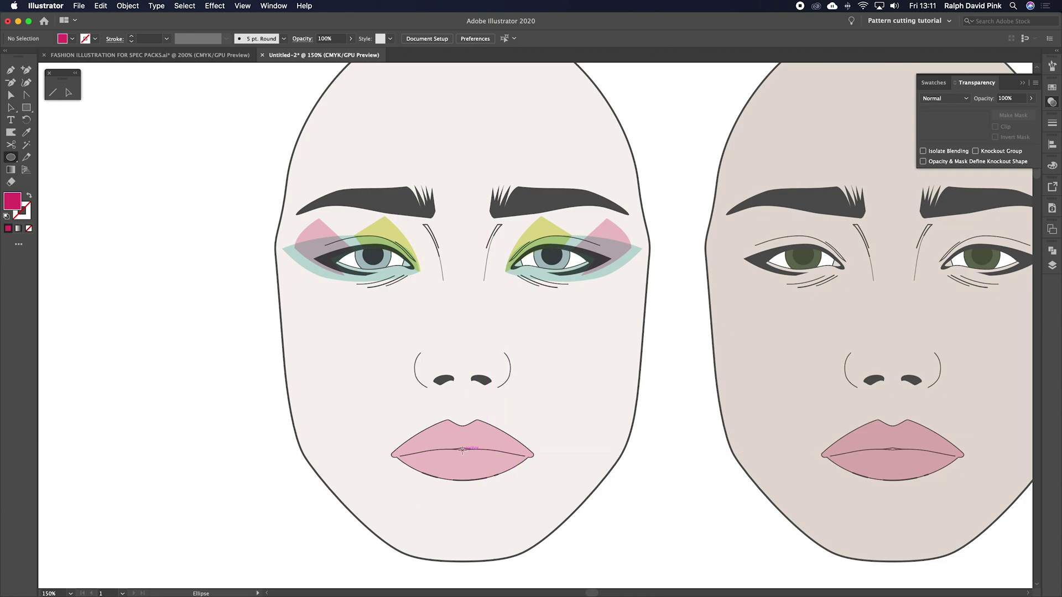
{"action": "left_click_drag", "start_coordinate": [462, 450], "coordinate": [480, 470]}
Step: Set the lip circle's blend mode to Multiply and its opacity to 41%, and deselect it
{"action": "left_click", "coordinate": [967, 103]}
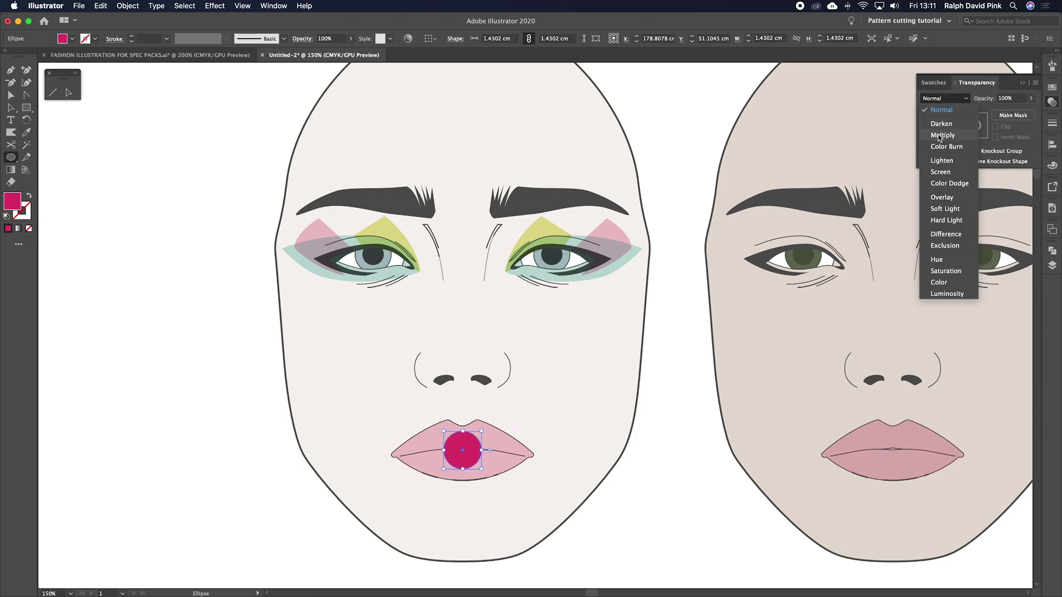
{"action": "left_click", "coordinate": [939, 140]}
{"action": "left_click", "coordinate": [1032, 99]}
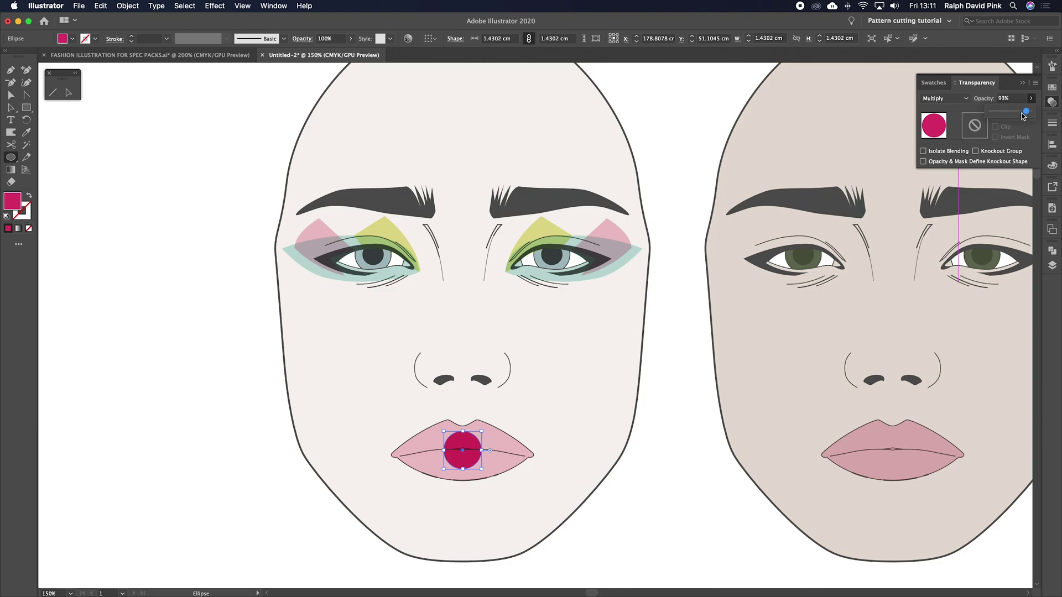
{"action": "left_click_drag", "start_coordinate": [1007, 117], "coordinate": [1007, 116]}
{"action": "left_click", "coordinate": [689, 375]}
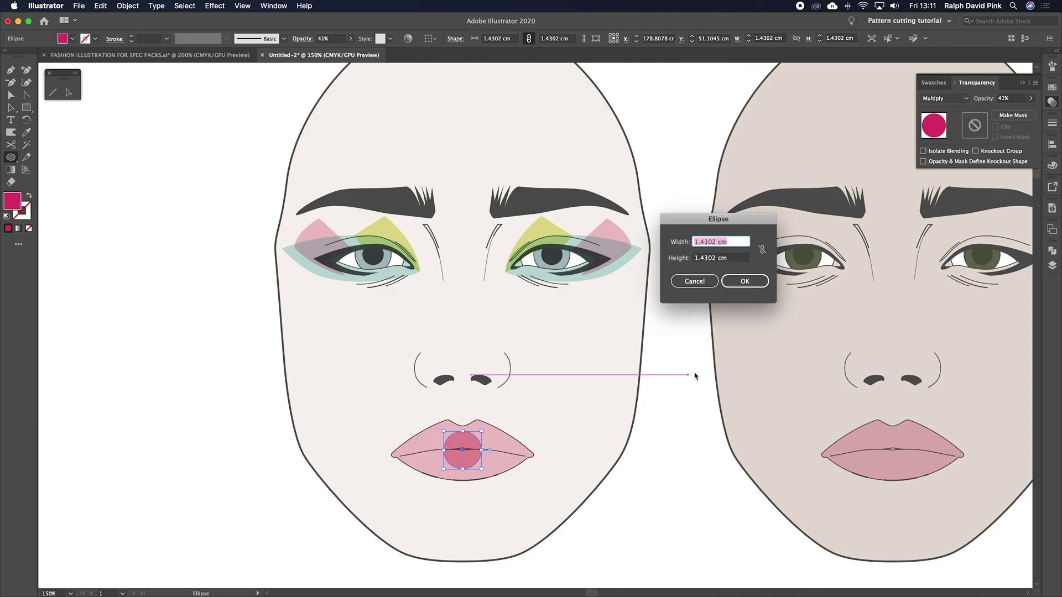
{"action": "left_click", "coordinate": [696, 281]}
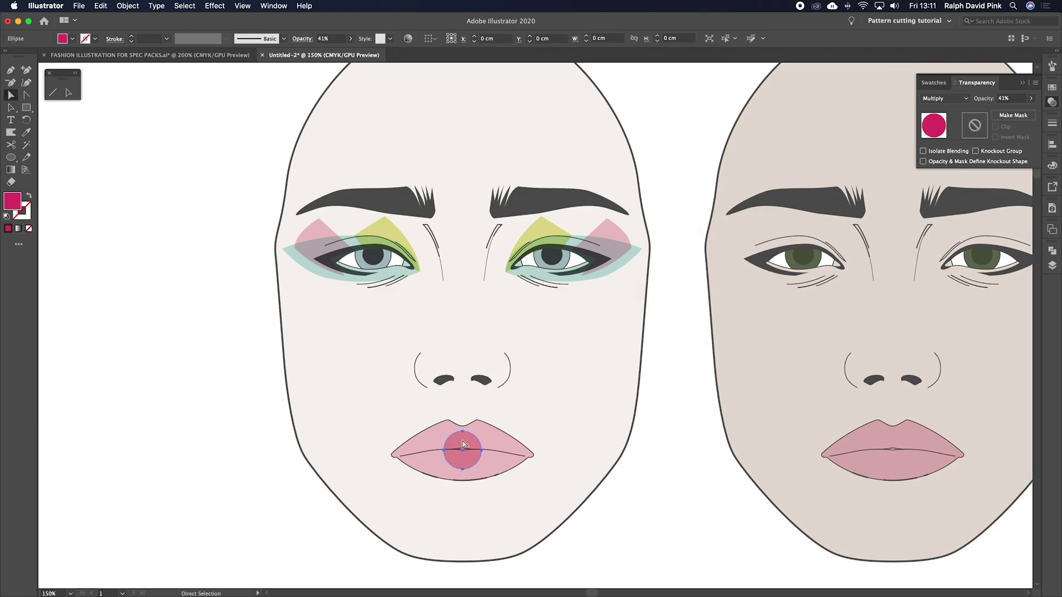
{"action": "key", "text": "a"}
{"action": "left_click", "coordinate": [653, 444]}
{"action": "left_click_drag", "start_coordinate": [609, 458], "coordinate": [630, 457]}
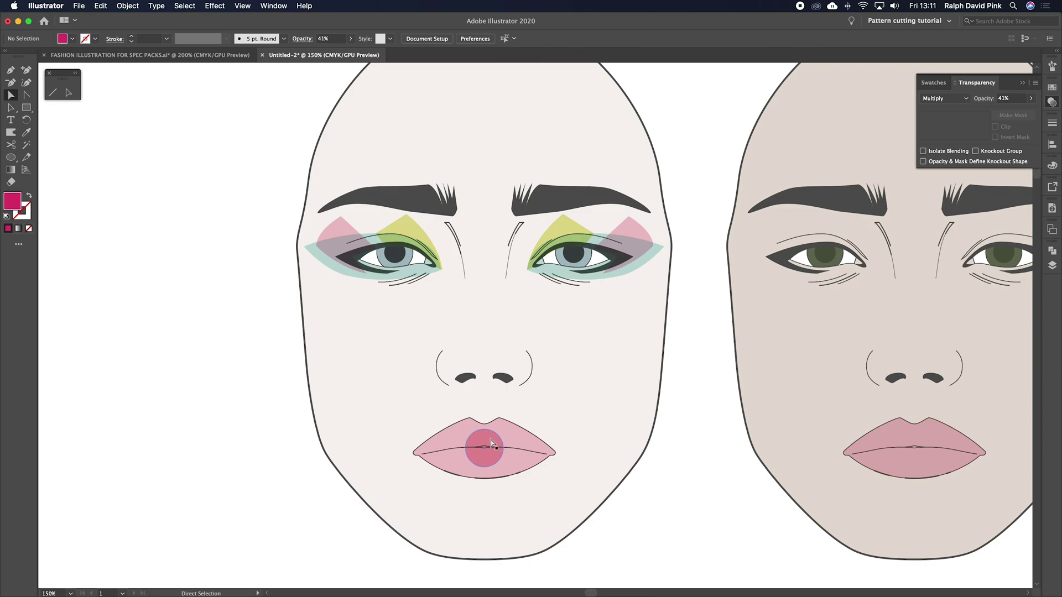
Step: Try the teal and yellow-green eyeshadow colours on the lip circle, and settle on the pink outer-eye shape's 30% Multiply appearance
{"action": "left_click", "coordinate": [492, 443]}
{"action": "left_click", "coordinate": [26, 132]}
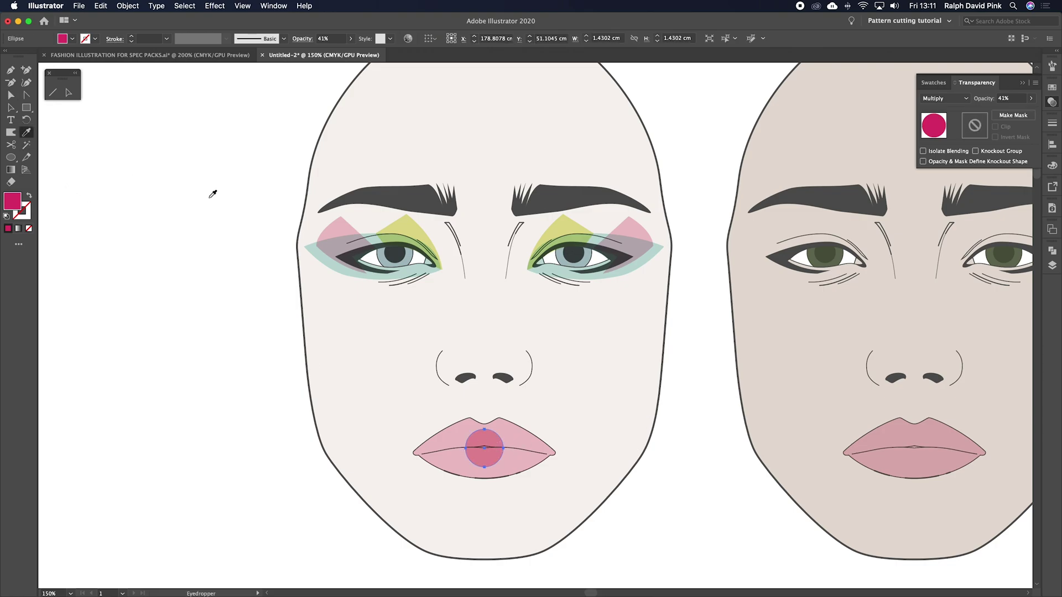
{"action": "left_click", "coordinate": [326, 253]}
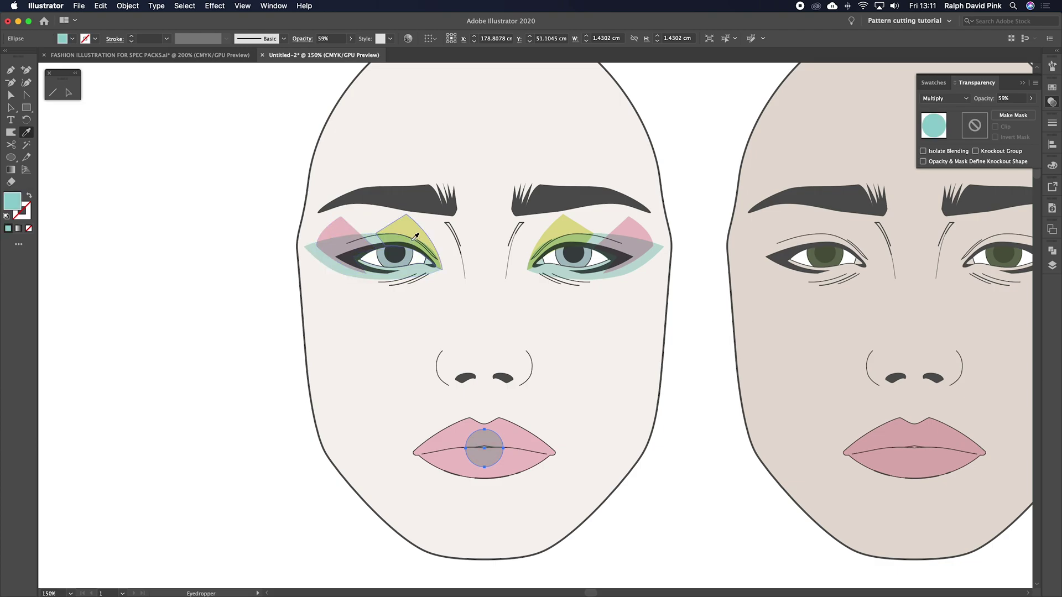
{"action": "left_click", "coordinate": [642, 227]}
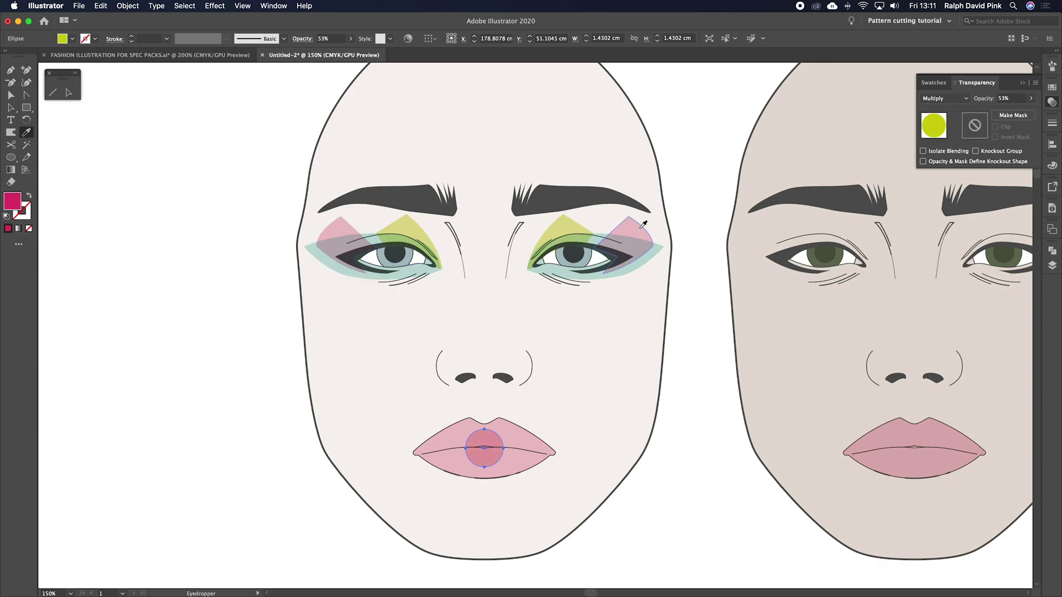
{"action": "key", "text": "v"}
{"action": "left_click", "coordinate": [691, 334]}
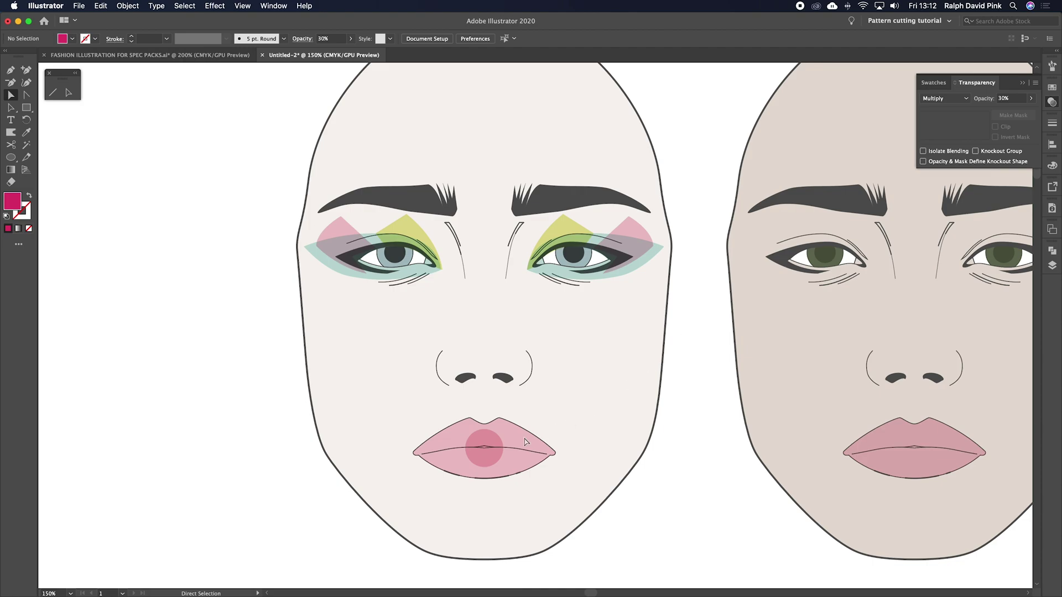
Step: Unlock all objects and fill the made-up face's lips with the pale skin colour sampled from the same face
{"action": "left_click", "coordinate": [128, 5]}
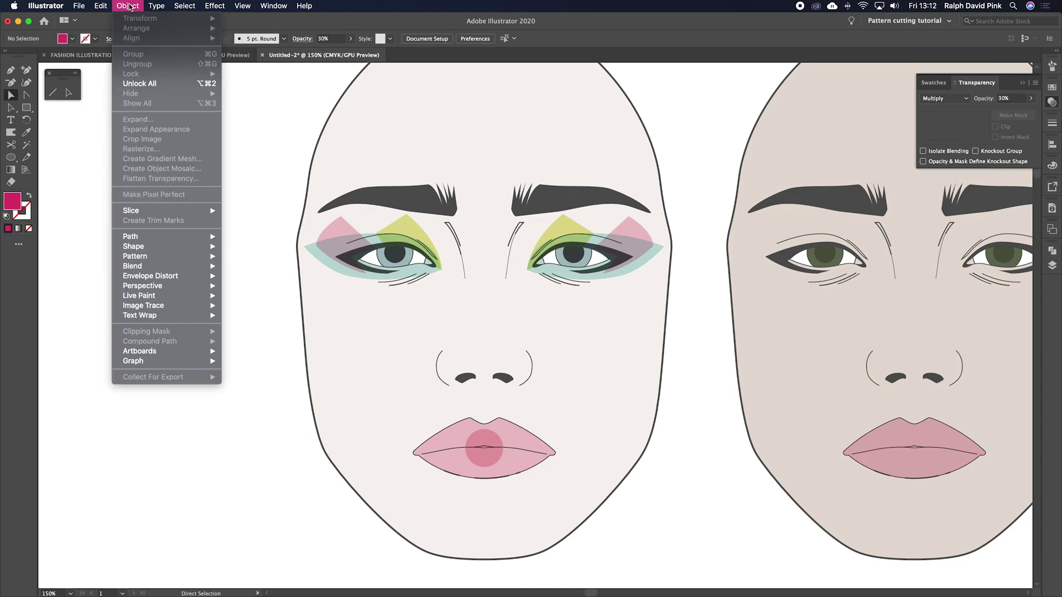
{"action": "left_click", "coordinate": [139, 83]}
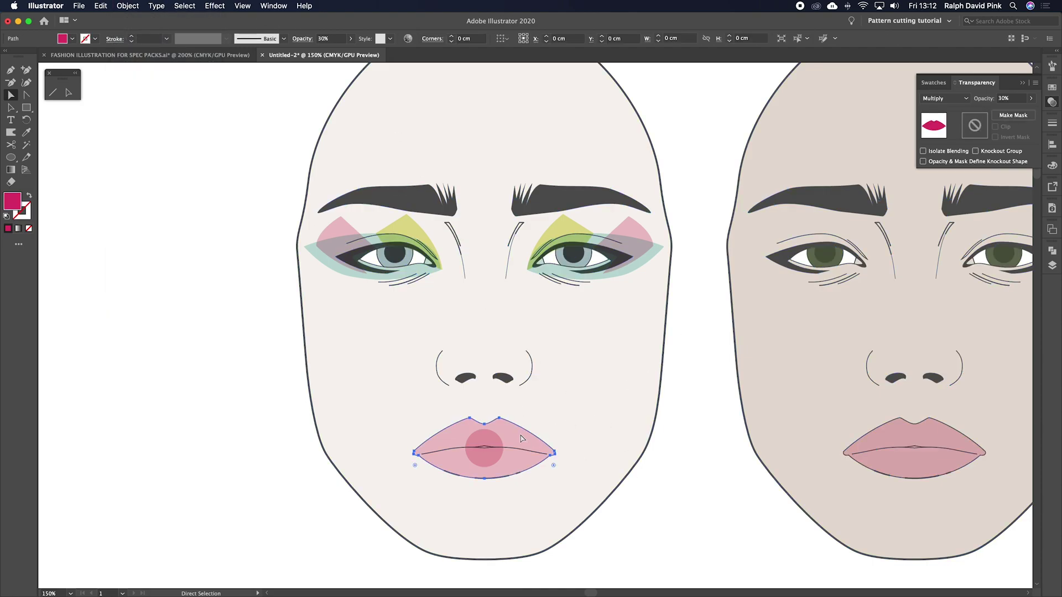
{"action": "key", "text": "i"}
{"action": "left_click", "coordinate": [566, 374]}
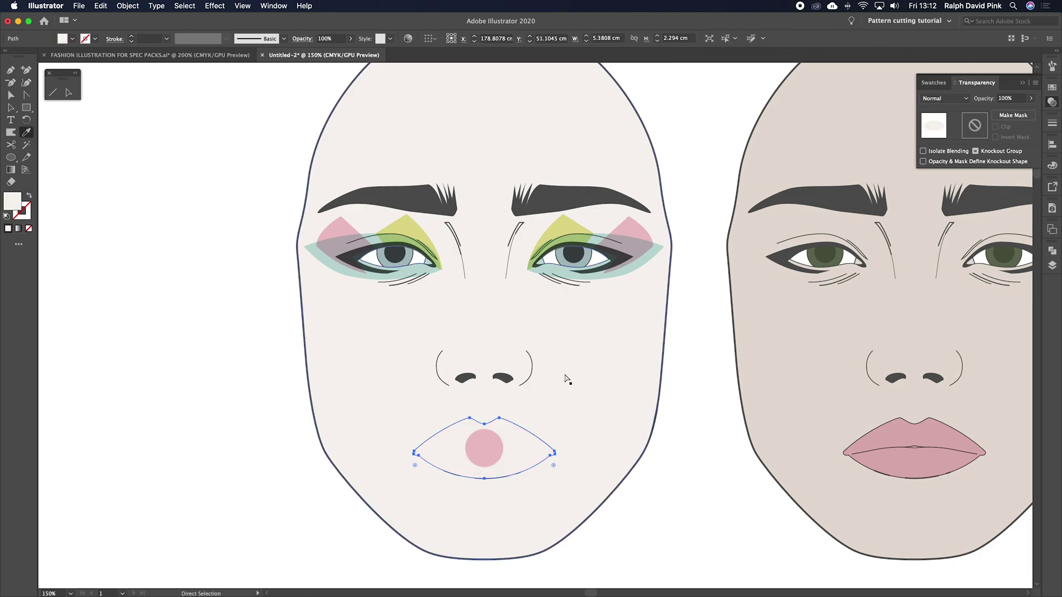
{"action": "key", "text": "super+z"}
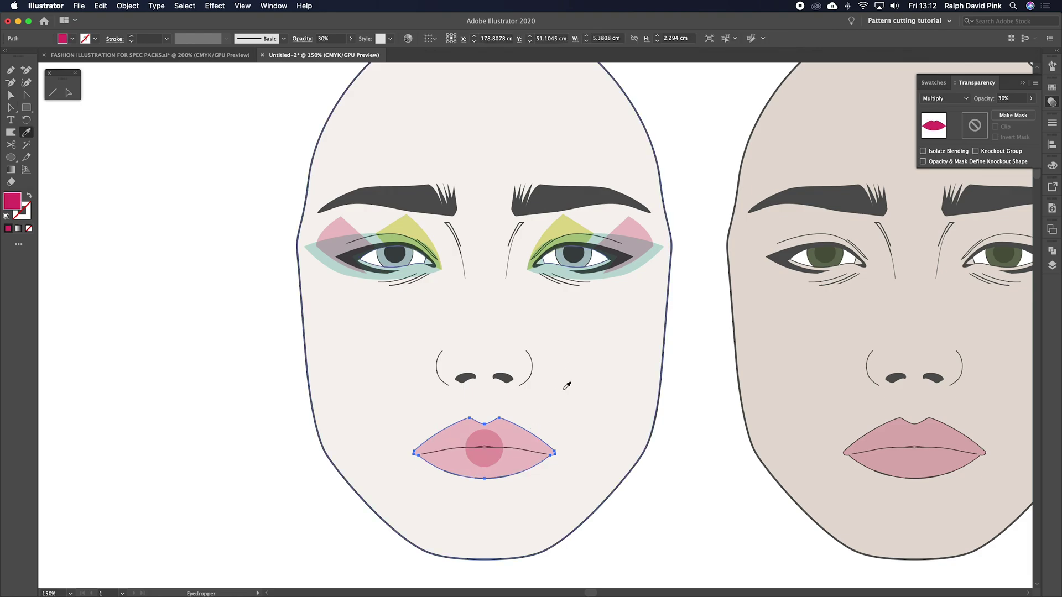
{"action": "left_click", "coordinate": [588, 364]}
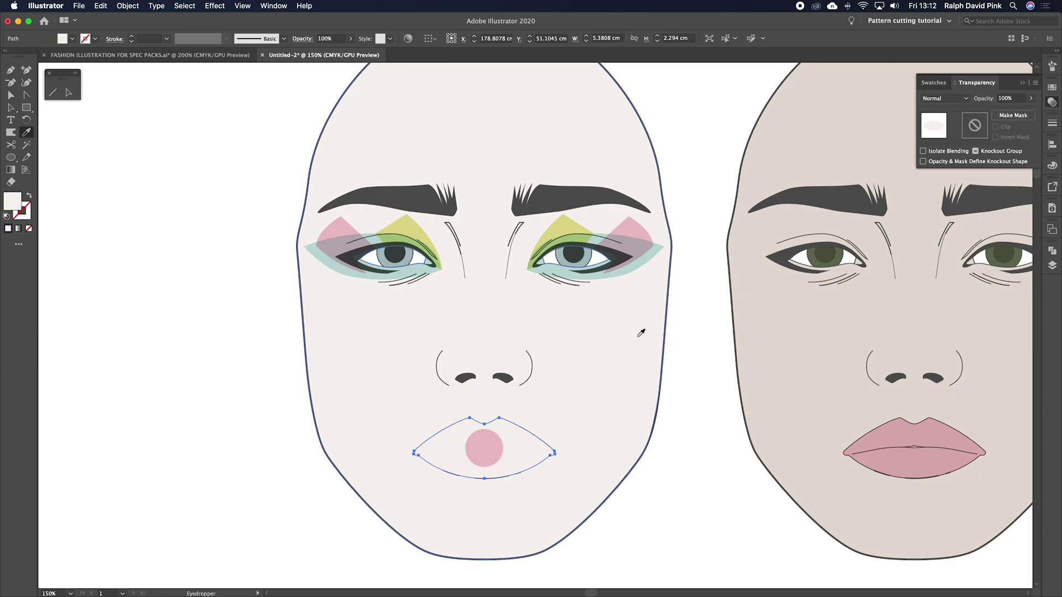
Step: Set the skin-coloured lips' opacity to 64% and their blend mode to Multiply, and deselect them
{"action": "left_click", "coordinate": [1031, 100]}
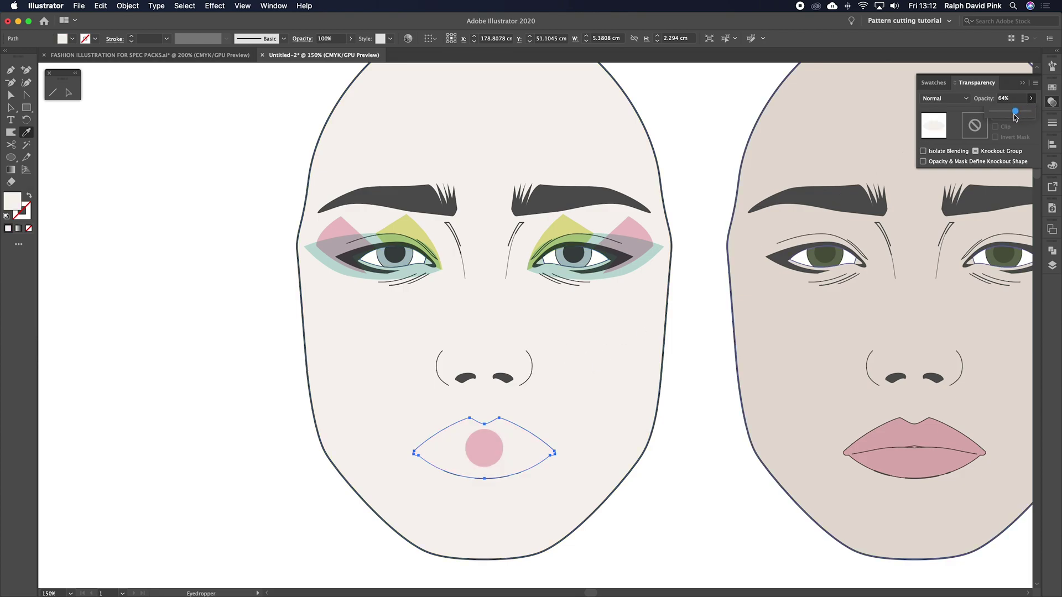
{"action": "left_click", "coordinate": [943, 99]}
{"action": "left_click", "coordinate": [940, 132]}
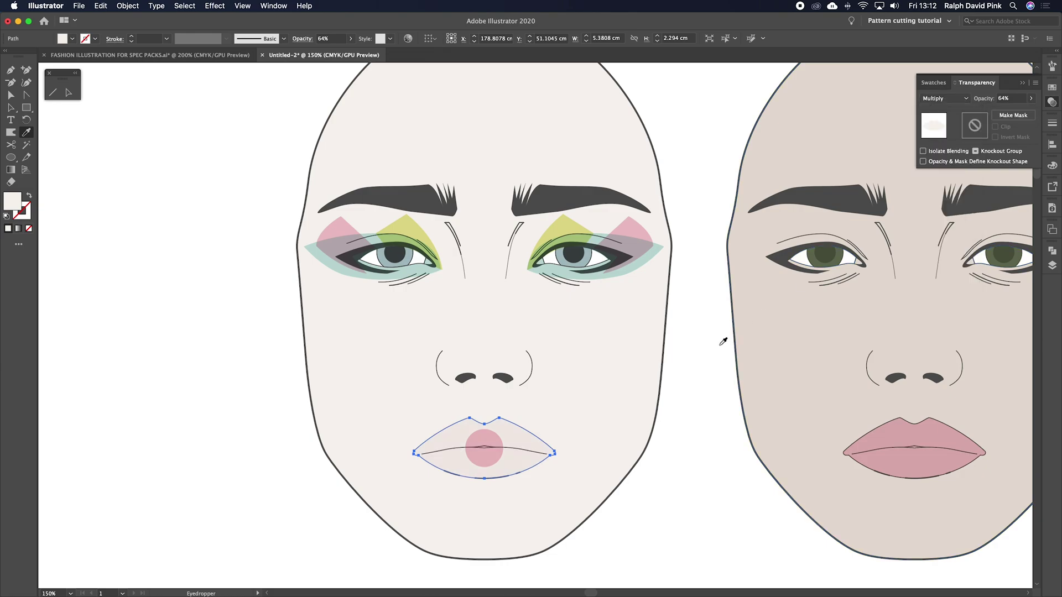
{"action": "key", "text": "a"}
{"action": "left_click", "coordinate": [662, 424]}
{"action": "key", "text": "super+minus"}
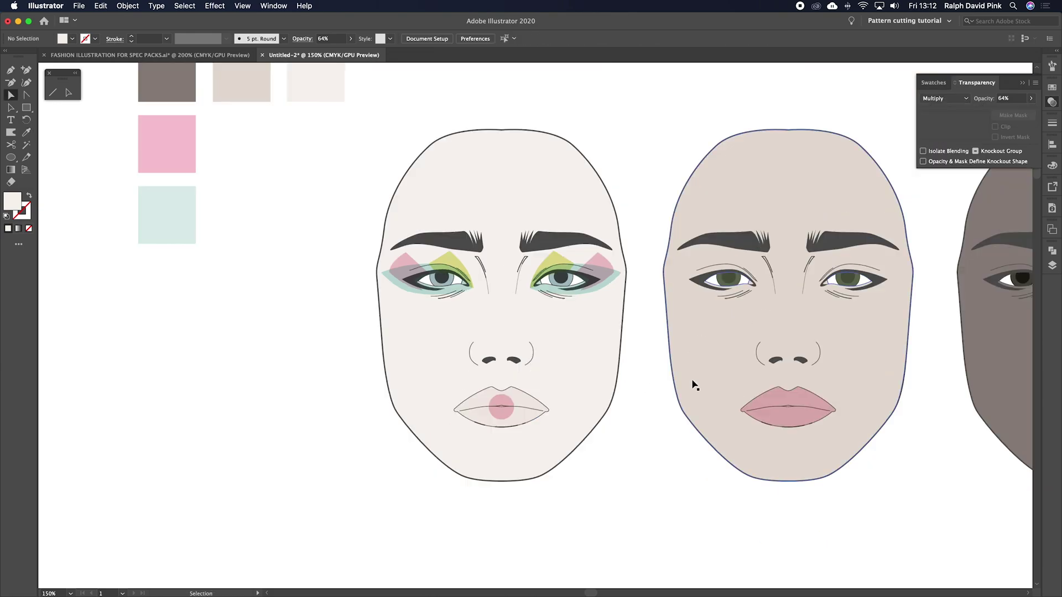
{"action": "left_click_drag", "start_coordinate": [692, 379], "coordinate": [679, 392]}
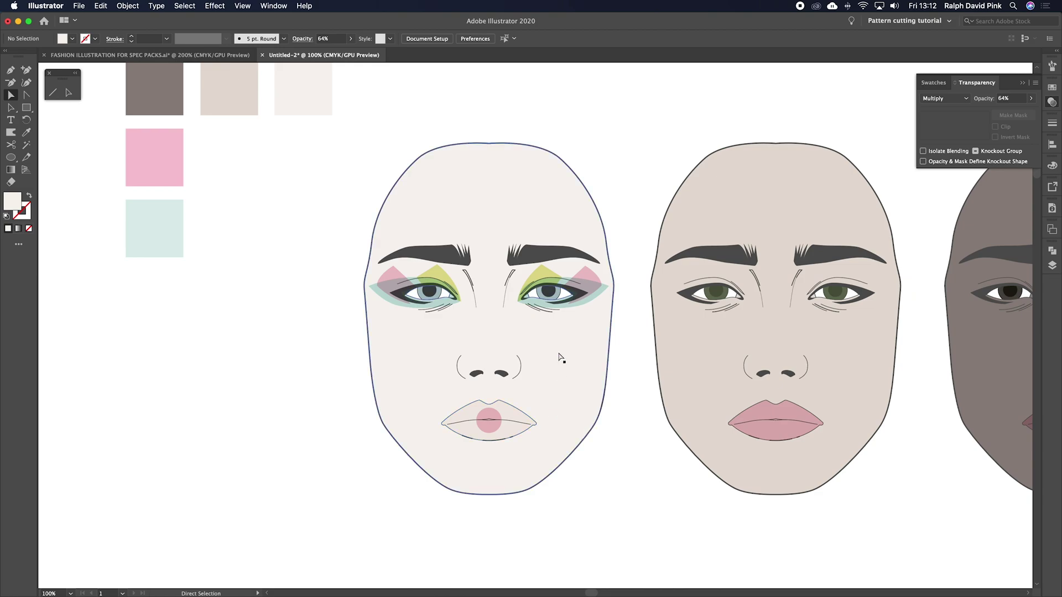
Step: Try recolouring both eyebrows of the made-up face with the magenta sampled from the pink eyeshadow, and undo the colour change
{"action": "left_click", "coordinate": [552, 258]}
{"action": "left_click", "coordinate": [460, 253], "text": "shift"}
{"action": "key", "text": "i"}
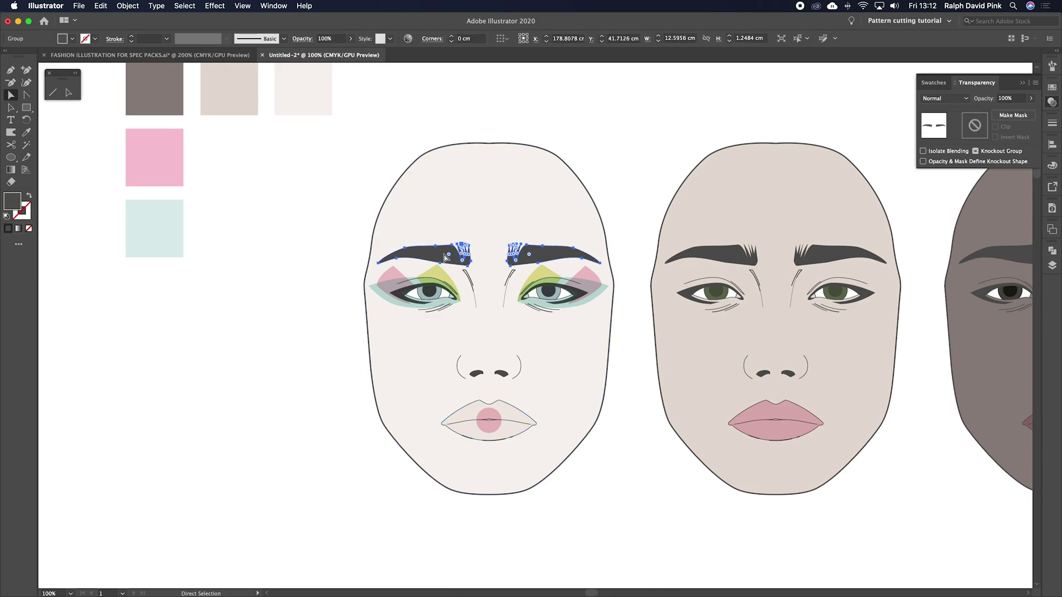
{"action": "left_click", "coordinate": [394, 275]}
{"action": "key", "text": "a"}
{"action": "left_click", "coordinate": [602, 166]}
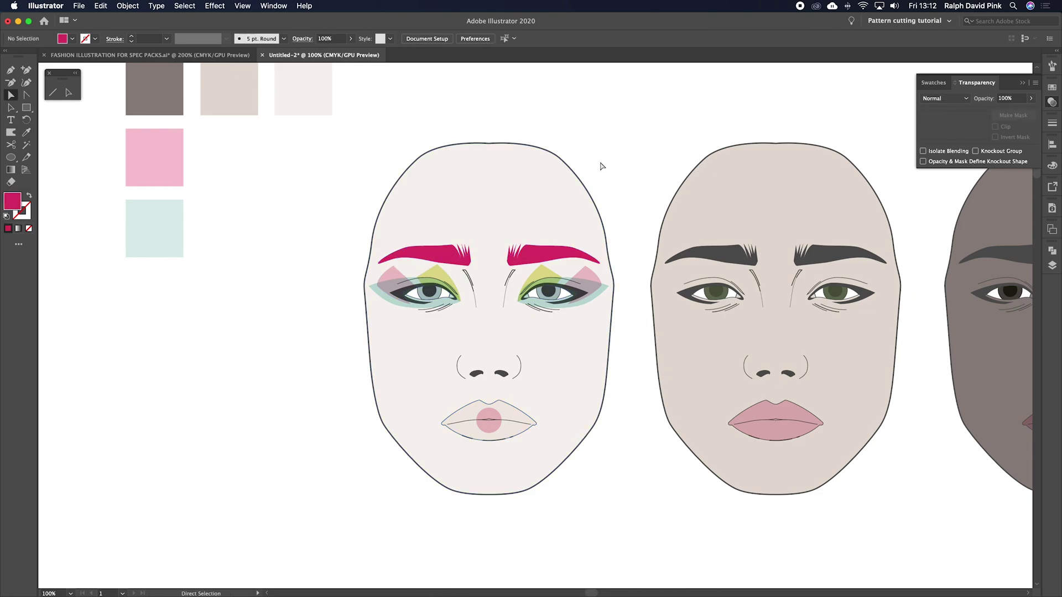
{"action": "key", "text": "super+z"}
{"action": "key", "text": "super+plus"}
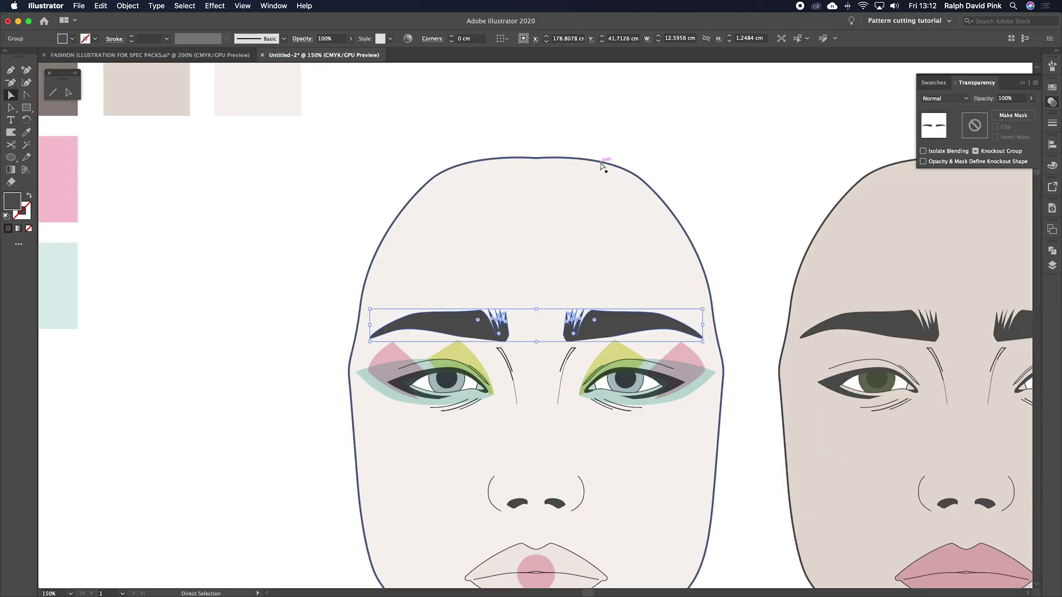
Step: Apply the pink outer eyeshadow's 30% Multiply appearance to both eyebrows of the made-up face
{"action": "left_click_drag", "start_coordinate": [576, 291], "coordinate": [535, 211]}
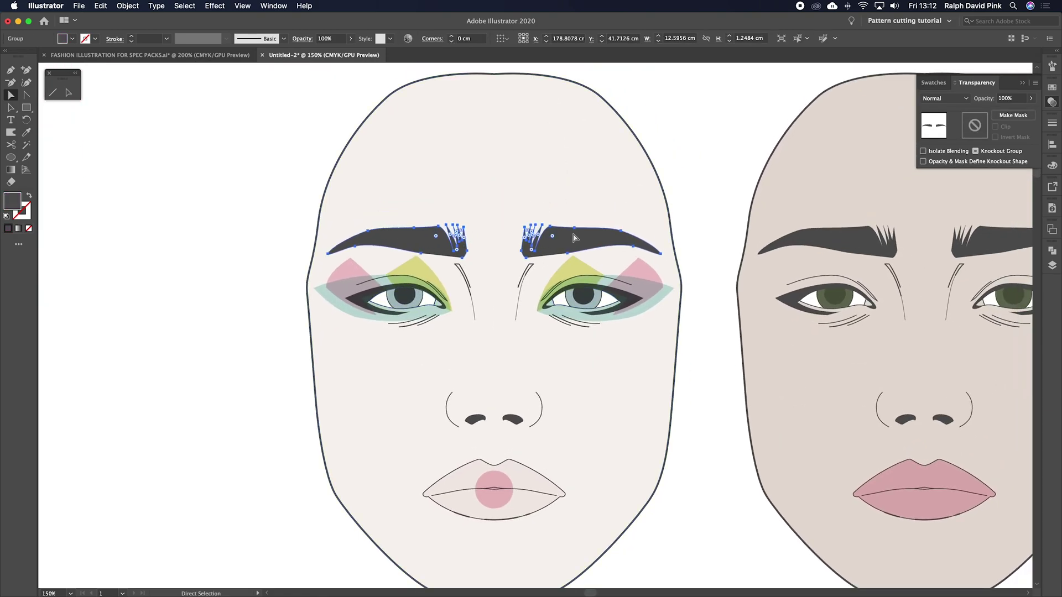
{"action": "key", "text": "i"}
{"action": "left_click", "coordinate": [345, 265]}
{"action": "key", "text": "a"}
{"action": "left_click", "coordinate": [704, 175]}
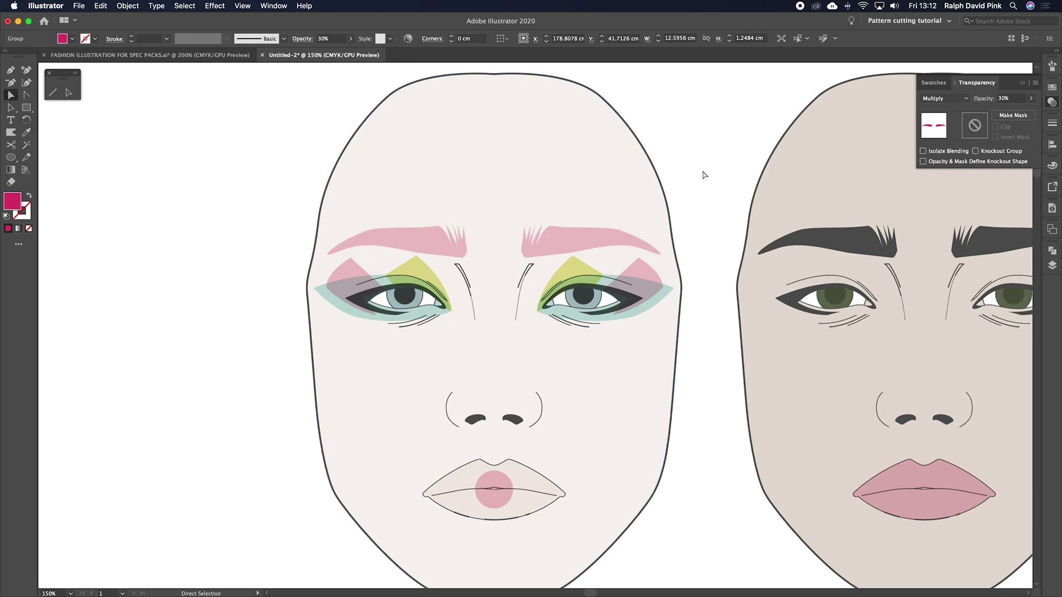
Step: Draw a magenta circle about 3.1 cm across on the middle face's cheek, beside the nose
{"action": "key", "text": "super+minus"}
{"action": "left_click_drag", "start_coordinate": [705, 175], "coordinate": [552, 148]}
{"action": "left_click_drag", "start_coordinate": [616, 236], "coordinate": [554, 234]}
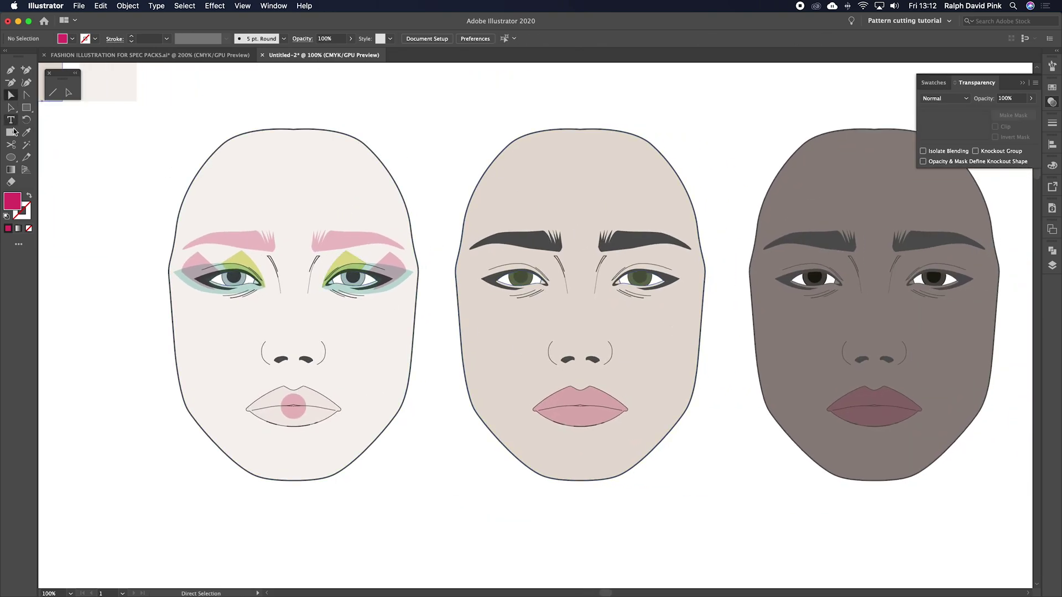
{"action": "left_click", "coordinate": [10, 157]}
{"action": "left_click_drag", "start_coordinate": [643, 330], "coordinate": [682, 369]}
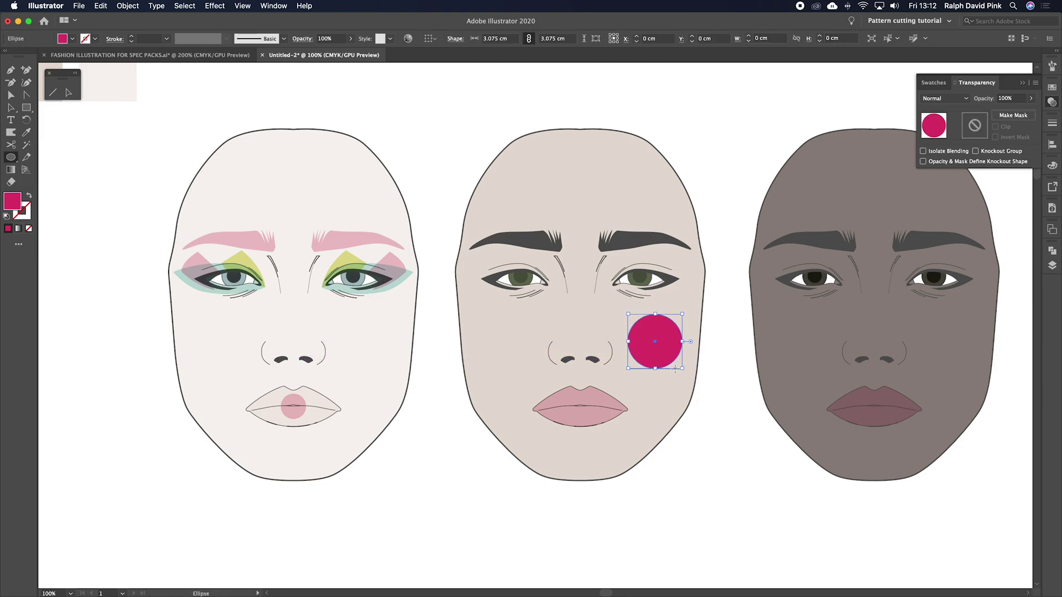
Step: Set the cheek circle's blend mode to Multiply and its opacity to 36%, and deselect it
{"action": "left_click", "coordinate": [966, 98]}
{"action": "left_click", "coordinate": [979, 120]}
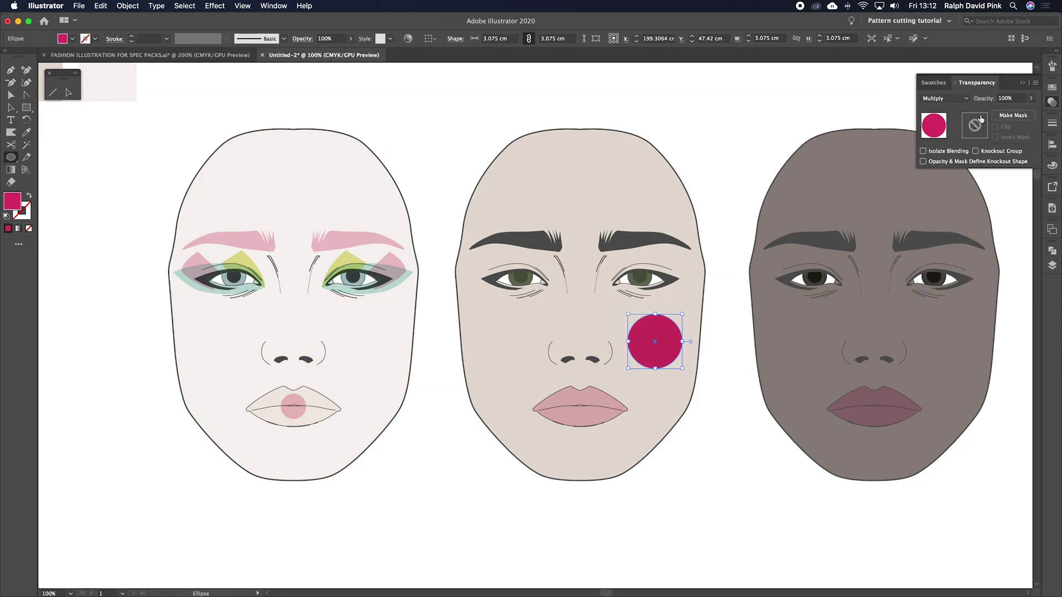
{"action": "left_click", "coordinate": [1032, 98]}
{"action": "left_click_drag", "start_coordinate": [1008, 117], "coordinate": [1006, 117]}
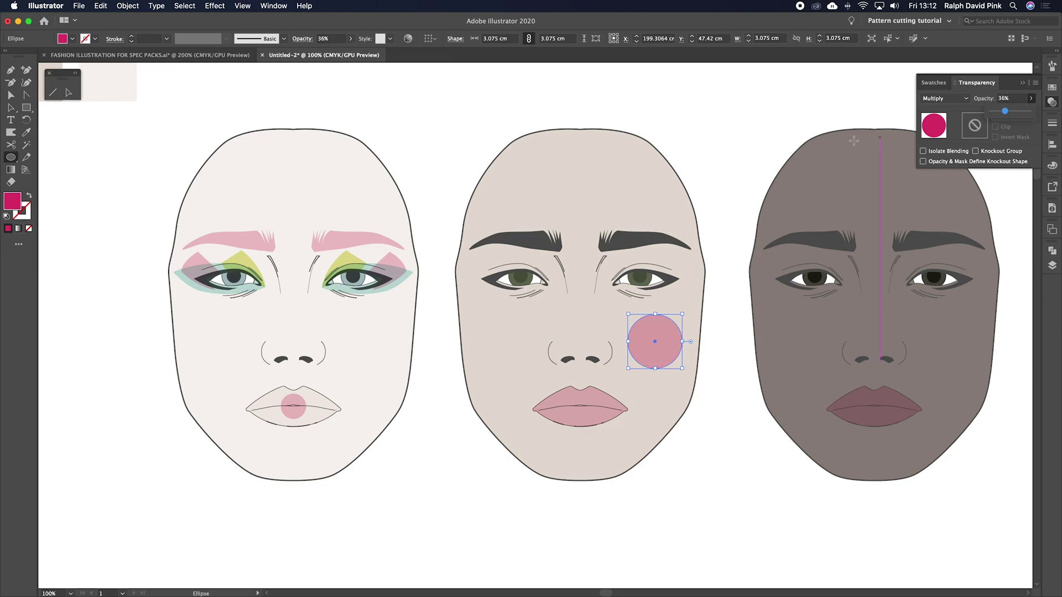
{"action": "left_click", "coordinate": [745, 175]}
{"action": "left_click", "coordinate": [696, 281]}
{"action": "left_click", "coordinate": [719, 225], "text": "super"}
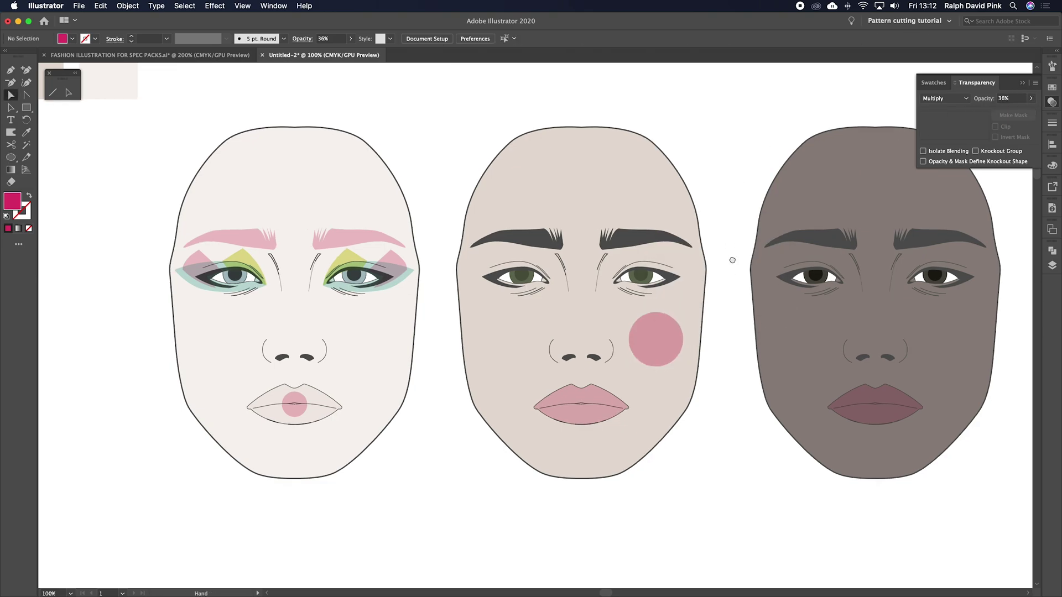
Step: Copy the pink cheek circle diagonally downward and give the copy the yellow-green eyeshadow's appearance
{"action": "scroll", "coordinate": [732, 259], "scroll_direction": "down", "scroll_amount": 3}
{"action": "left_click", "coordinate": [666, 293], "text": "super"}
{"action": "left_click_drag", "start_coordinate": [664, 297], "coordinate": [704, 337]}
{"action": "key", "text": "i"}
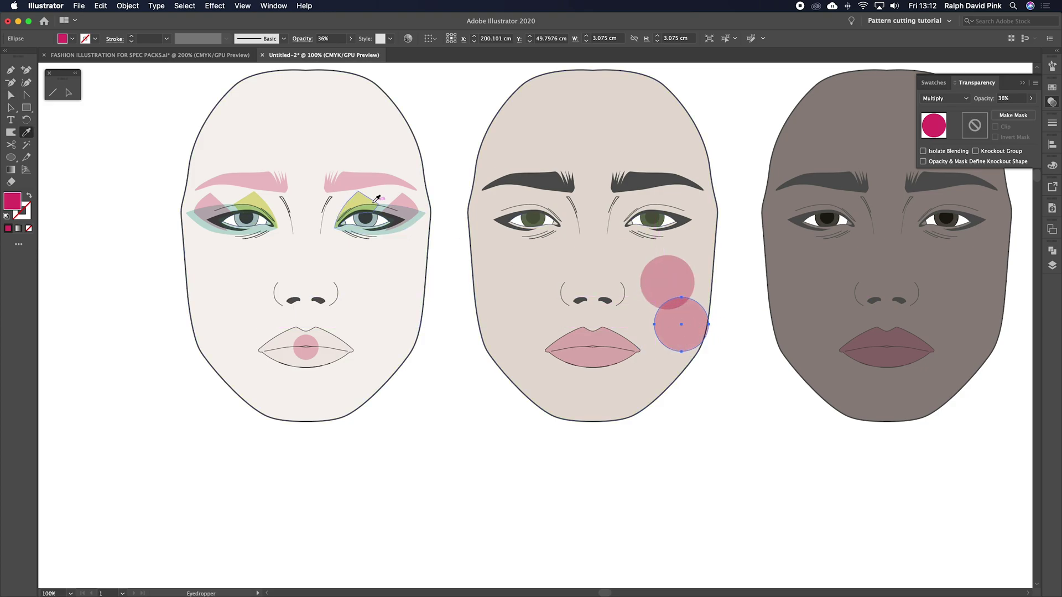
{"action": "left_click", "coordinate": [363, 200]}
{"action": "key", "text": "v"}
{"action": "left_click", "coordinate": [749, 373]}
Step: Scale the yellow-green circle down to about 2.07 cm and place a copy across the face's outer edge
{"action": "key", "text": "super+equal"}
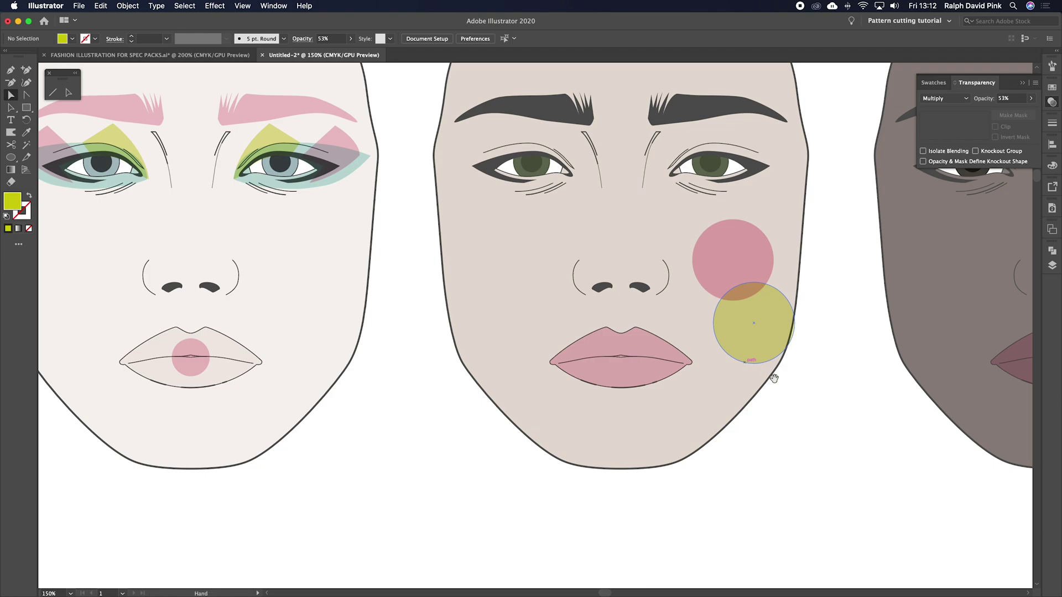
{"action": "key", "text": "super+equal"}
{"action": "left_click", "coordinate": [671, 374]}
{"action": "key", "text": "e"}
{"action": "left_click_drag", "start_coordinate": [629, 404], "coordinate": [711, 306]}
{"action": "key", "text": "v"}
{"action": "key", "text": "super+shift+a"}
Step: Recolour the circle on the face's edge with the teal sampled from the eyeshadow
{"action": "key", "text": "i"}
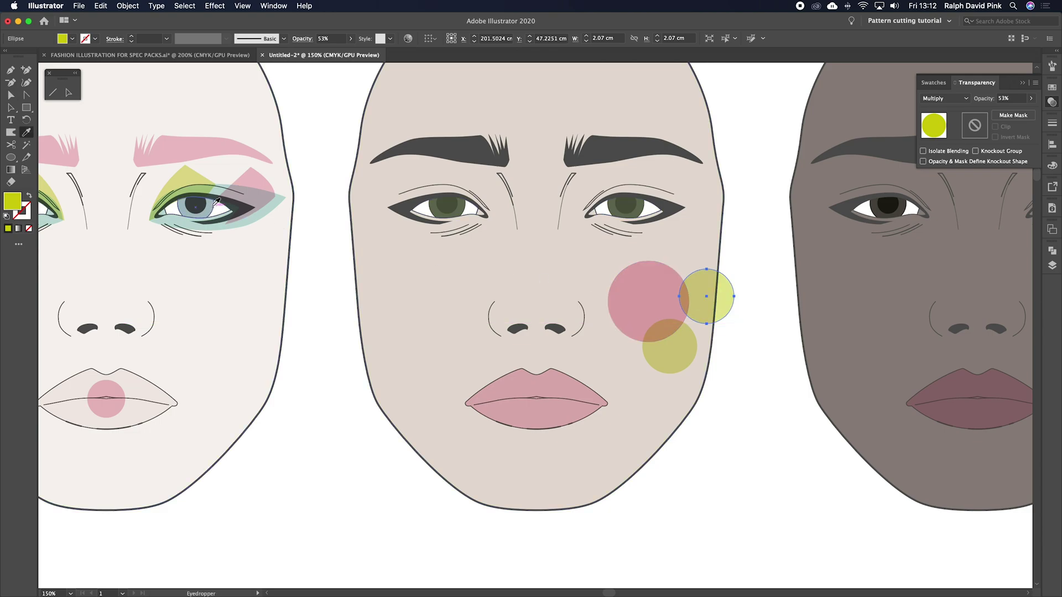
{"action": "left_click", "coordinate": [261, 217]}
{"action": "key", "text": "v"}
{"action": "left_click", "coordinate": [770, 357]}
Step: Try a copy of the teal circle overlapping the pink one, recoloured with the dark face's skin tone
{"action": "scroll", "coordinate": [772, 358], "scroll_direction": "left", "scroll_amount": 2}
{"action": "scroll", "coordinate": [772, 358], "scroll_direction": "down", "scroll_amount": 1}
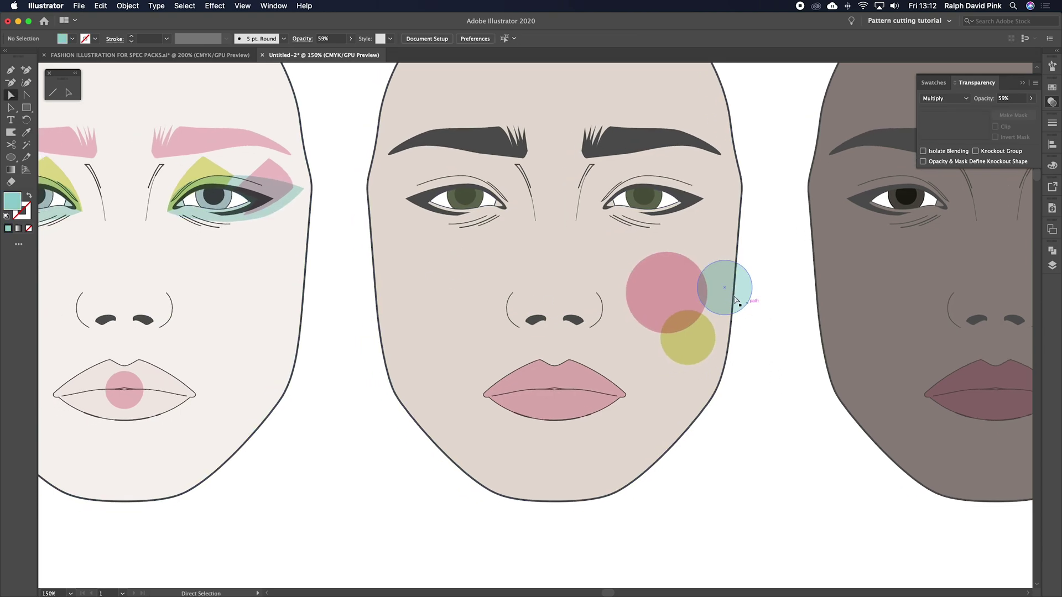
{"action": "left_click_drag", "start_coordinate": [725, 289], "coordinate": [648, 274]}
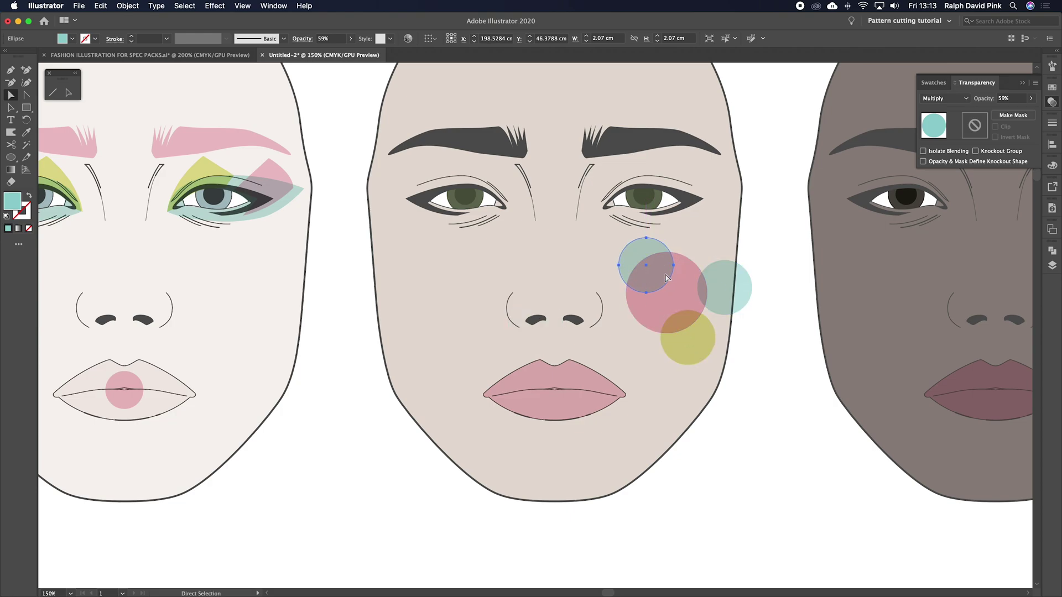
{"action": "key", "text": "i"}
{"action": "left_click", "coordinate": [913, 351]}
{"action": "key", "text": "v"}
{"action": "left_click", "coordinate": [801, 410]}
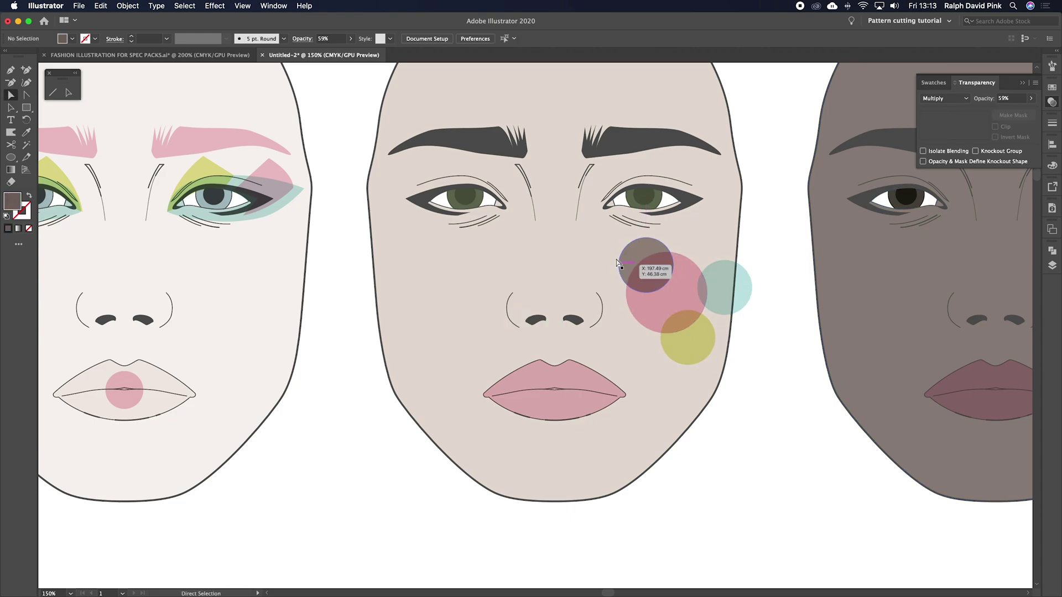
{"action": "left_click_drag", "start_coordinate": [640, 257], "coordinate": [523, 347]}
Step: Make four small yellow-green dots from scaled-down copies of the yellow-green circle, trailing down the cheek towards the jaw
{"action": "left_click", "coordinate": [697, 345]}
{"action": "key", "text": "e"}
{"action": "key", "text": "v"}
{"action": "left_click_drag", "start_coordinate": [515, 346], "coordinate": [688, 410]}
{"action": "left_click", "coordinate": [691, 389]}
{"action": "key", "text": "Delete"}
{"action": "left_click_drag", "start_coordinate": [686, 413], "coordinate": [655, 435]}
{"action": "left_click", "coordinate": [753, 433]}
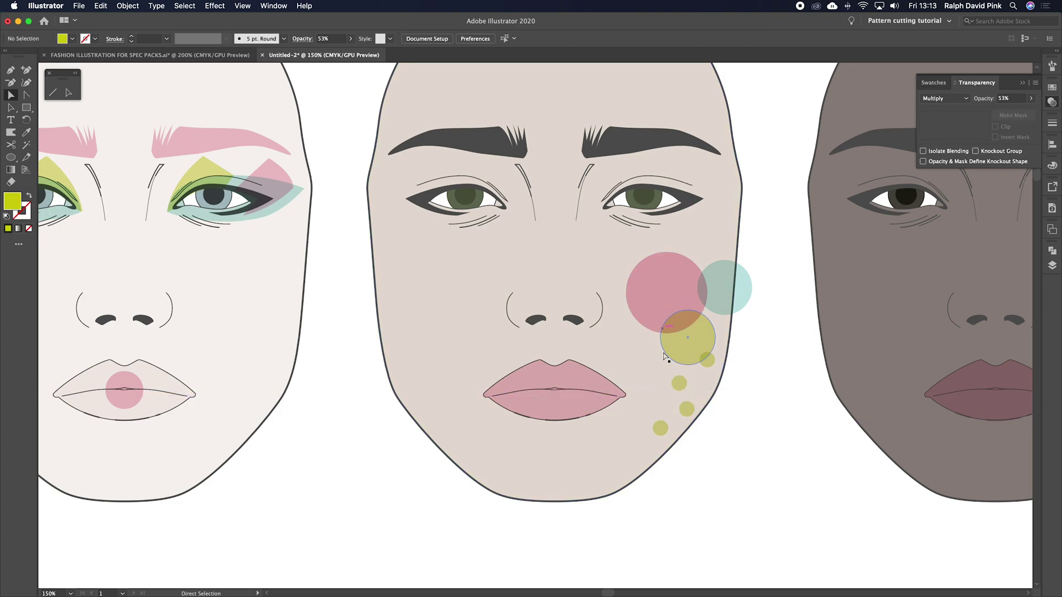
Step: Recolour the lowest small dot with the large circle's pink and the dot above it with the teal circle's colour
{"action": "left_click", "coordinate": [662, 431]}
{"action": "key", "text": "i"}
{"action": "left_click", "coordinate": [669, 287]}
{"action": "key", "text": "v"}
{"action": "left_click", "coordinate": [760, 410]}
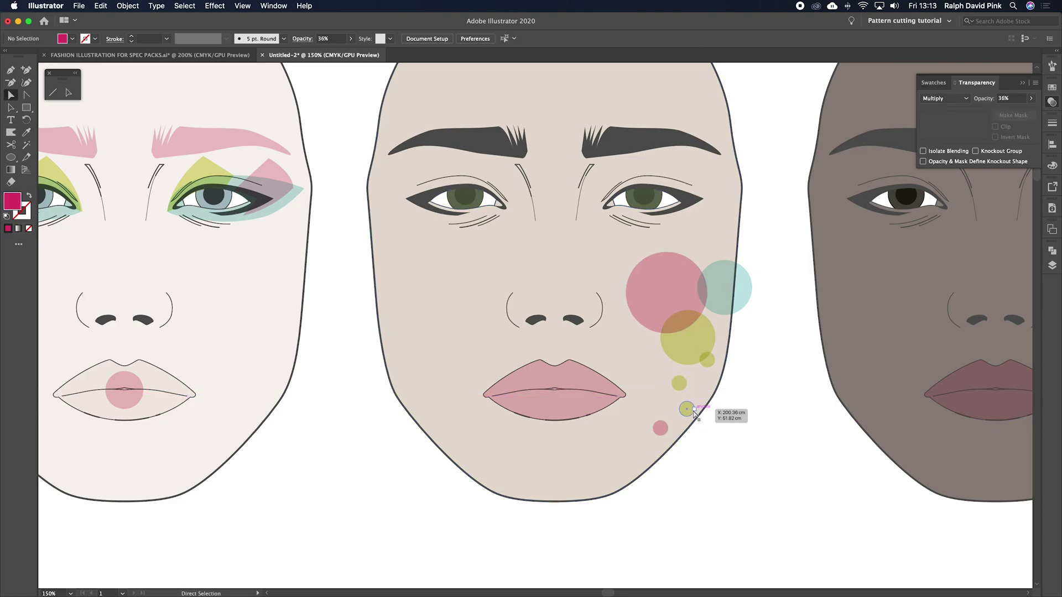
{"action": "left_click", "coordinate": [690, 411]}
{"action": "key", "text": "i"}
{"action": "left_click", "coordinate": [744, 304]}
{"action": "key", "text": "a"}
{"action": "left_click", "coordinate": [751, 325]}
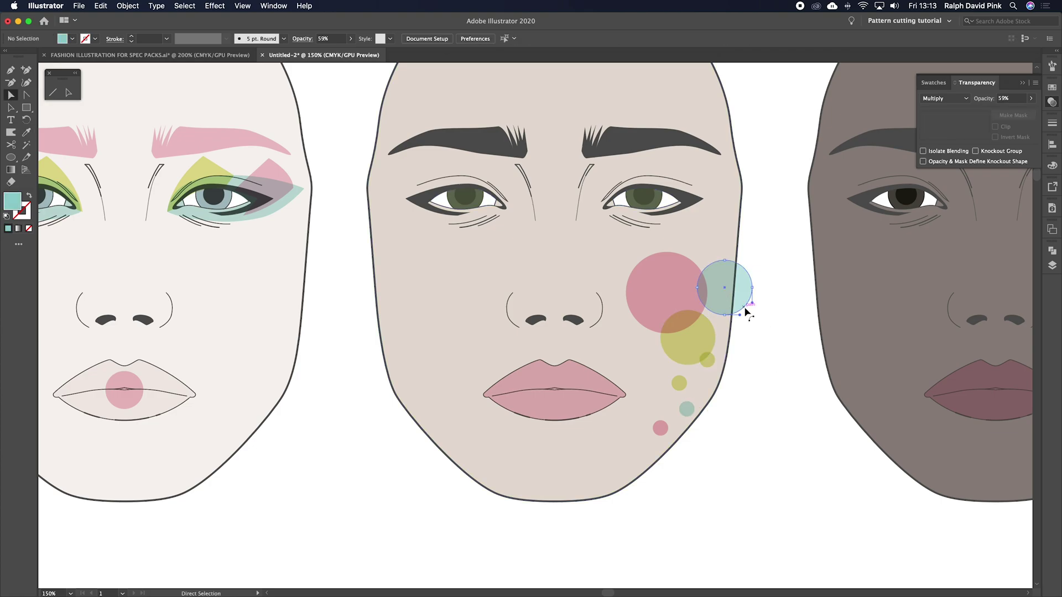
Step: Cut the teal circle with Scissors where it crosses the face outline and delete the part outside the face
{"action": "key", "text": "super+="}
{"action": "scroll", "coordinate": [745, 310], "scroll_direction": "left", "scroll_amount": 4}
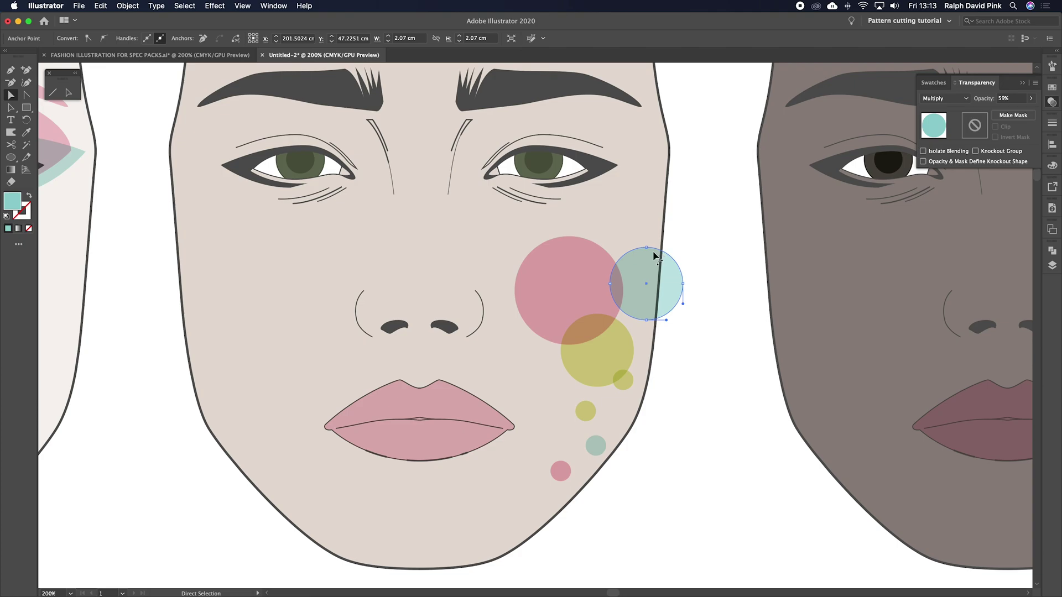
{"action": "key", "text": "c"}
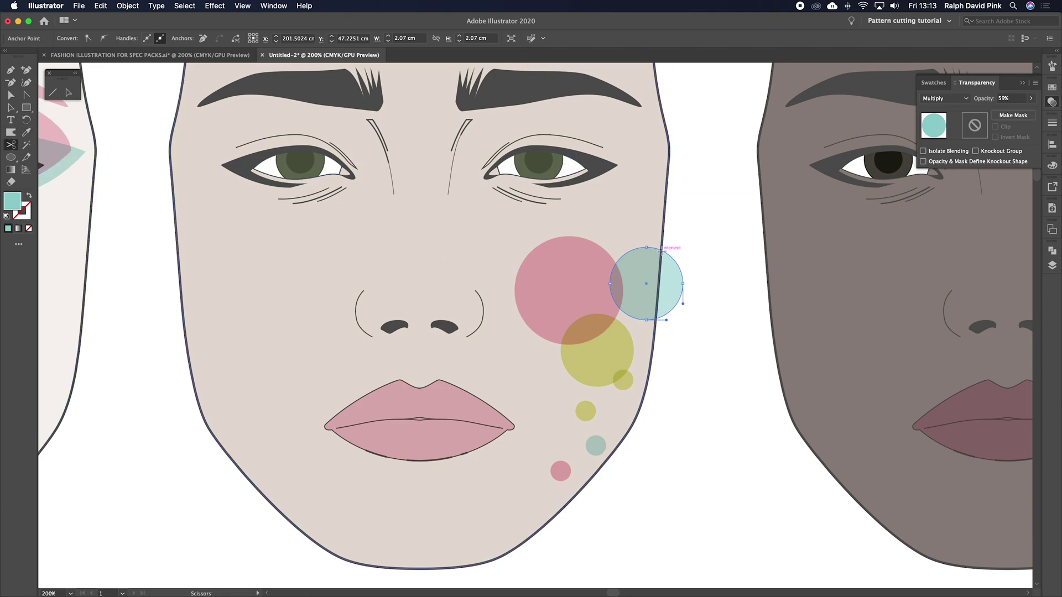
{"action": "left_click", "coordinate": [662, 250]}
{"action": "left_click", "coordinate": [656, 319]}
{"action": "key", "text": "a"}
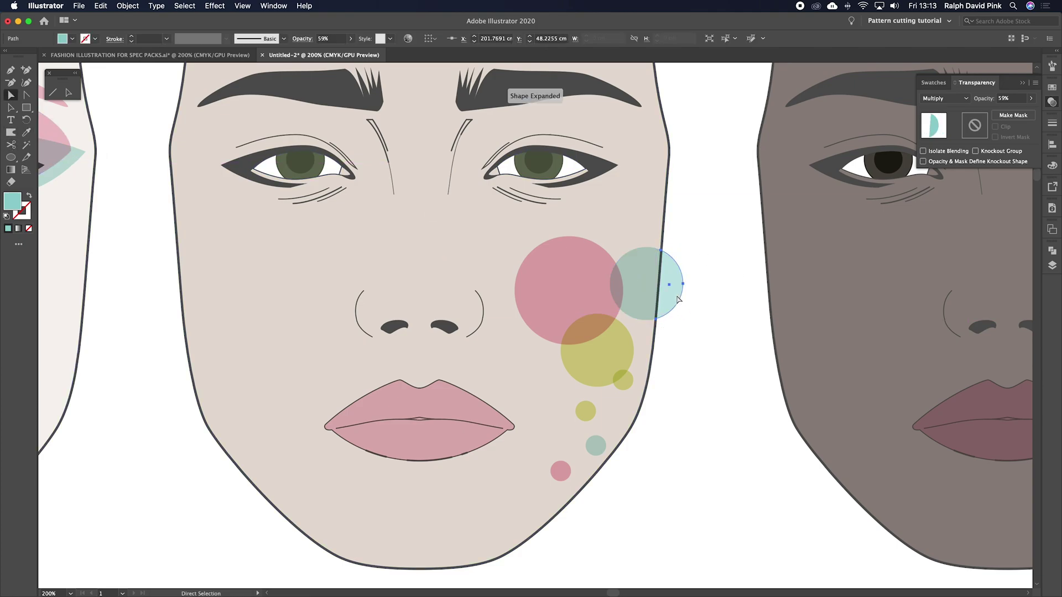
{"action": "key", "text": "BackSpace"}
Step: Close the cut teal shape along the face's edge with the Pen tool and deselect it
{"action": "left_click", "coordinate": [648, 278]}
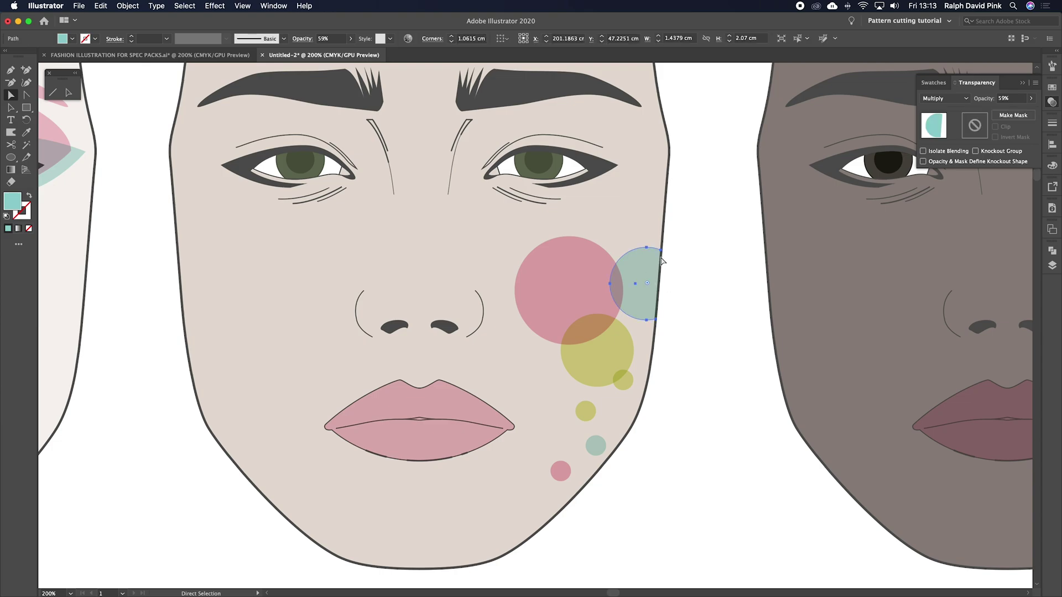
{"action": "key", "text": "p"}
{"action": "left_click", "coordinate": [660, 249]}
{"action": "left_click", "coordinate": [656, 319]}
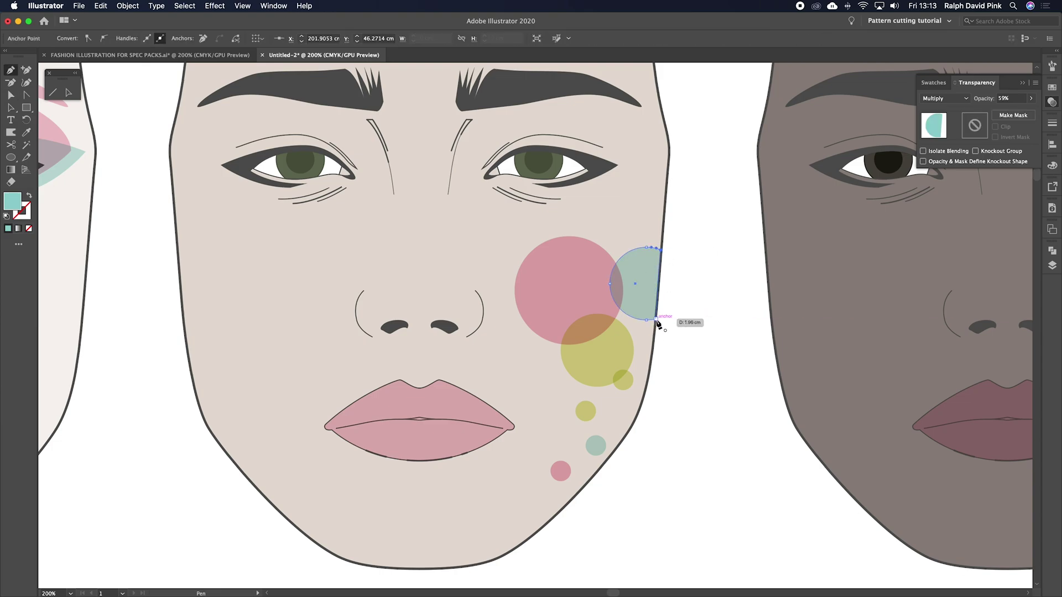
{"action": "left_click", "coordinate": [656, 319]}
{"action": "key", "text": "v"}
{"action": "left_click", "coordinate": [682, 293]}
Step: Group all the pink, teal and yellow-green circles and dots on the middle face's cheek
{"action": "key", "text": "super+minus"}
{"action": "key", "text": "super+minus"}
{"action": "left_click_drag", "start_coordinate": [646, 339], "coordinate": [659, 334]}
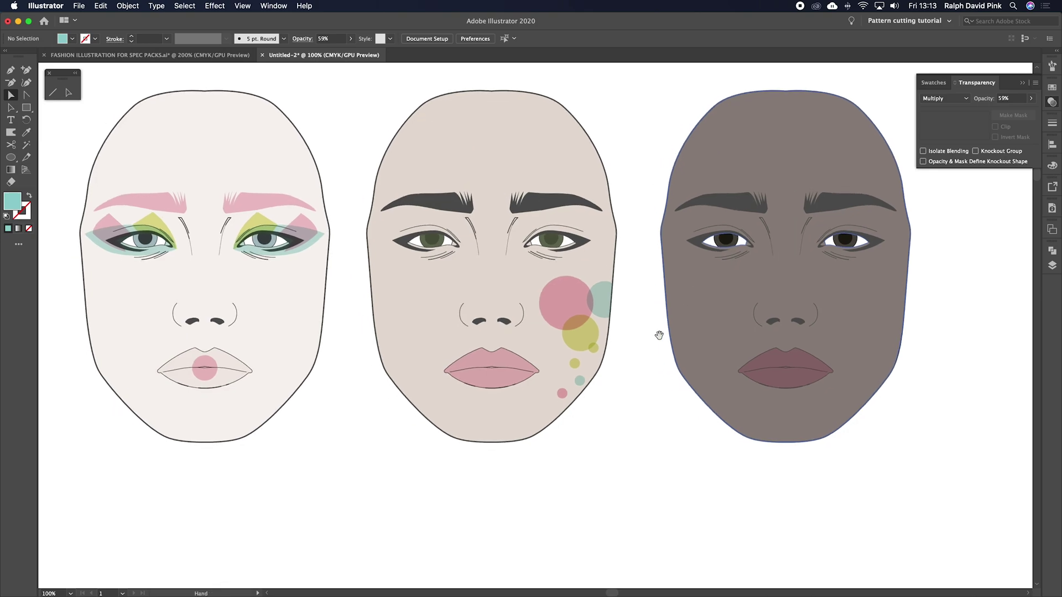
{"action": "key", "text": "a"}
{"action": "left_click", "coordinate": [603, 304]}
{"action": "left_click", "coordinate": [560, 304], "text": "shift"}
{"action": "left_click", "coordinate": [582, 343], "text": "shift"}
{"action": "left_click", "coordinate": [593, 348], "text": "shift"}
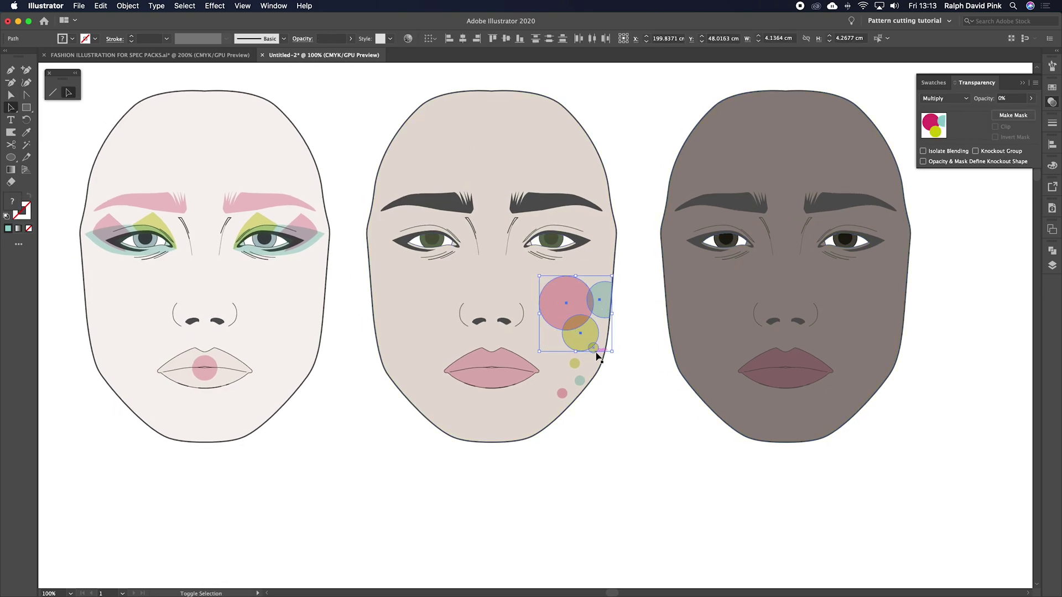
{"action": "left_click", "coordinate": [575, 363], "text": "shift"}
{"action": "left_click", "coordinate": [580, 381], "text": "shift"}
{"action": "left_click", "coordinate": [560, 393], "text": "shift"}
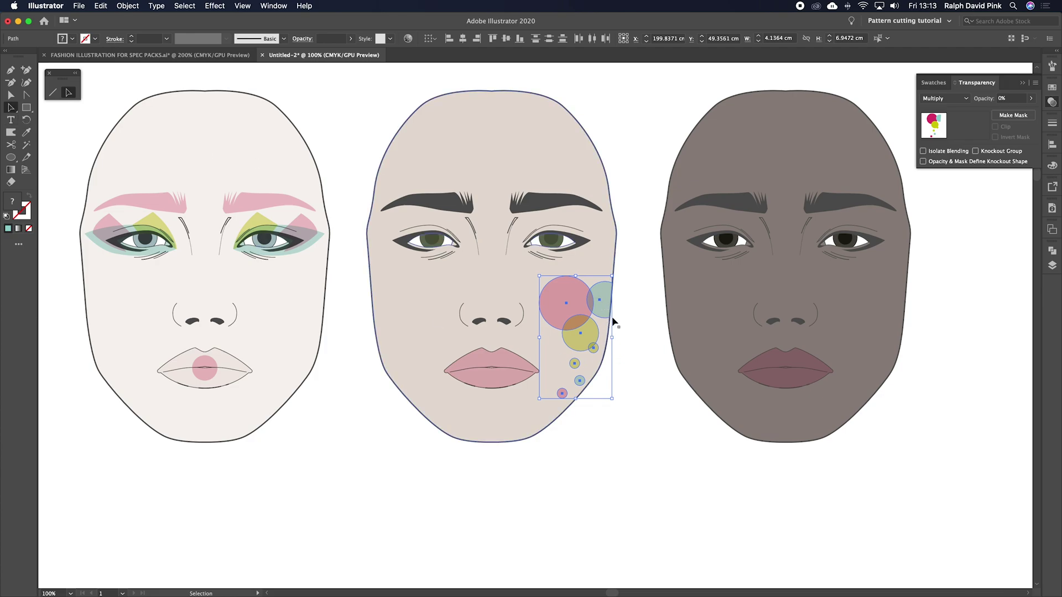
{"action": "left_click", "coordinate": [570, 304]}
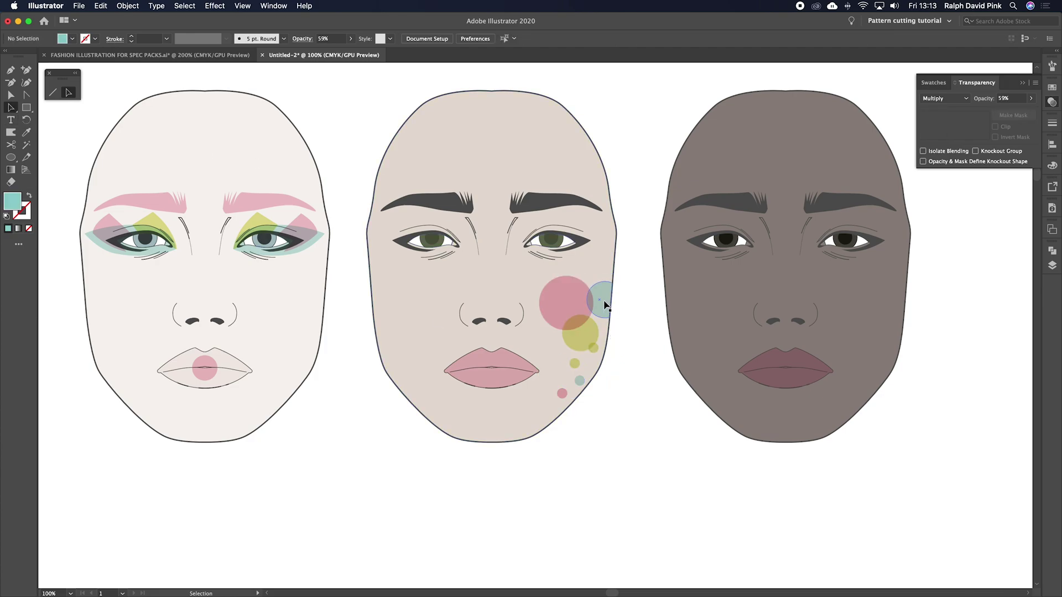
{"action": "left_click", "coordinate": [579, 341], "text": "shift"}
{"action": "left_click", "coordinate": [594, 348], "text": "shift"}
{"action": "left_click", "coordinate": [574, 364], "text": "shift"}
{"action": "left_click", "coordinate": [578, 381], "text": "shift"}
{"action": "left_click", "coordinate": [562, 393], "text": "shift"}
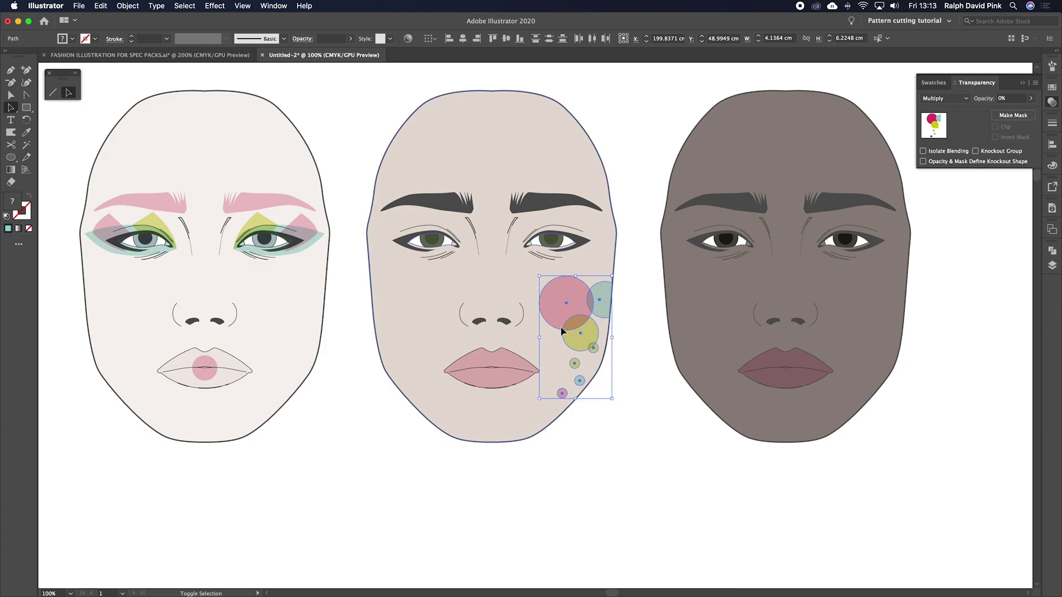
{"action": "key", "text": "super+g"}
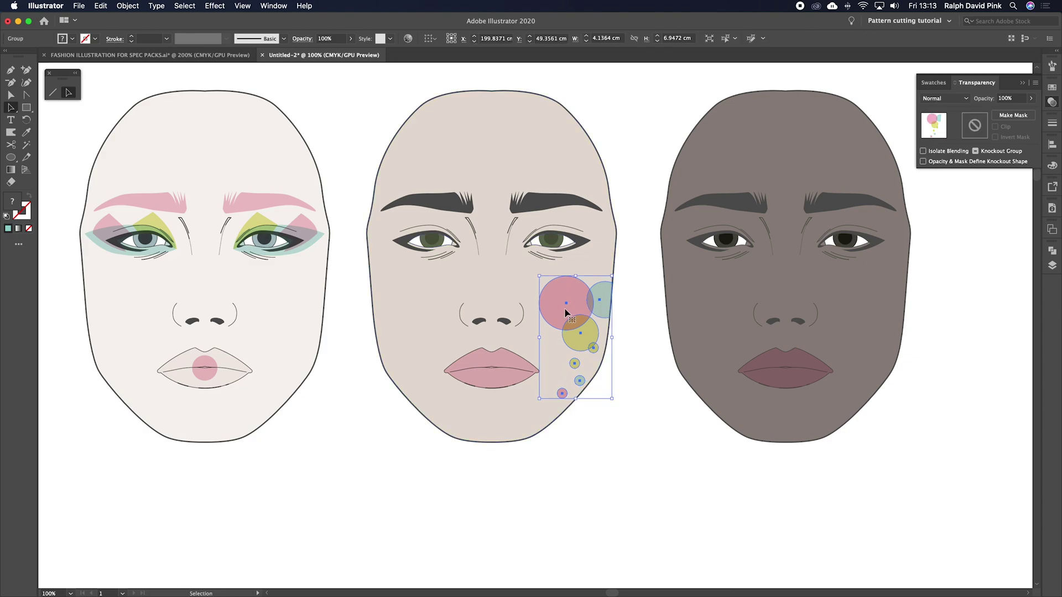
Step: Create a mirrored copy of the cheek circle group and position it on the middle face's opposite cheek
{"action": "right_click", "coordinate": [565, 313]}
{"action": "mouse_move", "coordinate": [603, 428]}
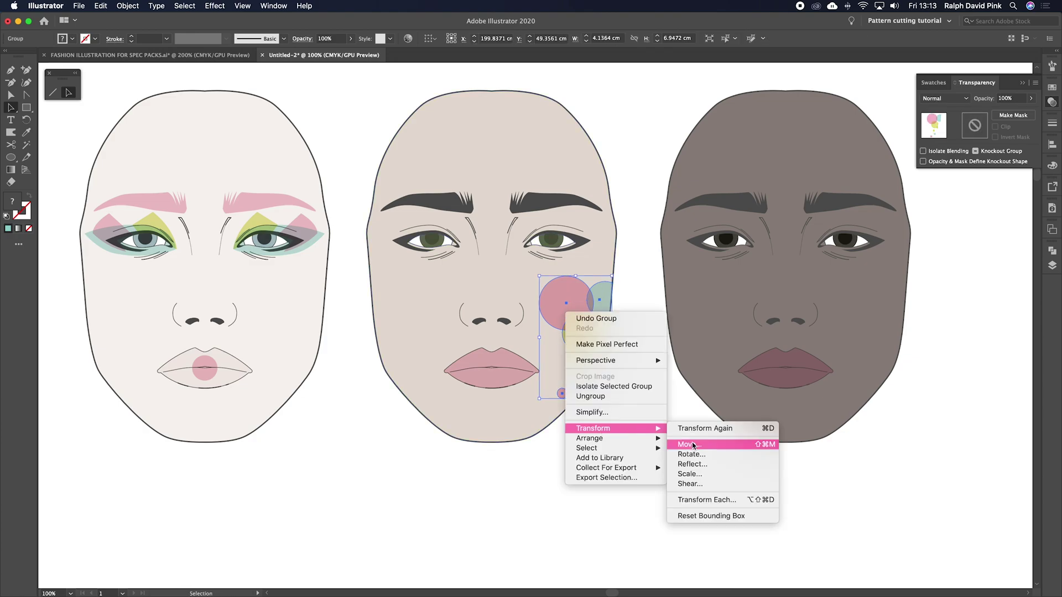
{"action": "left_click", "coordinate": [689, 465]}
{"action": "left_click", "coordinate": [555, 303]}
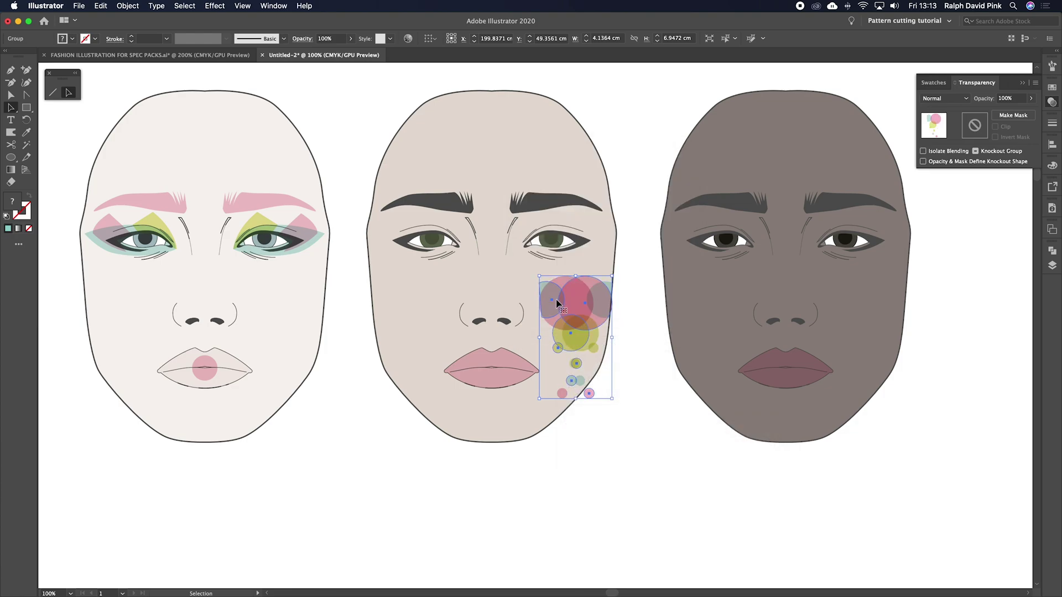
{"action": "left_click_drag", "start_coordinate": [542, 304], "coordinate": [376, 311]}
{"action": "left_click", "coordinate": [629, 346]}
Step: Copy the pink and yellow-green eyeshadow shapes of both eyes from the light face onto the middle face's eyes
{"action": "left_click_drag", "start_coordinate": [625, 403], "coordinate": [674, 416]}
{"action": "left_click", "coordinate": [321, 237]}
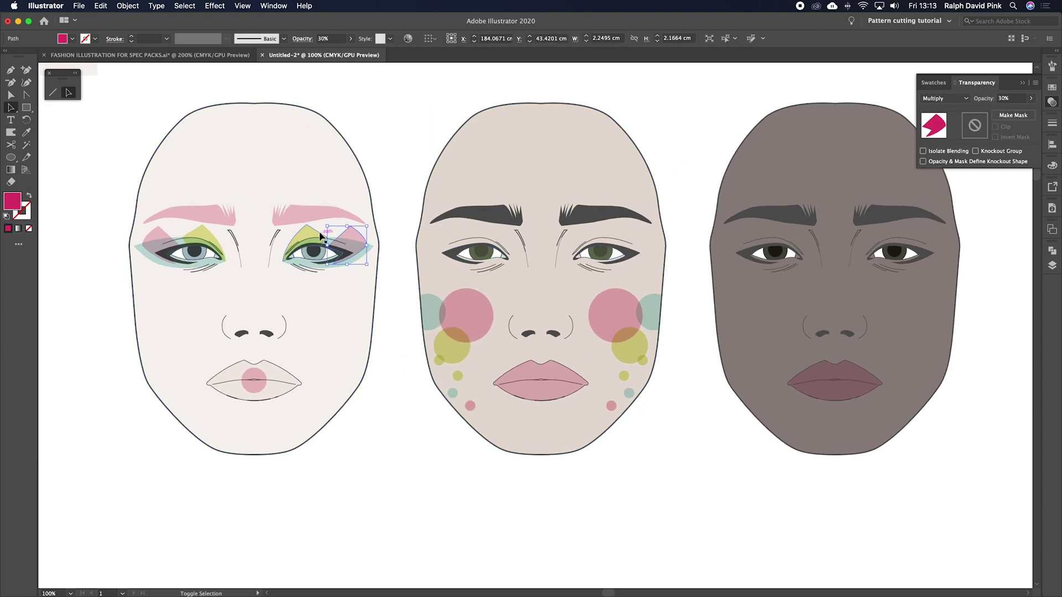
{"action": "left_click", "coordinate": [200, 232], "text": "shift"}
{"action": "left_click_drag", "start_coordinate": [149, 234], "coordinate": [440, 238]}
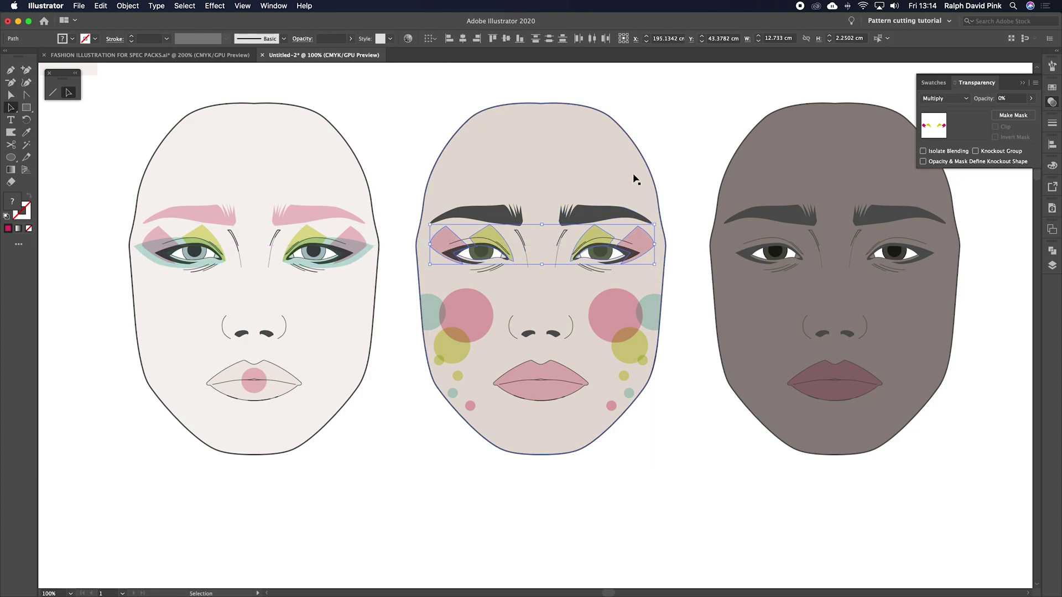
{"action": "left_click", "coordinate": [666, 237]}
Step: Draw a magenta circle about 3.65 cm across on the dark face's cheek
{"action": "left_click_drag", "start_coordinate": [661, 326], "coordinate": [609, 336]}
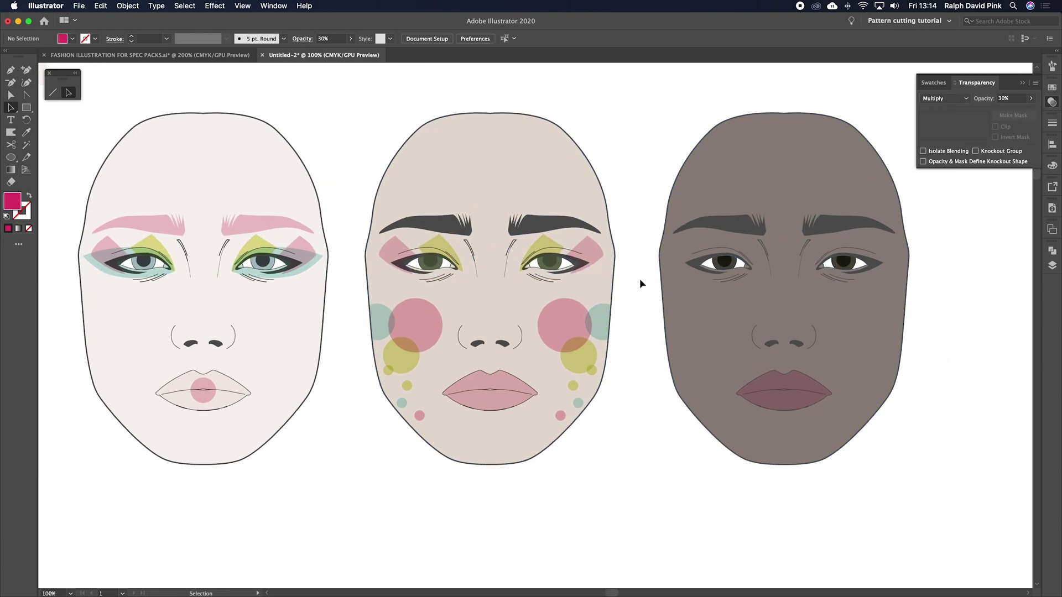
{"action": "scroll", "coordinate": [642, 283], "scroll_direction": "right", "scroll_amount": 5}
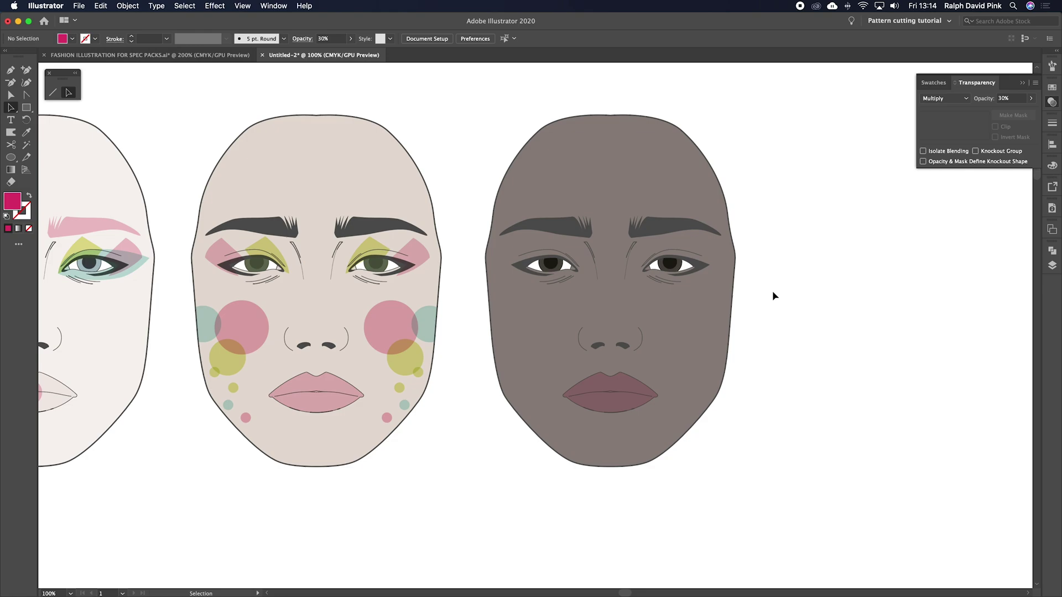
{"action": "left_click", "coordinate": [10, 157]}
{"action": "left_click_drag", "start_coordinate": [689, 324], "coordinate": [721, 356]}
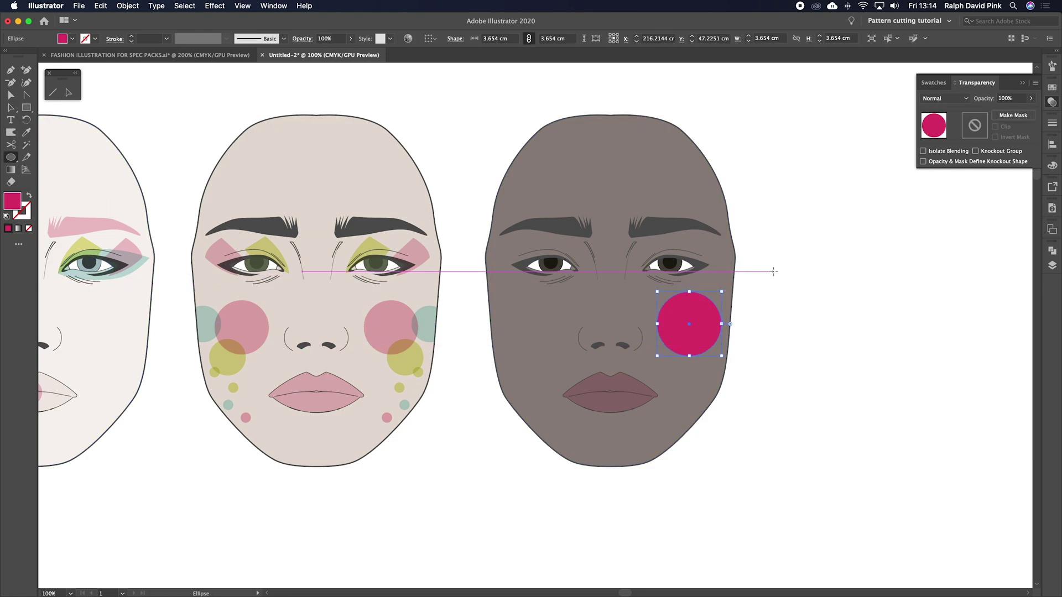
{"action": "key", "text": "super+plus"}
{"action": "left_click_drag", "start_coordinate": [704, 287], "coordinate": [765, 314]}
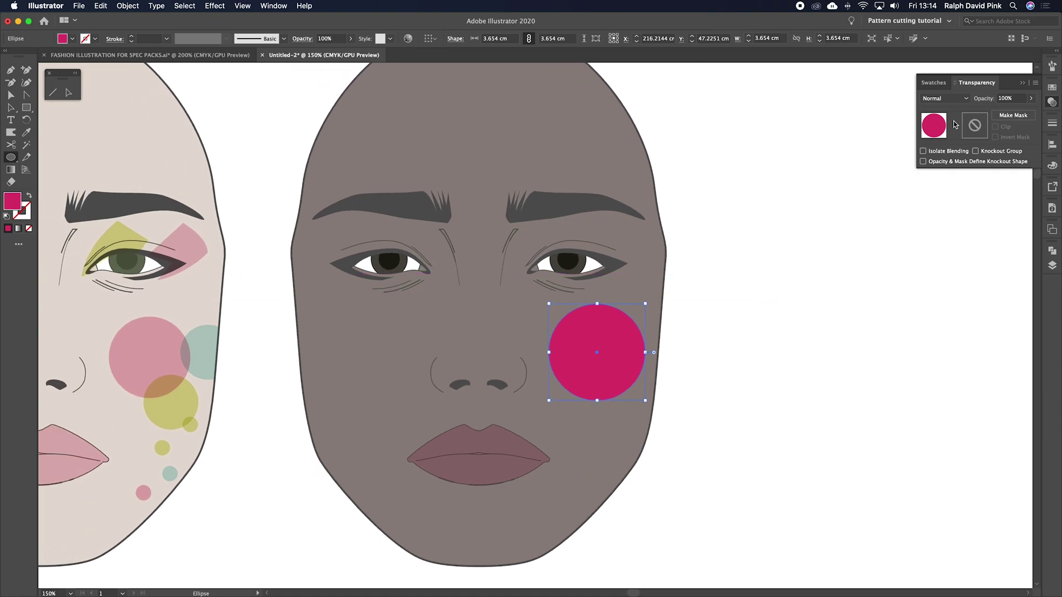
Step: Set the magenta circle on the dark face's cheek to Multiply blending at 50% opacity
{"action": "left_click", "coordinate": [968, 99]}
{"action": "type", "text": "50"}
{"action": "left_click", "coordinate": [965, 99]}
{"action": "left_click", "coordinate": [952, 134]}
{"action": "key", "text": "a"}
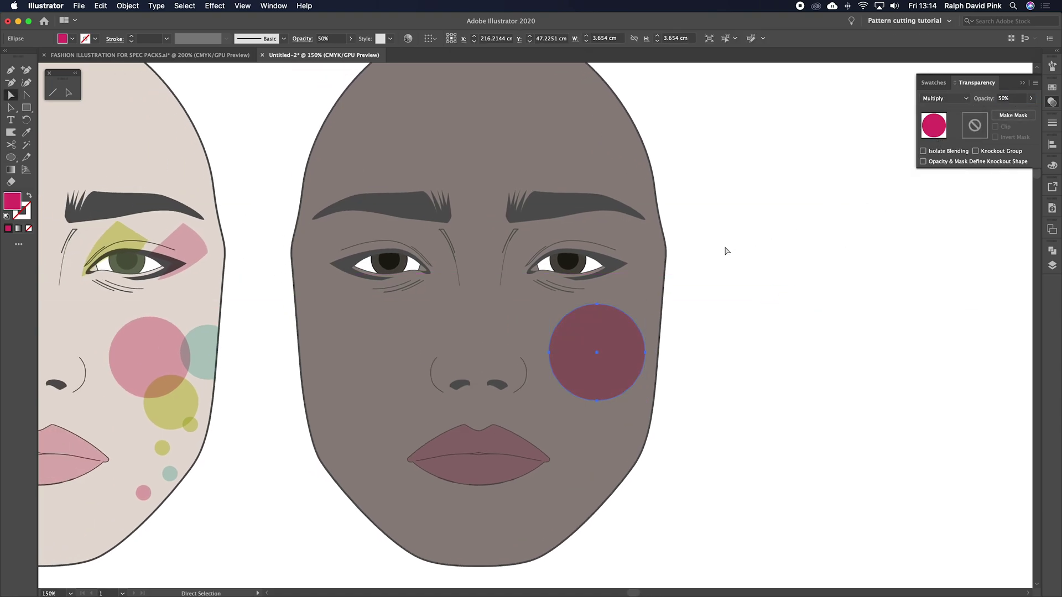
Step: Try a white-to-black linear gradient fill on the dark face's cheek circle
{"action": "scroll", "coordinate": [731, 271], "scroll_direction": "left", "scroll_amount": 2}
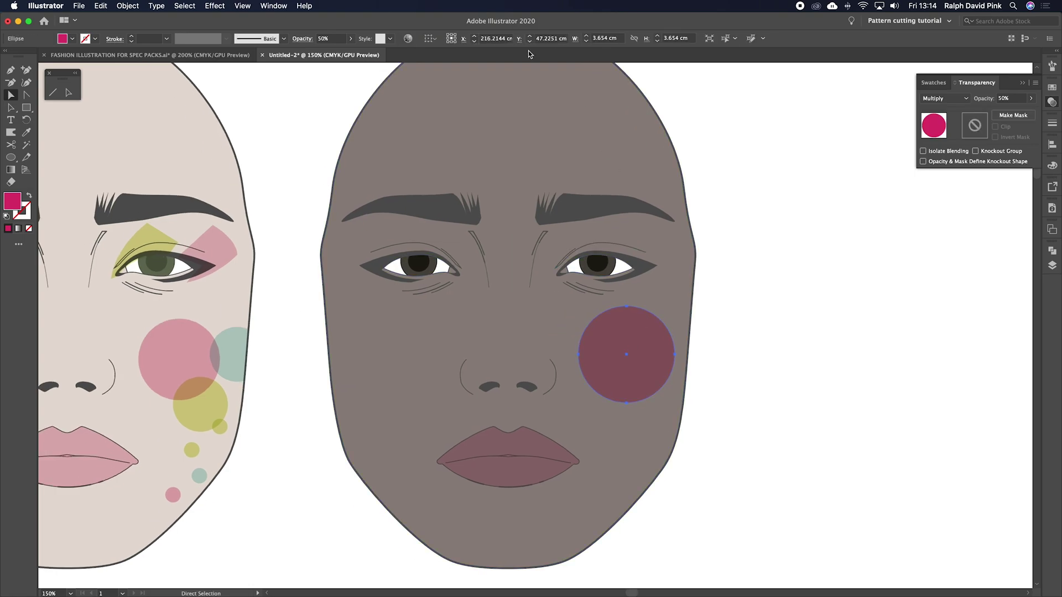
{"action": "left_click", "coordinate": [215, 6]}
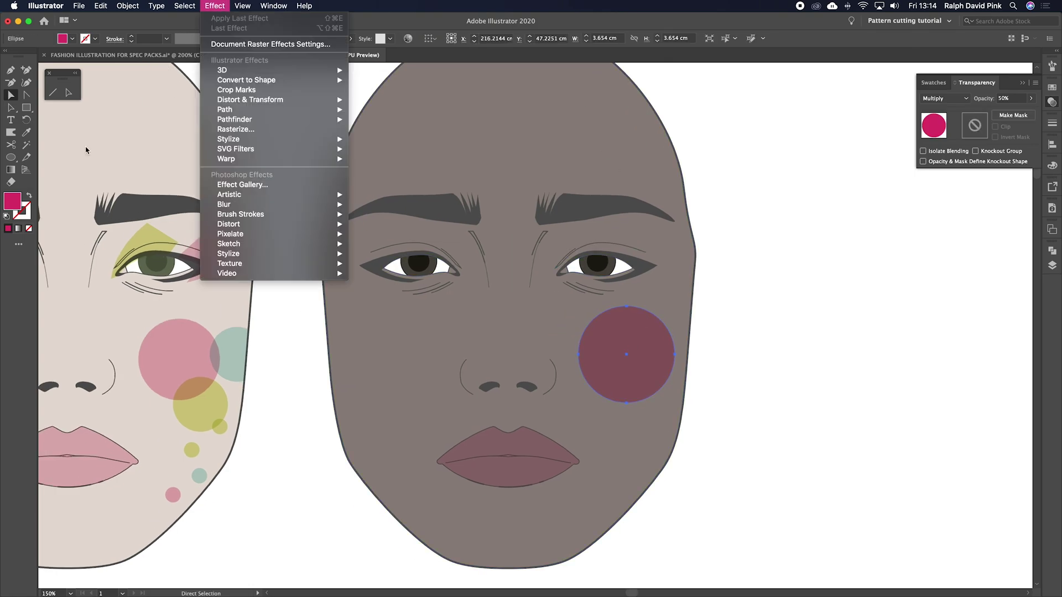
{"action": "left_click", "coordinate": [10, 170]}
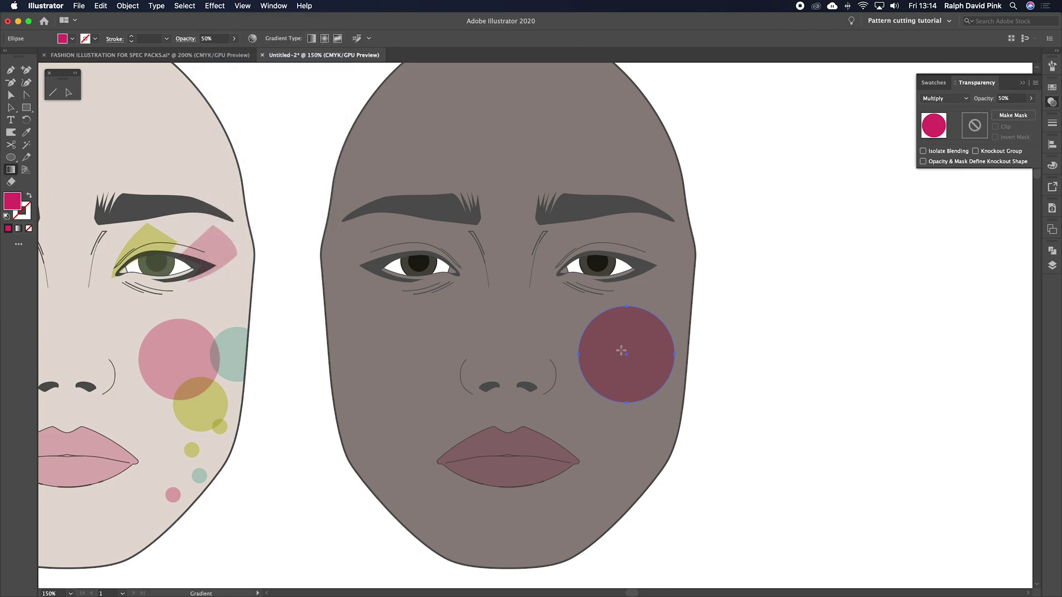
{"action": "left_click", "coordinate": [632, 336]}
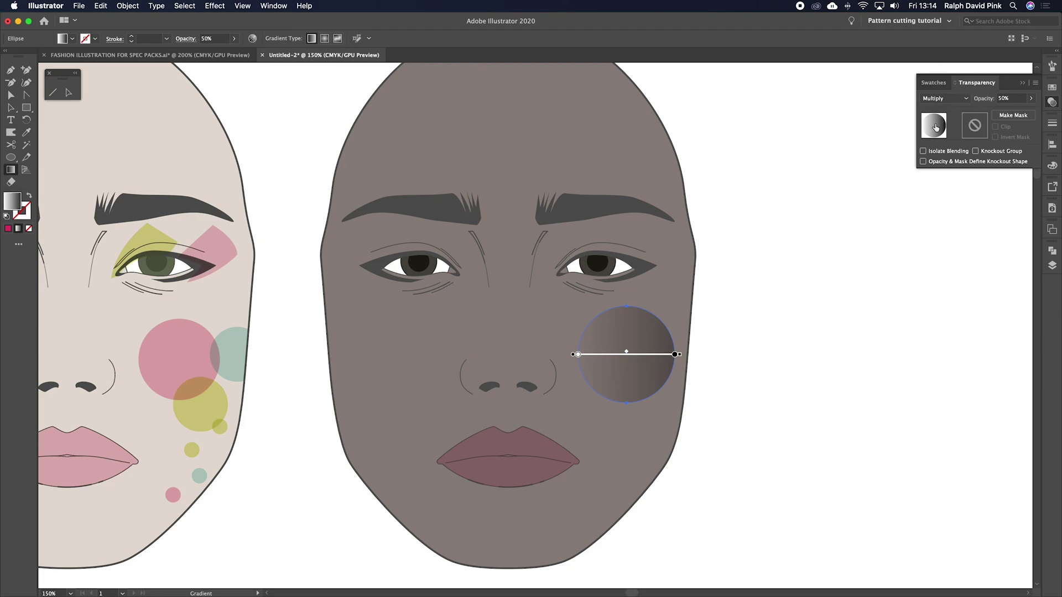
{"action": "double_click", "coordinate": [12, 171]}
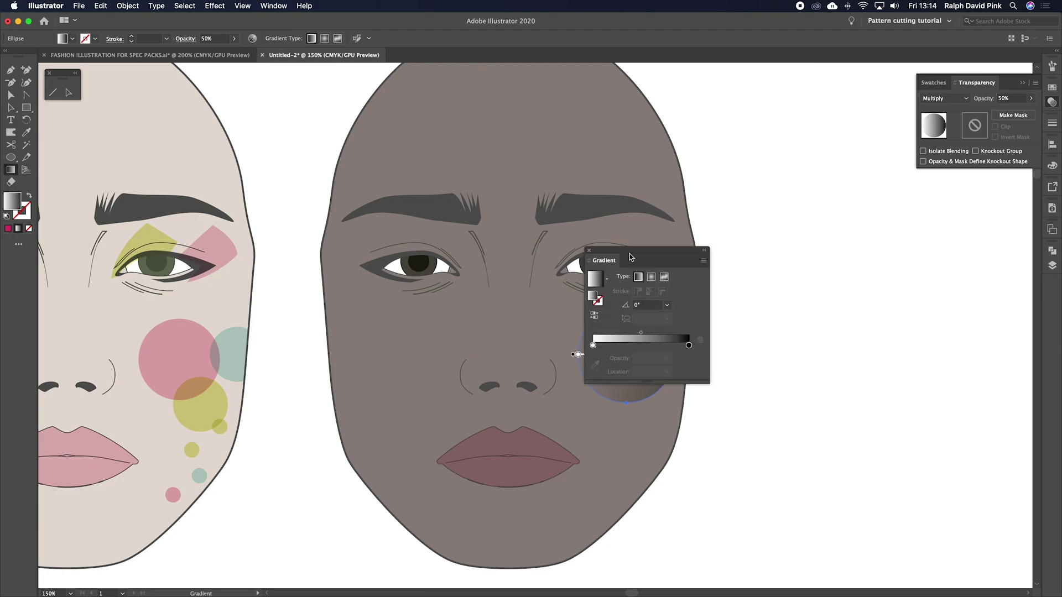
{"action": "left_click_drag", "start_coordinate": [629, 255], "coordinate": [787, 237]}
{"action": "left_click", "coordinate": [743, 233]}
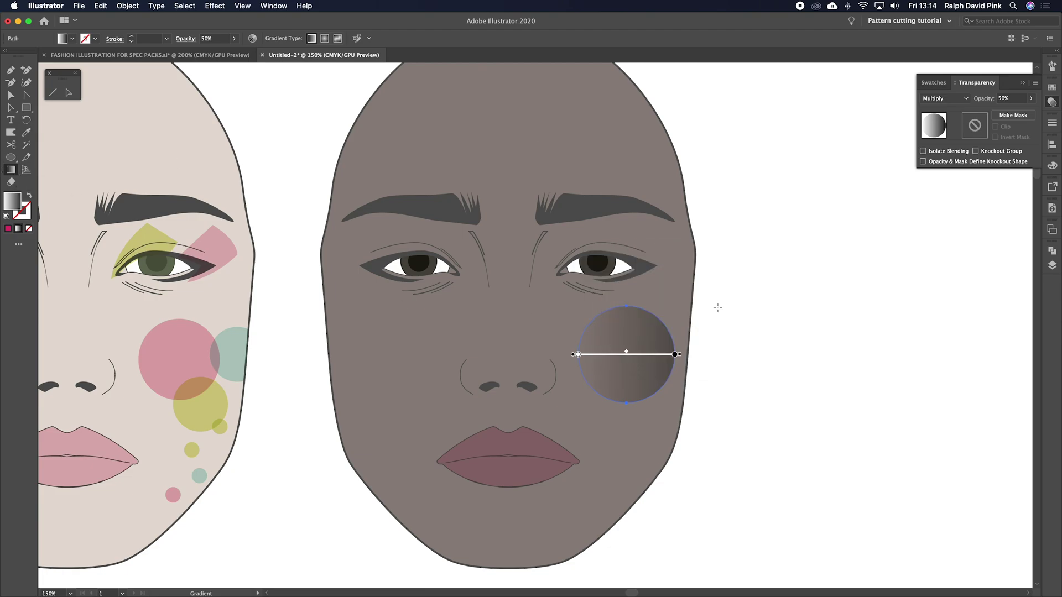
Step: Replace the dark face's cheek circle with a new gradient-filled circle about 4.12 cm across
{"action": "key", "text": "v"}
{"action": "key", "text": "Delete"}
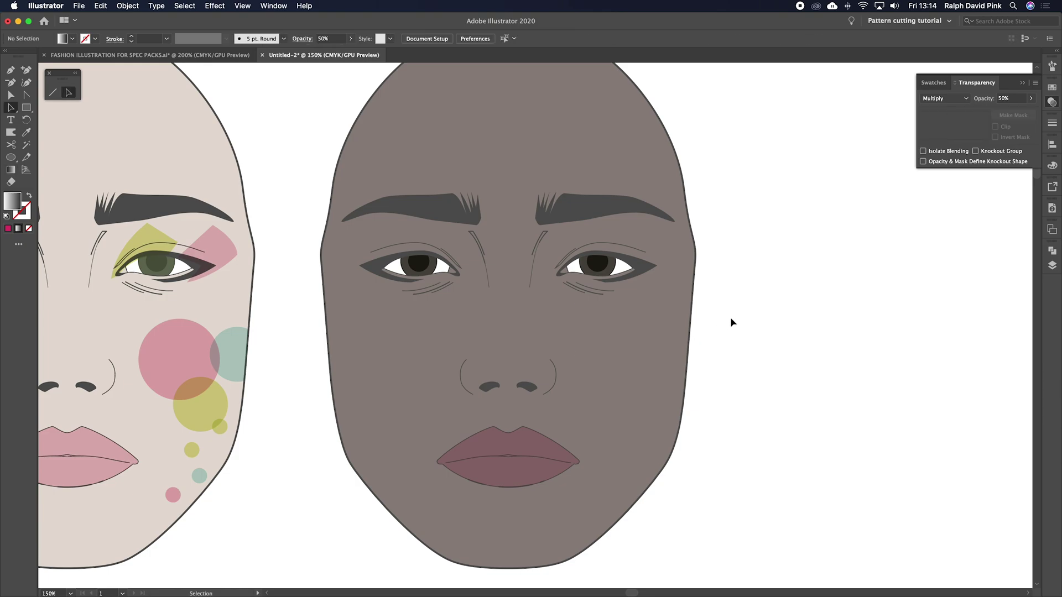
{"action": "left_click", "coordinate": [10, 157]}
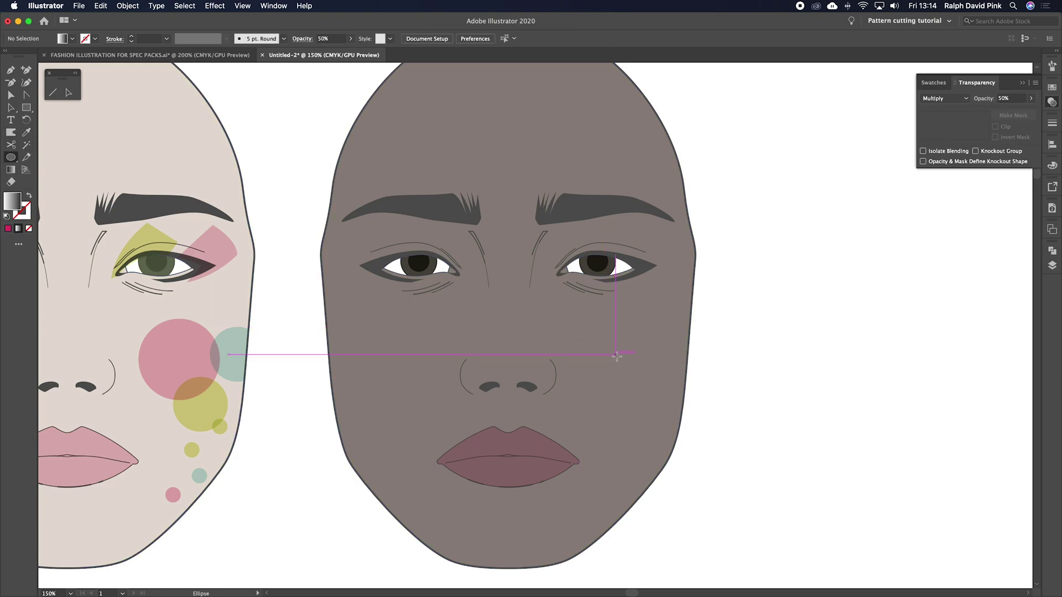
{"action": "left_click_drag", "start_coordinate": [617, 357], "coordinate": [668, 413]}
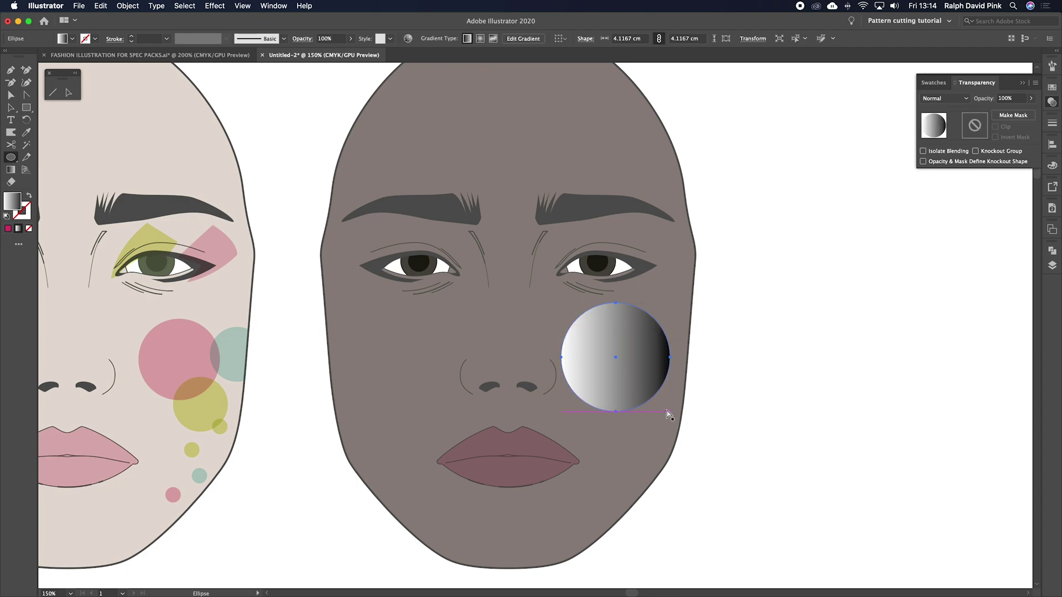
{"action": "key", "text": "v"}
{"action": "left_click_drag", "start_coordinate": [620, 346], "coordinate": [625, 363]}
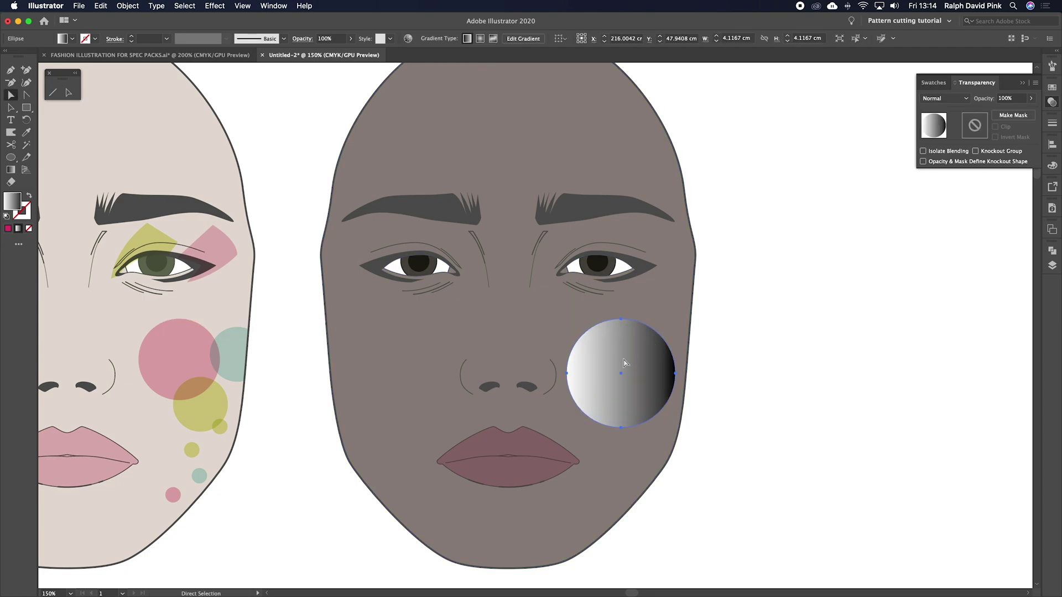
{"action": "double_click", "coordinate": [12, 203]}
{"action": "left_click_drag", "start_coordinate": [518, 255], "coordinate": [846, 244]}
{"action": "left_click", "coordinate": [965, 291]}
Step: Recolour the cheek circle's linear gradient with an orange start stop and a magenta end stop
{"action": "double_click", "coordinate": [11, 172]}
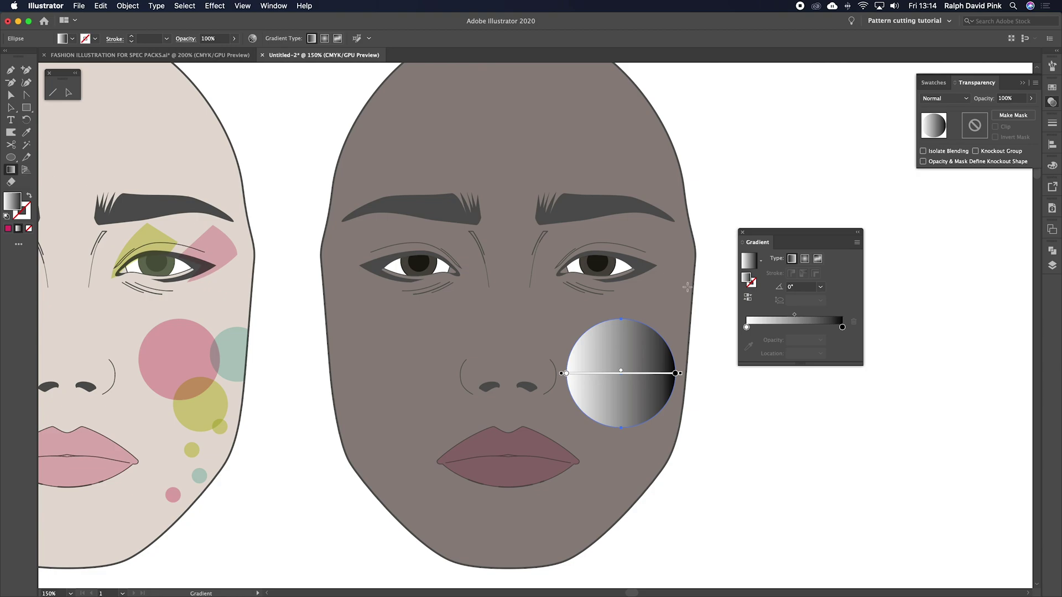
{"action": "double_click", "coordinate": [747, 327]}
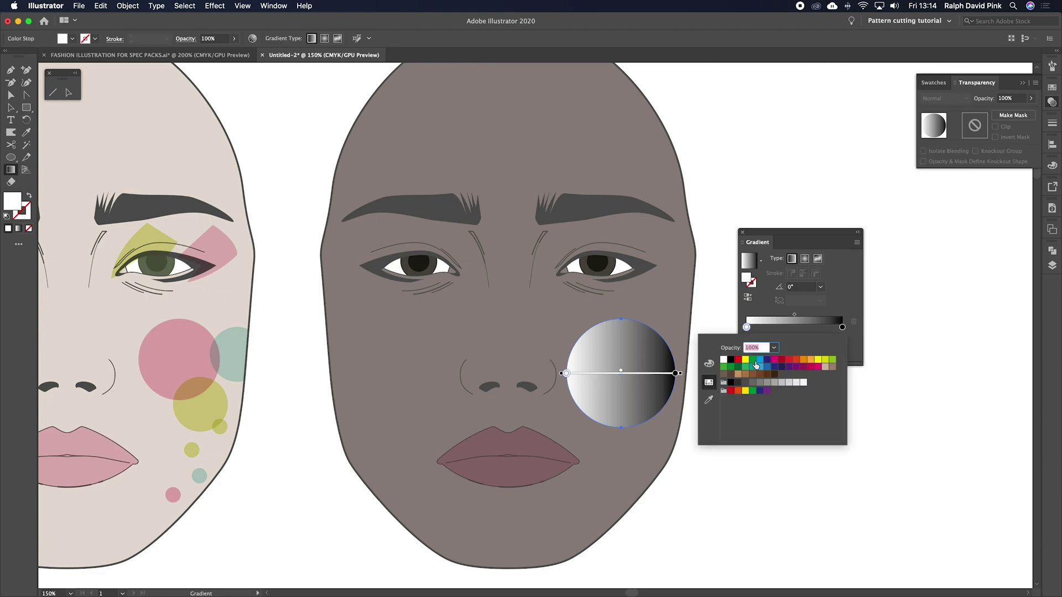
{"action": "left_click", "coordinate": [808, 364]}
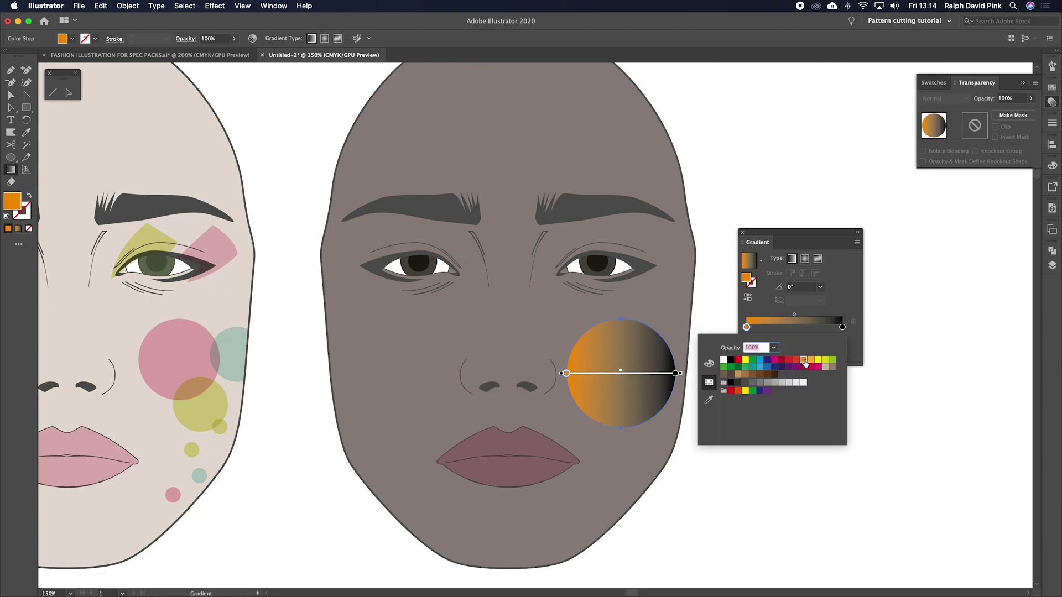
{"action": "left_click", "coordinate": [843, 328]}
{"action": "double_click", "coordinate": [842, 328]}
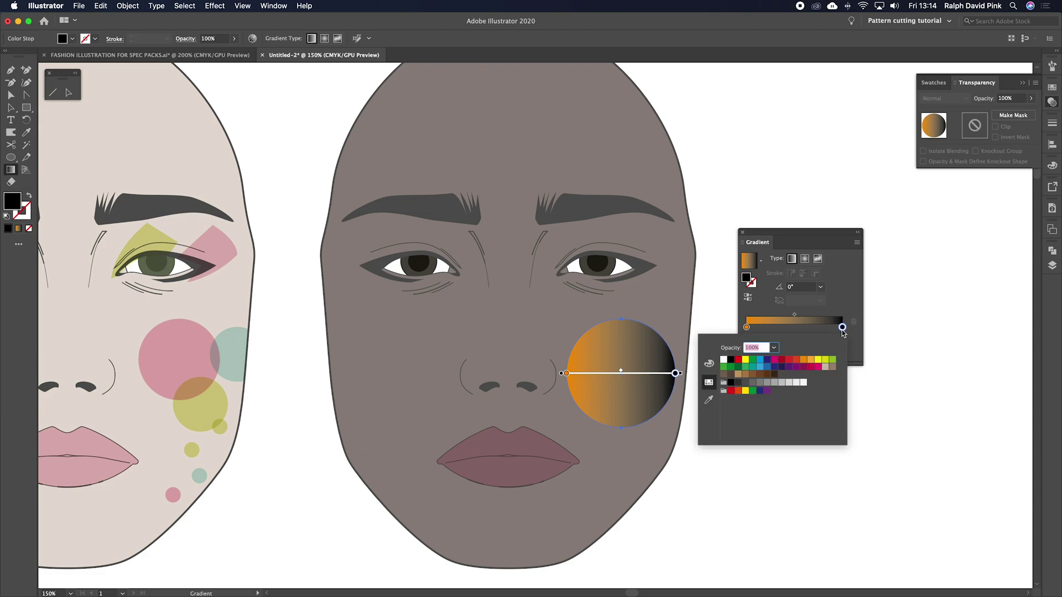
{"action": "left_click", "coordinate": [775, 360]}
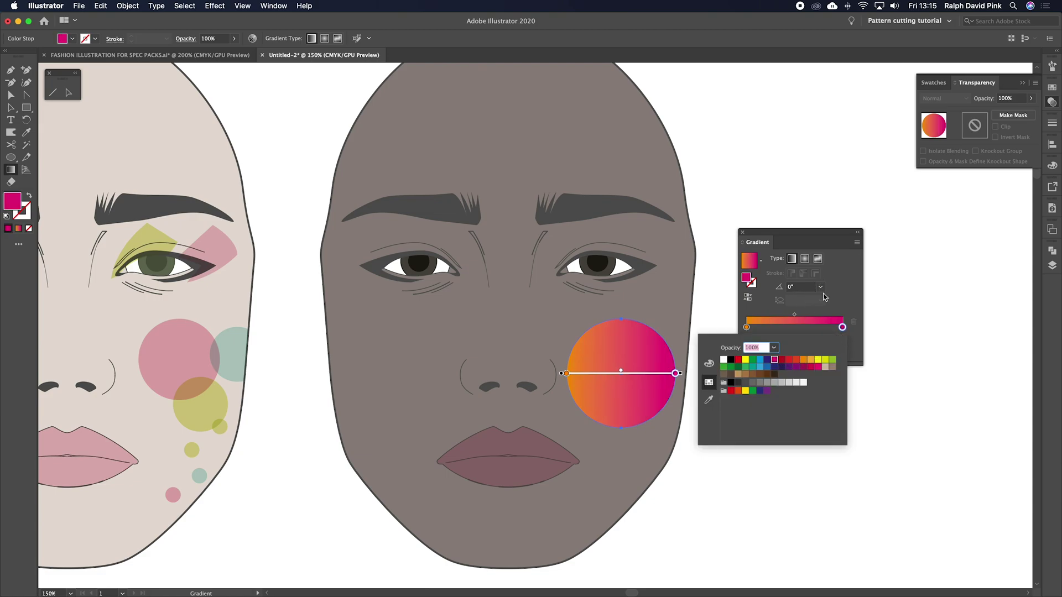
Step: Shift the orange-to-magenta gradient's midpoint to about 63% and set its angle to 150°
{"action": "left_click", "coordinate": [846, 286]}
{"action": "mouse_move", "coordinate": [795, 318]}
{"action": "left_mouse_down"}
{"action": "mouse_move", "coordinate": [766, 319]}
{"action": "mouse_move", "coordinate": [806, 316]}
{"action": "left_mouse_up"}
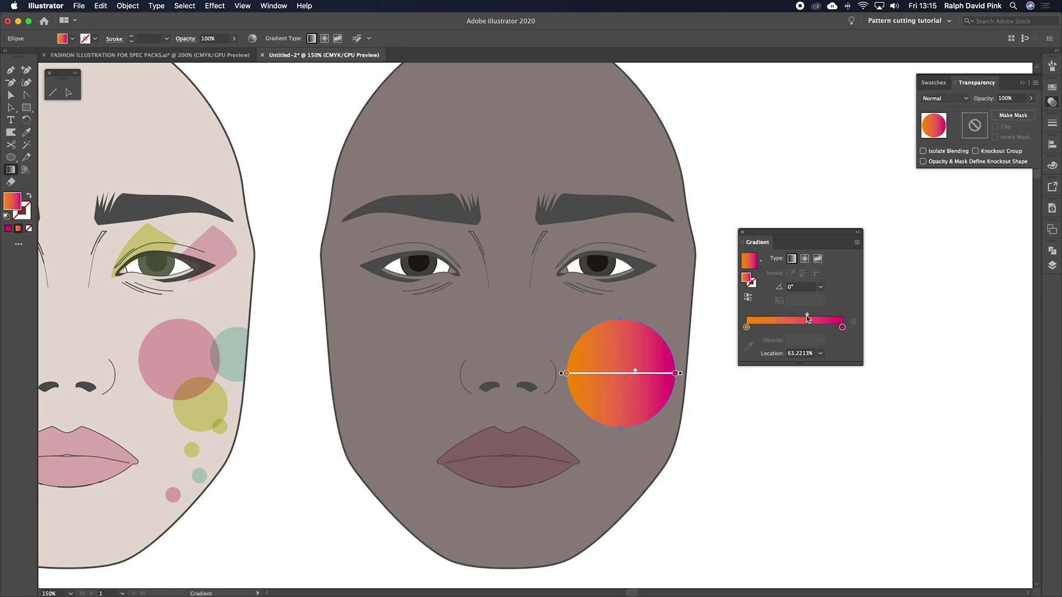
{"action": "left_click", "coordinate": [821, 287]}
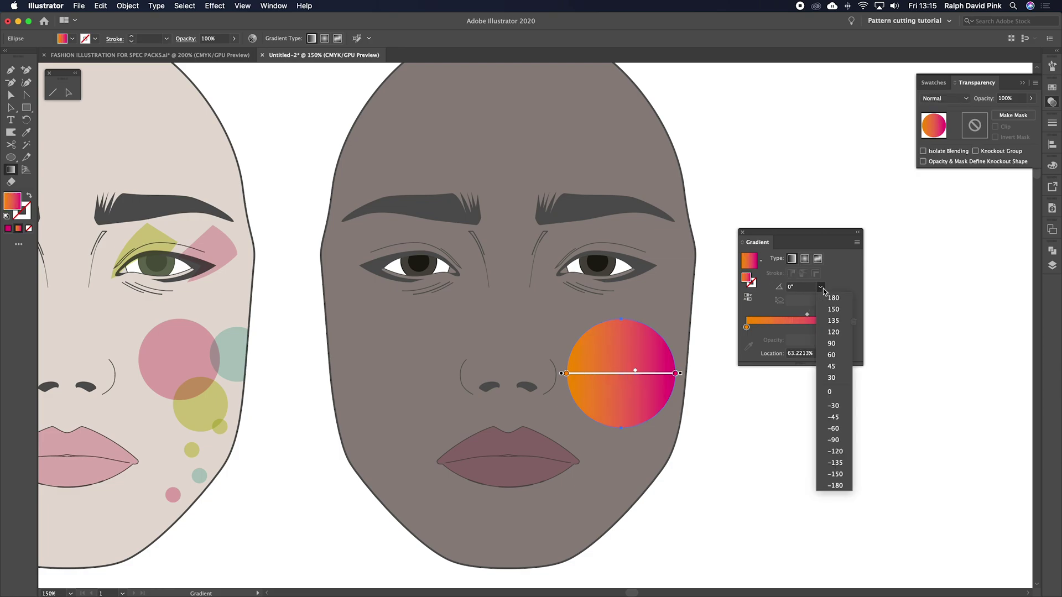
{"action": "left_click", "coordinate": [834, 311]}
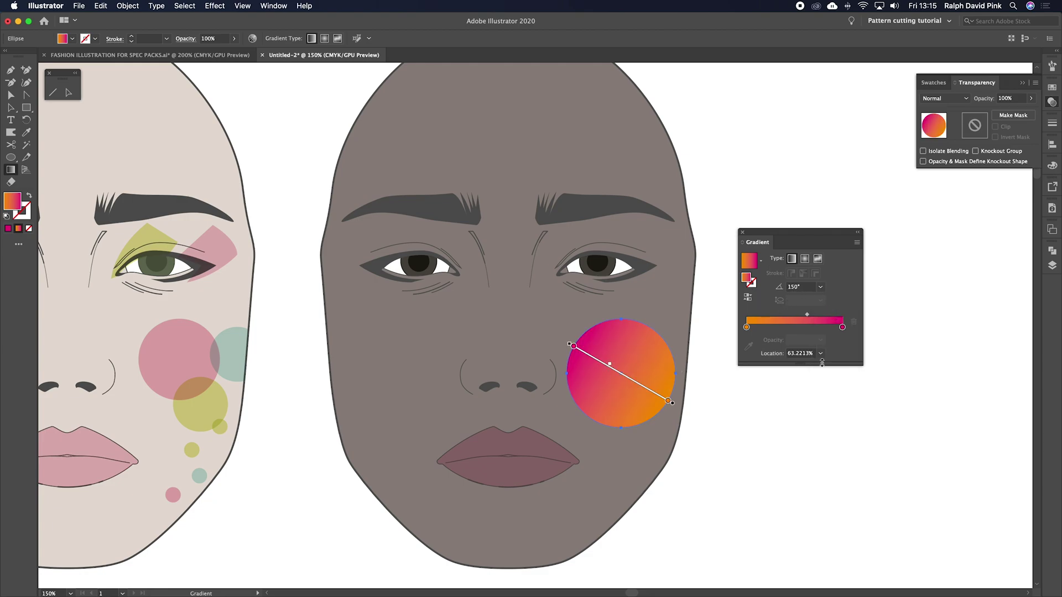
Step: Enlarge the gradient slider display and set the gradient's midpoint location to 30%
{"action": "left_click_drag", "start_coordinate": [822, 362], "coordinate": [822, 408]}
{"action": "left_click", "coordinate": [821, 398]}
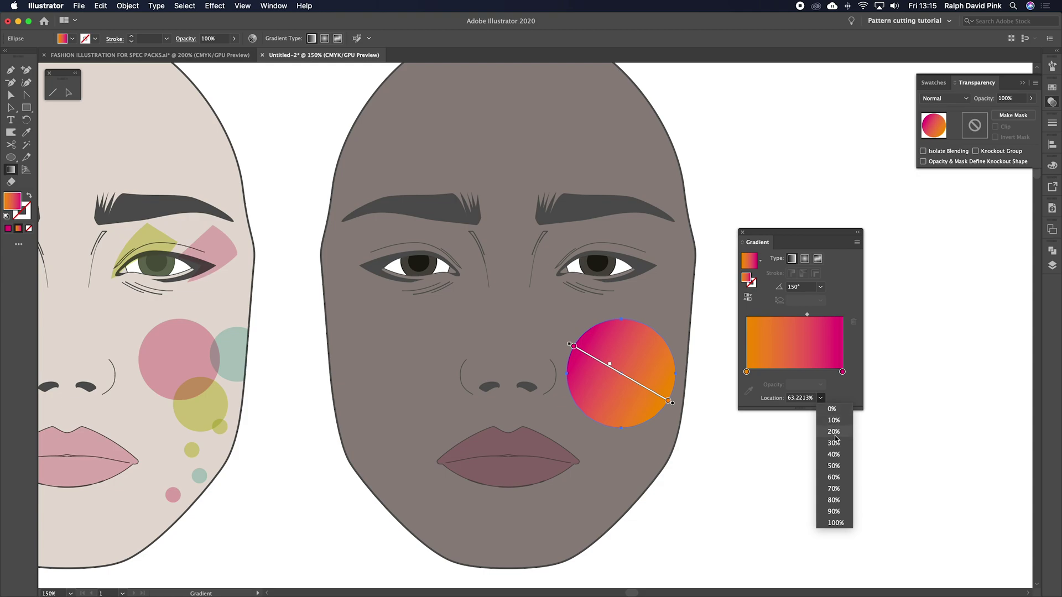
{"action": "left_click", "coordinate": [833, 443]}
{"action": "left_click", "coordinate": [822, 398]}
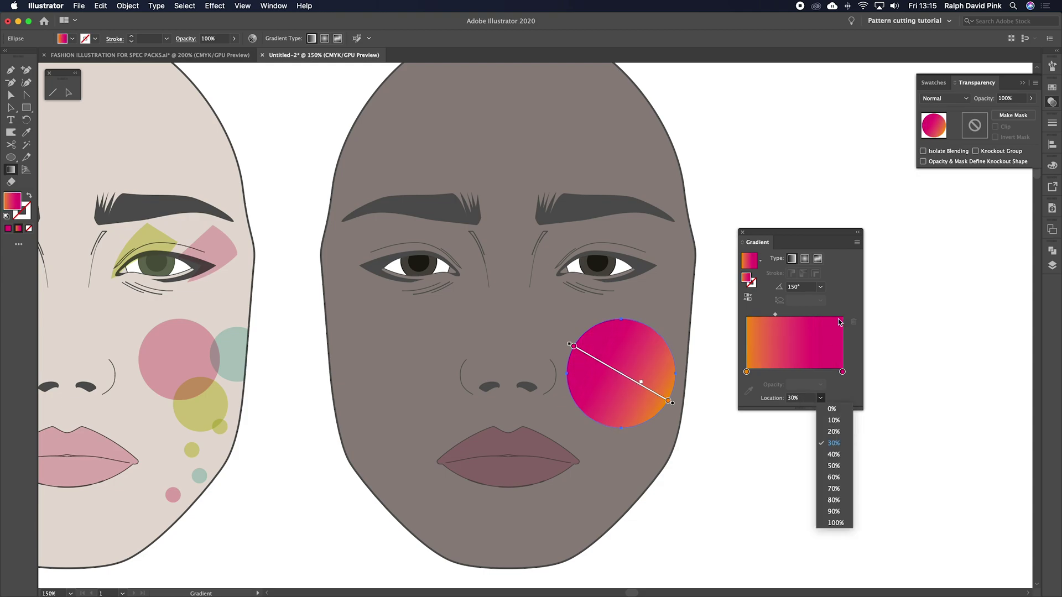
Step: Change the cheek circle's gradient to radial and move its midpoint to about 64%
{"action": "left_click", "coordinate": [805, 259]}
{"action": "left_click", "coordinate": [805, 259]}
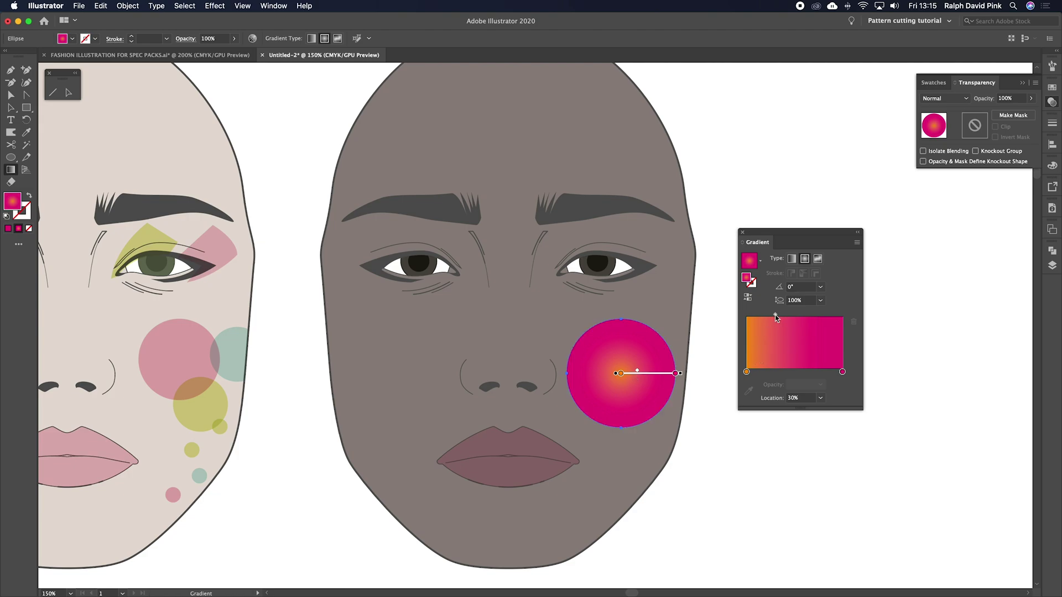
{"action": "left_click_drag", "start_coordinate": [775, 315], "coordinate": [808, 314]}
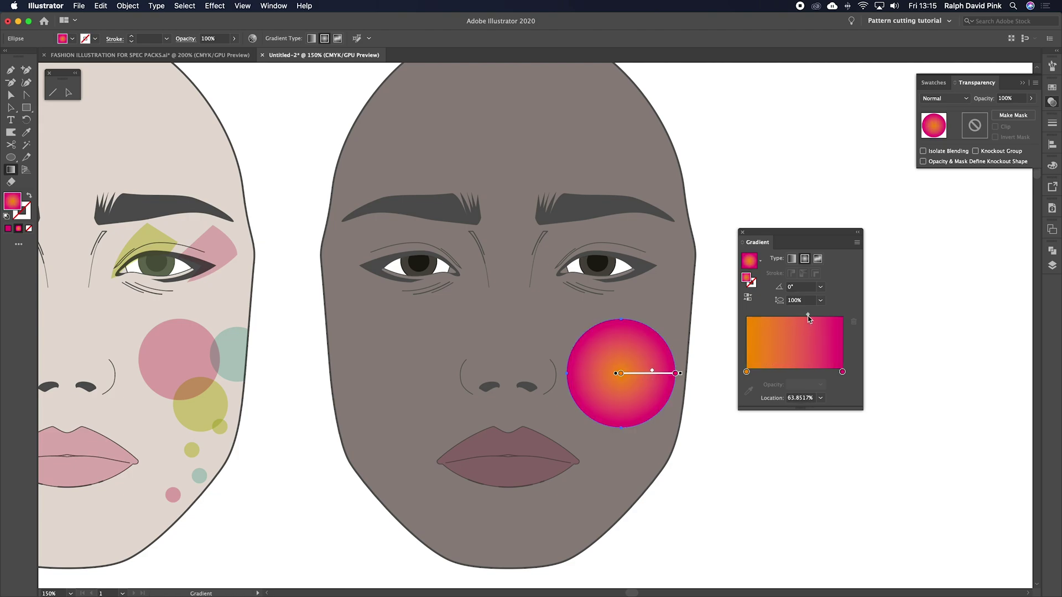
Step: Set the opacity of the radial gradient's outer magenta stop to 0% so the circle fades out at its edge
{"action": "double_click", "coordinate": [842, 372]}
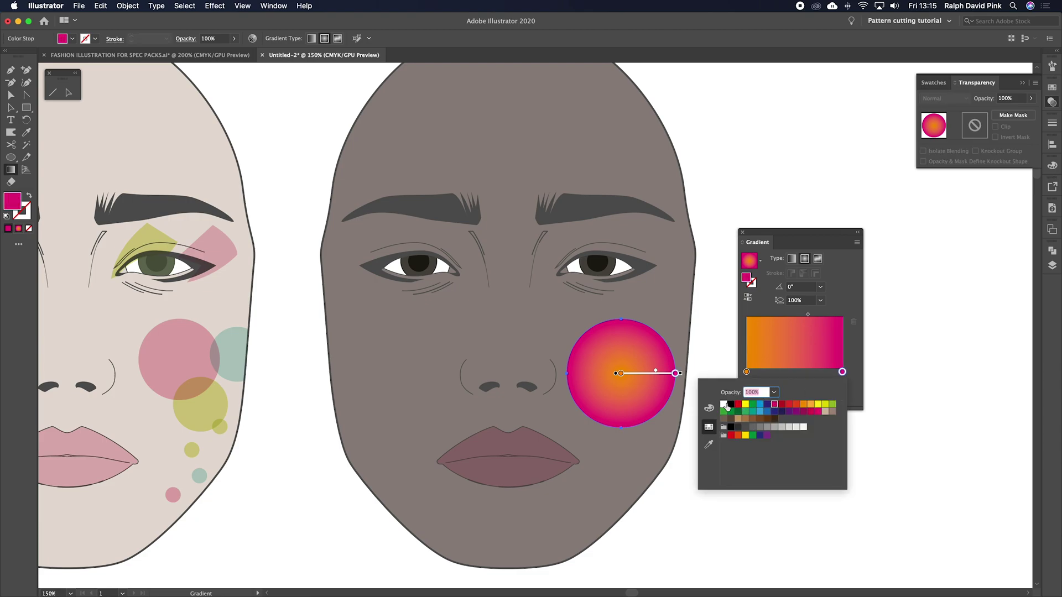
{"action": "left_click", "coordinate": [774, 393]}
{"action": "left_click", "coordinate": [781, 407]}
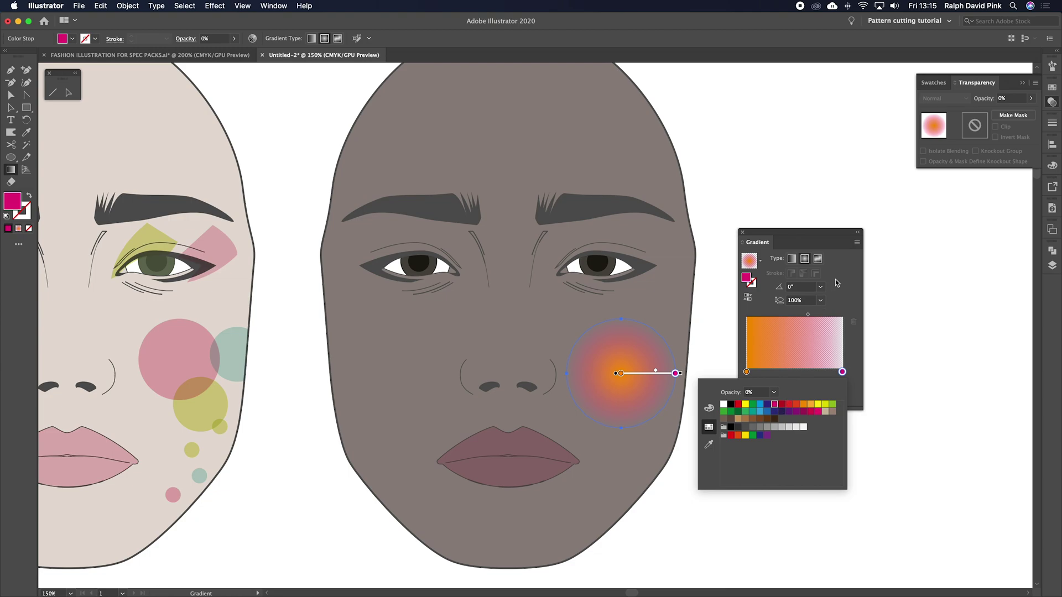
{"action": "left_click", "coordinate": [837, 312]}
Step: Recolour the radial gradient's centre stop magenta and nudge the midpoint slightly outward
{"action": "left_click", "coordinate": [747, 372]}
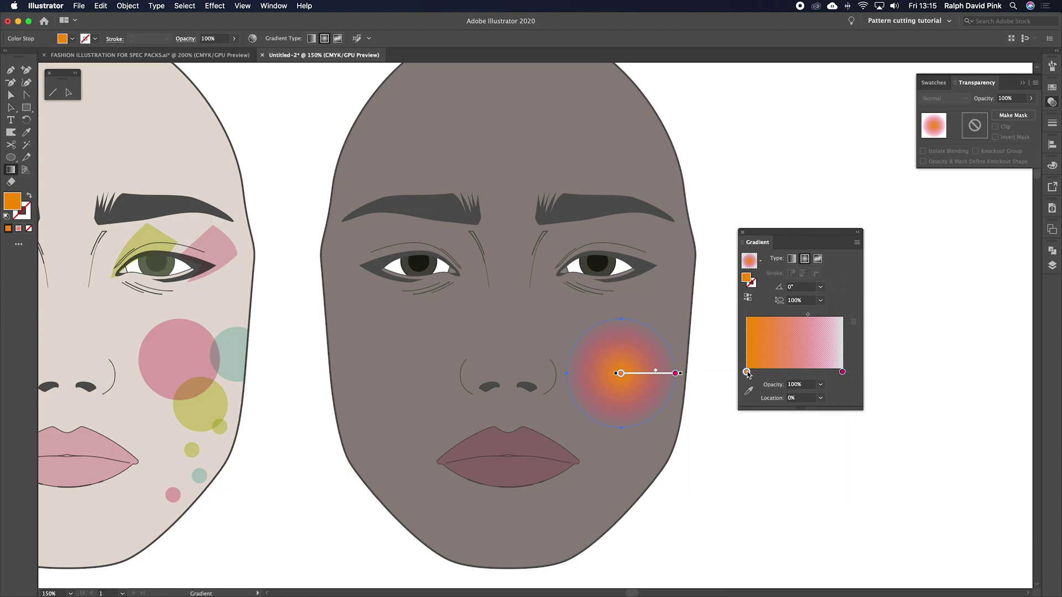
{"action": "double_click", "coordinate": [746, 372]}
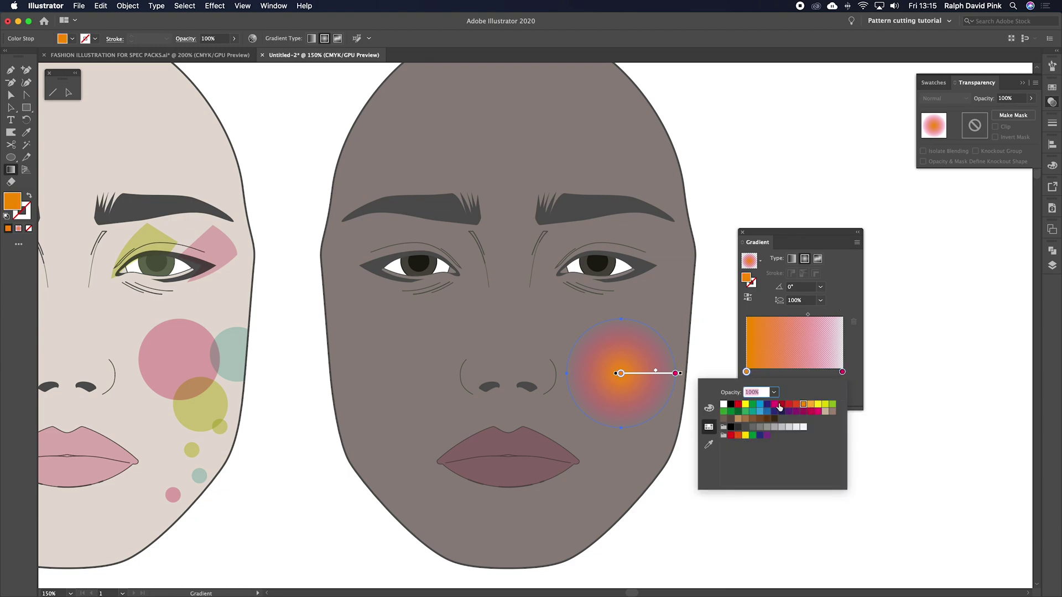
{"action": "left_click", "coordinate": [774, 405]}
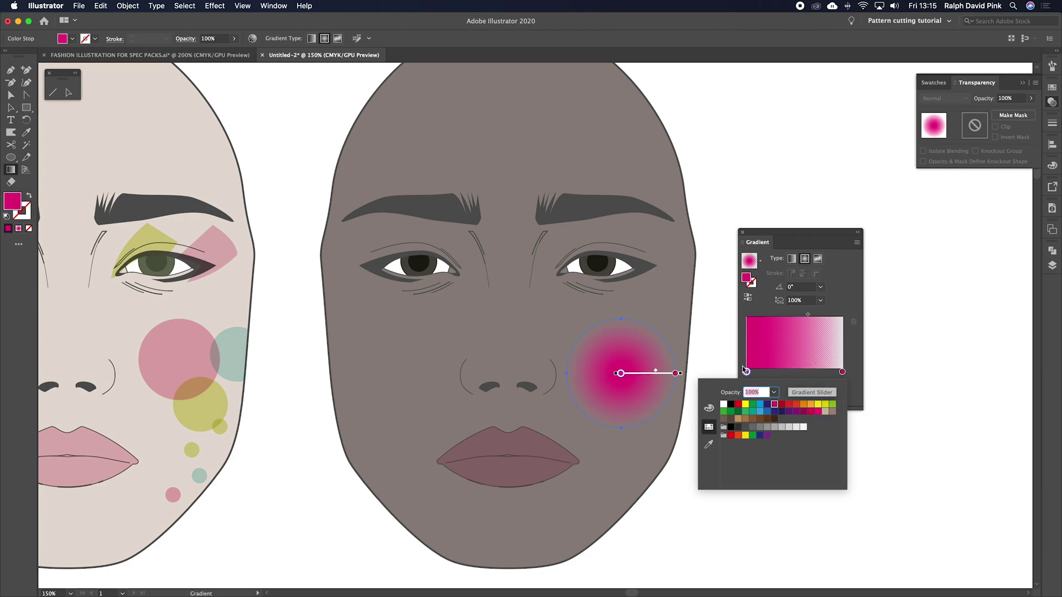
{"action": "left_click", "coordinate": [812, 375]}
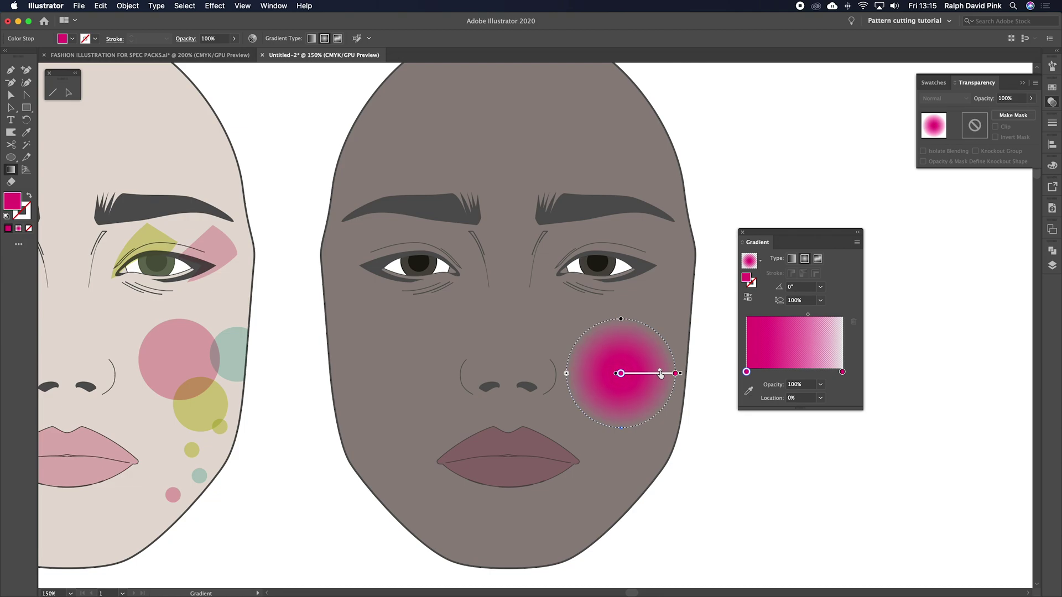
{"action": "left_click_drag", "start_coordinate": [656, 371], "coordinate": [660, 372]}
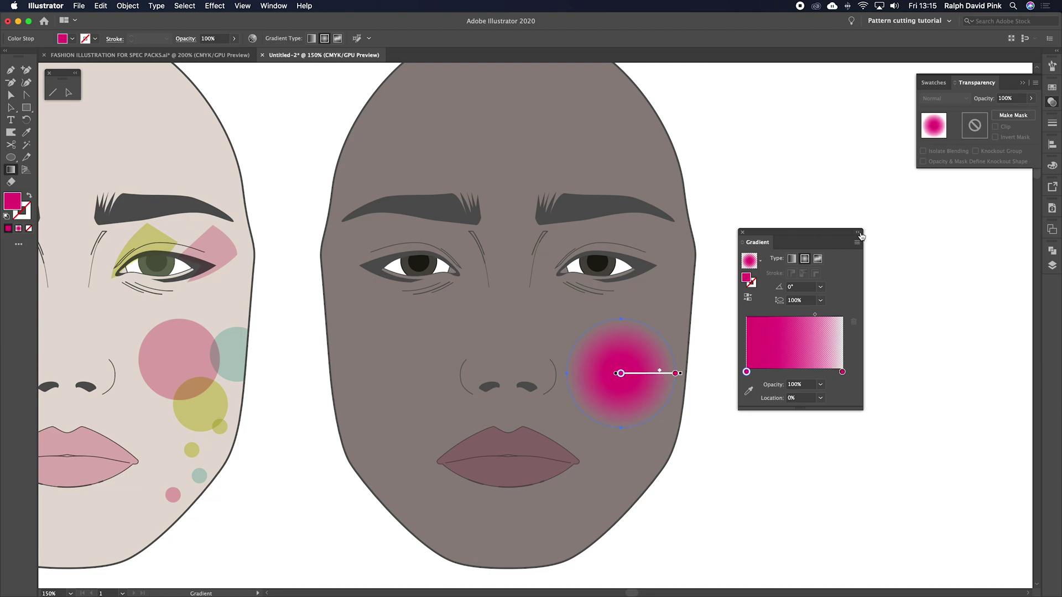
Step: Close the gradient settings and reduce the magenta centre stop's opacity to 51%
{"action": "left_click", "coordinate": [744, 235]}
{"action": "left_click", "coordinate": [1031, 98]}
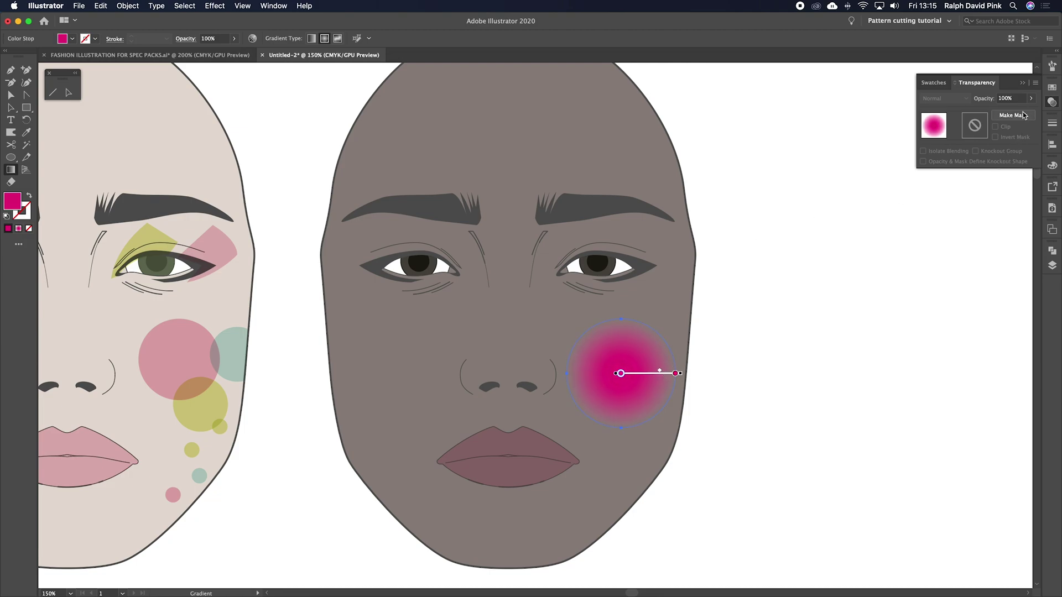
{"action": "mouse_move", "coordinate": [1027, 115]}
{"action": "left_mouse_down"}
{"action": "mouse_move", "coordinate": [999, 118]}
{"action": "mouse_move", "coordinate": [1012, 114]}
{"action": "left_mouse_up"}
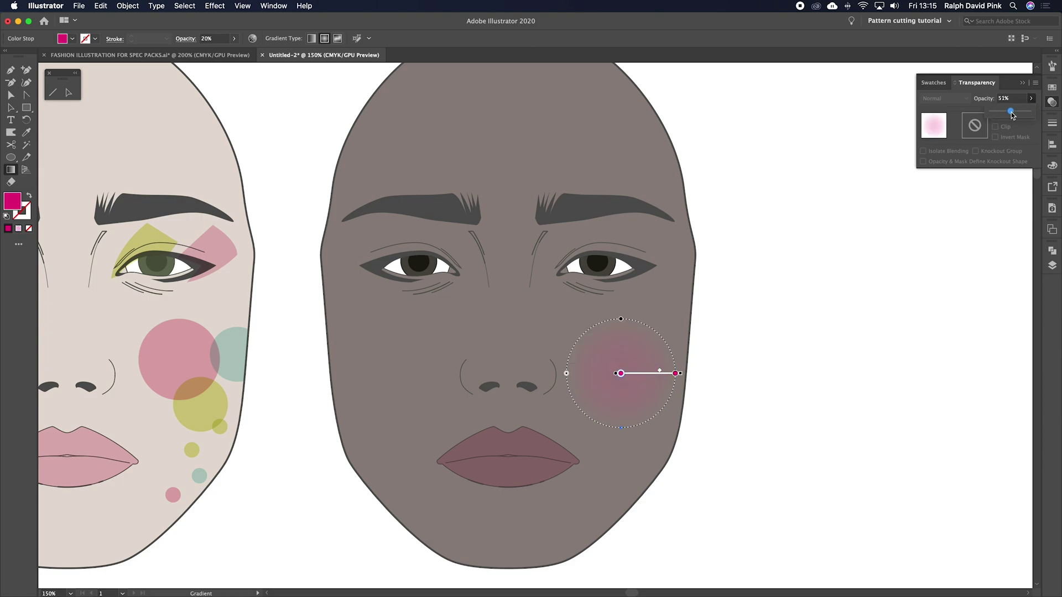
{"action": "left_click", "coordinate": [968, 104]}
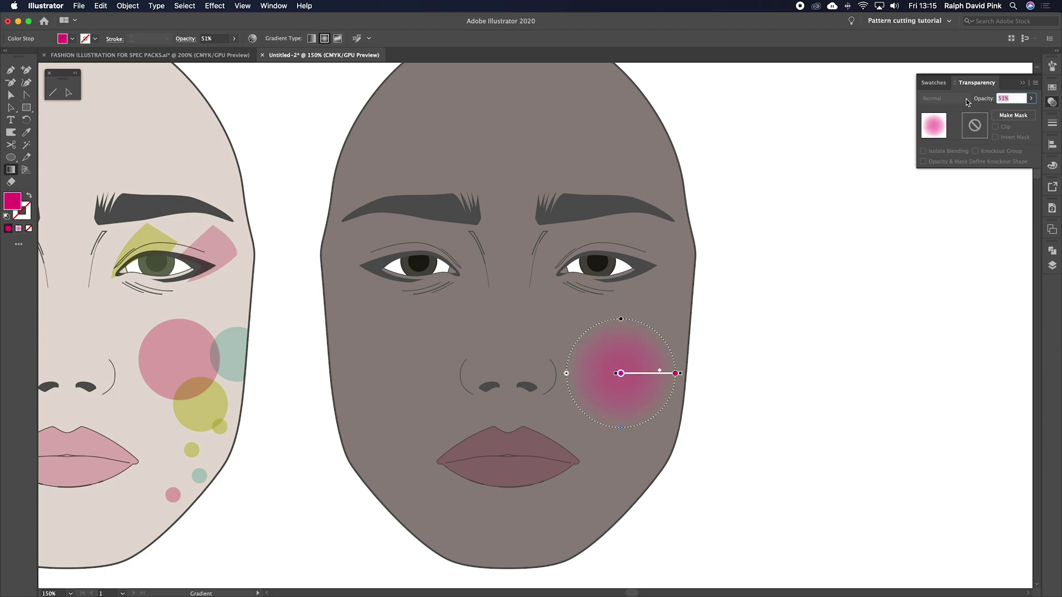
Step: Move the soft pink blush circle slightly lower on the dark face's cheek
{"action": "key", "text": "v"}
{"action": "left_click", "coordinate": [747, 333]}
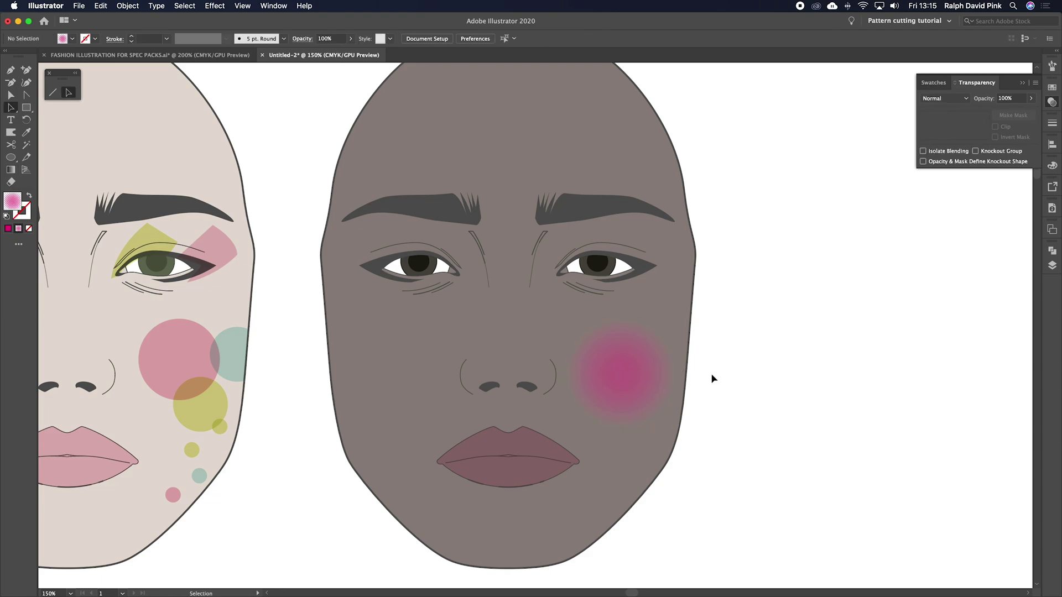
{"action": "left_click", "coordinate": [624, 380]}
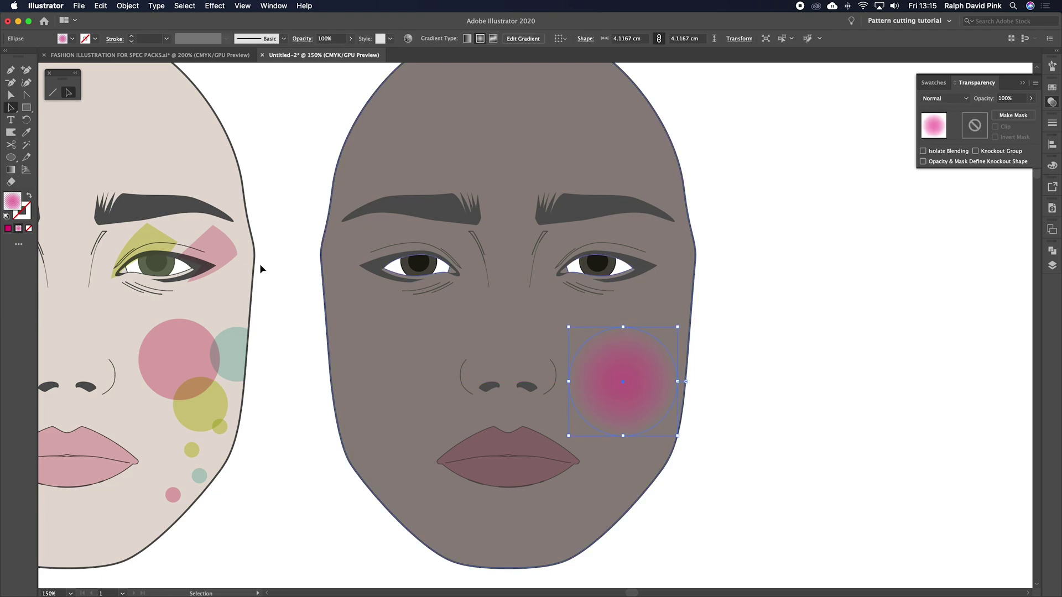
Step: Recolour the centre stop of the cheek circle's radial gradient from the magenta range to light teal
{"action": "left_click", "coordinate": [11, 170]}
{"action": "double_click", "coordinate": [748, 279]}
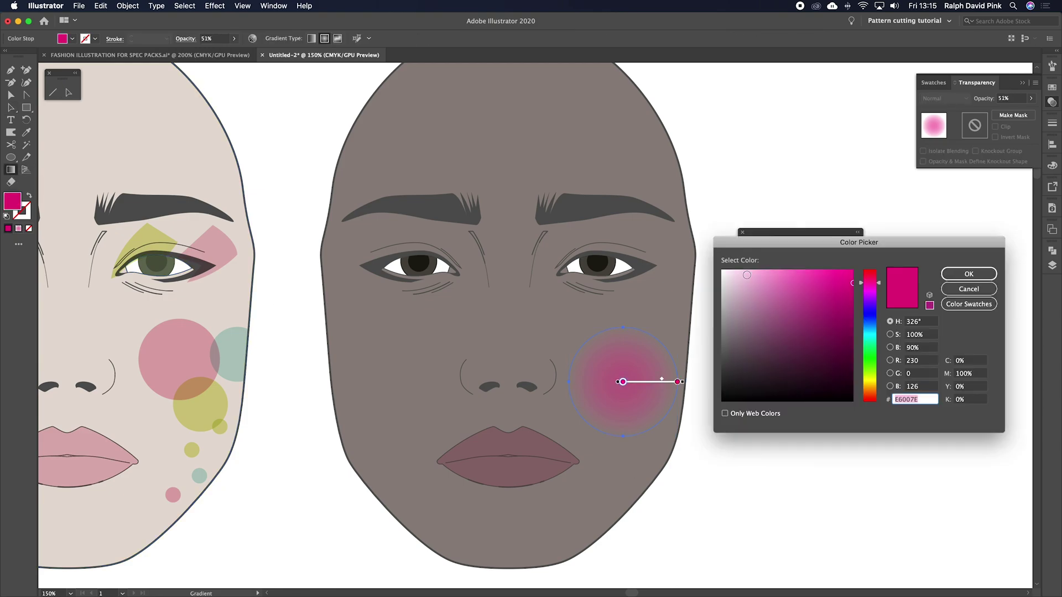
{"action": "left_click_drag", "start_coordinate": [874, 285], "coordinate": [875, 279]}
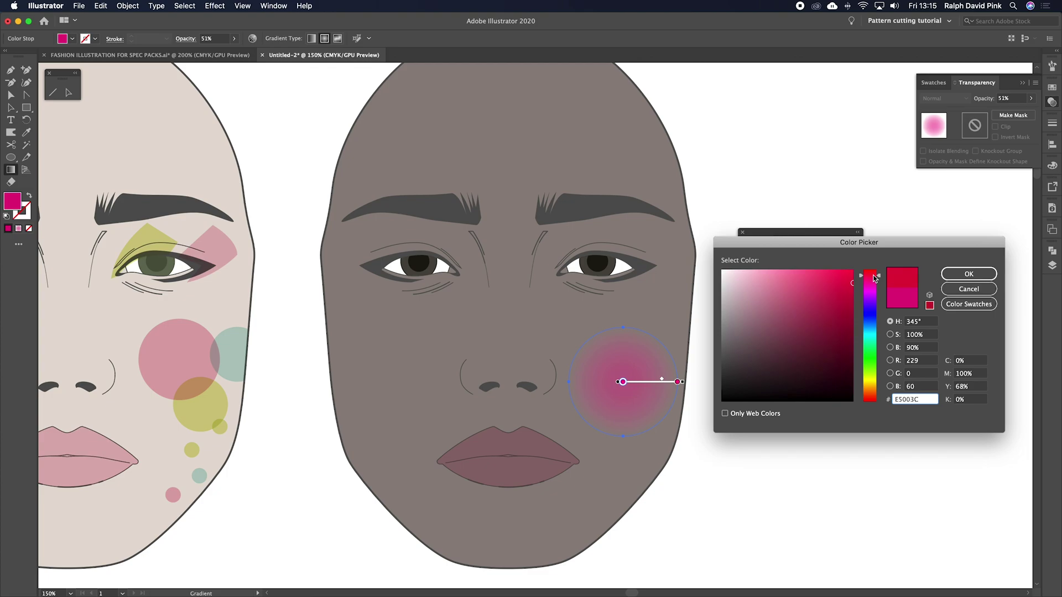
{"action": "left_click", "coordinate": [848, 278]}
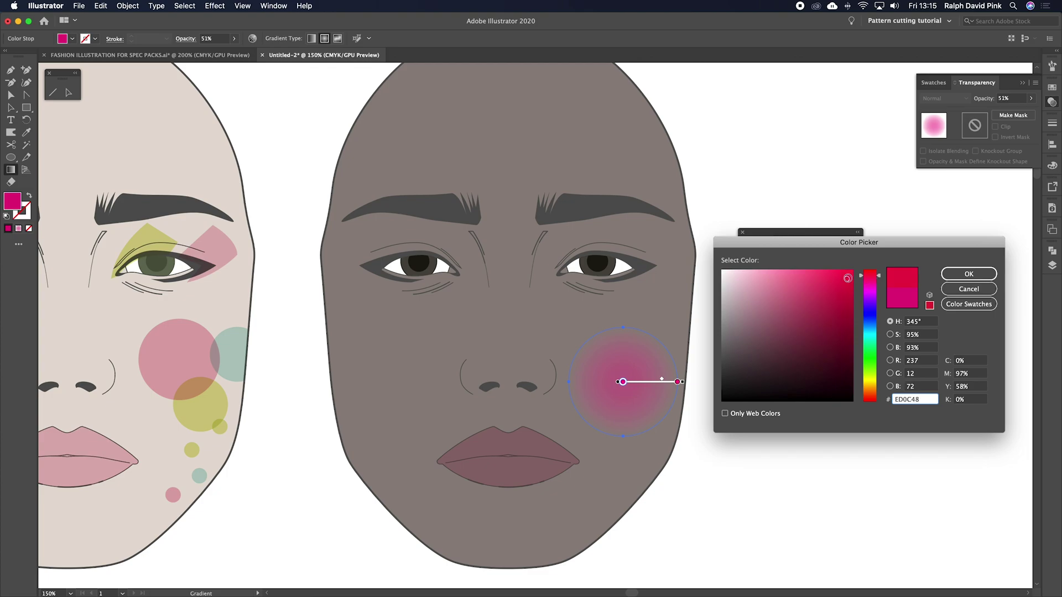
{"action": "left_click", "coordinate": [870, 338]}
{"action": "left_click", "coordinate": [968, 274]}
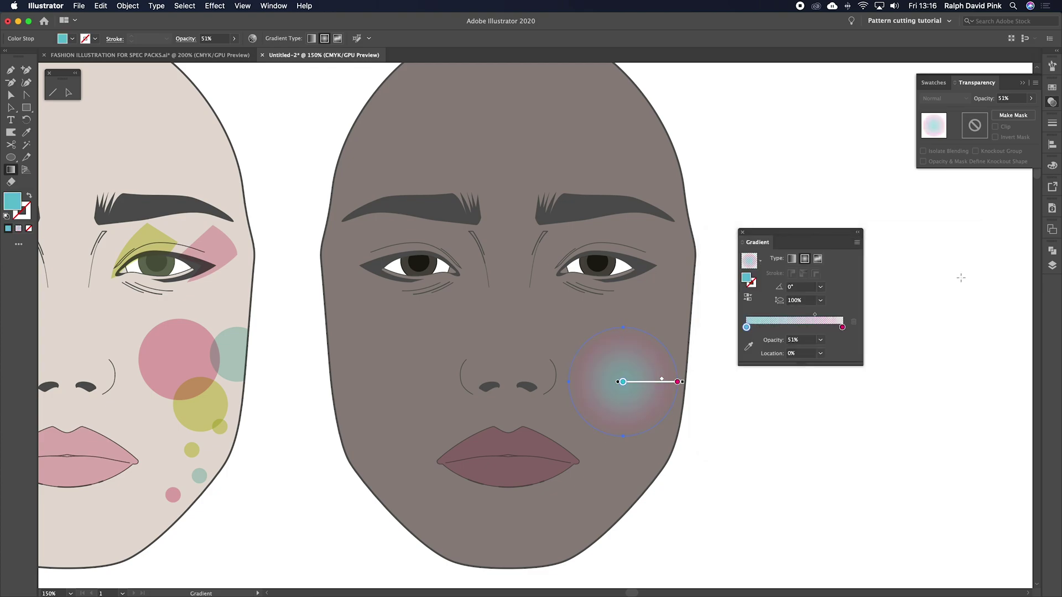
Step: Recolour the teal circle's outer gradient stop grey-brown from the swatches and close the gradient settings
{"action": "left_click", "coordinate": [711, 413], "text": "super"}
{"action": "left_click", "coordinate": [646, 391]}
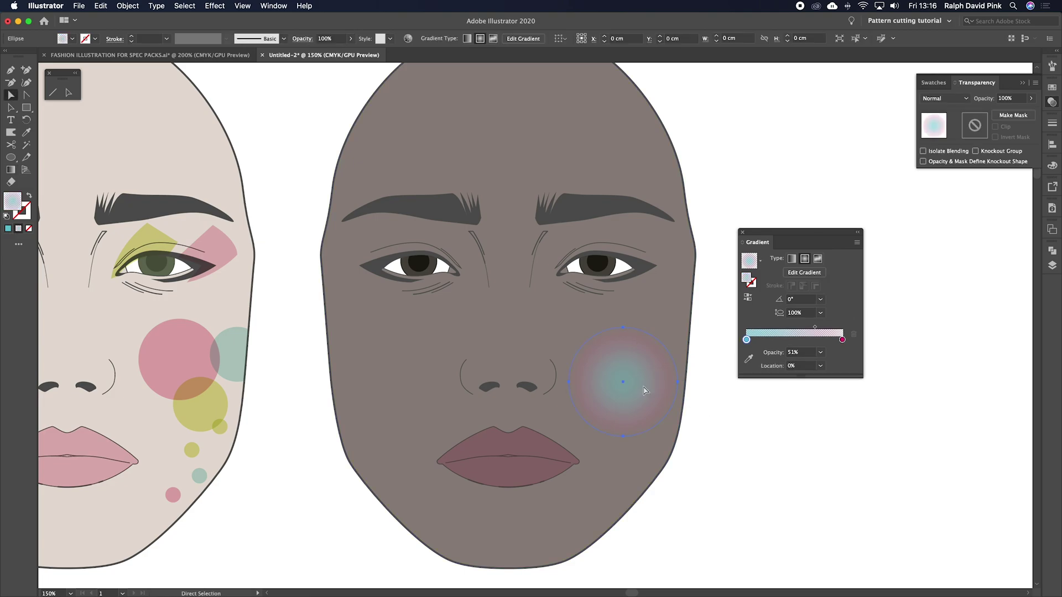
{"action": "double_click", "coordinate": [843, 341]}
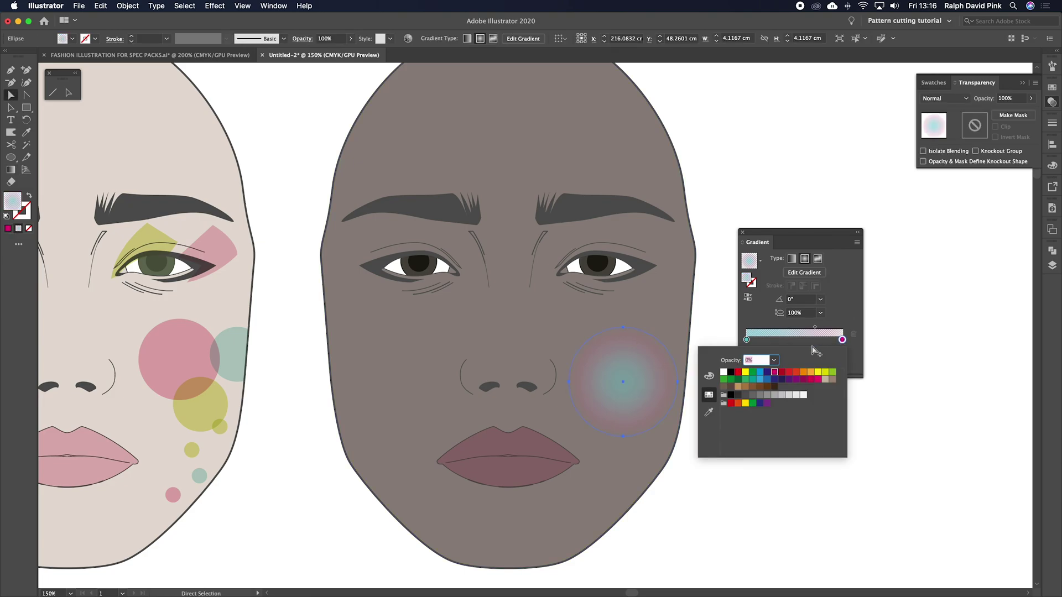
{"action": "left_click", "coordinate": [776, 363]}
{"action": "left_click", "coordinate": [789, 376]}
{"action": "left_click", "coordinate": [724, 373]}
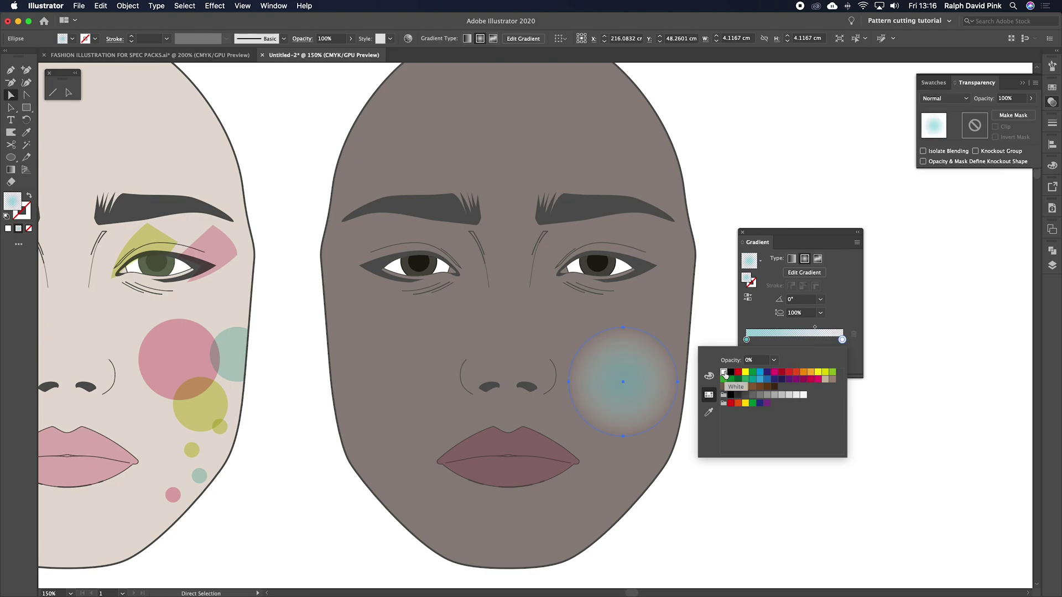
{"action": "left_click", "coordinate": [833, 380]}
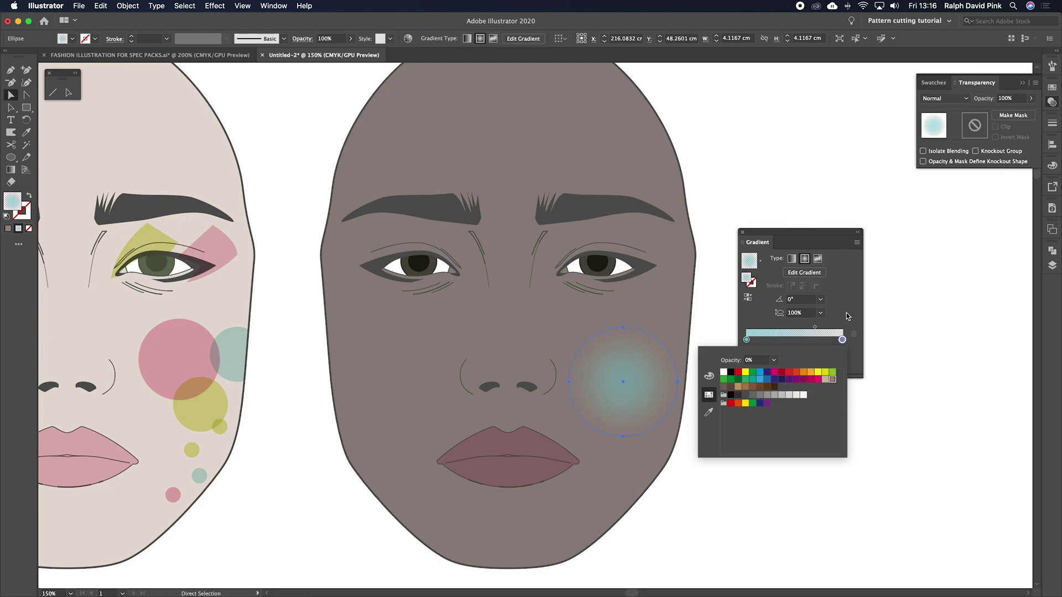
{"action": "left_click", "coordinate": [849, 313]}
{"action": "left_click", "coordinate": [723, 396]}
{"action": "scroll", "coordinate": [868, 250], "scroll_direction": "left", "scroll_amount": 3}
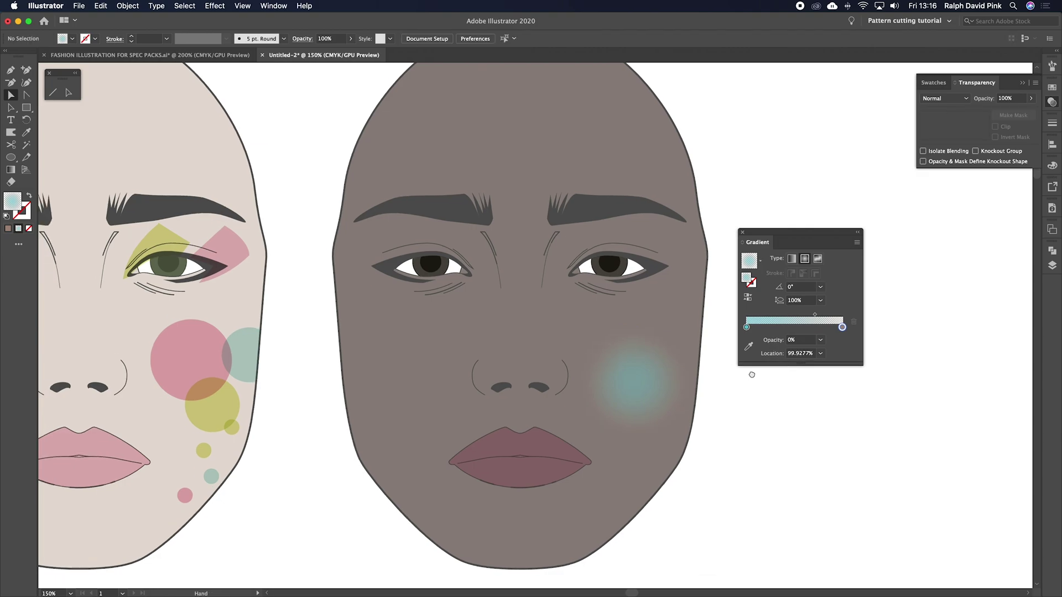
{"action": "left_click", "coordinate": [742, 232]}
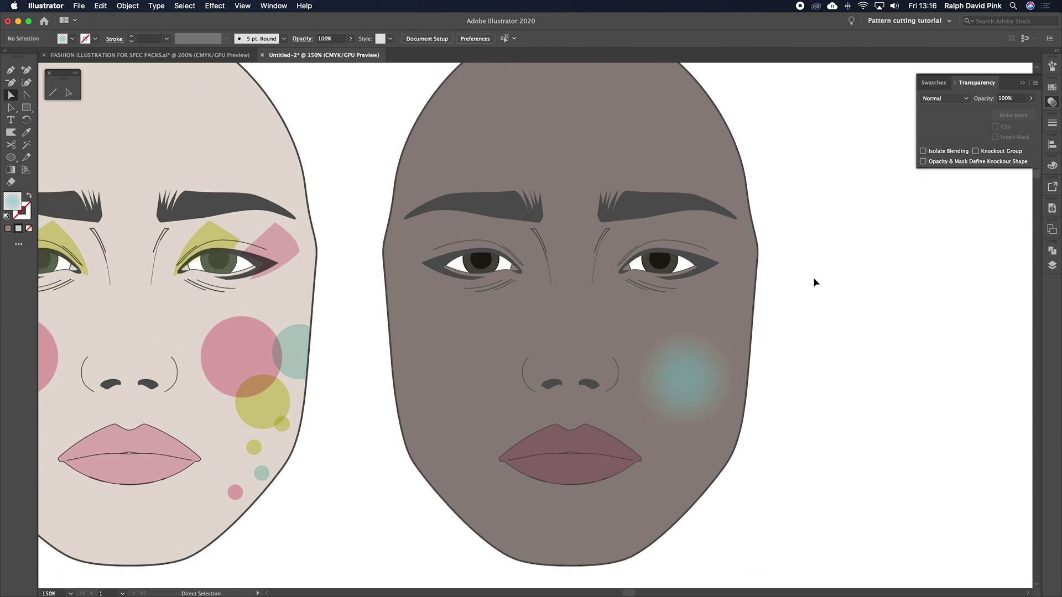
Step: Delete the teal blush circle from the dark face's cheek
{"action": "key", "text": "super+minus"}
{"action": "left_click_drag", "start_coordinate": [812, 282], "coordinate": [831, 274]}
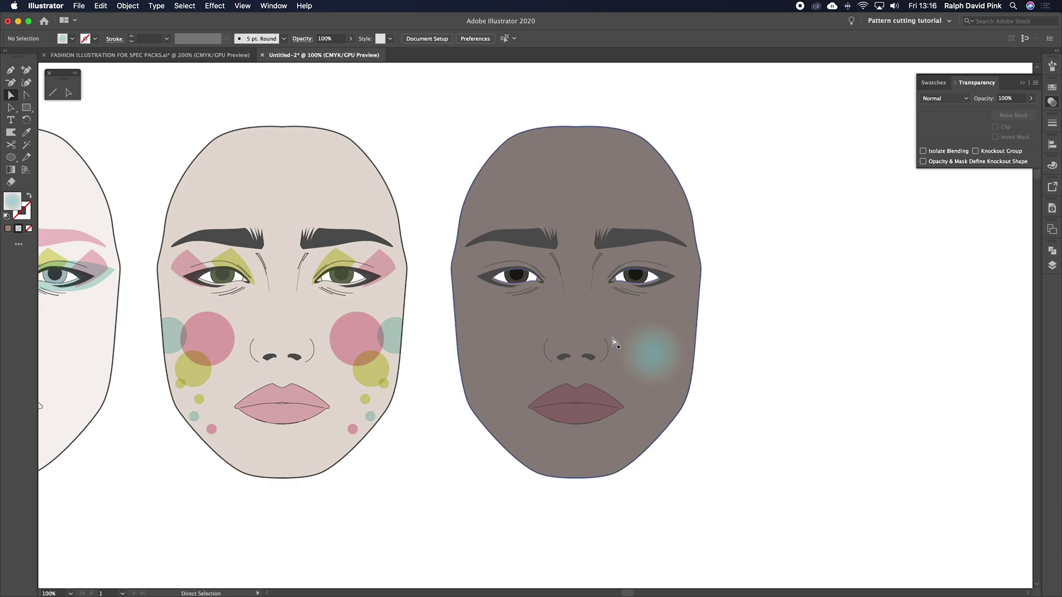
{"action": "left_click", "coordinate": [646, 350]}
{"action": "key", "text": "Delete"}
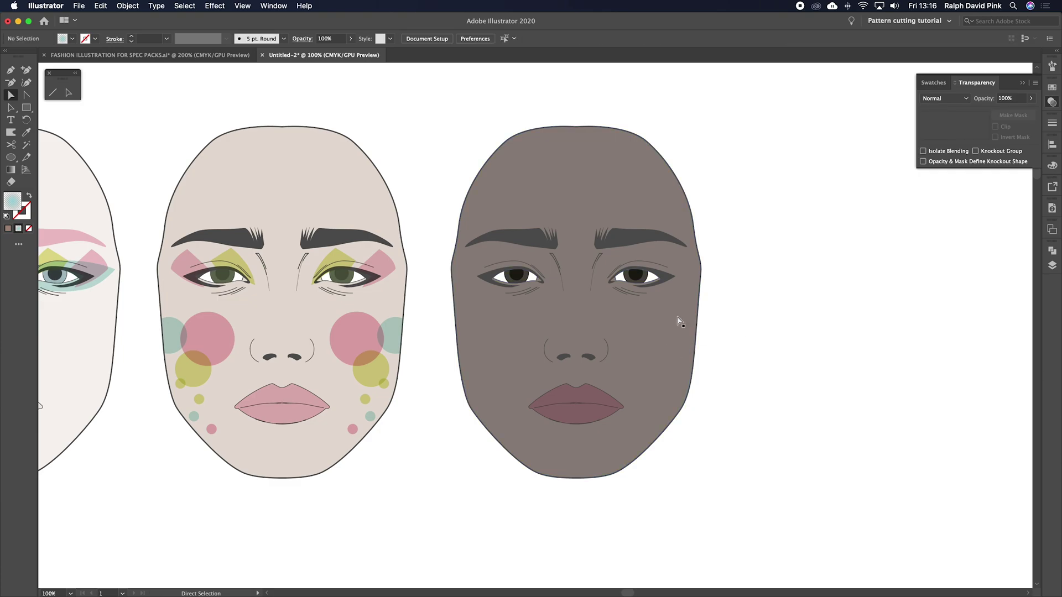
Step: Draw a gradient-filled lightning bolt with the Pen tool, running from the dark face's forehead across the right-hand eye to the mouth
{"action": "key", "text": "p"}
{"action": "left_click_drag", "start_coordinate": [597, 260], "coordinate": [637, 189]}
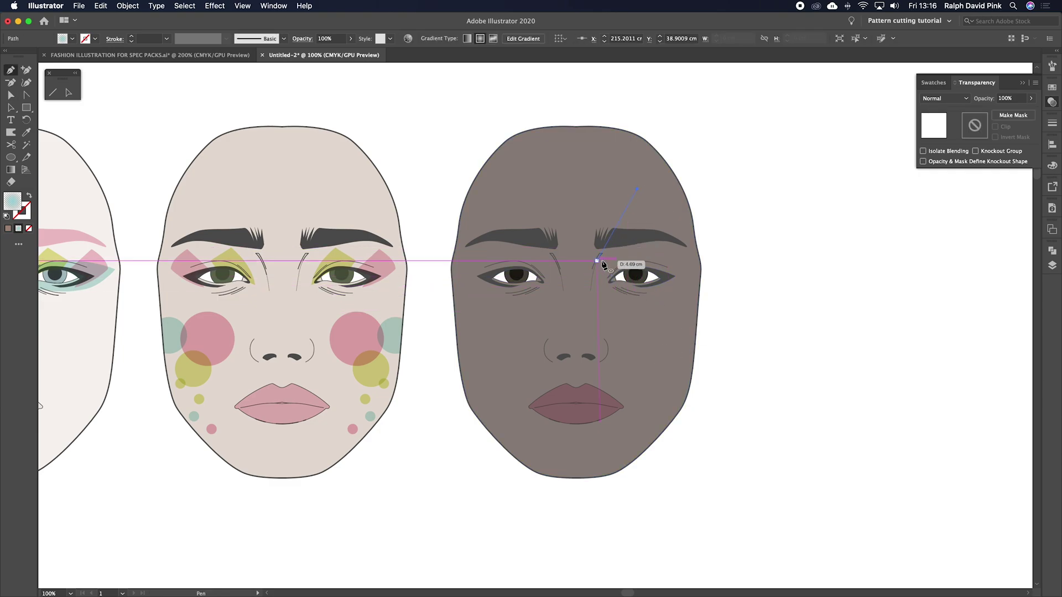
{"action": "left_click_drag", "start_coordinate": [629, 254], "coordinate": [599, 388]}
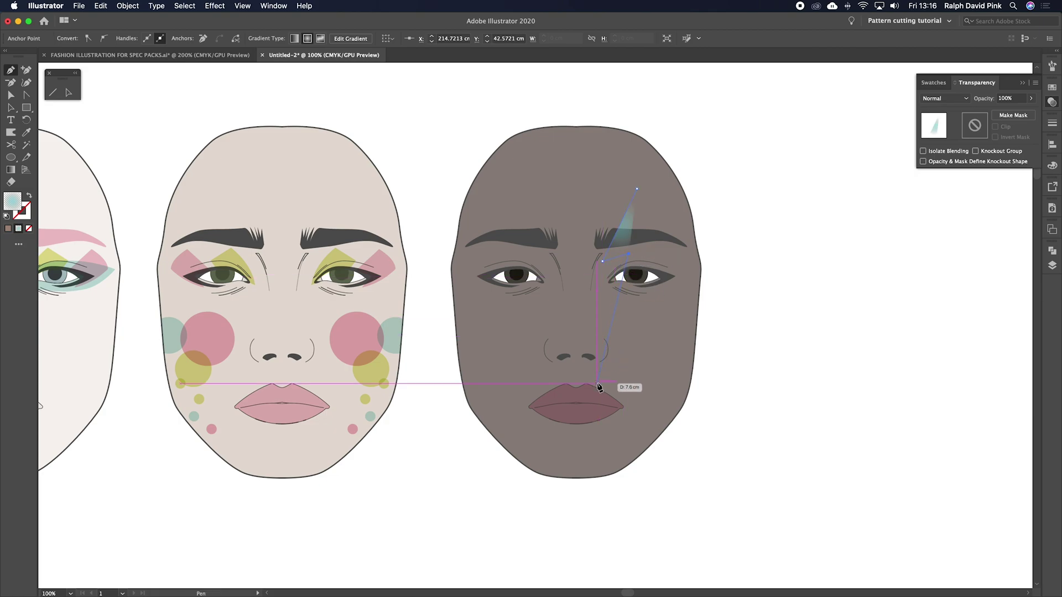
{"action": "left_click", "coordinate": [592, 394]}
{"action": "left_click", "coordinate": [660, 242]}
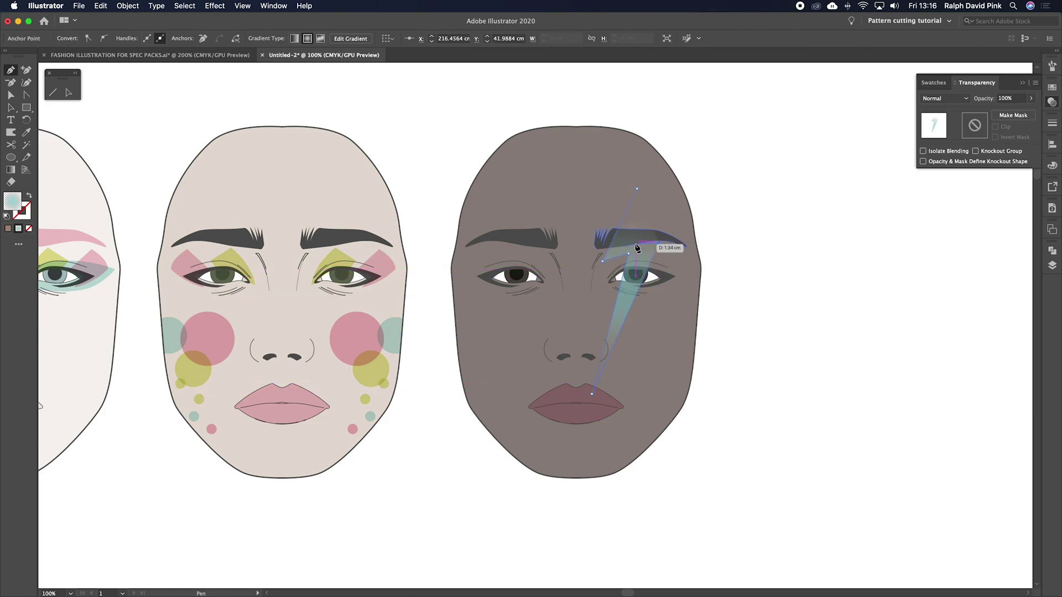
{"action": "left_click", "coordinate": [637, 245]}
{"action": "left_click", "coordinate": [637, 189]}
{"action": "key", "text": "a"}
{"action": "left_click", "coordinate": [723, 212]}
{"action": "key", "text": "v"}
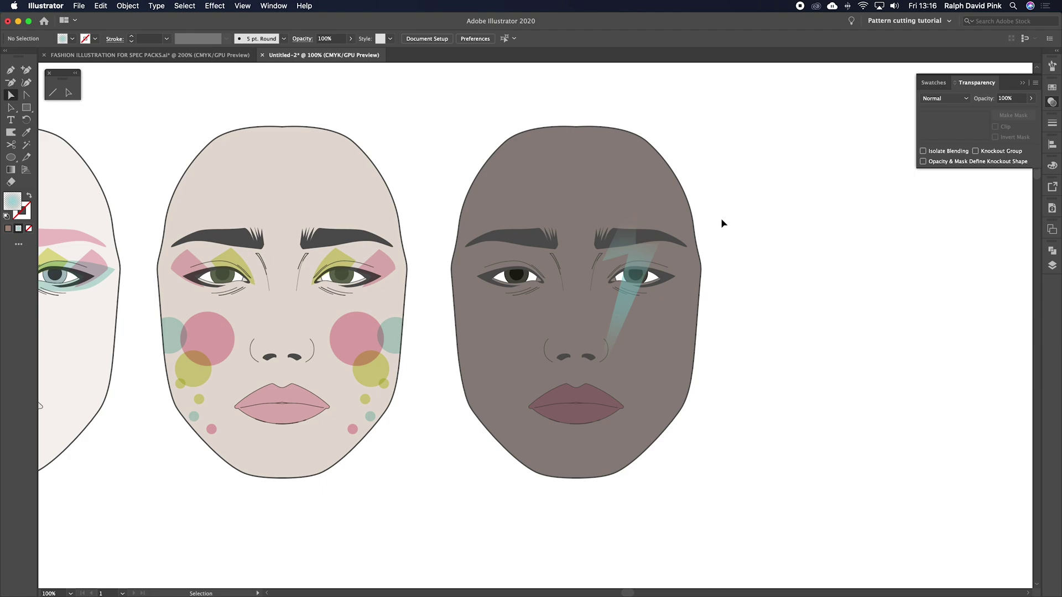
Step: Adjust the lightning bolt's zigzag corners and reposition the shape so it crosses the right-hand brow and eye
{"action": "key", "text": "super+plus"}
{"action": "key", "text": "space"}
{"action": "left_click_drag", "start_coordinate": [723, 224], "coordinate": [692, 269]}
{"action": "left_click", "coordinate": [689, 249], "text": "super"}
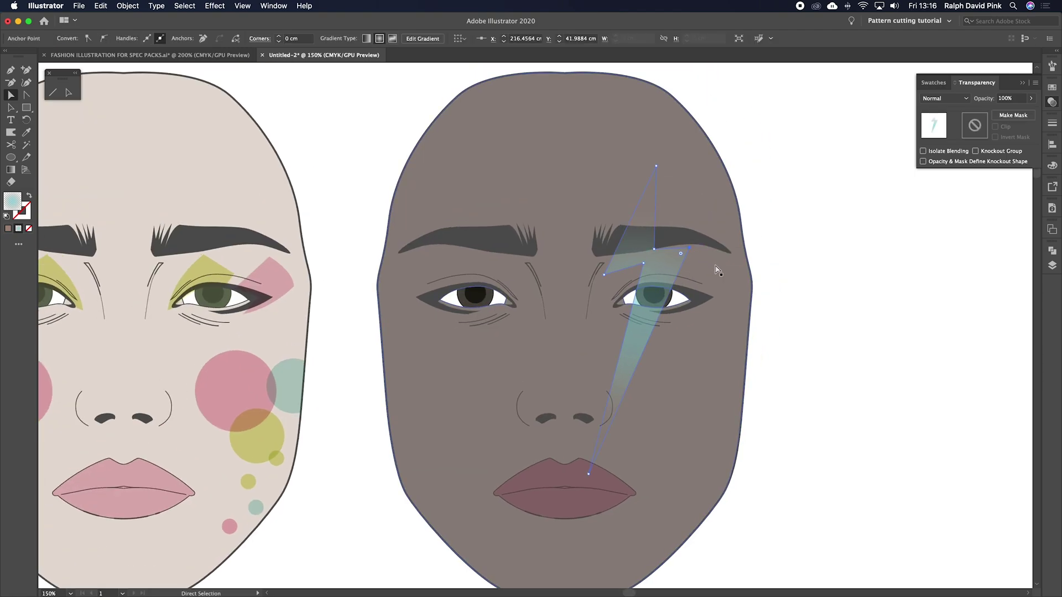
{"action": "left_click_drag", "start_coordinate": [643, 263], "coordinate": [680, 241]}
{"action": "left_click", "coordinate": [791, 245]}
{"action": "left_click", "coordinate": [671, 272]}
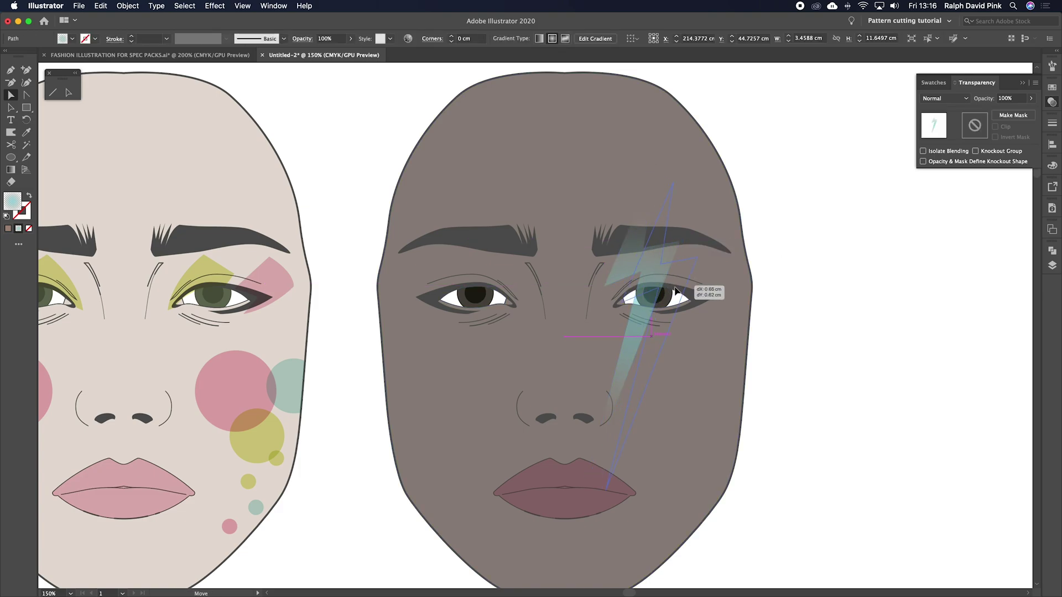
{"action": "key", "text": "super+z"}
{"action": "key", "text": "super+z"}
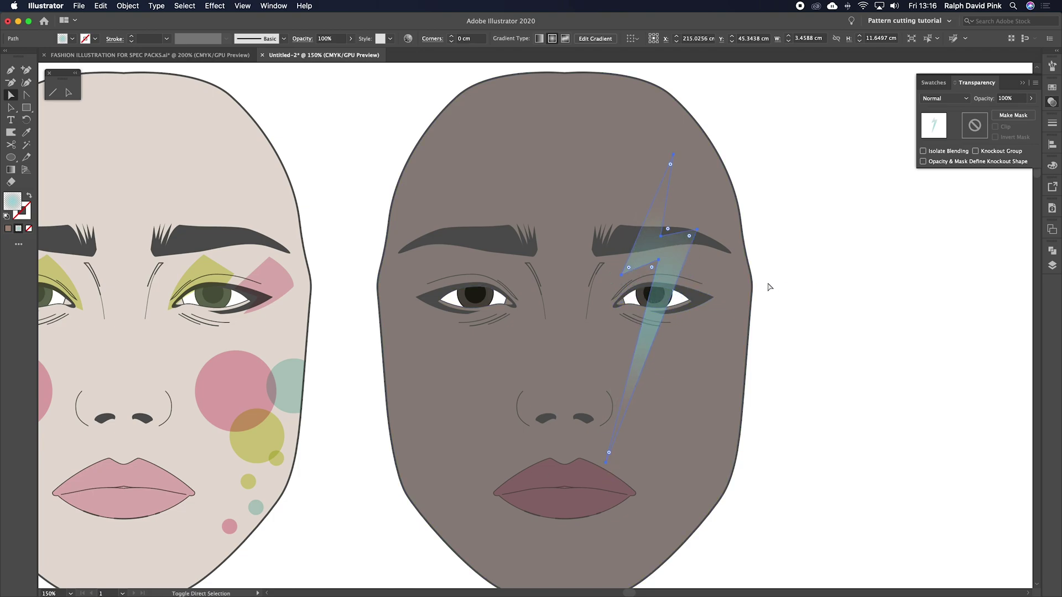
{"action": "key", "text": "v"}
{"action": "left_click", "coordinate": [824, 270]}
Step: Cut the lightning bolt's outline with the Scissors tool where both long sides cross the eye's upper and lower edges
{"action": "key", "text": "super+="}
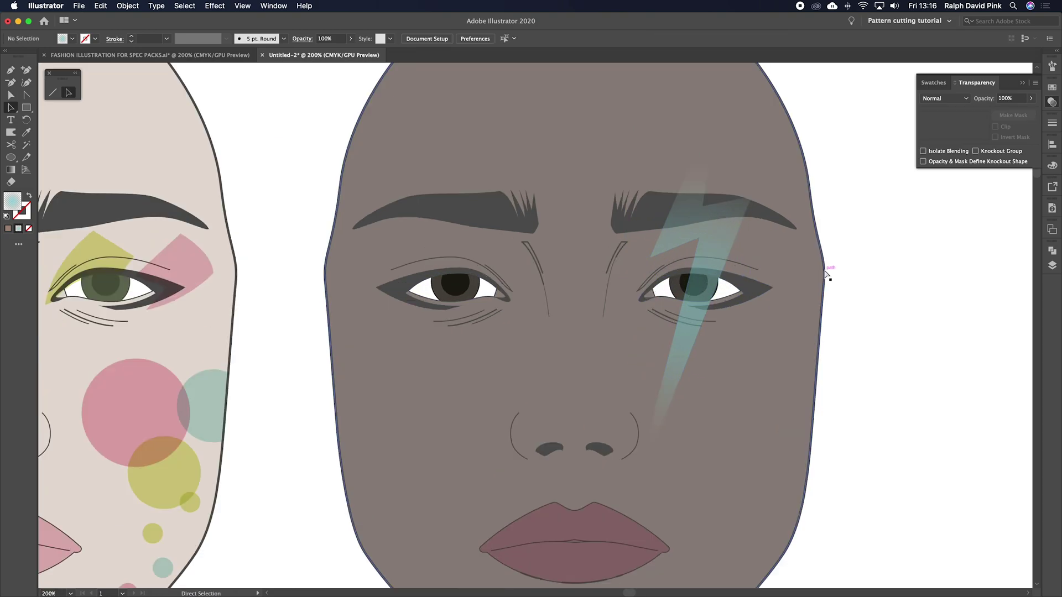
{"action": "key", "text": "super+="}
{"action": "left_click_drag", "start_coordinate": [825, 270], "coordinate": [671, 338]}
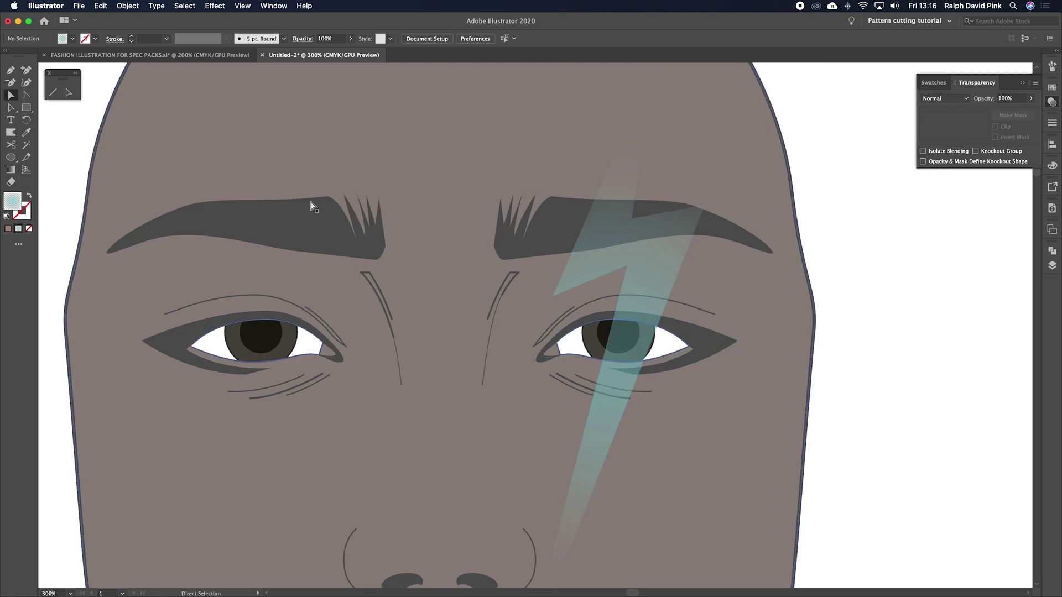
{"action": "left_click", "coordinate": [668, 301]}
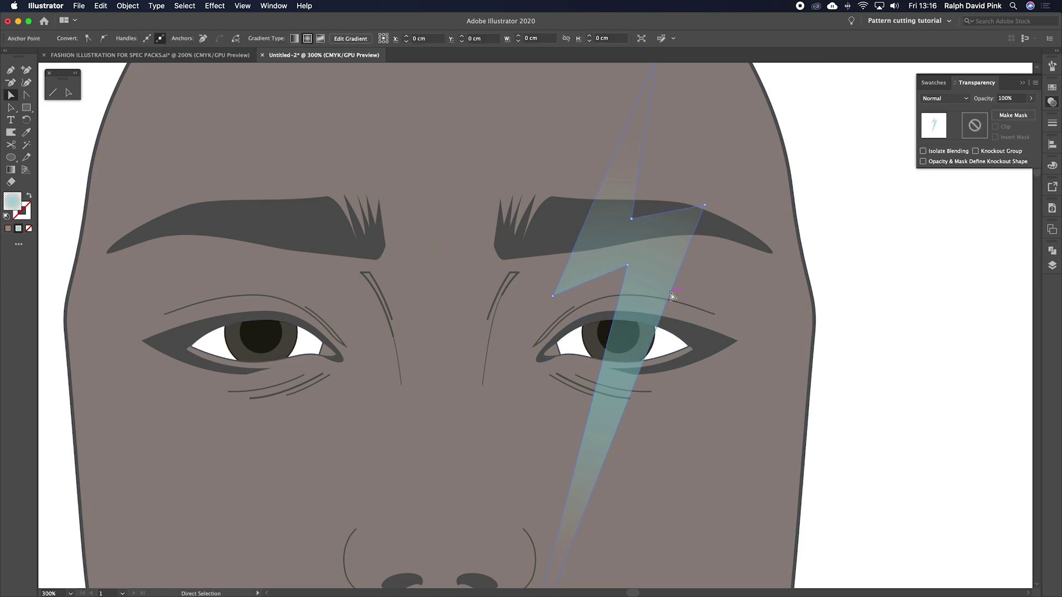
{"action": "key", "text": "c"}
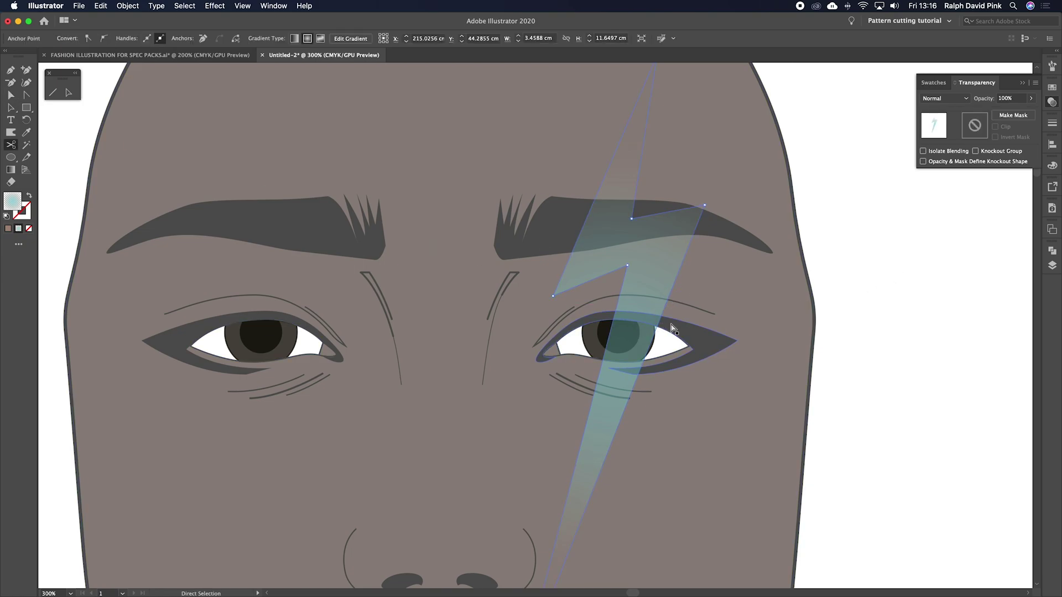
{"action": "key", "text": "super+="}
{"action": "key", "text": "super+="}
{"action": "left_click_drag", "start_coordinate": [612, 260], "coordinate": [697, 494]}
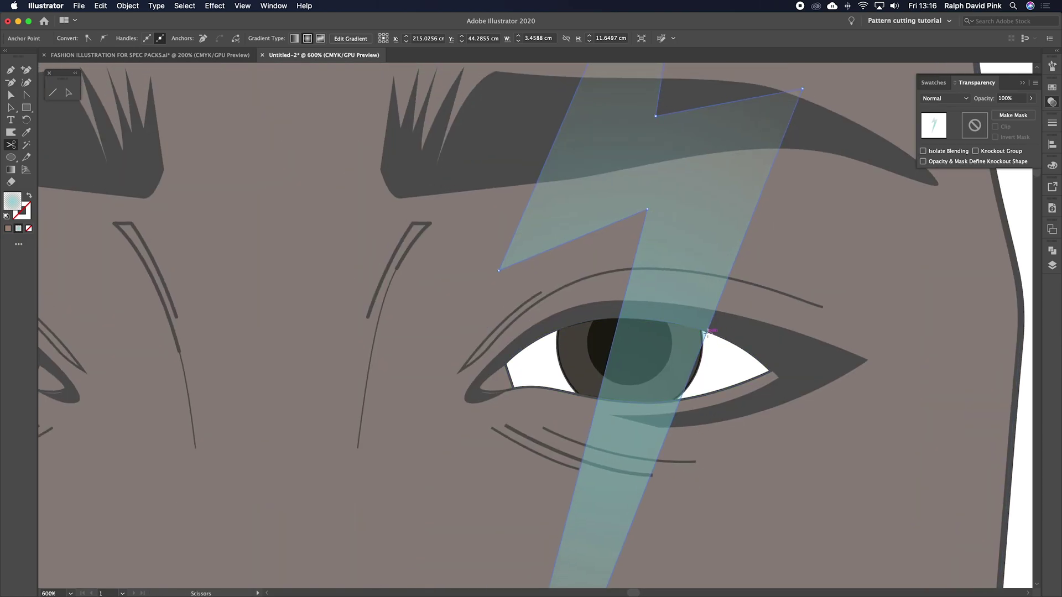
{"action": "left_click", "coordinate": [708, 332]}
{"action": "left_click", "coordinate": [618, 318]}
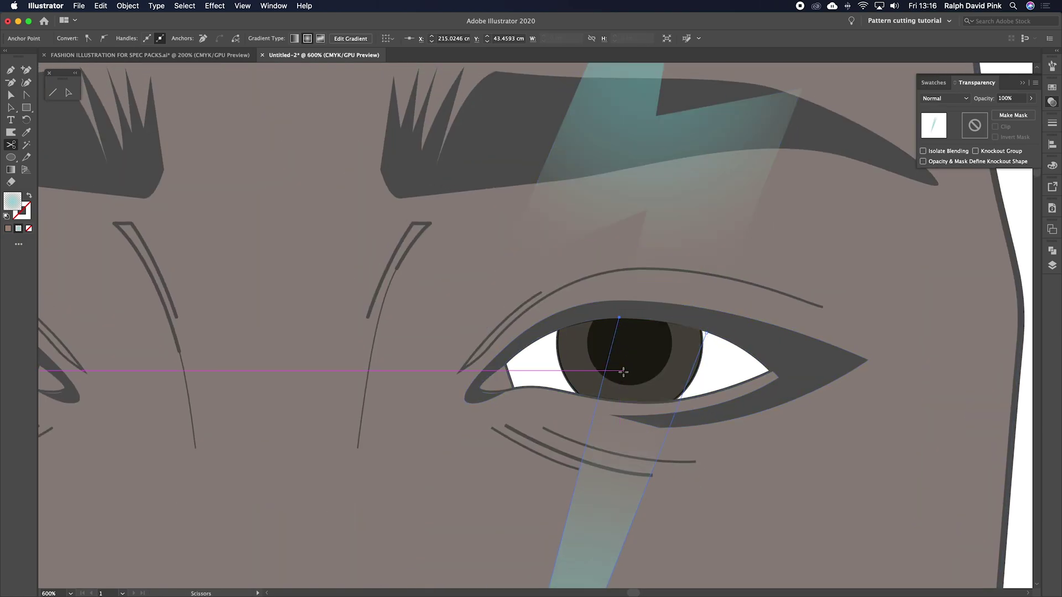
{"action": "left_click", "coordinate": [600, 400]}
{"action": "left_click", "coordinate": [680, 400]}
Step: Delete the two cut bolt segments lying over the right-hand eye
{"action": "key", "text": "a"}
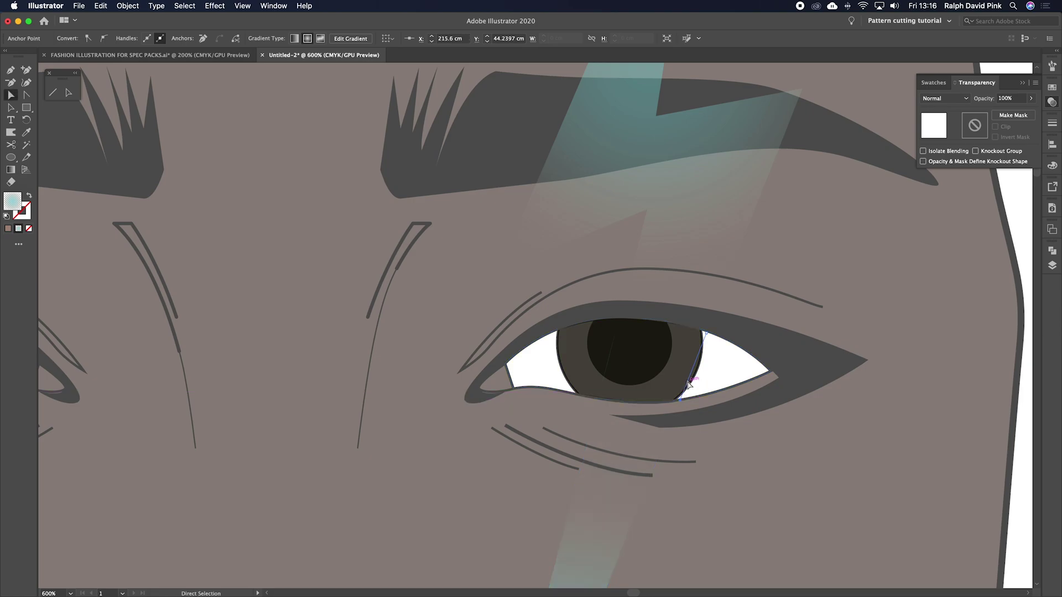
{"action": "left_click", "coordinate": [688, 385]}
{"action": "key", "text": "Delete"}
{"action": "left_click", "coordinate": [611, 358]}
{"action": "key", "text": "Delete"}
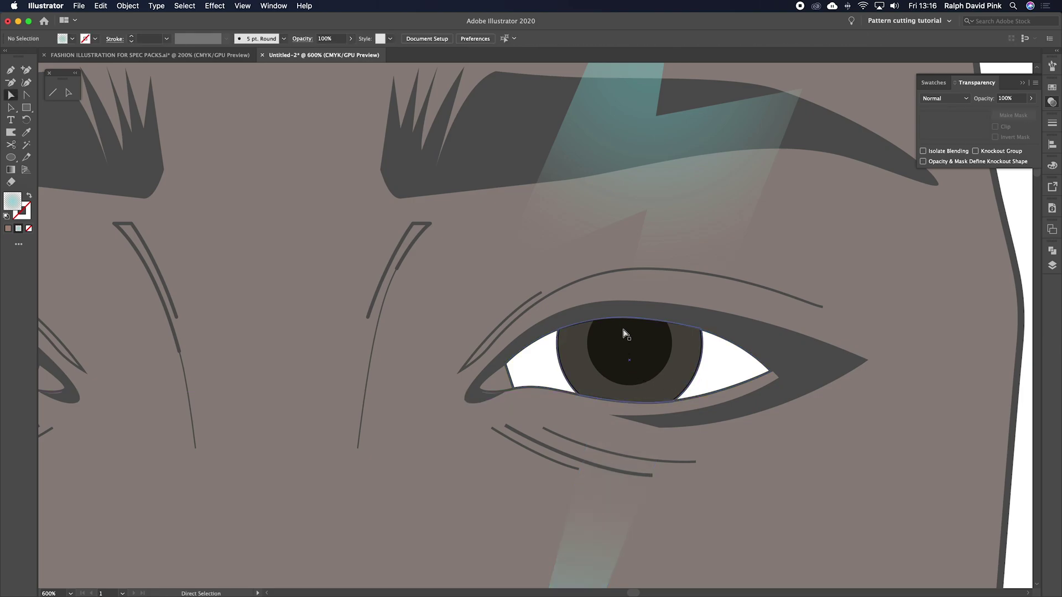
Step: Close the upper and lower bolt pieces with the Pen tool along the eye's upper and lower edges
{"action": "key", "text": "p"}
{"action": "left_click", "coordinate": [620, 318]}
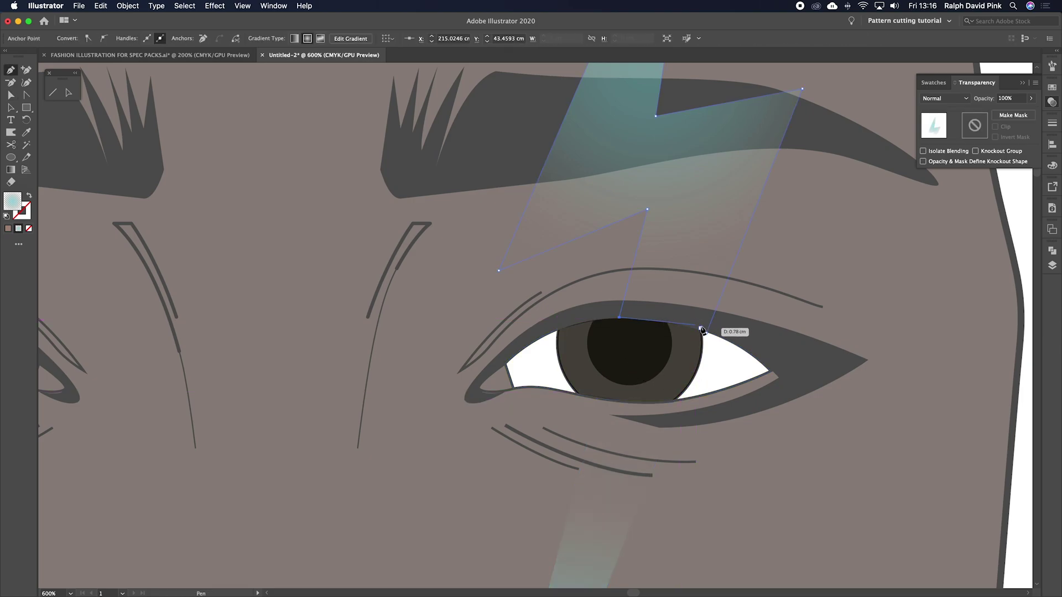
{"action": "left_click_drag", "start_coordinate": [707, 333], "coordinate": [739, 348]}
{"action": "left_click", "coordinate": [599, 398]}
{"action": "left_click", "coordinate": [680, 399]}
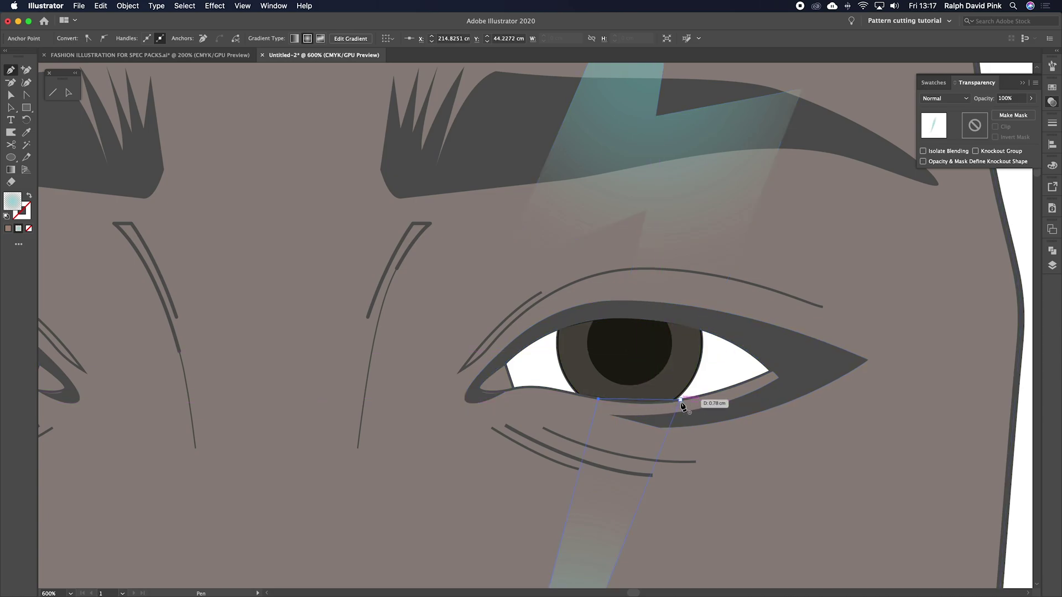
{"action": "key", "text": "super+minus"}
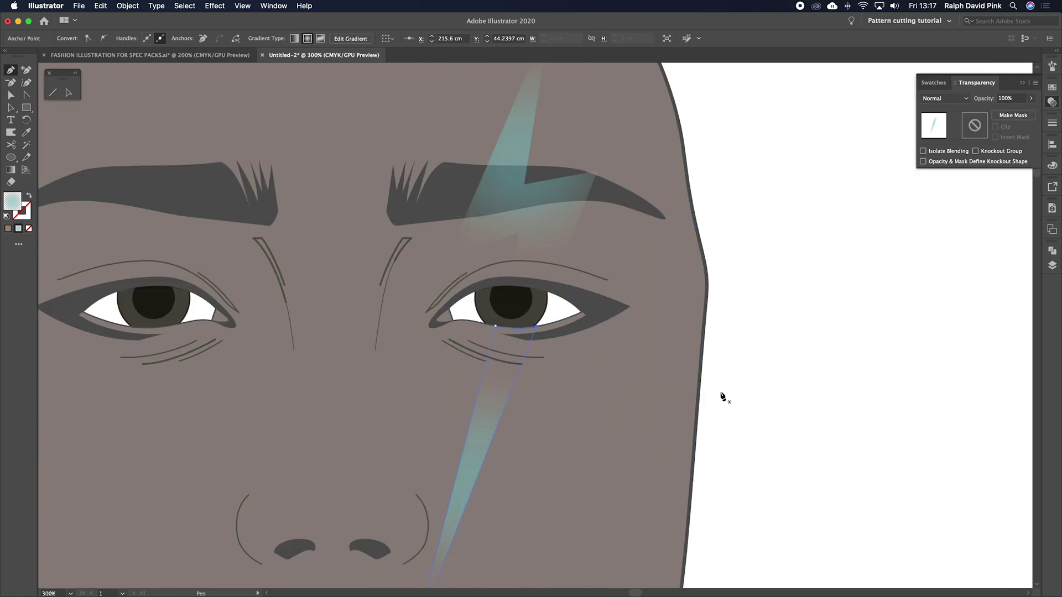
{"action": "key", "text": "v"}
{"action": "left_click", "coordinate": [754, 351]}
{"action": "key", "text": "super+minus"}
{"action": "key", "text": "super+minus"}
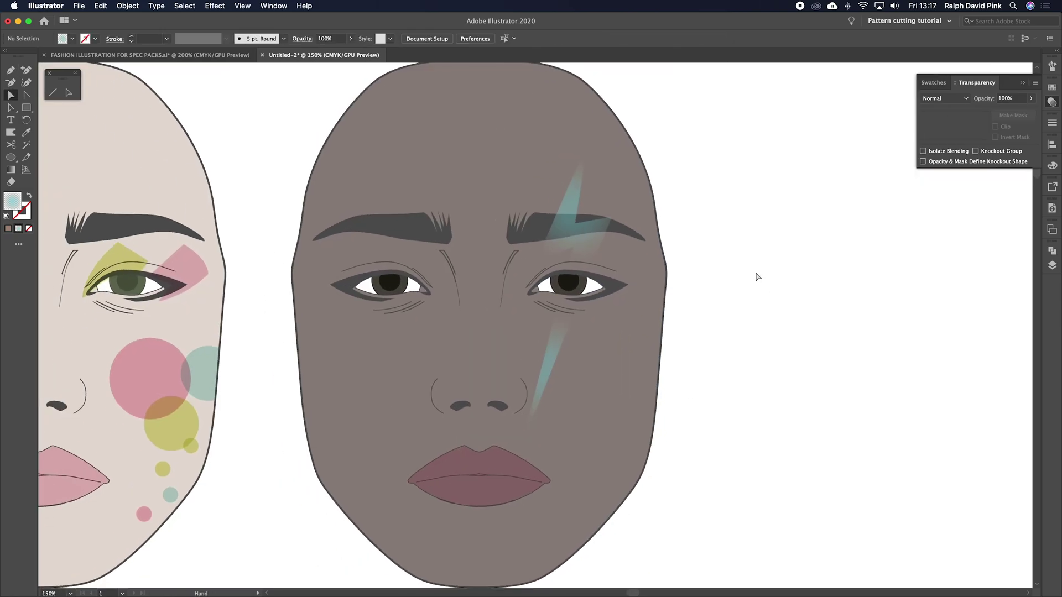
Step: Change the end colour of the gradient fill on both lightning bolt pieces to magenta #D83596
{"action": "left_click", "coordinate": [562, 331]}
{"action": "left_click", "coordinate": [522, 440], "text": "shift"}
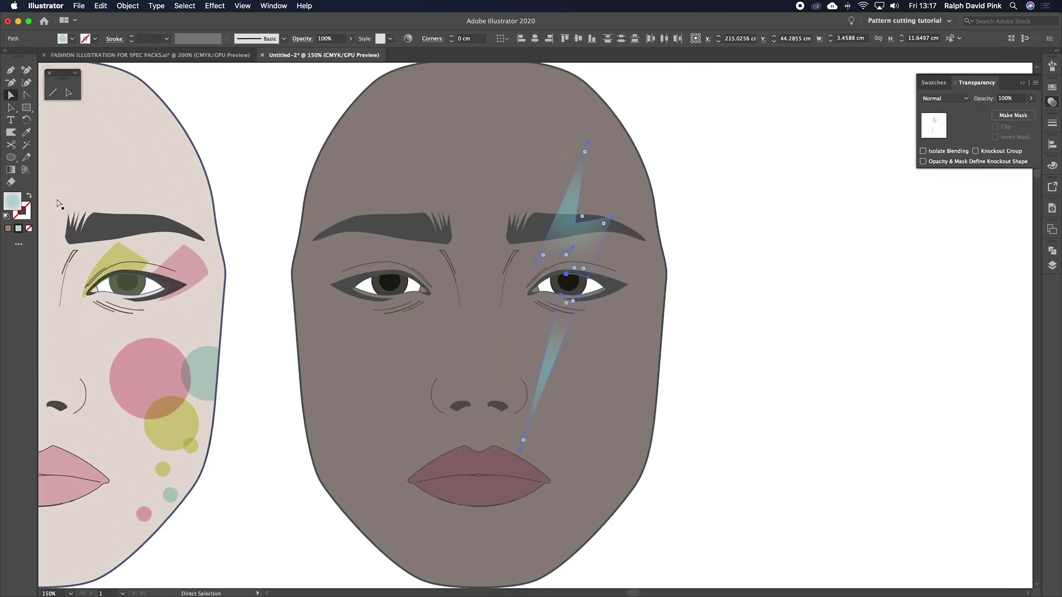
{"action": "double_click", "coordinate": [15, 203]}
{"action": "left_click", "coordinate": [792, 284]}
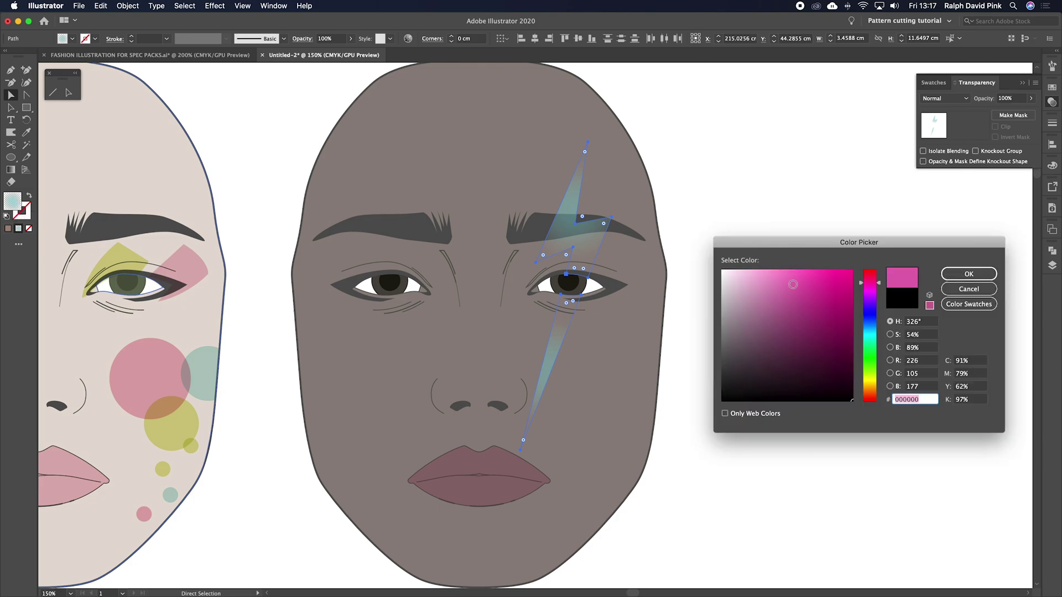
{"action": "left_click", "coordinate": [999, 275]}
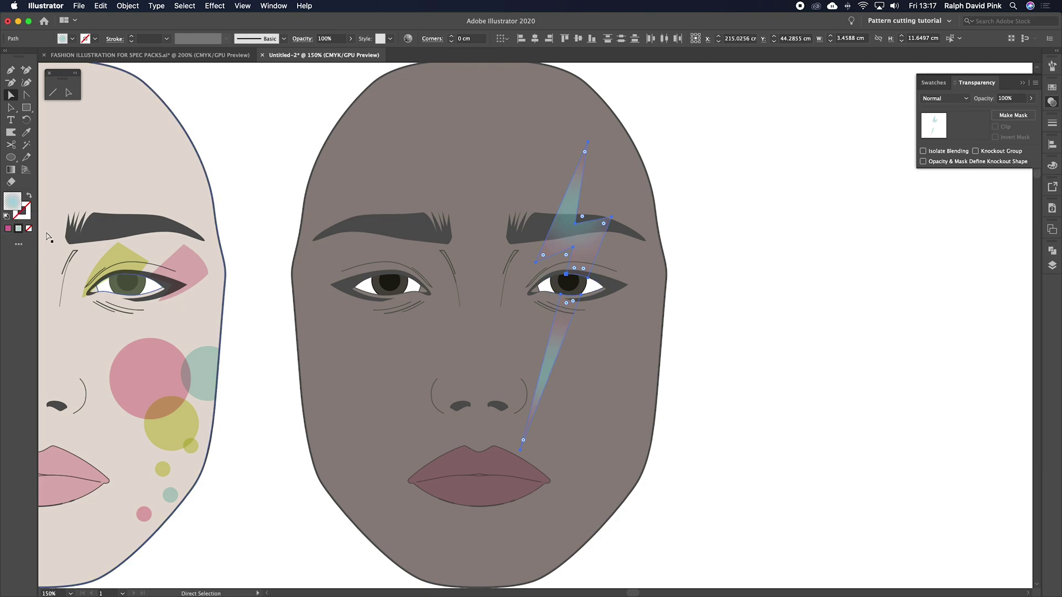
{"action": "double_click", "coordinate": [16, 204]}
{"action": "left_click", "coordinate": [823, 283]}
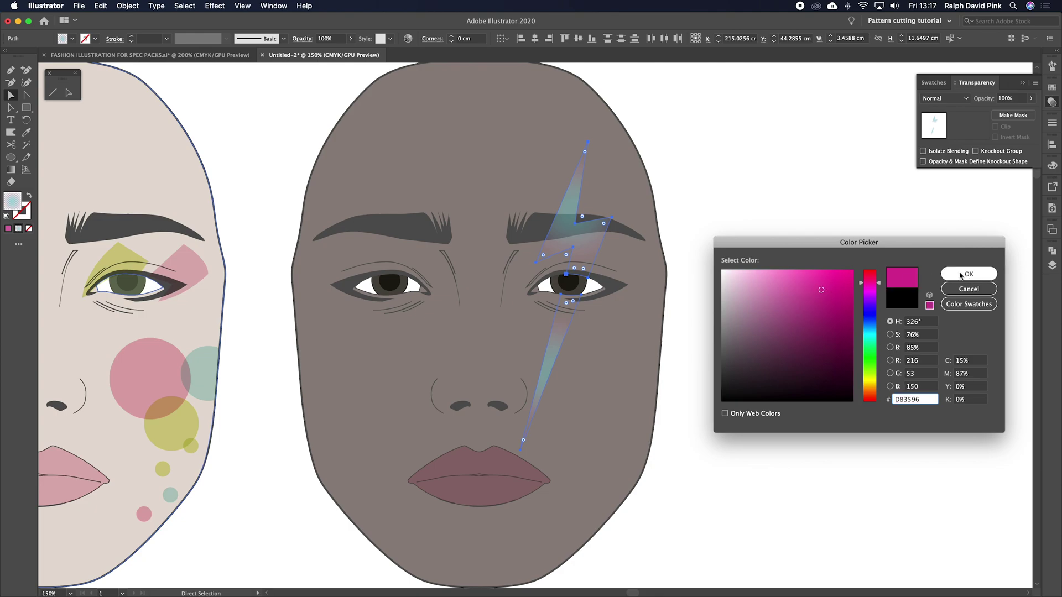
{"action": "left_click", "coordinate": [970, 274]}
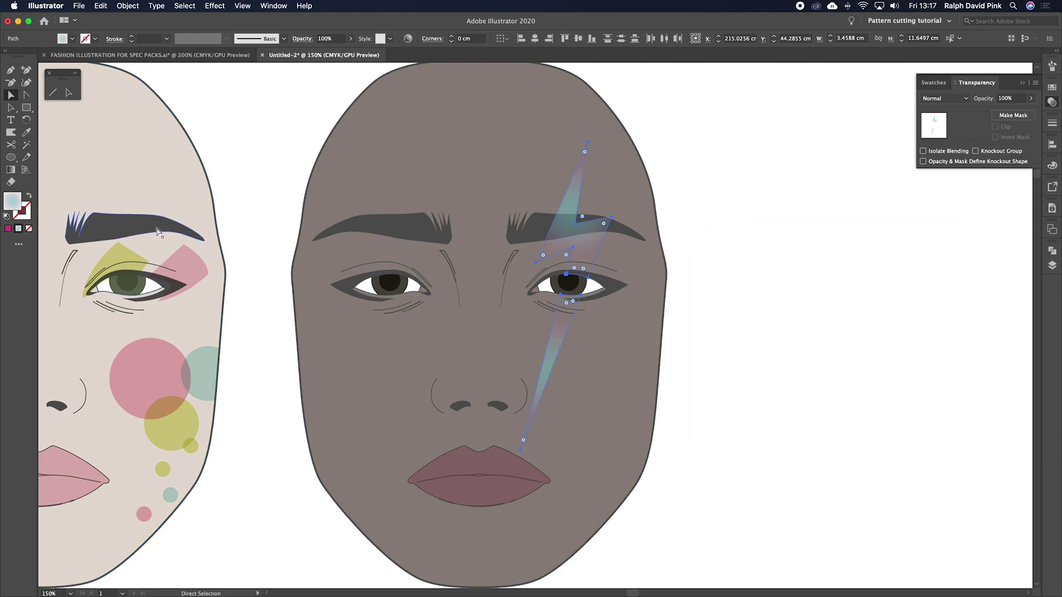
Step: Open the bolt's gradient settings and select its teal starting colour stop
{"action": "double_click", "coordinate": [11, 169]}
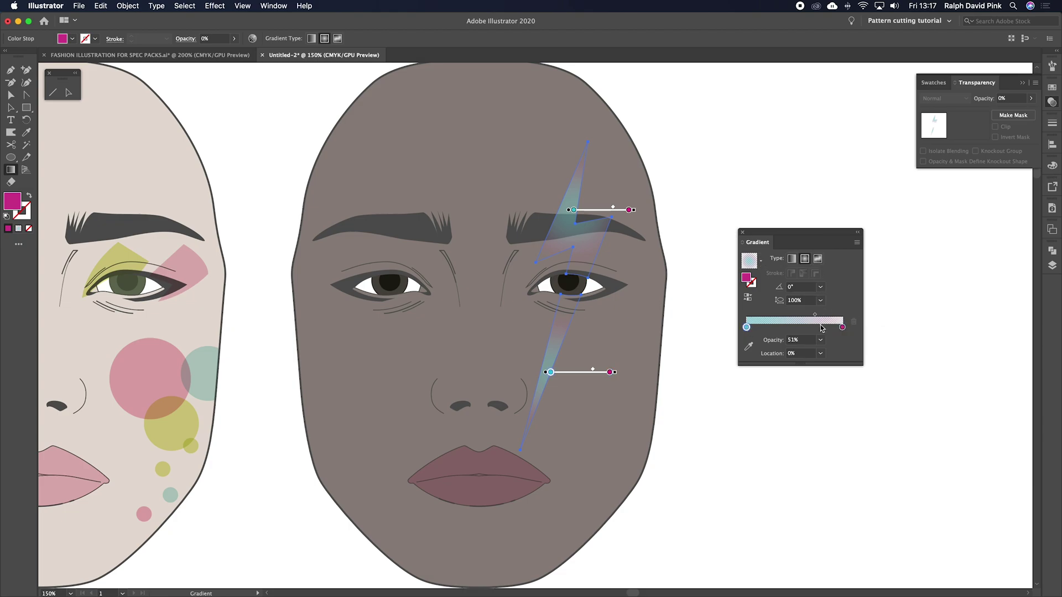
{"action": "left_click", "coordinate": [747, 327]}
{"action": "left_click", "coordinate": [742, 233]}
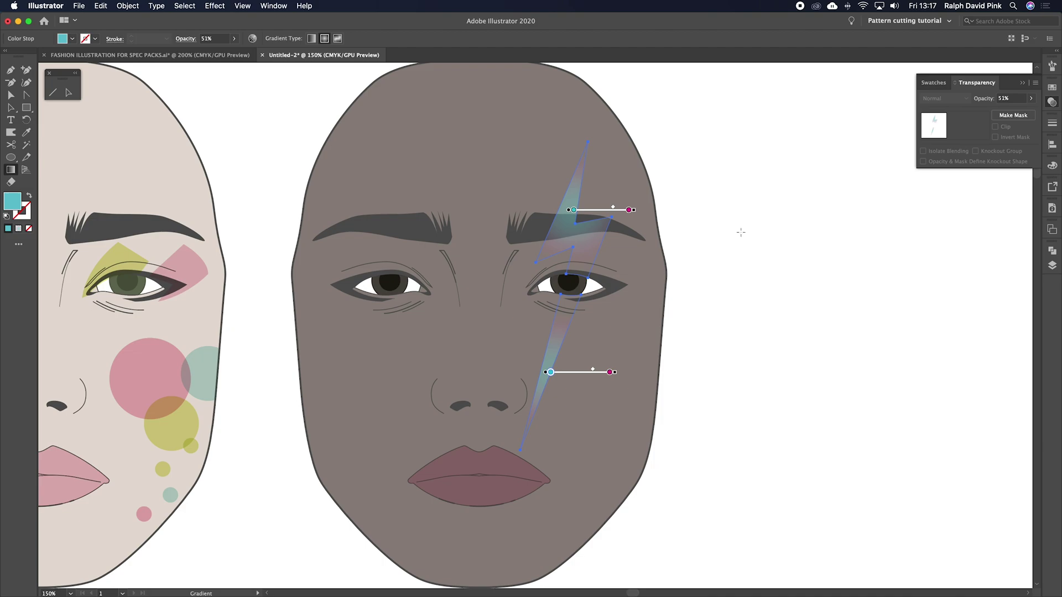
{"action": "key", "text": "v"}
{"action": "left_click", "coordinate": [772, 258]}
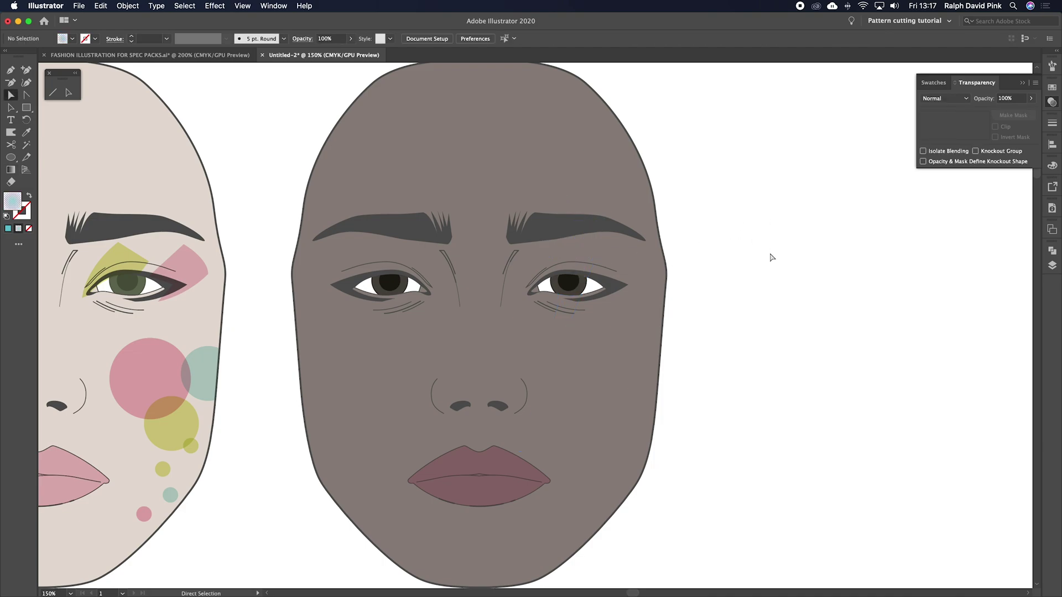
Step: Replace the gradient fill on both lightning bolt pieces with solid pink #EA1F69
{"action": "left_click", "coordinate": [559, 258]}
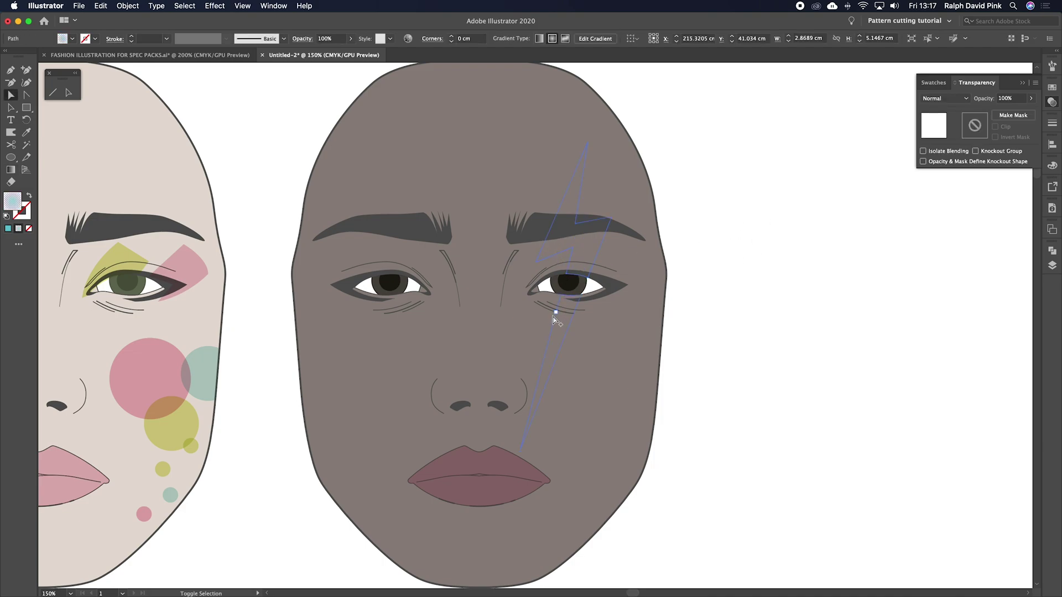
{"action": "left_click", "coordinate": [556, 320], "text": "shift"}
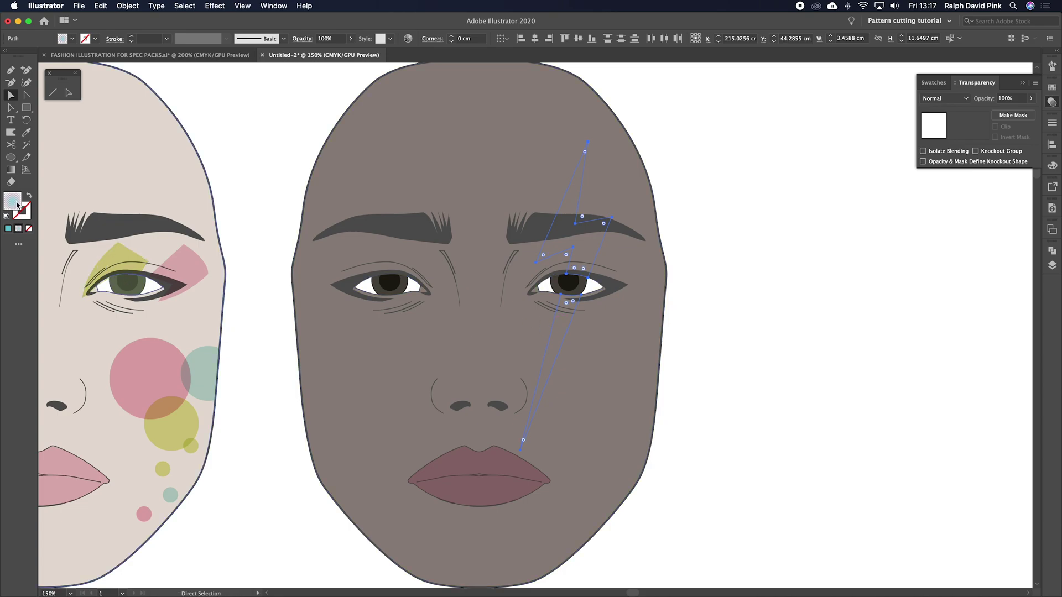
{"action": "left_click", "coordinate": [28, 229]}
{"action": "double_click", "coordinate": [16, 205]}
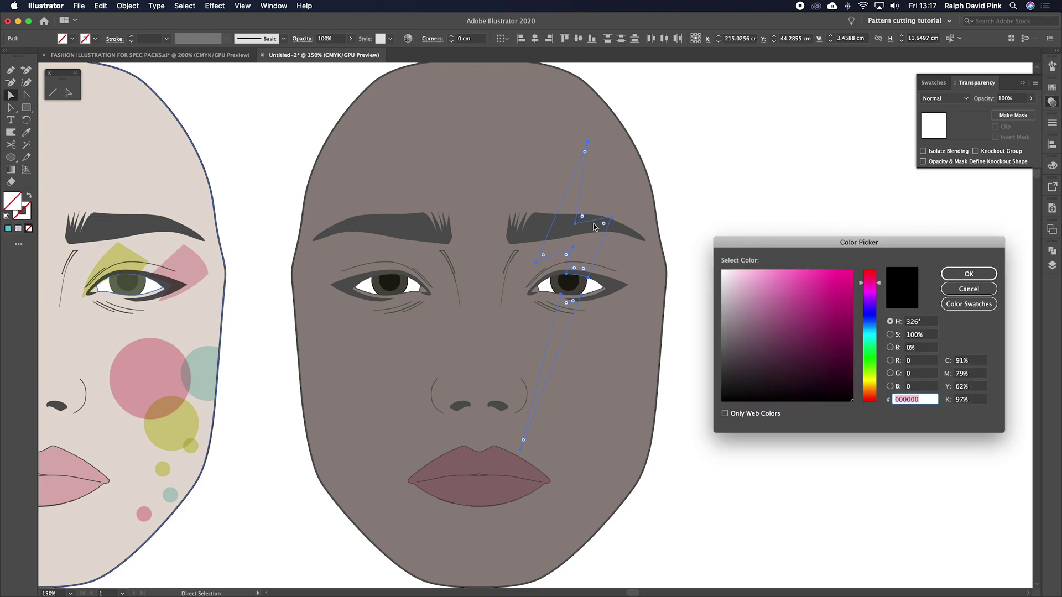
{"action": "left_click", "coordinate": [837, 279]}
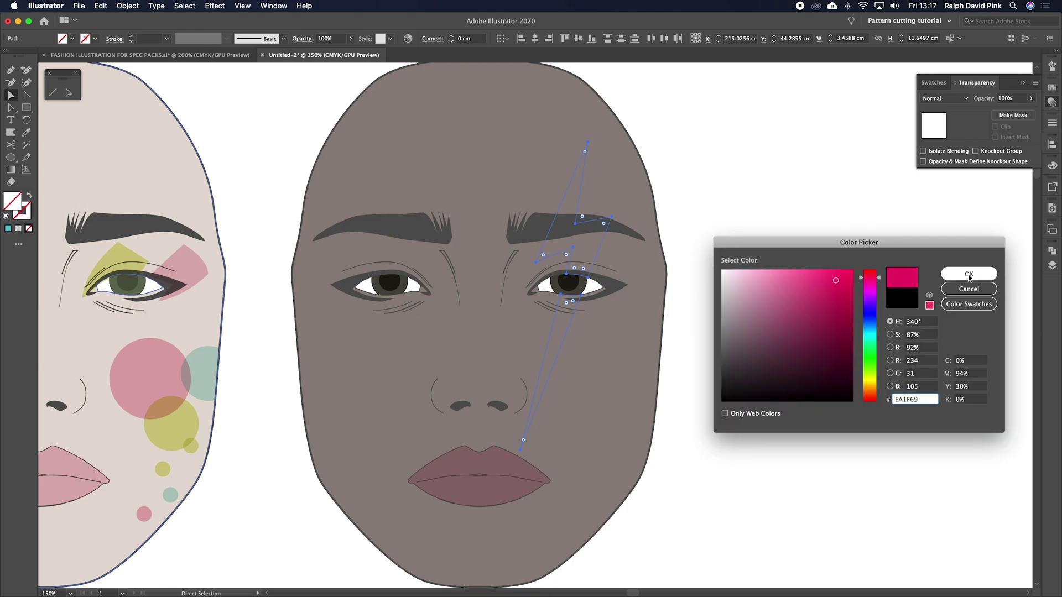
{"action": "left_click", "coordinate": [969, 274]}
Step: Set both lightning bolt pieces to 57% opacity with the Multiply blending mode
{"action": "left_click", "coordinate": [1031, 101]}
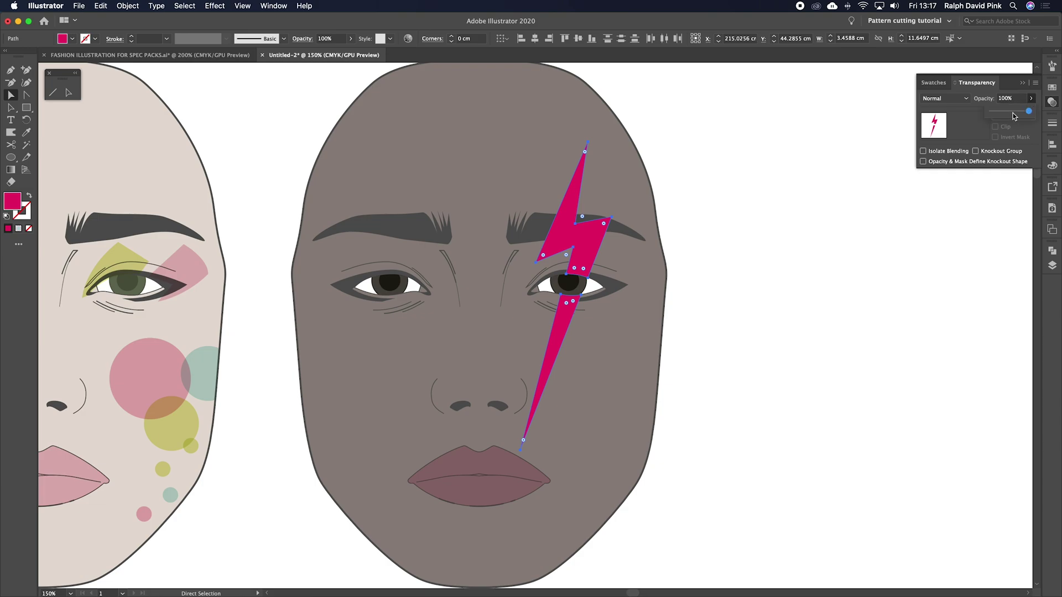
{"action": "left_click_drag", "start_coordinate": [1026, 117], "coordinate": [1011, 118]}
{"action": "left_click", "coordinate": [945, 98]}
{"action": "left_click", "coordinate": [941, 135]}
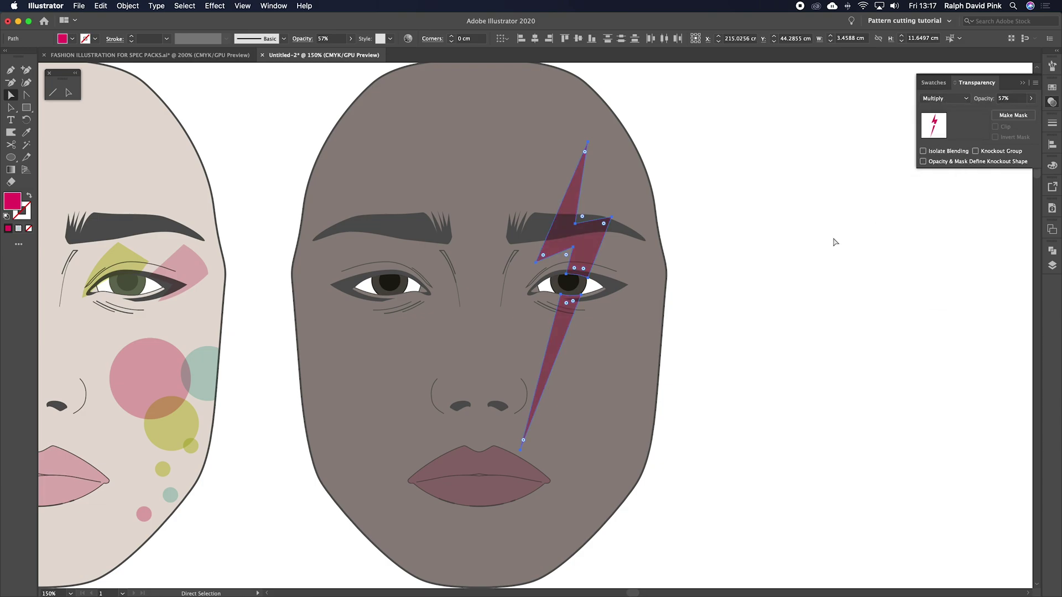
{"action": "left_click", "coordinate": [716, 260]}
Step: Draw a curved, tapering cheek stripe on the dark face with the Pen tool, from the left-hand eye's inner corner to the face outline
{"action": "key", "text": "super+minus"}
{"action": "key", "text": "super+minus"}
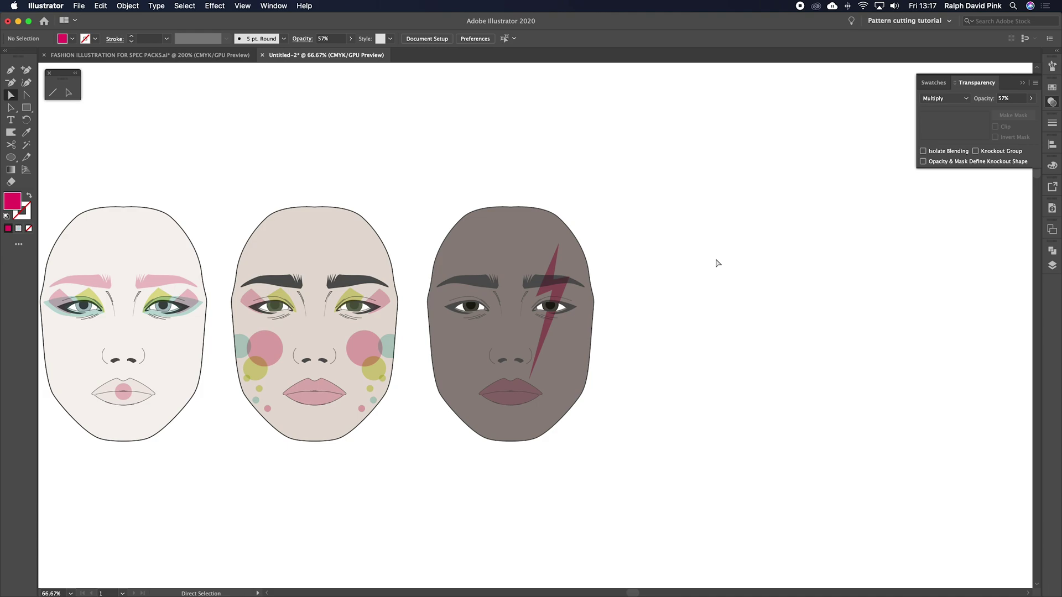
{"action": "left_click_drag", "start_coordinate": [715, 262], "coordinate": [727, 257]}
{"action": "key", "text": "super+equal"}
{"action": "key", "text": "super+equal"}
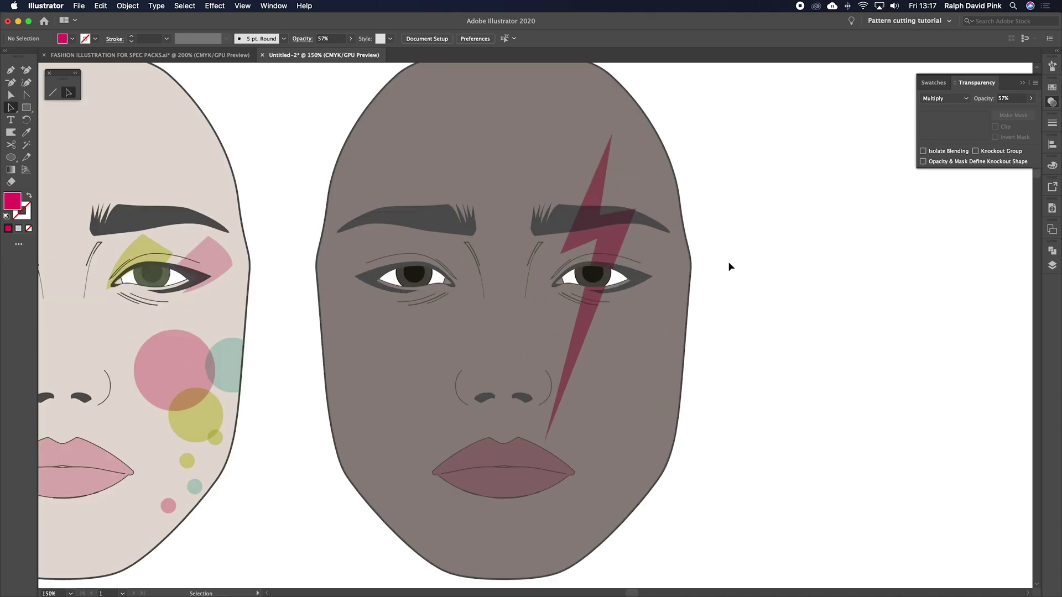
{"action": "key", "text": "p"}
{"action": "left_click_drag", "start_coordinate": [455, 315], "coordinate": [521, 292]}
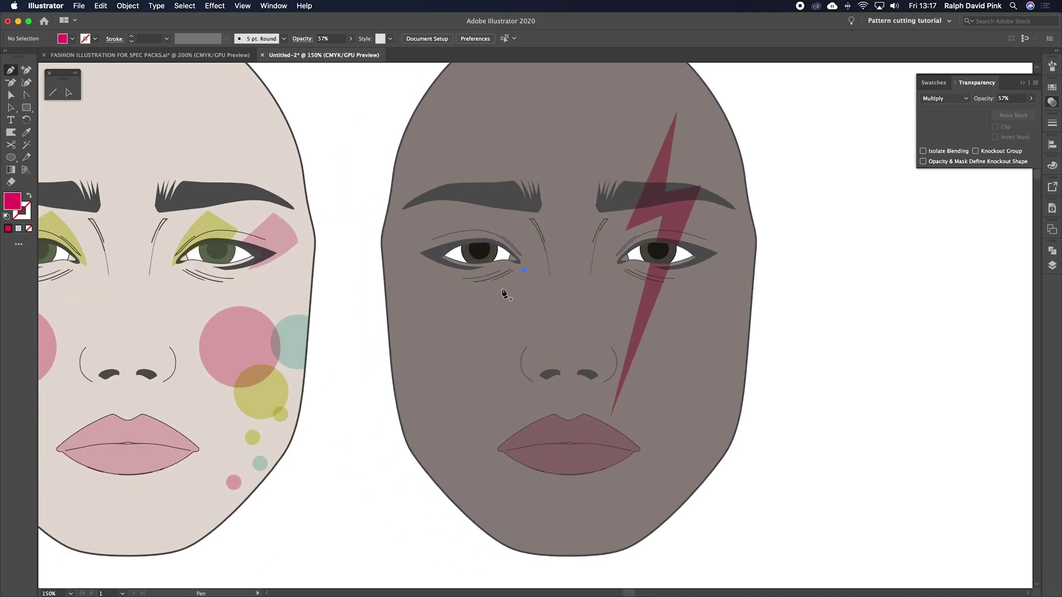
{"action": "left_click", "coordinate": [524, 270]}
{"action": "left_click_drag", "start_coordinate": [395, 387], "coordinate": [340, 471]}
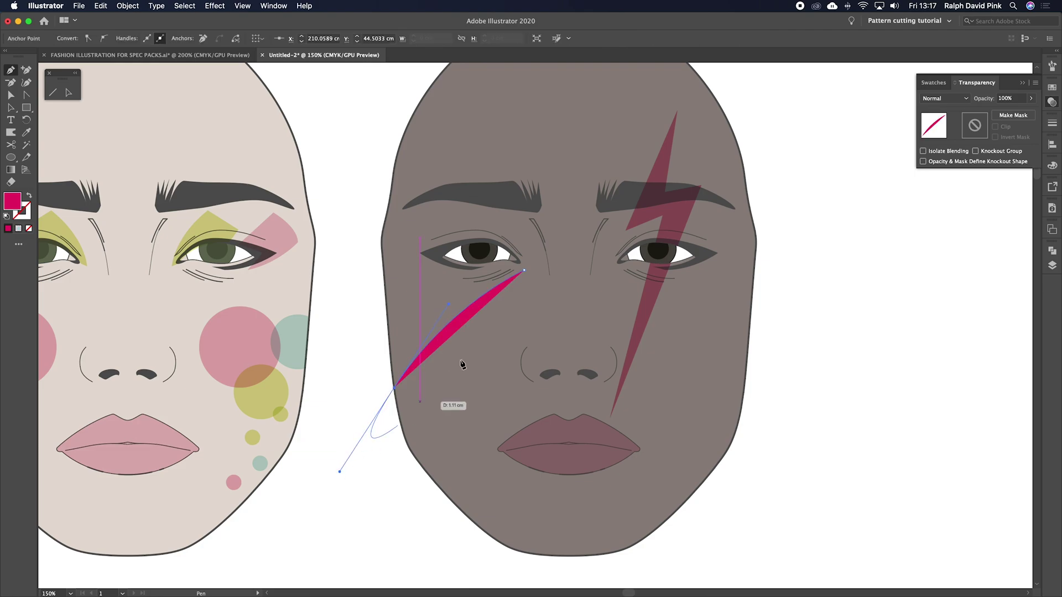
{"action": "key", "text": "super"}
{"action": "left_click", "coordinate": [524, 271]}
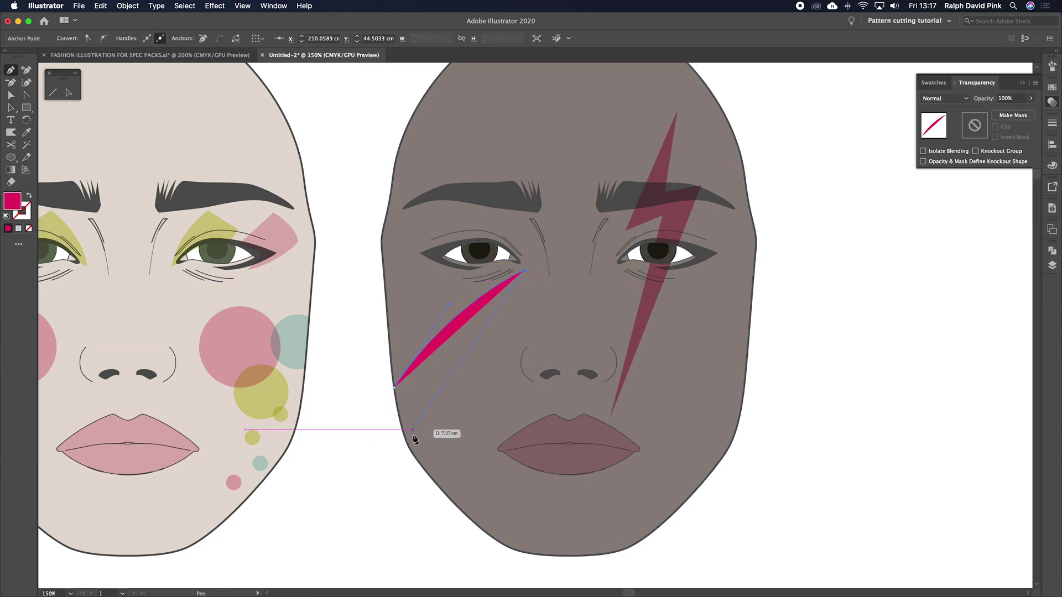
{"action": "left_click_drag", "start_coordinate": [410, 445], "coordinate": [376, 532]}
Step: Adjust the cheek stripe's anchor points and handles so its wide end follows the face outline and its upper edge curves smoothly
{"action": "key", "text": "super"}
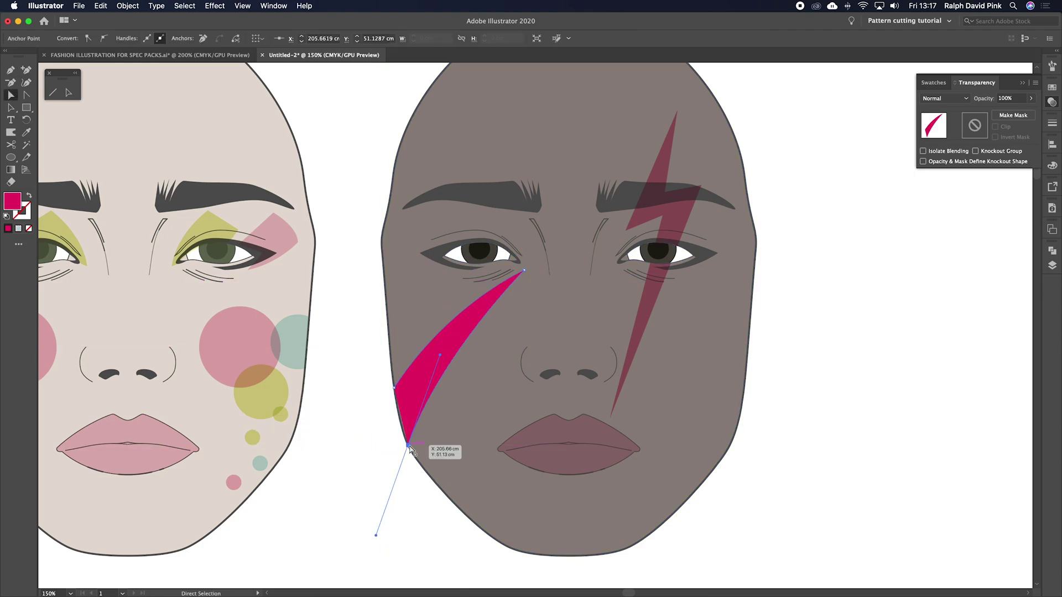
{"action": "left_click", "coordinate": [408, 445]}
{"action": "left_click_drag", "start_coordinate": [394, 388], "coordinate": [391, 360]}
{"action": "key", "text": "alt"}
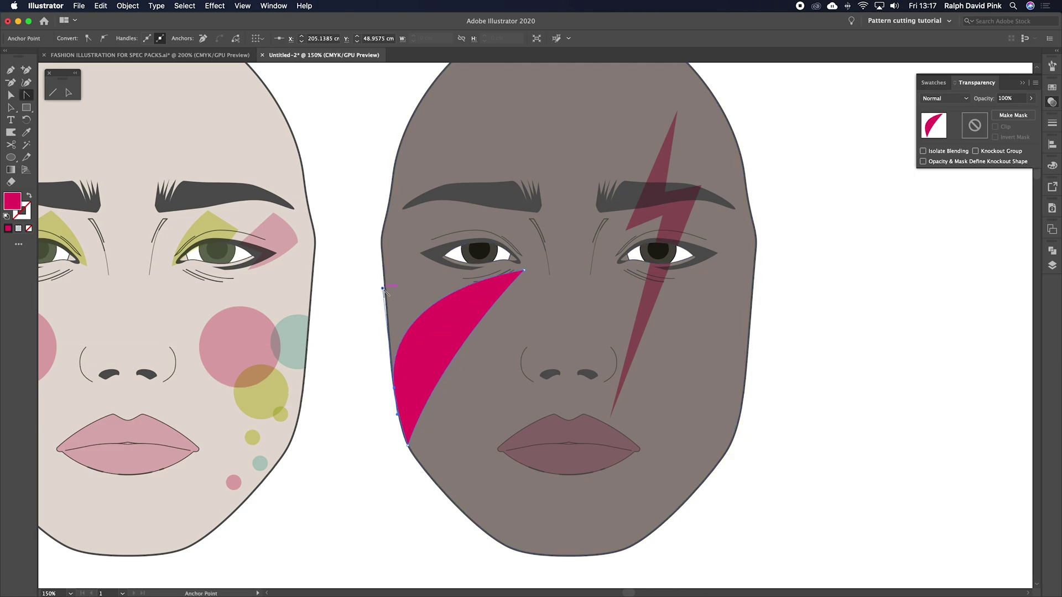
{"action": "left_click_drag", "start_coordinate": [382, 288], "coordinate": [414, 355]}
{"action": "key", "text": "super+shift+a"}
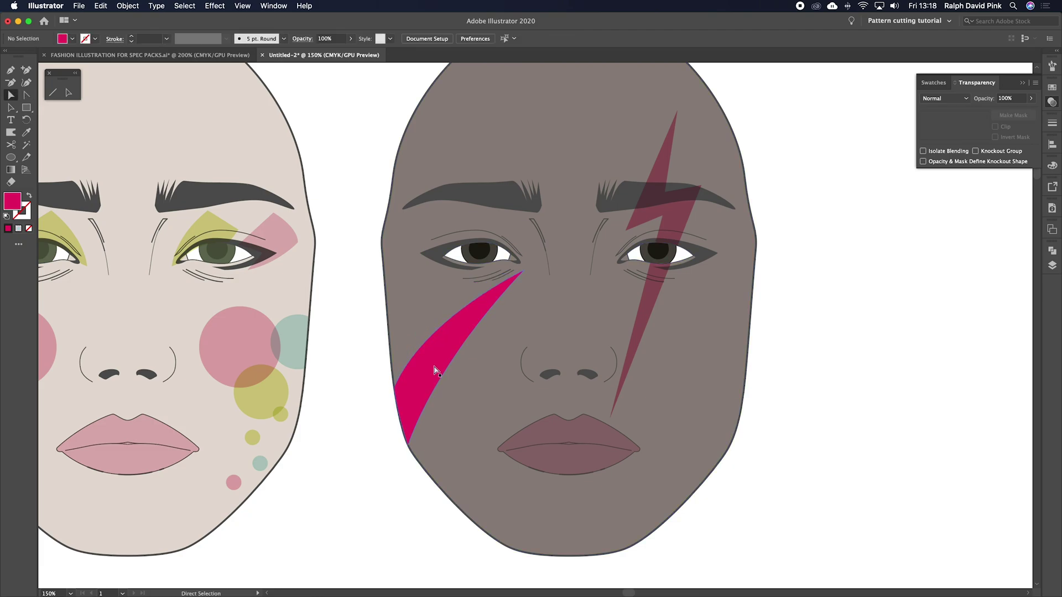
Step: Set the cheek stripe's blending mode to Multiply and its opacity to 52%
{"action": "key", "text": "super+minus"}
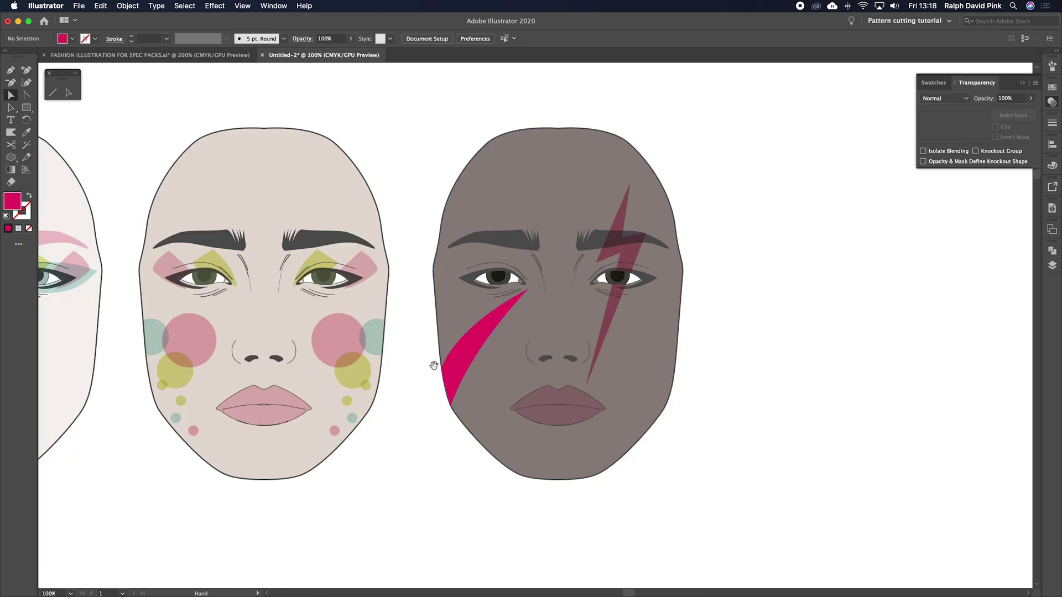
{"action": "left_click_drag", "start_coordinate": [434, 366], "coordinate": [488, 358]}
{"action": "left_click", "coordinate": [504, 355]}
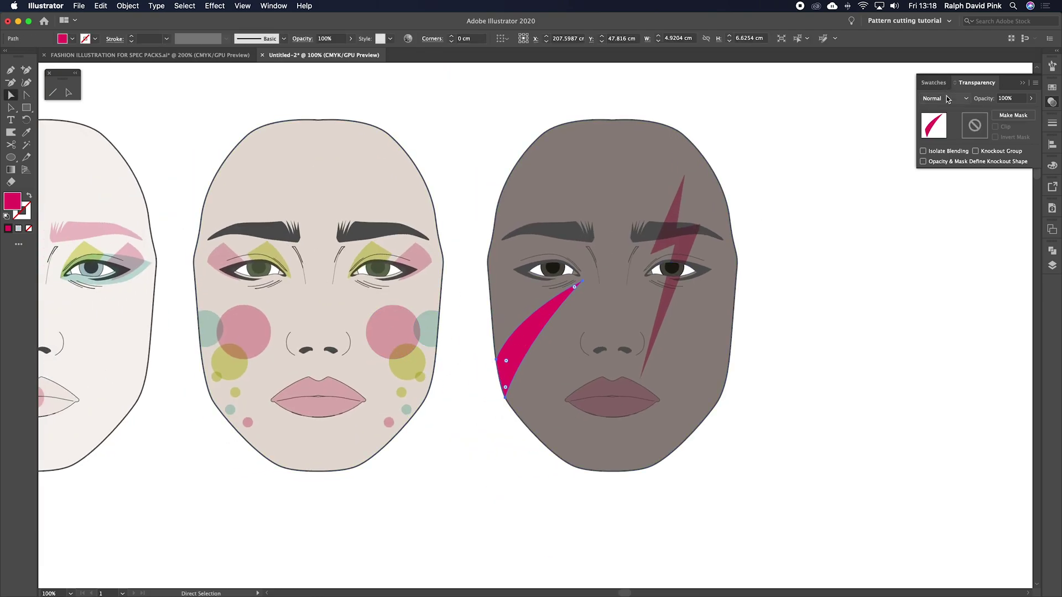
{"action": "left_click", "coordinate": [967, 98]}
{"action": "left_click", "coordinate": [948, 134]}
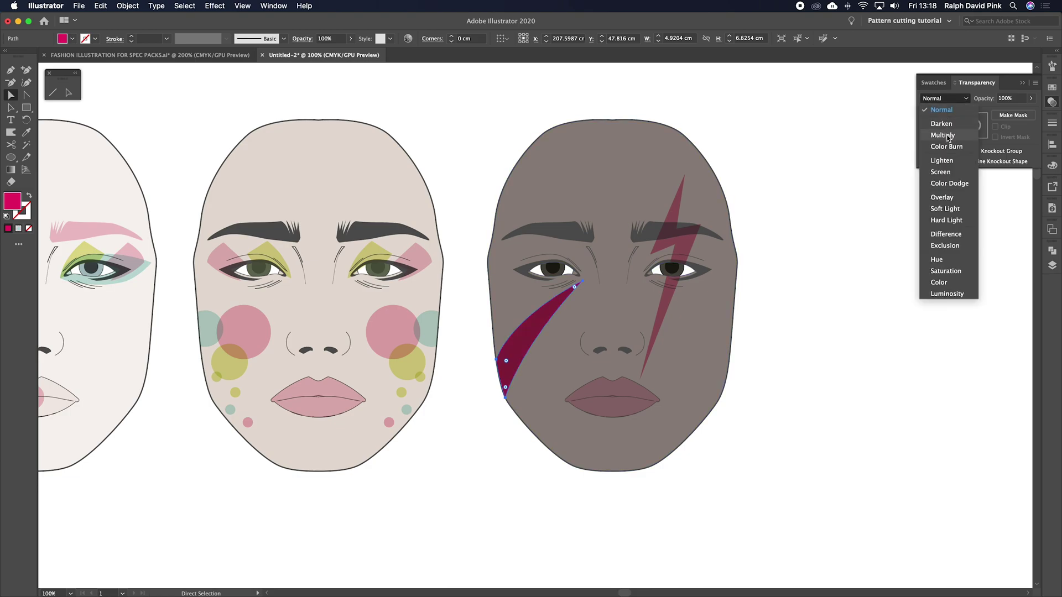
{"action": "left_click", "coordinate": [1031, 103]}
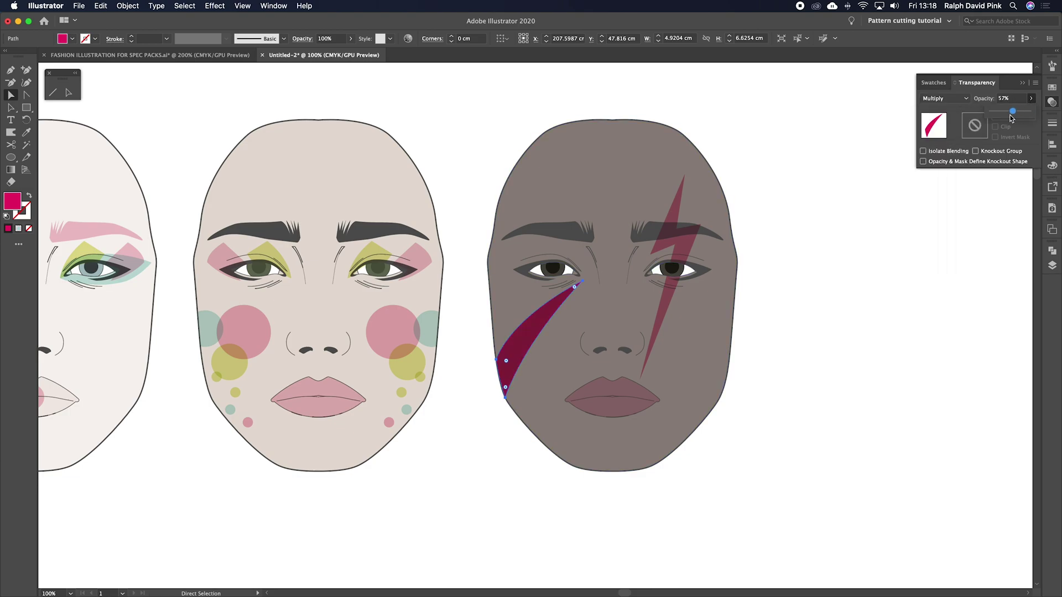
{"action": "left_click_drag", "start_coordinate": [1012, 118], "coordinate": [1010, 118]}
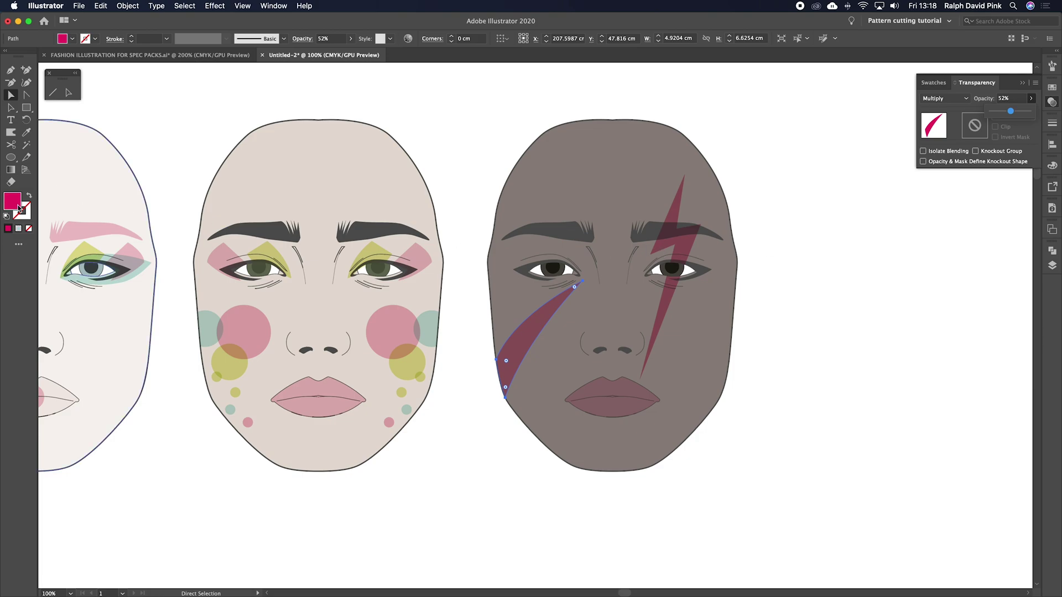
Step: Apply the middle face's teal cheek circle appearance to the dark face's cheek stripe with the Eyedropper
{"action": "left_click", "coordinate": [429, 328]}
{"action": "left_click", "coordinate": [522, 334]}
{"action": "key", "text": "i"}
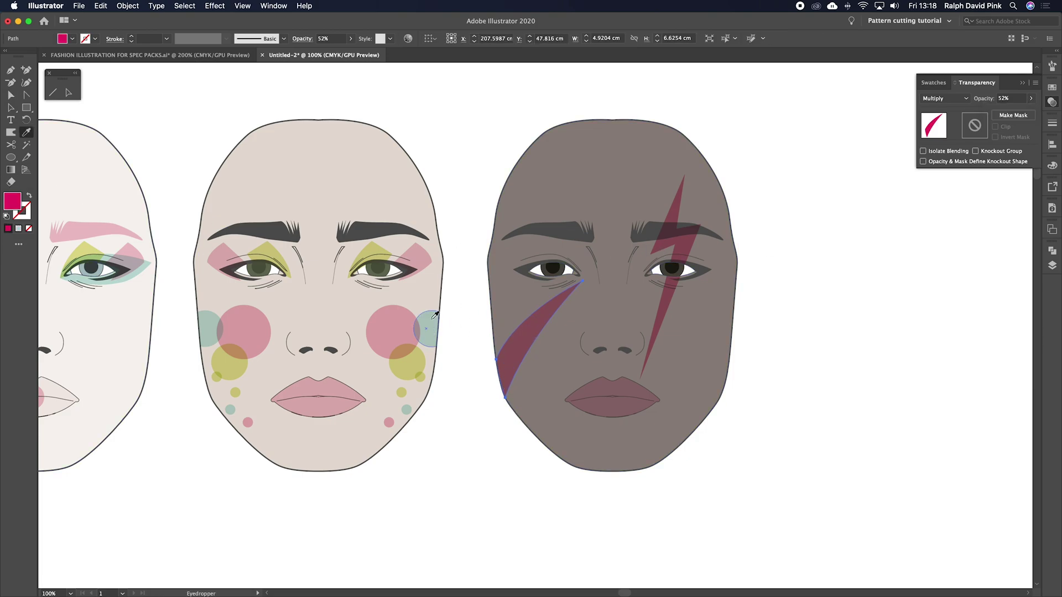
{"action": "left_click", "coordinate": [435, 314]}
{"action": "key", "text": "a"}
{"action": "left_click", "coordinate": [800, 273]}
Step: Apply the teal cheek stripe's appearance to both of the dark face's eyebrows with the Eyedropper
{"action": "key", "text": "super+minus"}
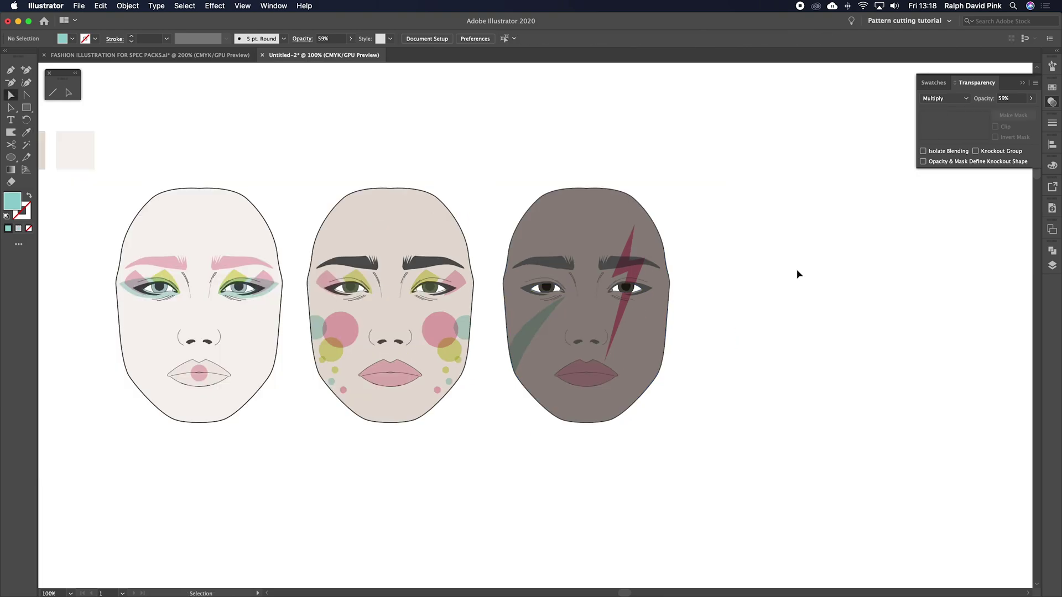
{"action": "scroll", "coordinate": [778, 278], "scroll_direction": "left", "scroll_amount": 3}
{"action": "left_click", "coordinate": [618, 249]}
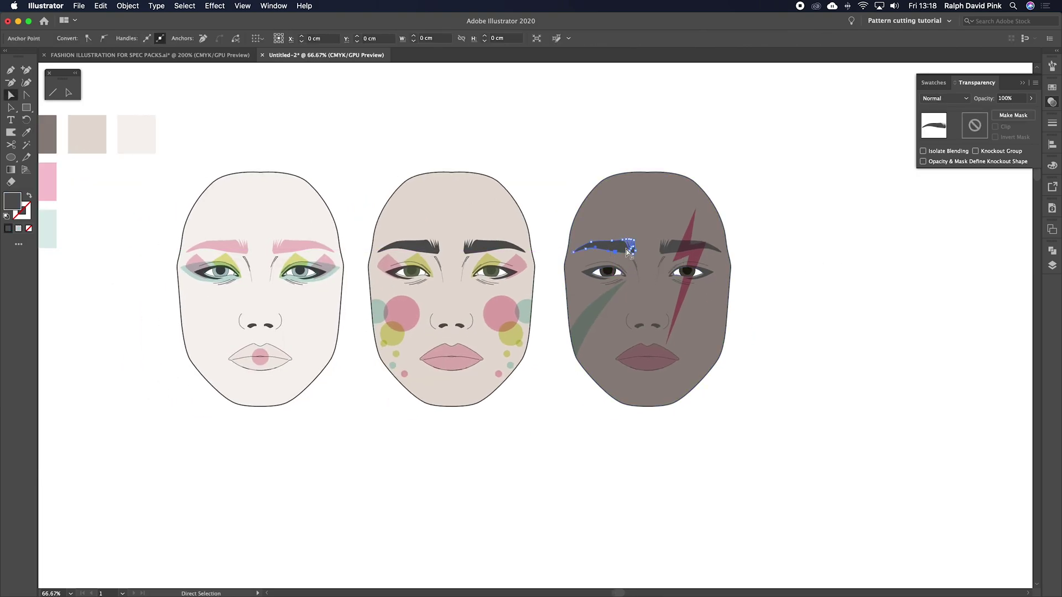
{"action": "key", "text": "i"}
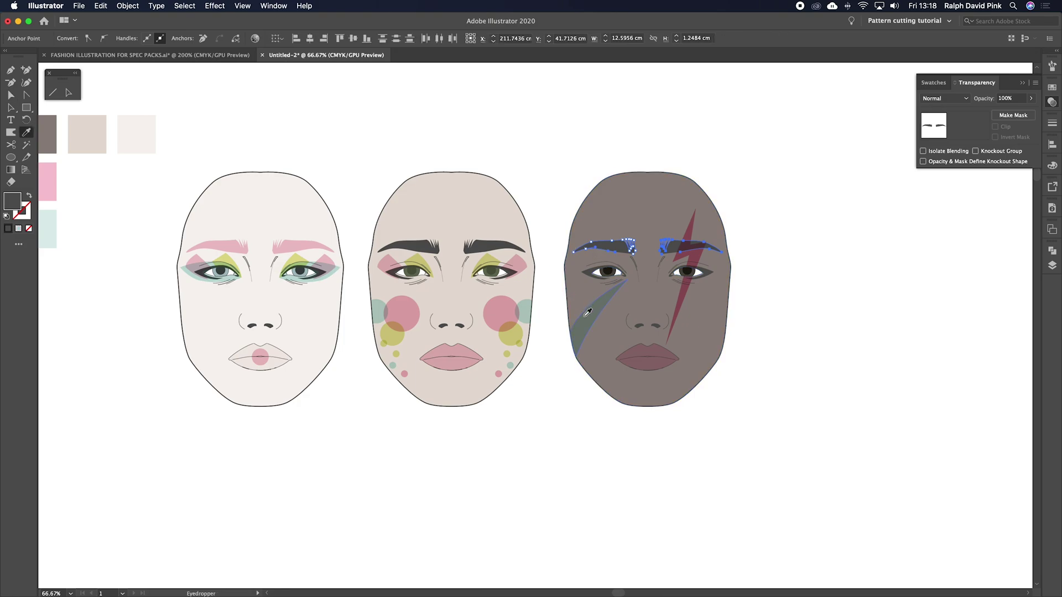
{"action": "left_click", "coordinate": [588, 314]}
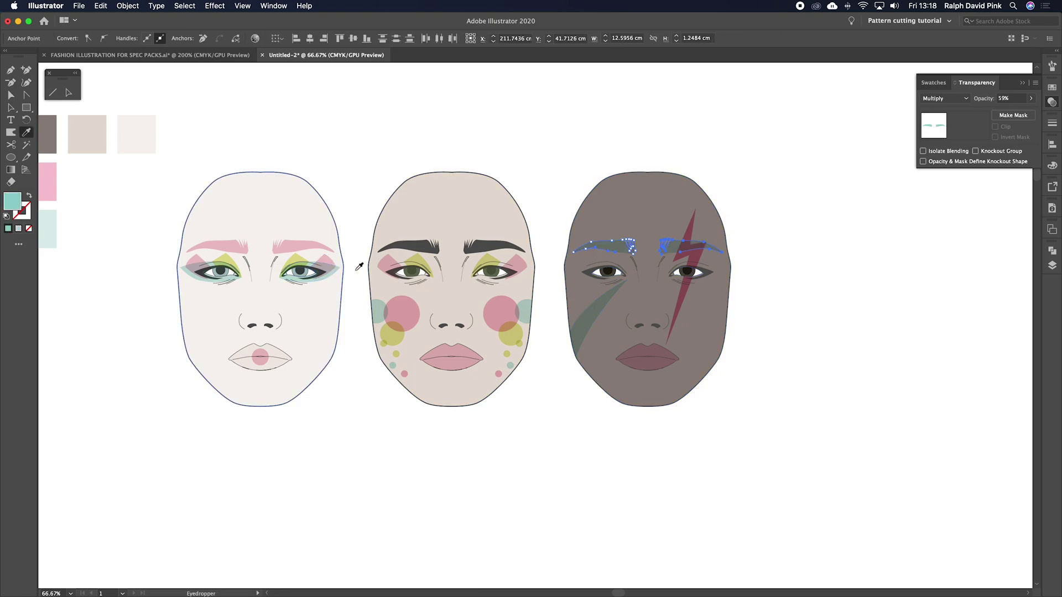
Step: Set the dark face's teal eyebrows to 100% opacity with the Normal blending mode
{"action": "left_click", "coordinate": [1031, 98]}
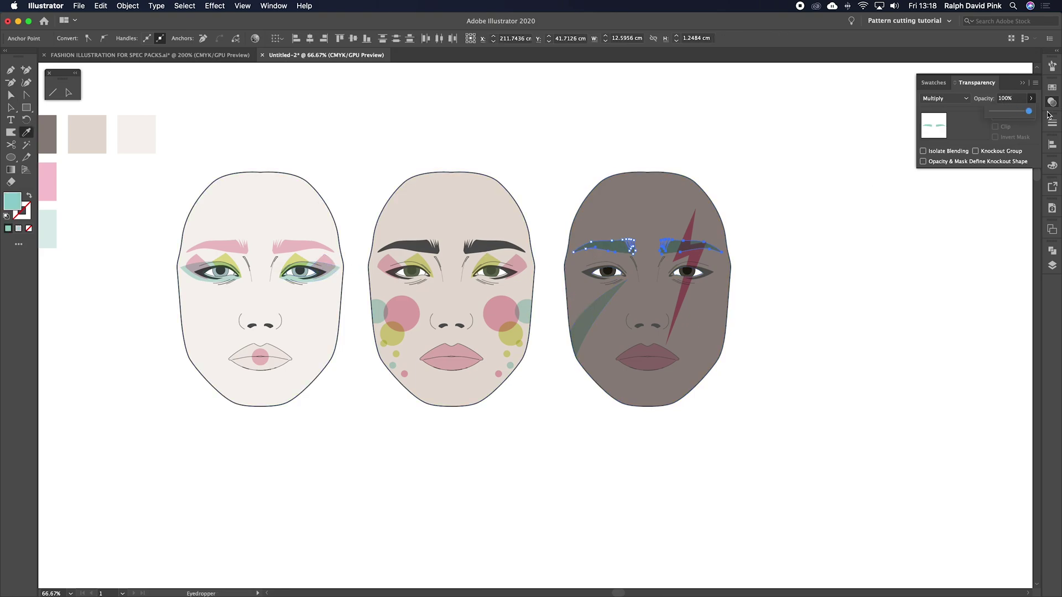
{"action": "left_click_drag", "start_coordinate": [1018, 115], "coordinate": [1050, 116]}
{"action": "left_click", "coordinate": [944, 98]}
{"action": "left_click", "coordinate": [941, 114]}
{"action": "key", "text": "v"}
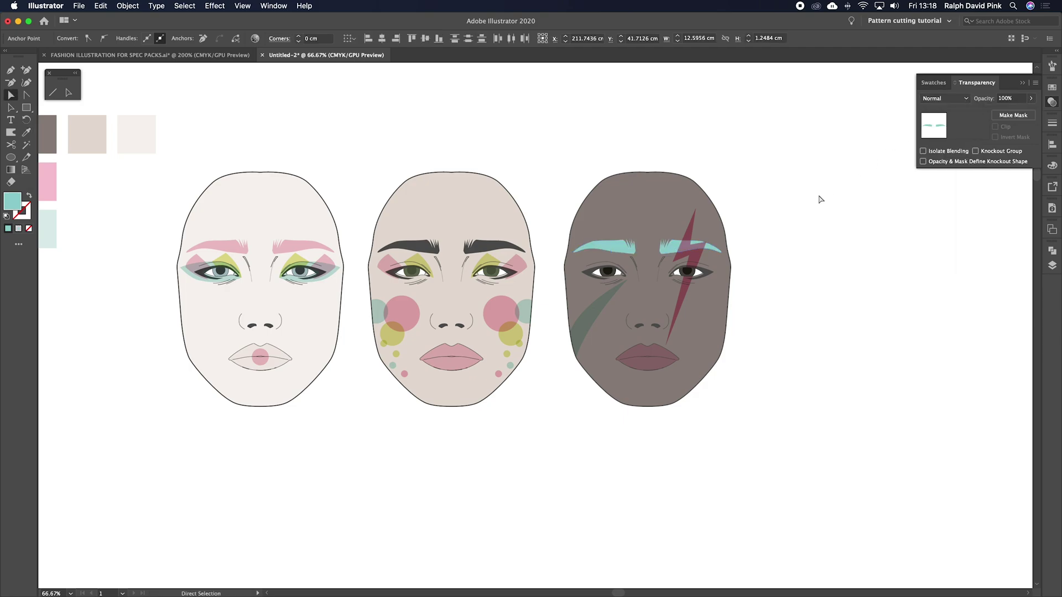
{"action": "left_click", "coordinate": [821, 201]}
Step: Examine the dark face's make-up up close and compare it with the other two faces
{"action": "key", "text": "super+="}
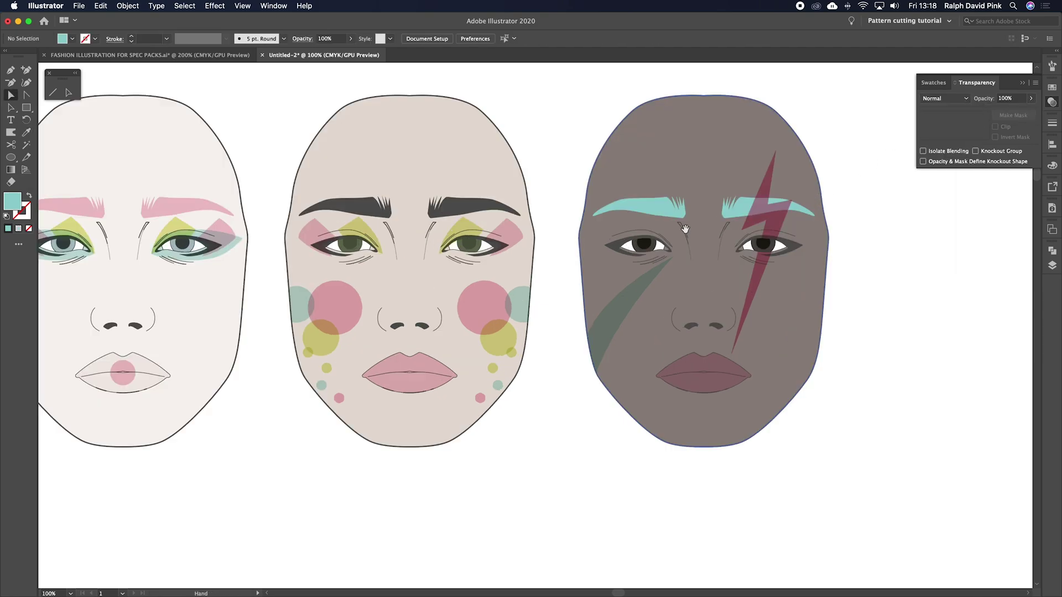
{"action": "left_click_drag", "start_coordinate": [685, 228], "coordinate": [771, 276]}
{"action": "key", "text": "super+minus"}
{"action": "key", "text": "super+minus"}
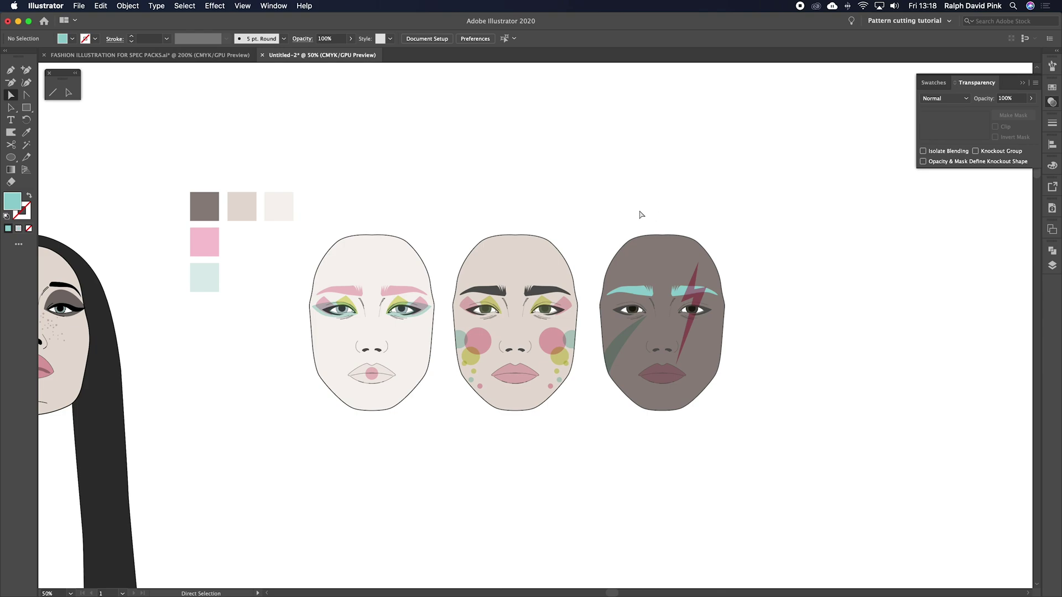
{"action": "key", "text": "v"}
{"action": "scroll", "coordinate": [642, 213], "scroll_direction": "left", "scroll_amount": 3}
{"action": "scroll", "coordinate": [641, 213], "scroll_direction": "down", "scroll_amount": 1}
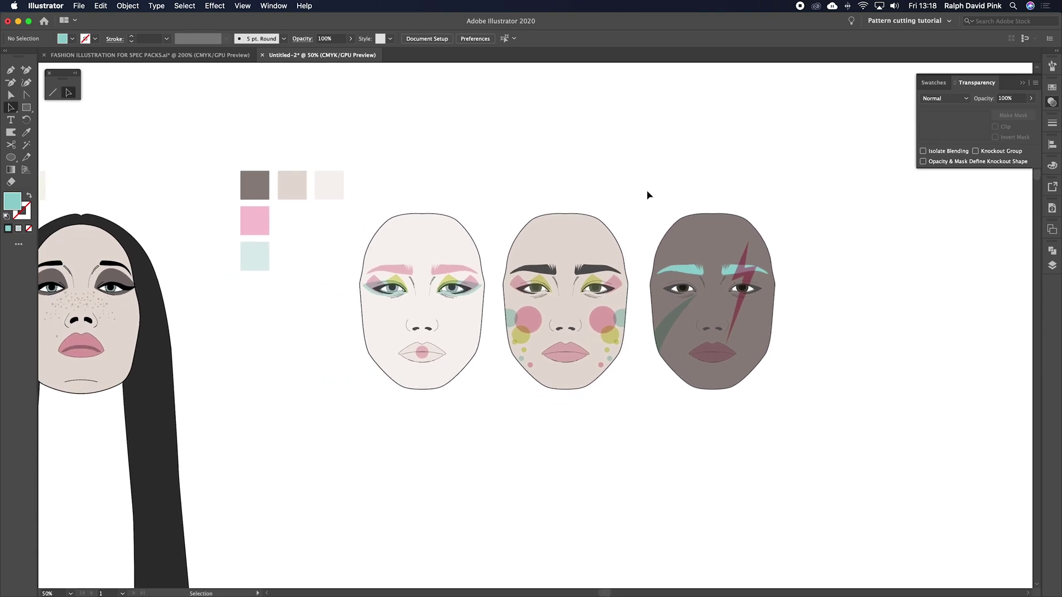